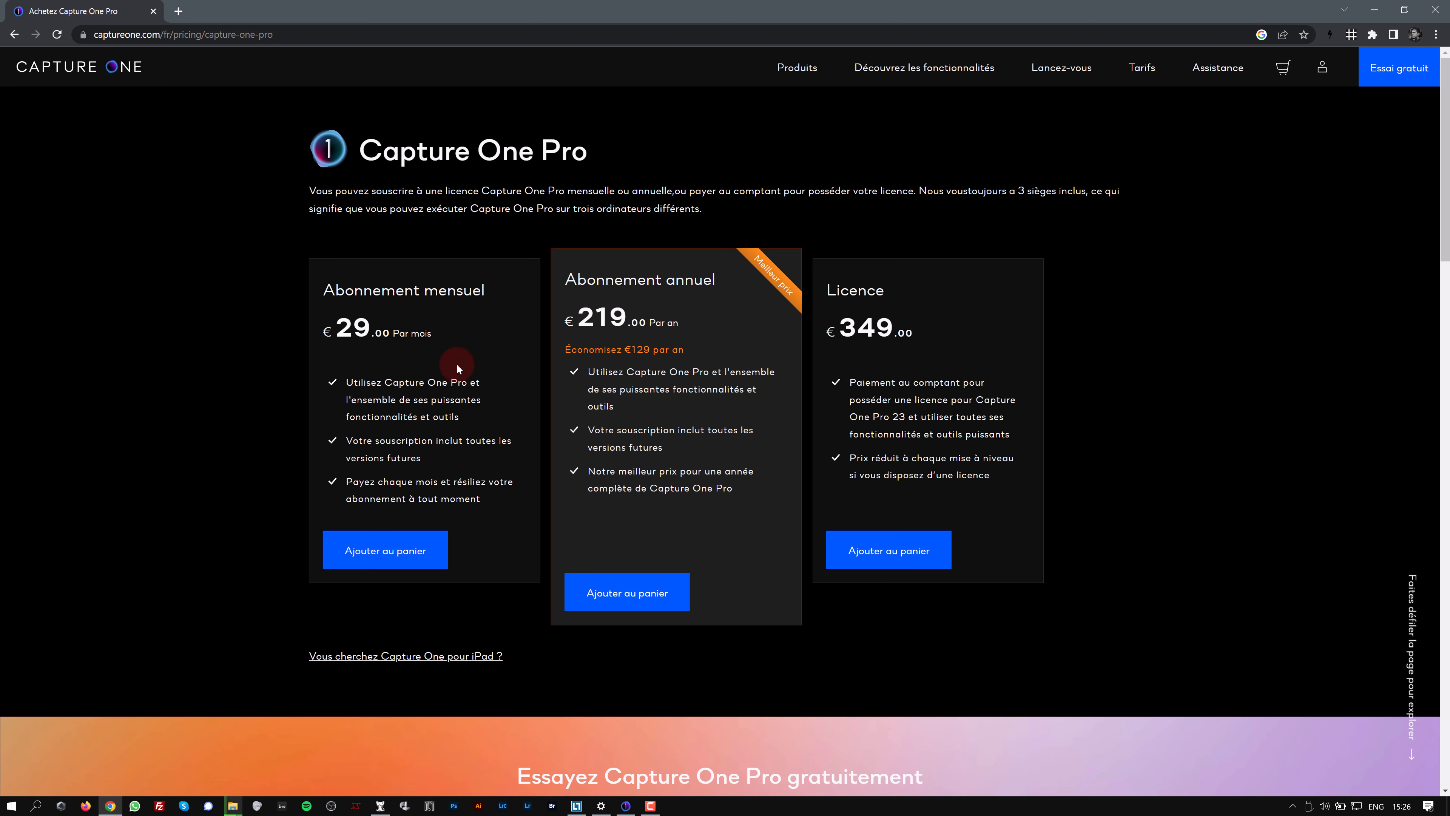
# Switch to Capture One, open the image import window and maximize it
pyautogui.click(625, 808)
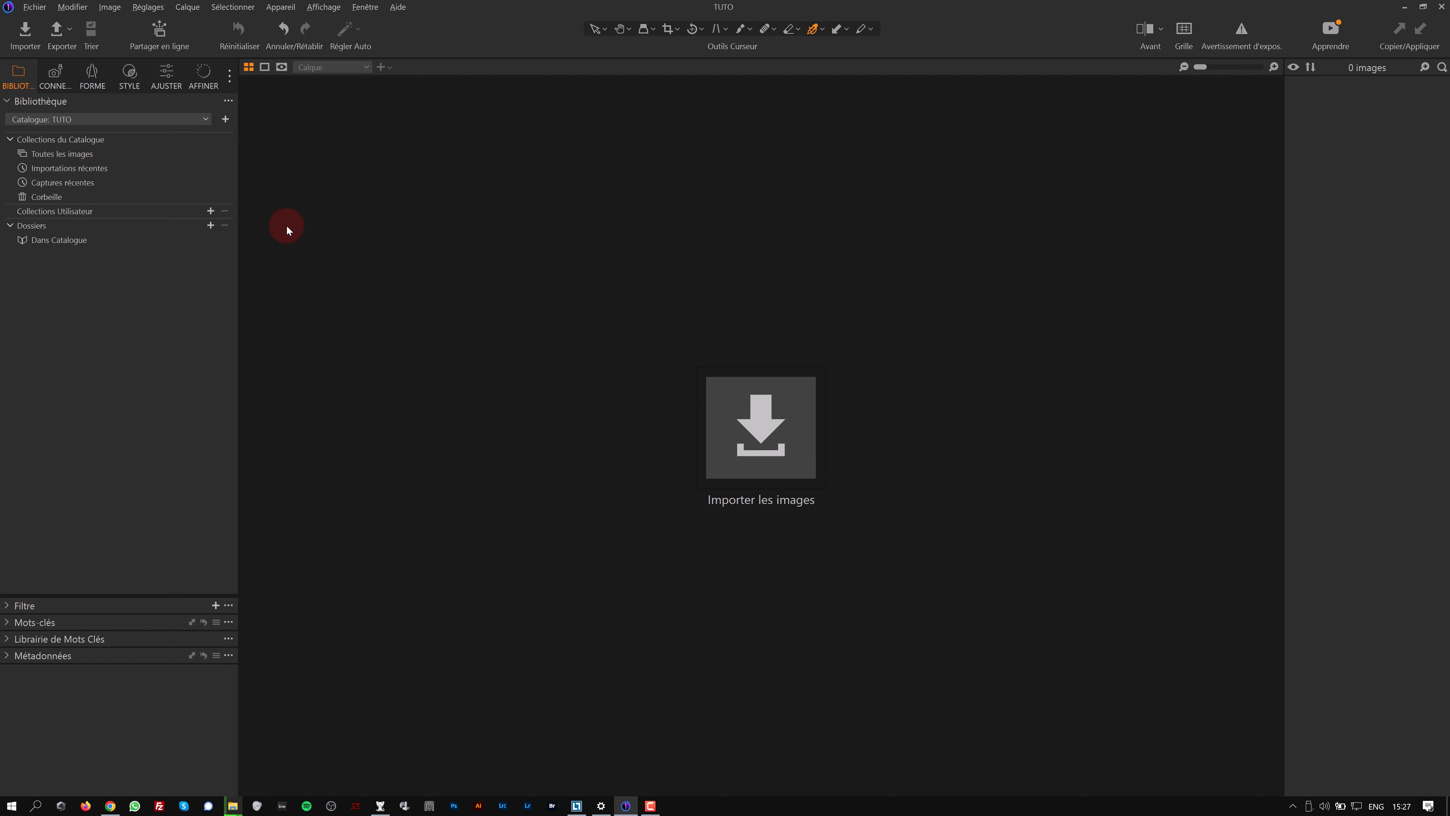
pyautogui.click(738, 463)
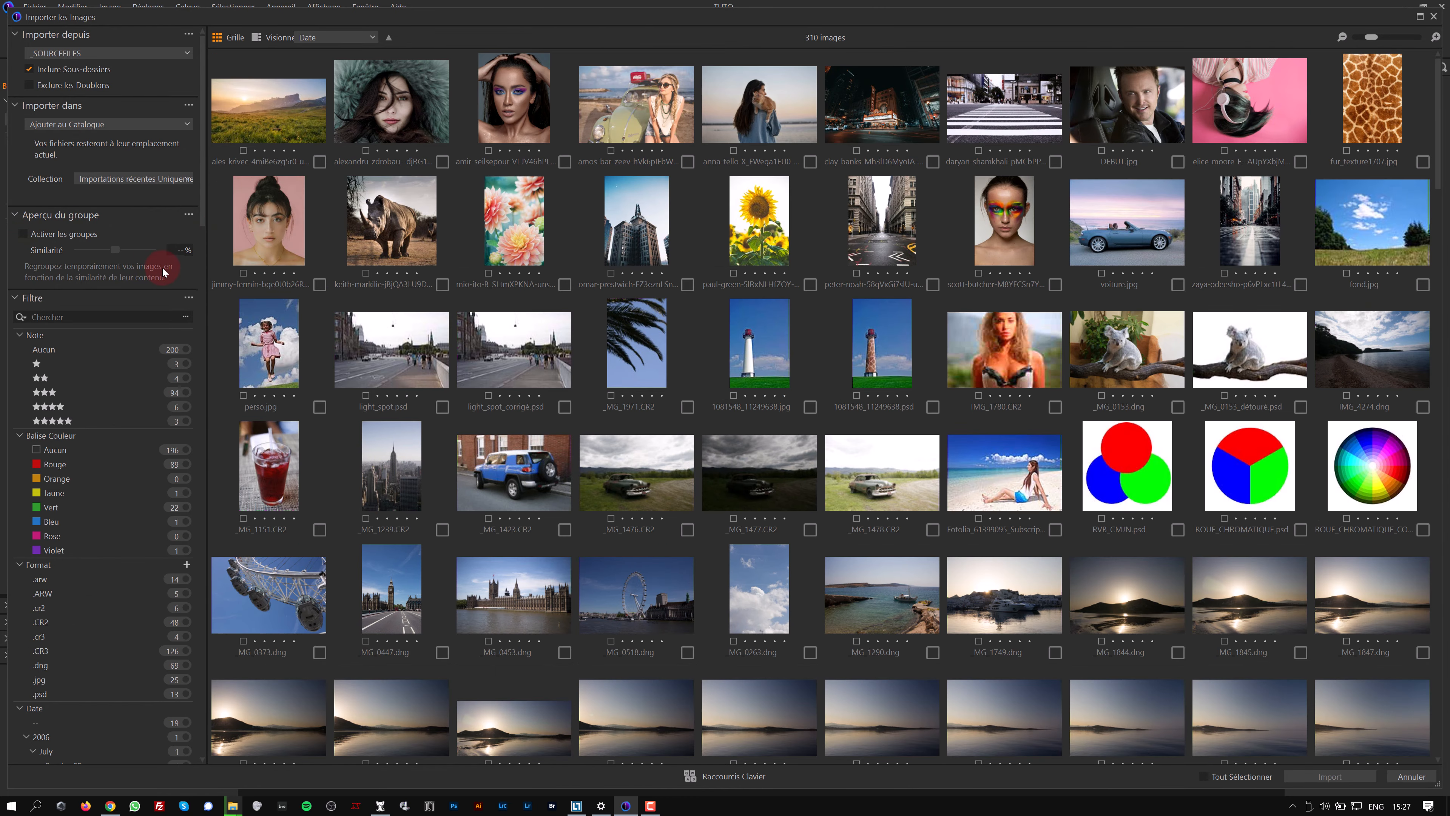
pyautogui.click(1418, 17)
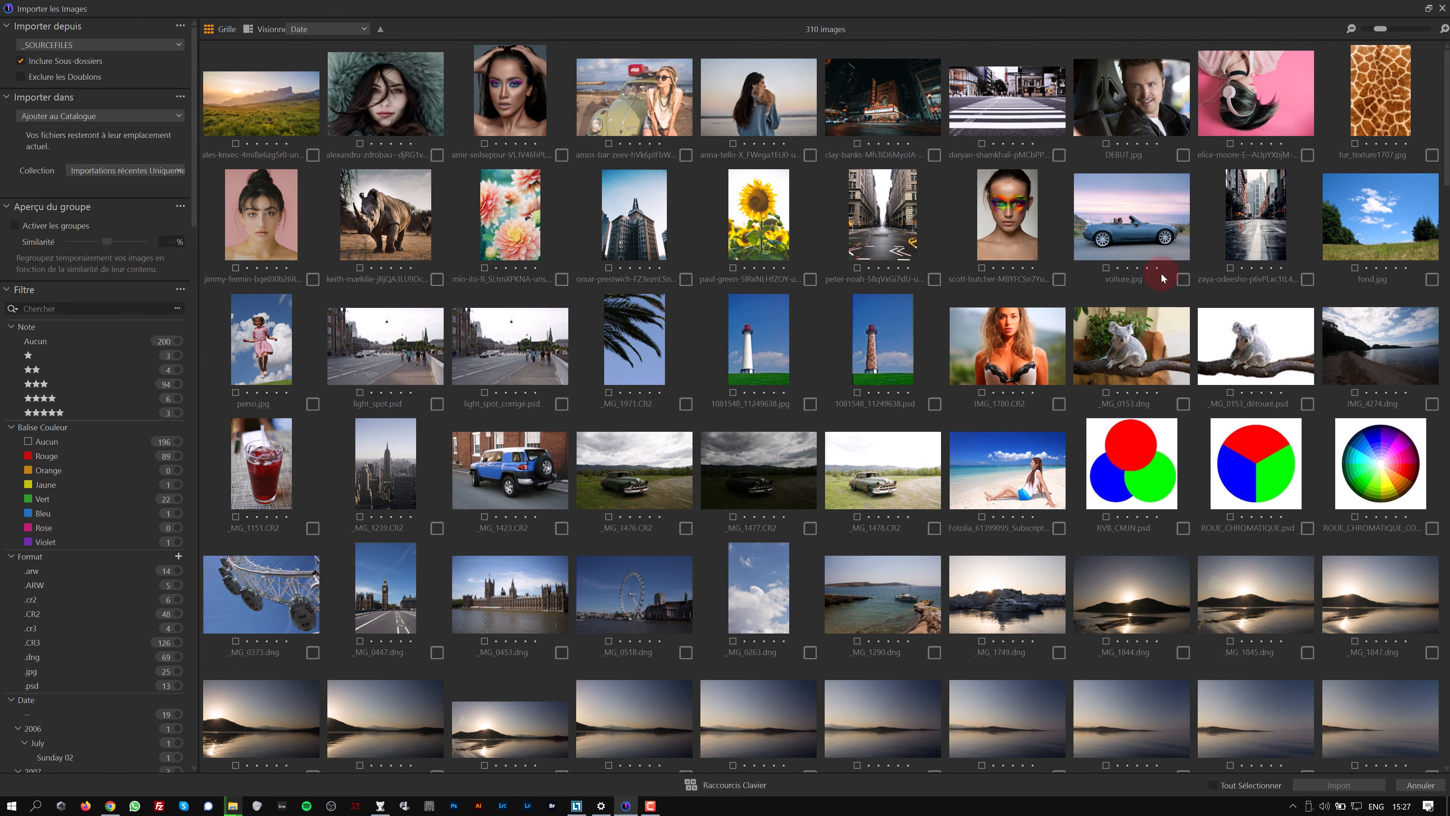
# Look through the thumbnails from the _SOURCEFILES folder, down to the end and back up towards the beginning
pyautogui.scroll(-10, 1053, 285)
pyautogui.scroll(-15, 1053, 284)
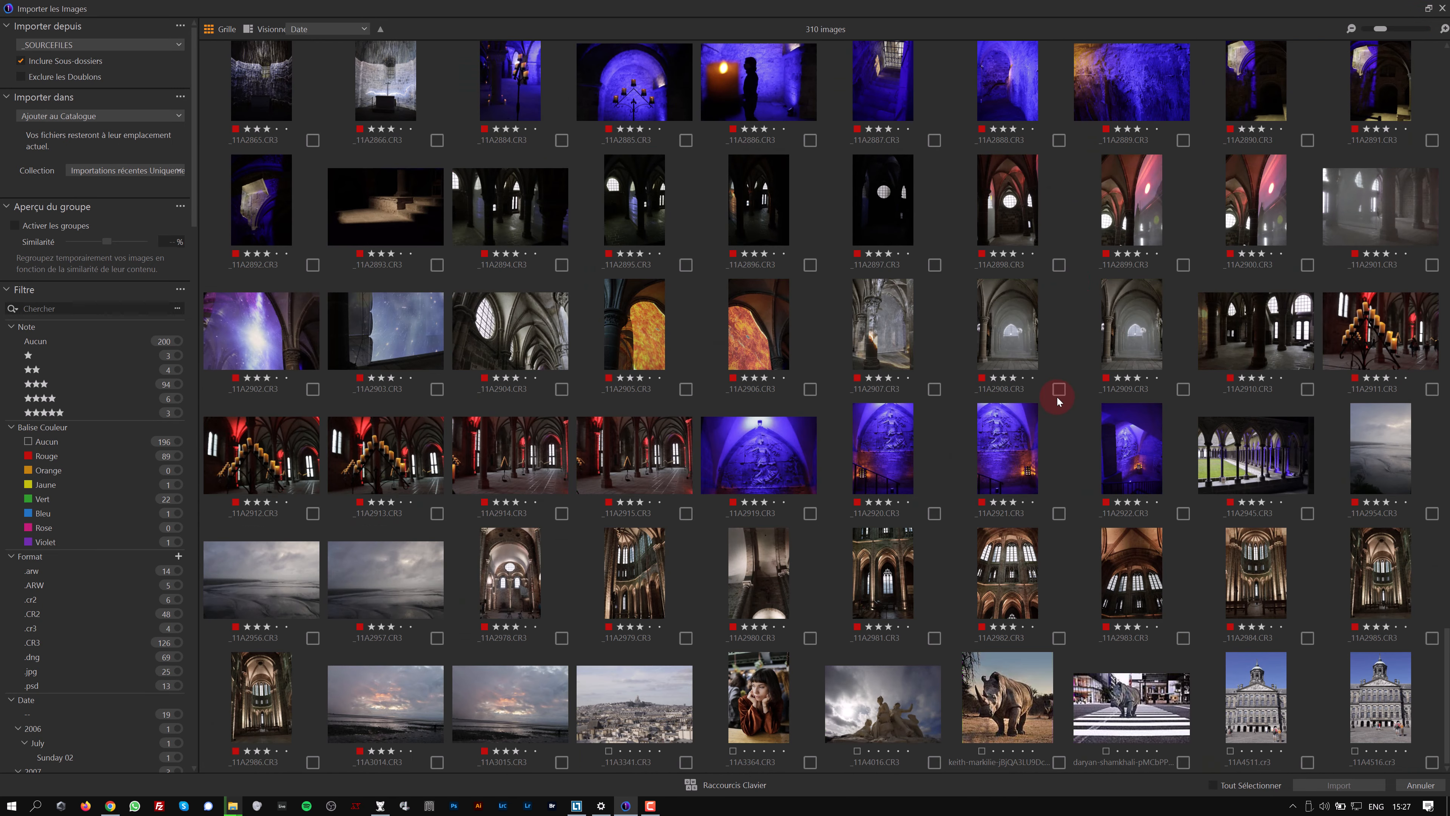
pyautogui.scroll(8, 1047, 451)
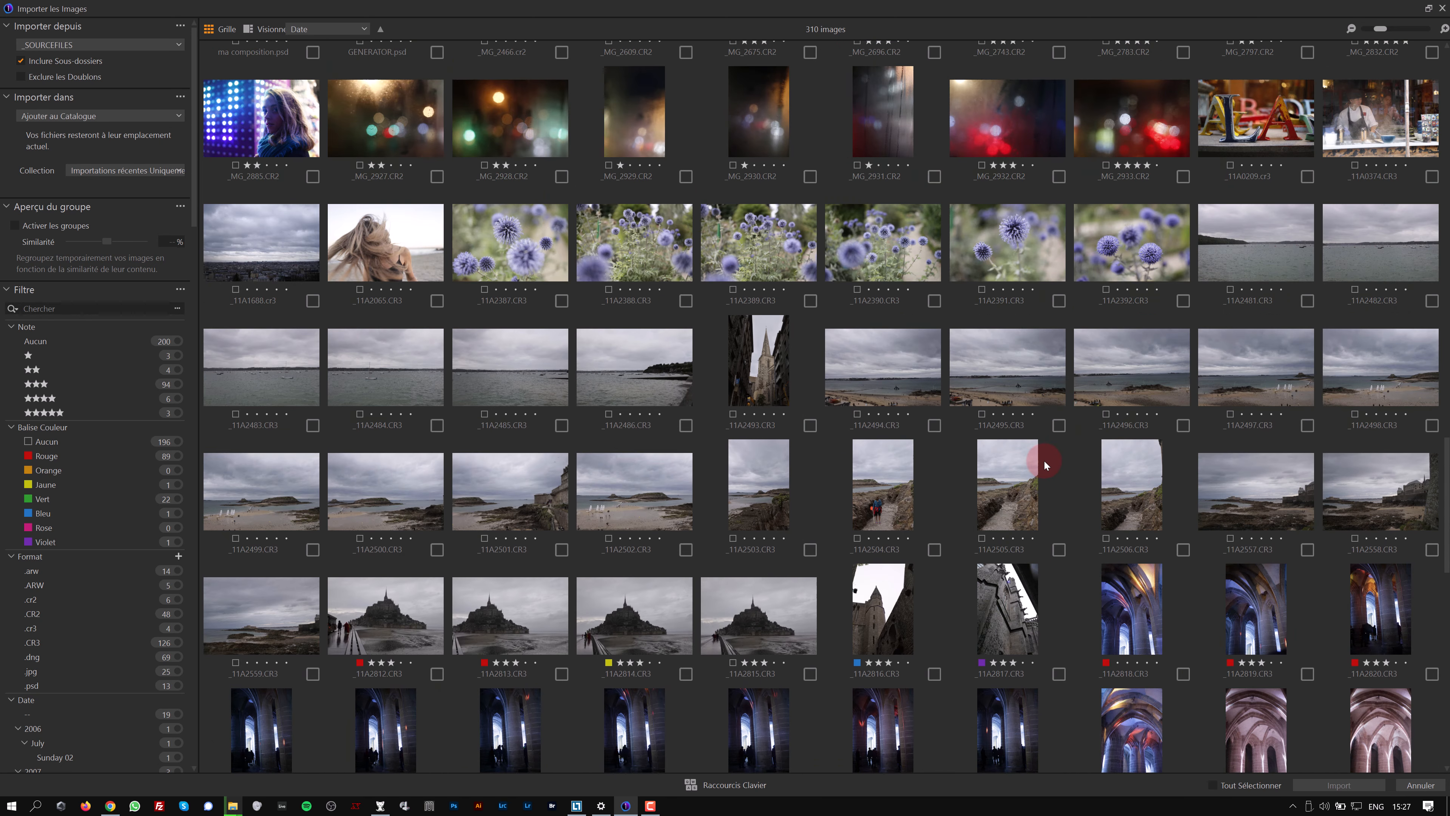
pyautogui.scroll(7, 1043, 460)
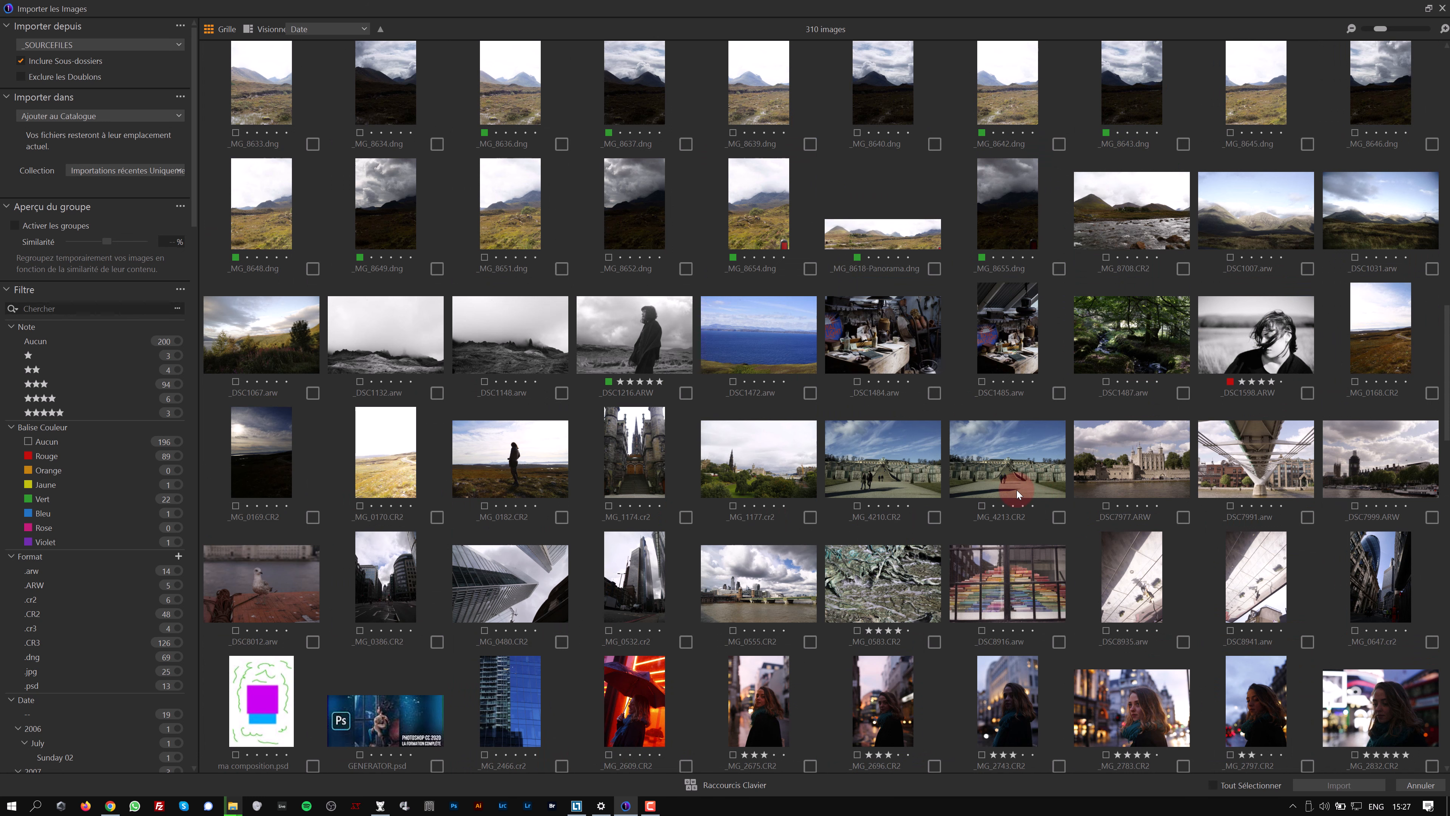
pyautogui.scroll(10, 1016, 490)
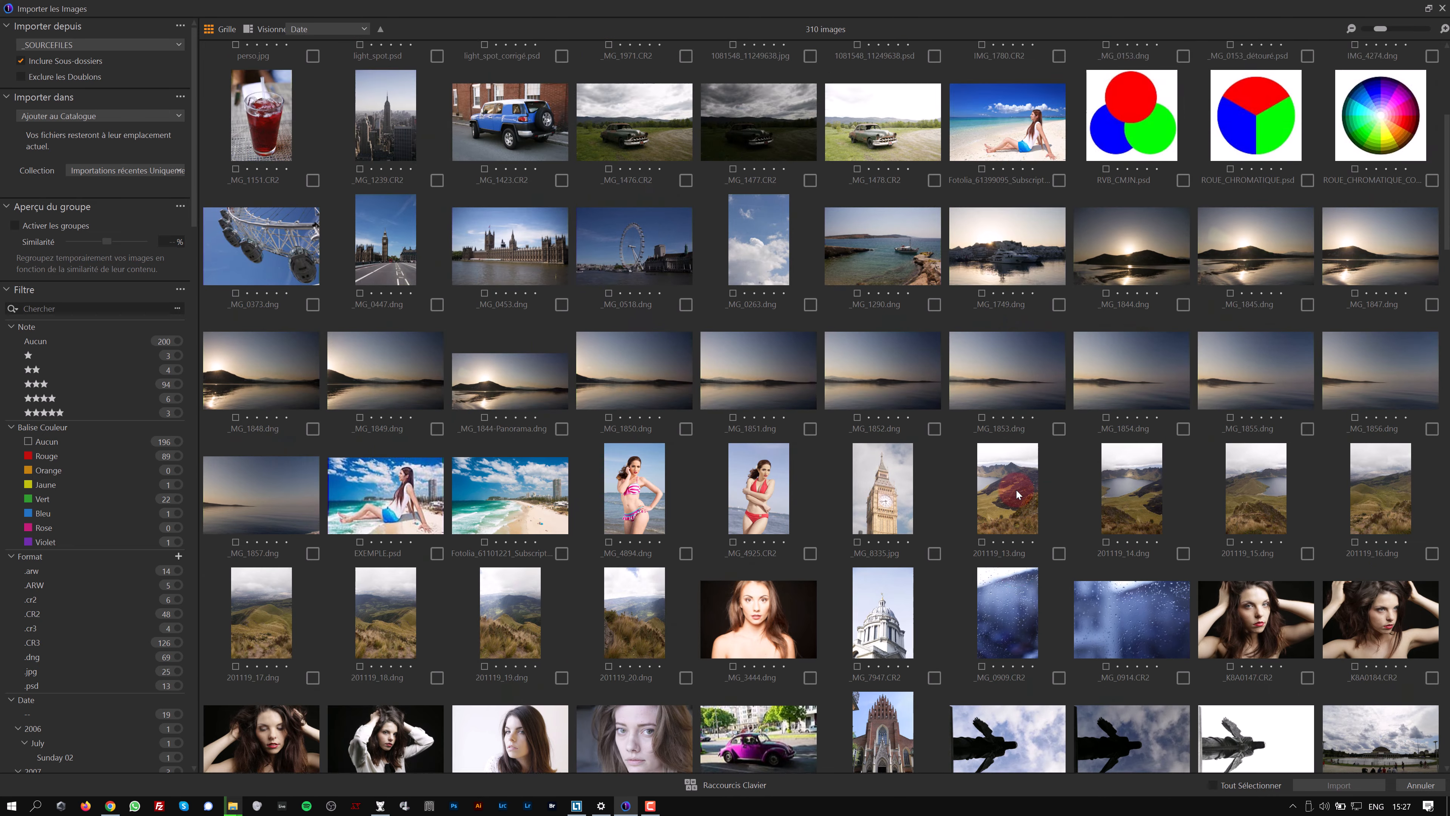
pyautogui.scroll(2, 1016, 493)
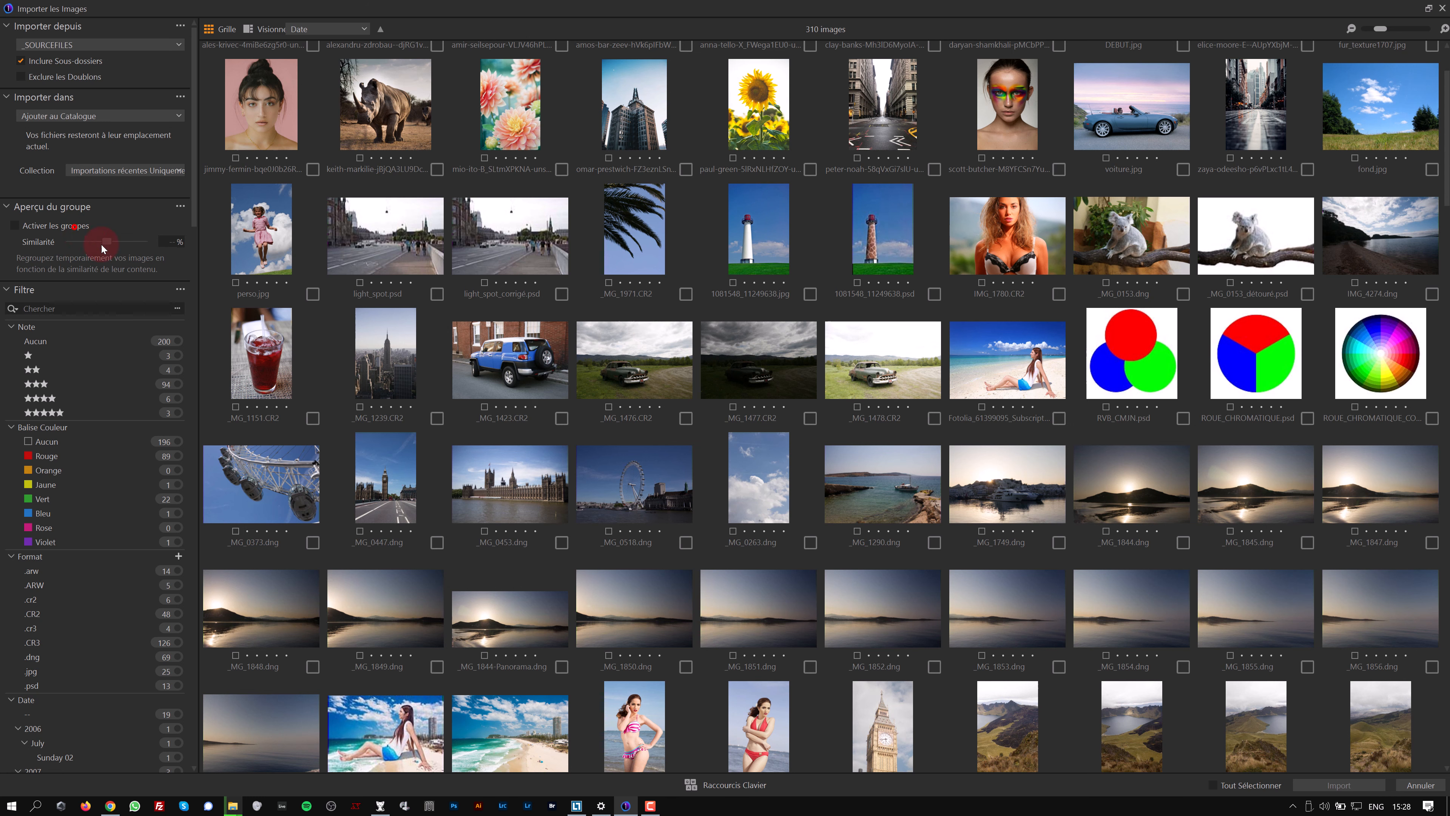
# Enable similarity grouping for the import previews, switch to the large single-image view and dismiss the zoom tip
pyautogui.click(75, 226)
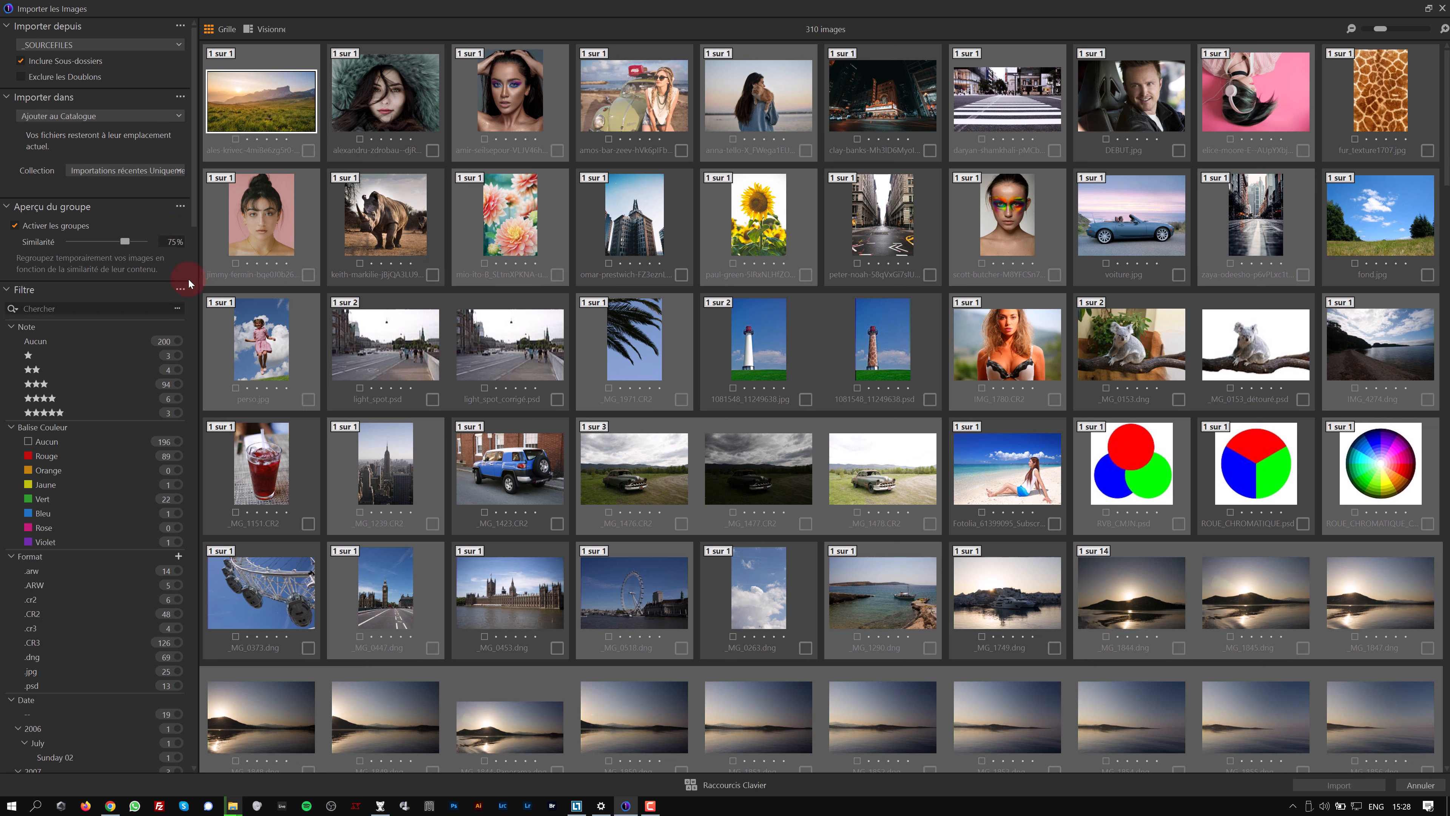
pyautogui.click(251, 30)
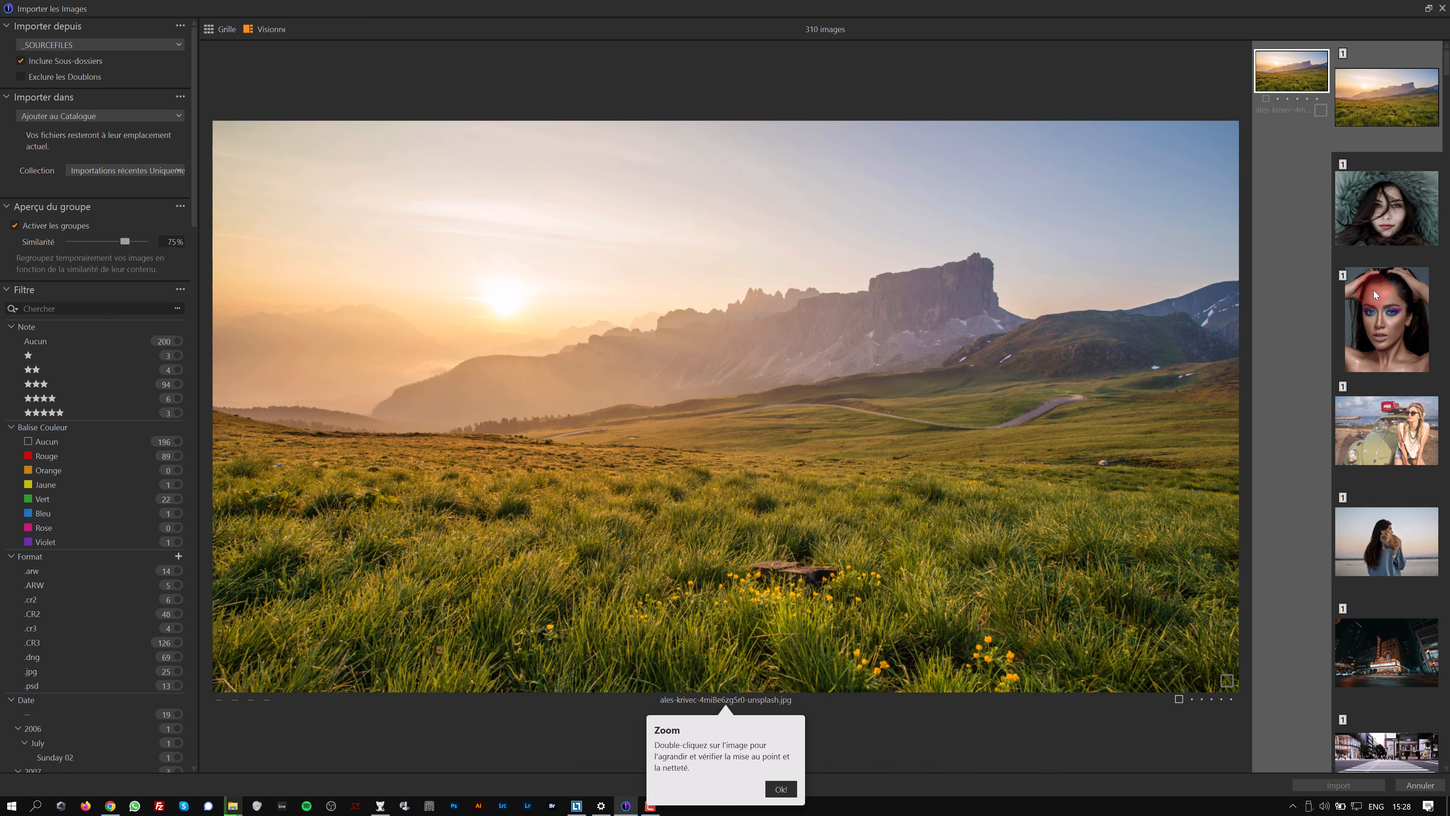
pyautogui.click(1378, 202)
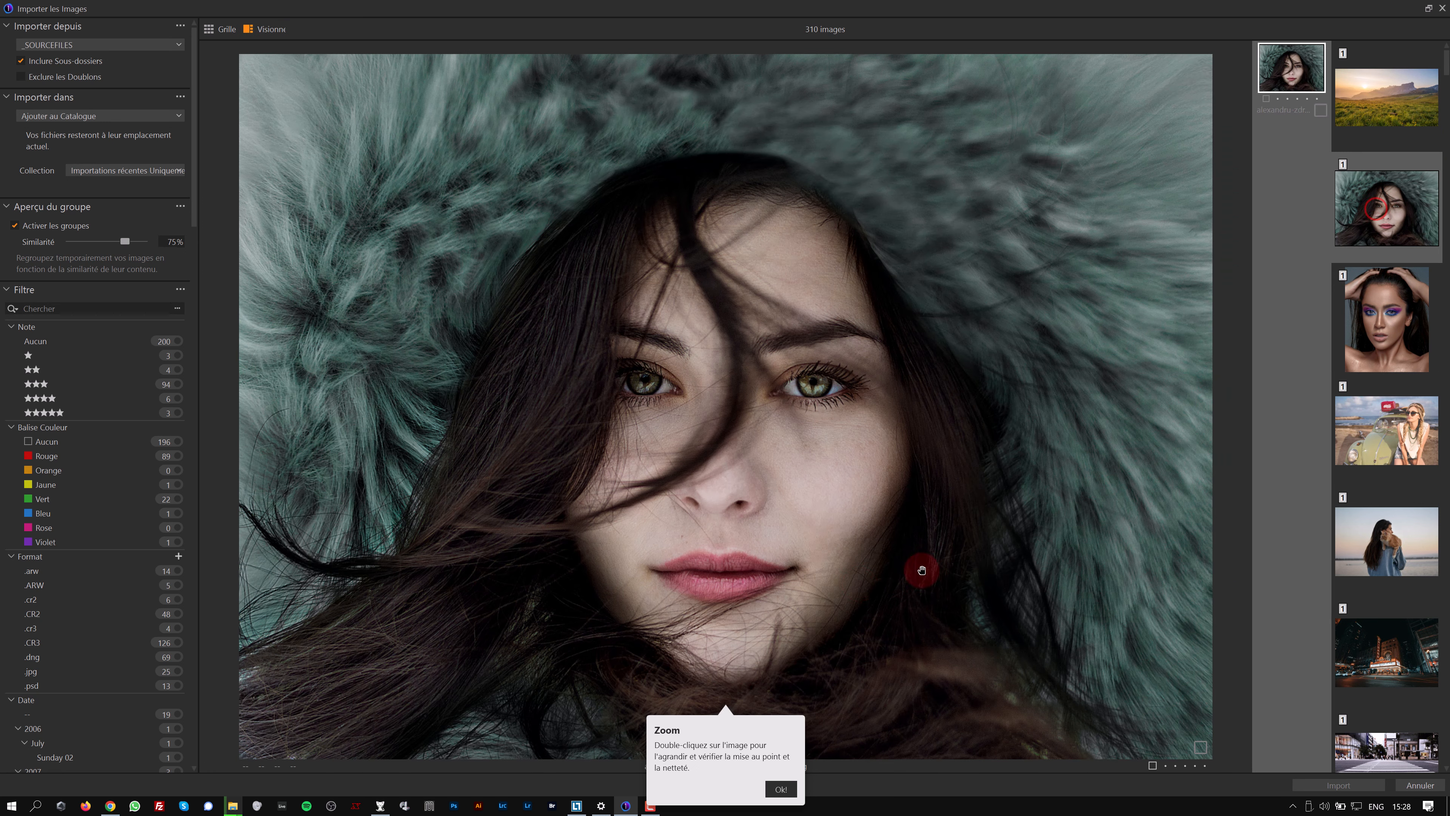
pyautogui.click(787, 798)
# Preview the images one after another, from the sunrise mountain landscape through to the meadow under a blue sky
pyautogui.click(1369, 120)
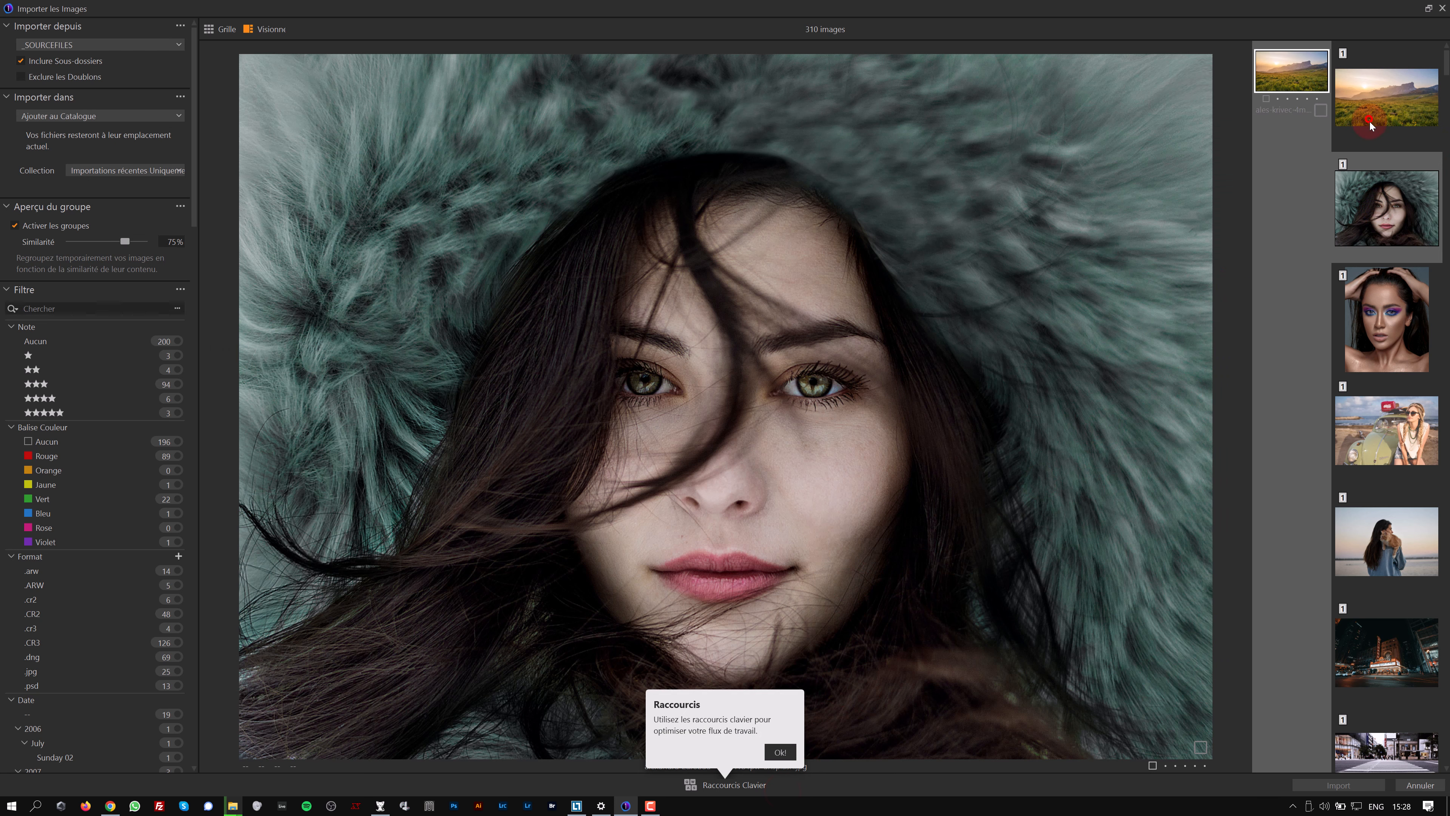
pyautogui.press('Down')
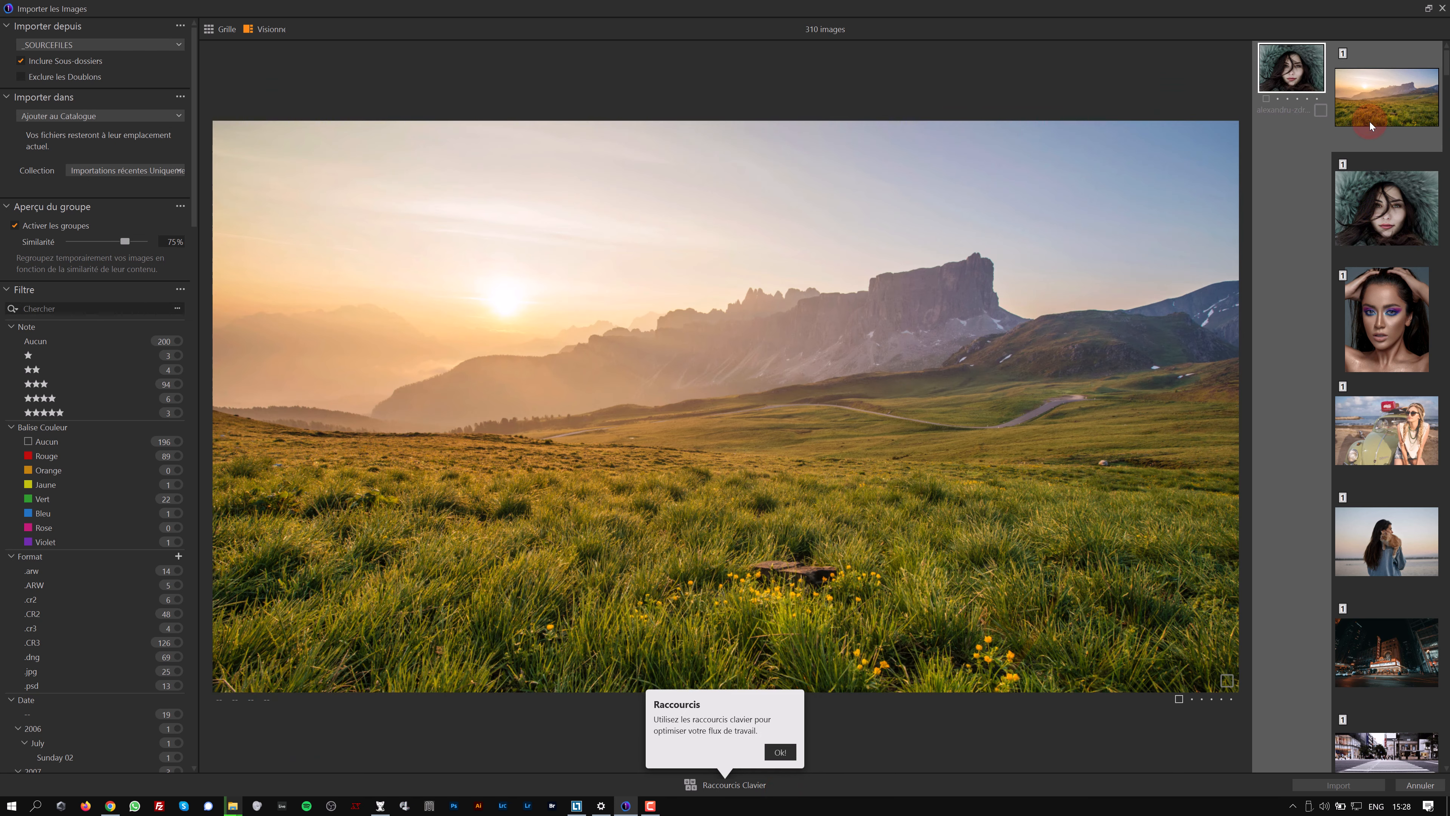
pyautogui.press('Up')
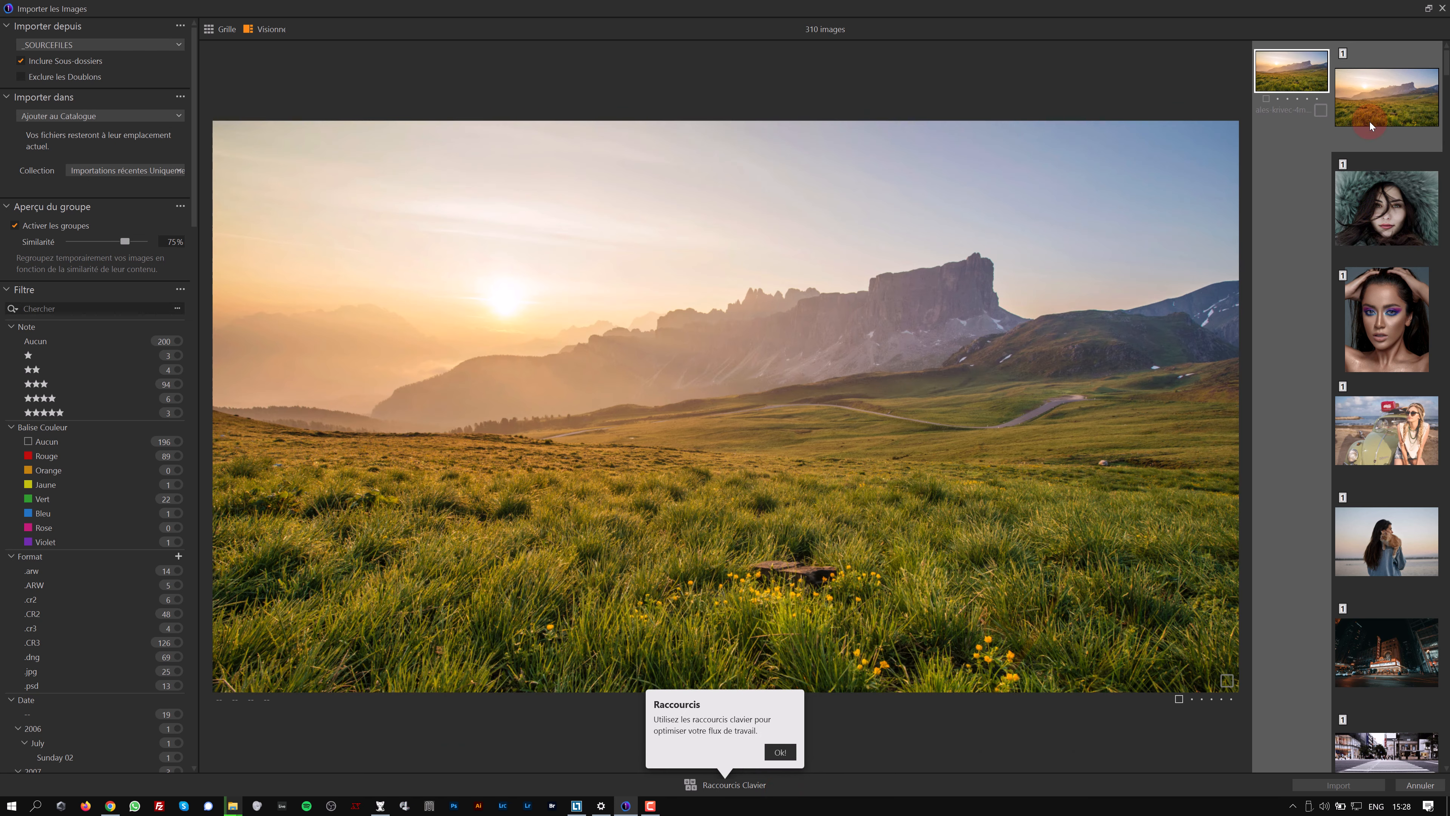
pyautogui.press('Down')
pyautogui.press('Down')
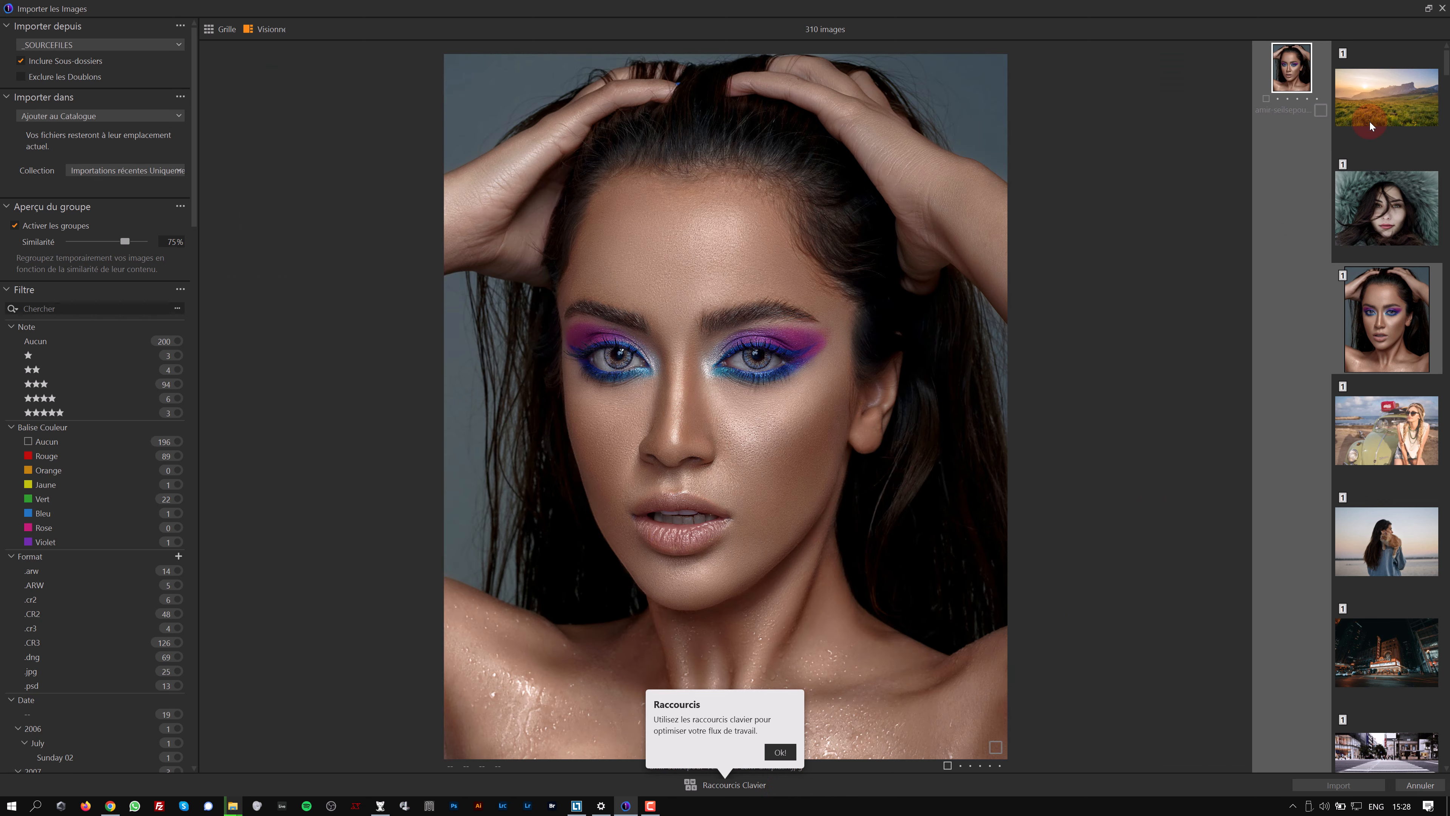
pyautogui.press('Down')
pyautogui.press('Down')
pyautogui.press('Down')
pyautogui.press('Down')
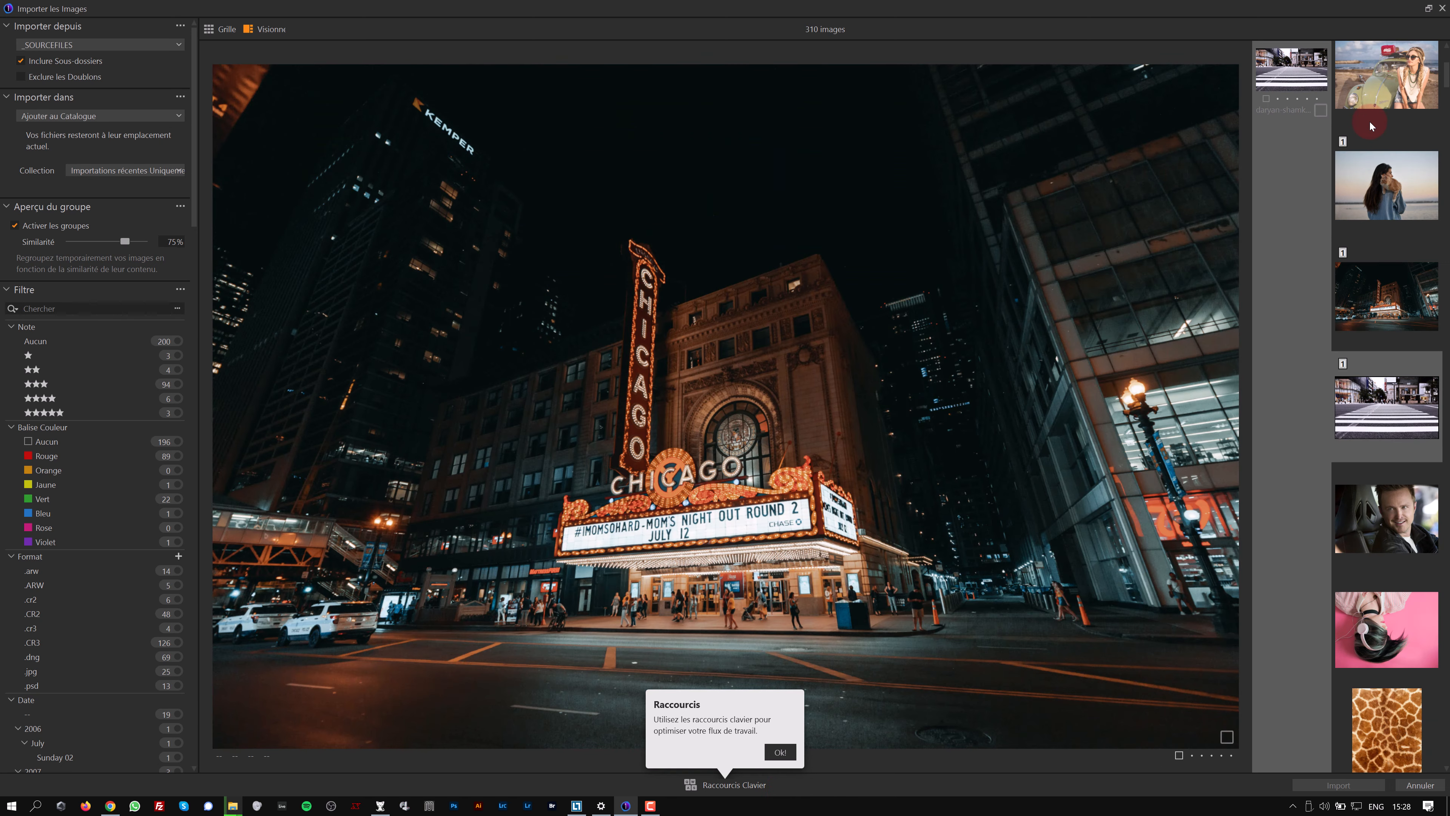
pyautogui.press('Down')
pyautogui.press('Down')
pyautogui.press('Down')
pyautogui.press('Down')
pyautogui.press('Down')
pyautogui.press('Down')
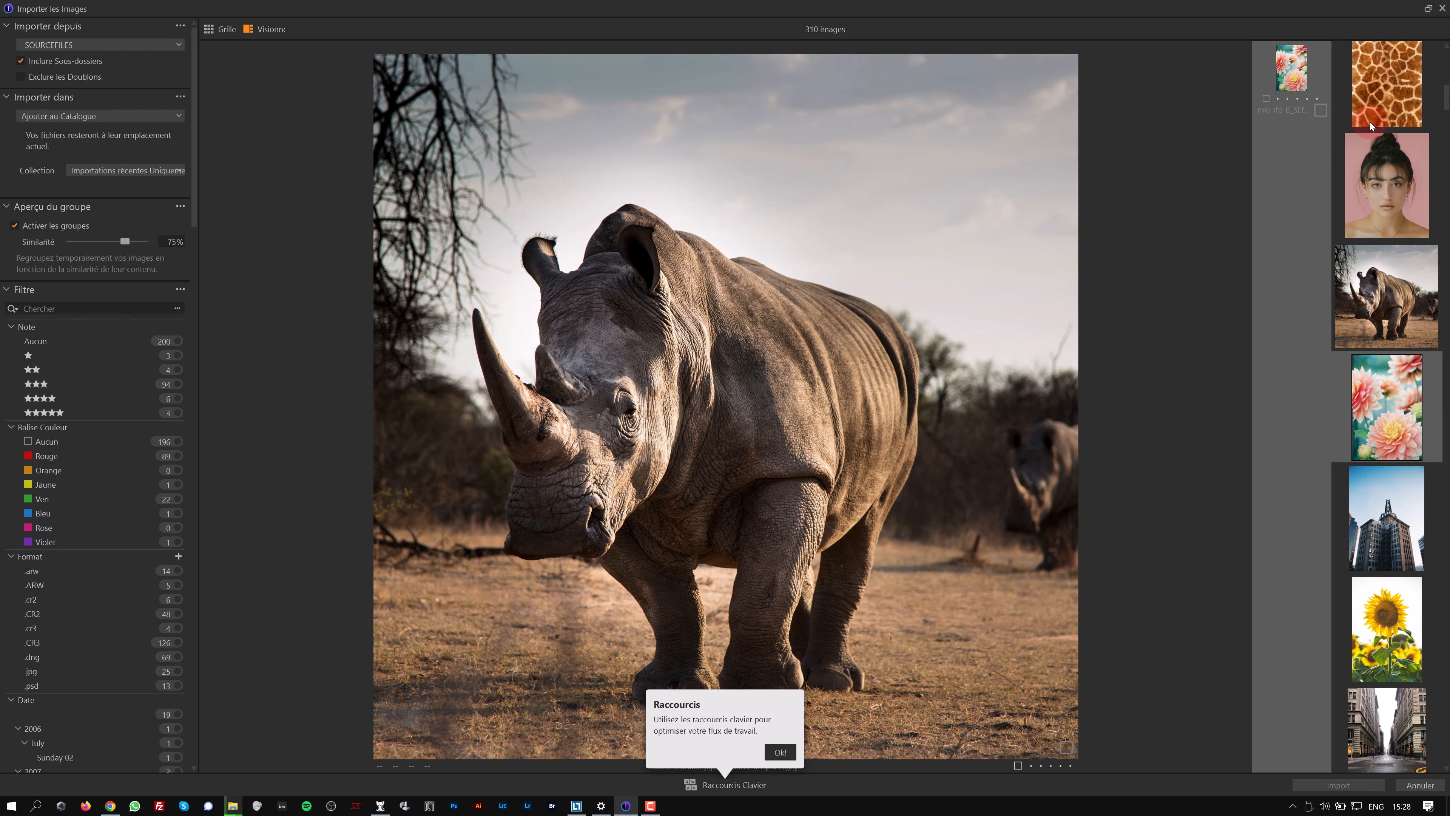
pyautogui.press('Down')
pyautogui.press('Down')
pyautogui.press('Down')
pyautogui.press('Down')
pyautogui.press('Down')
pyautogui.press('Down')
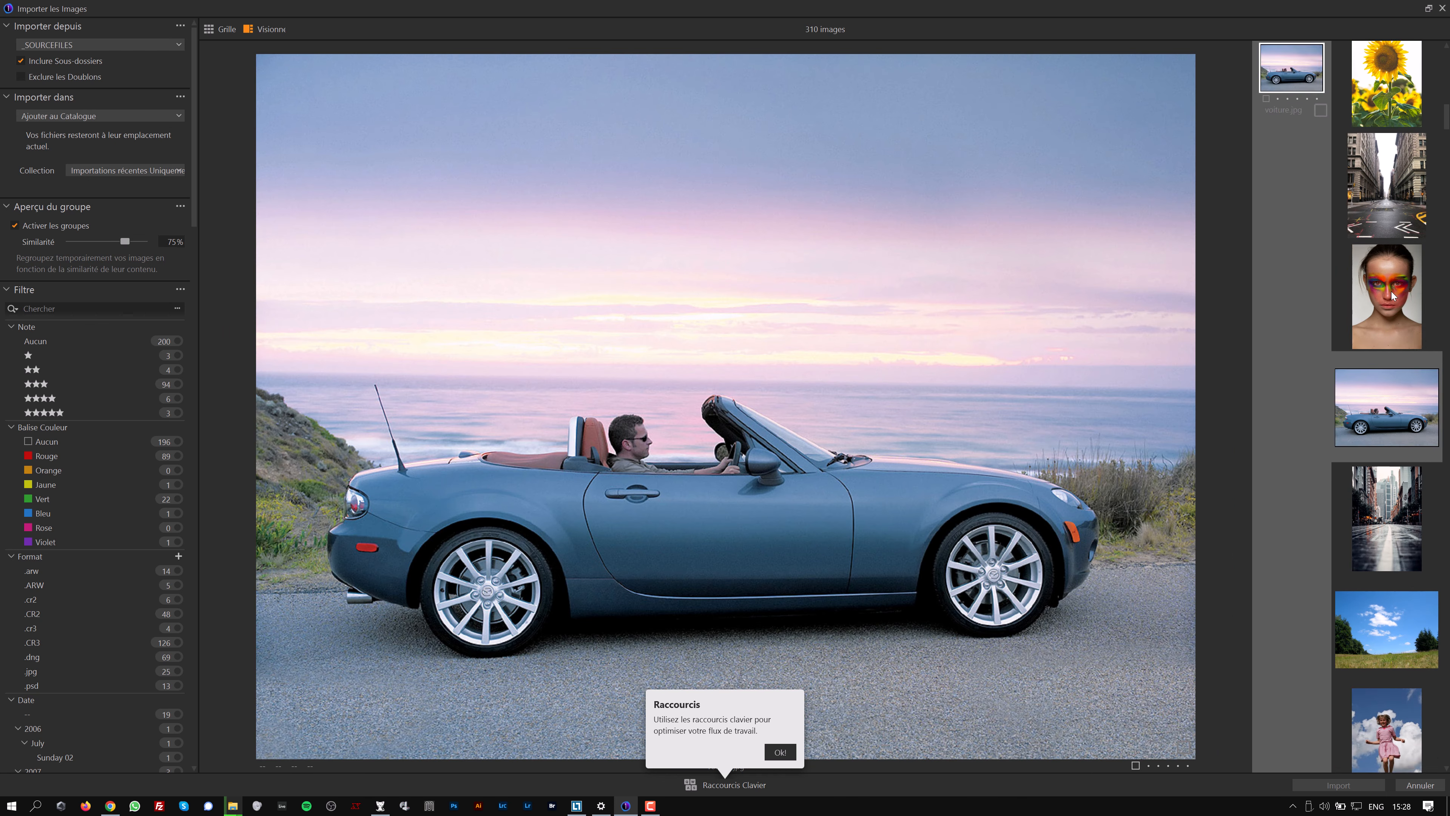
pyautogui.press('Down')
pyautogui.press('Down')
# Open the three-image group of the woman with her hands in her hair and preview each shot
pyautogui.scroll(-5, 1392, 274)
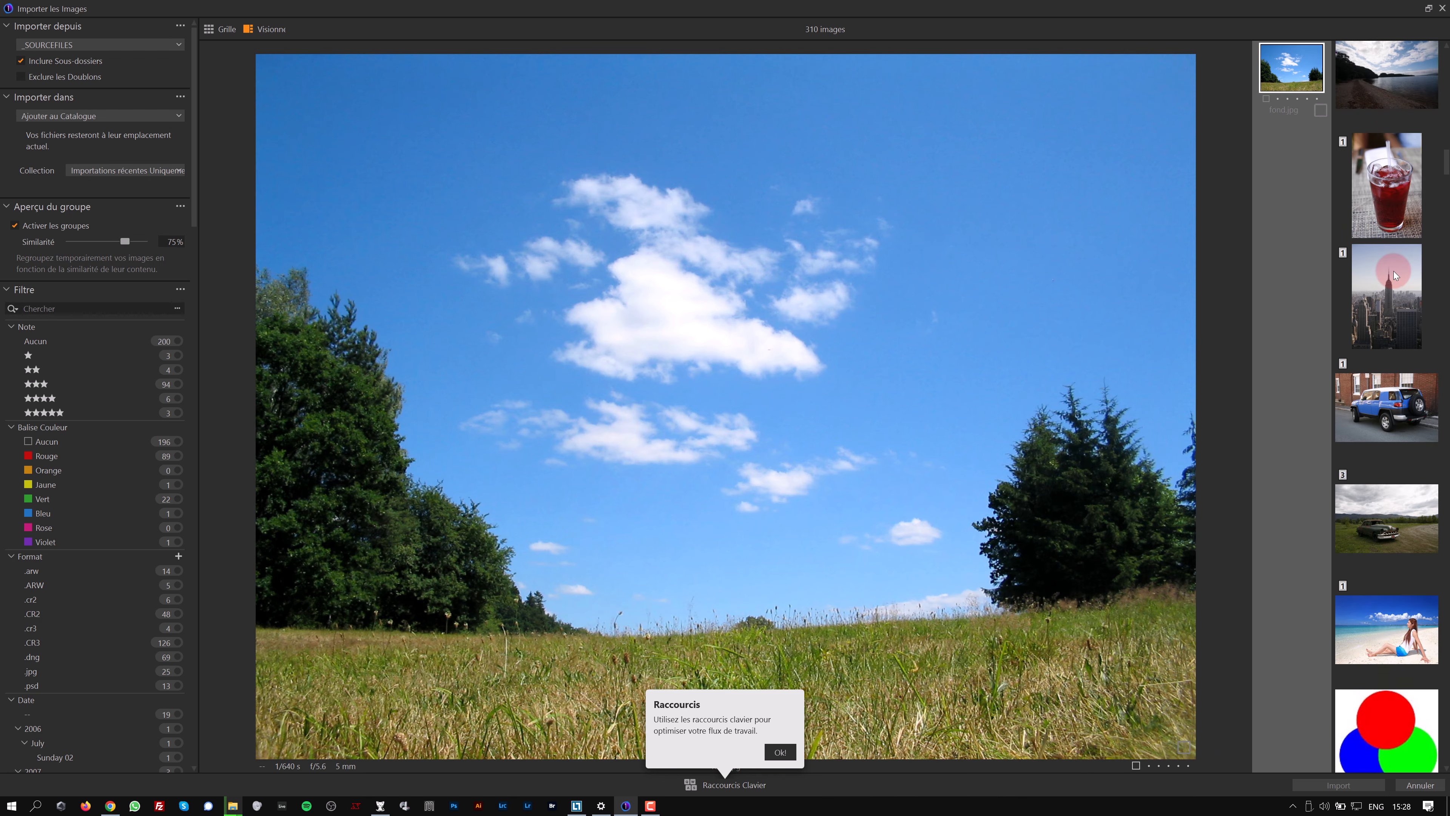
pyautogui.scroll(-10, 1394, 272)
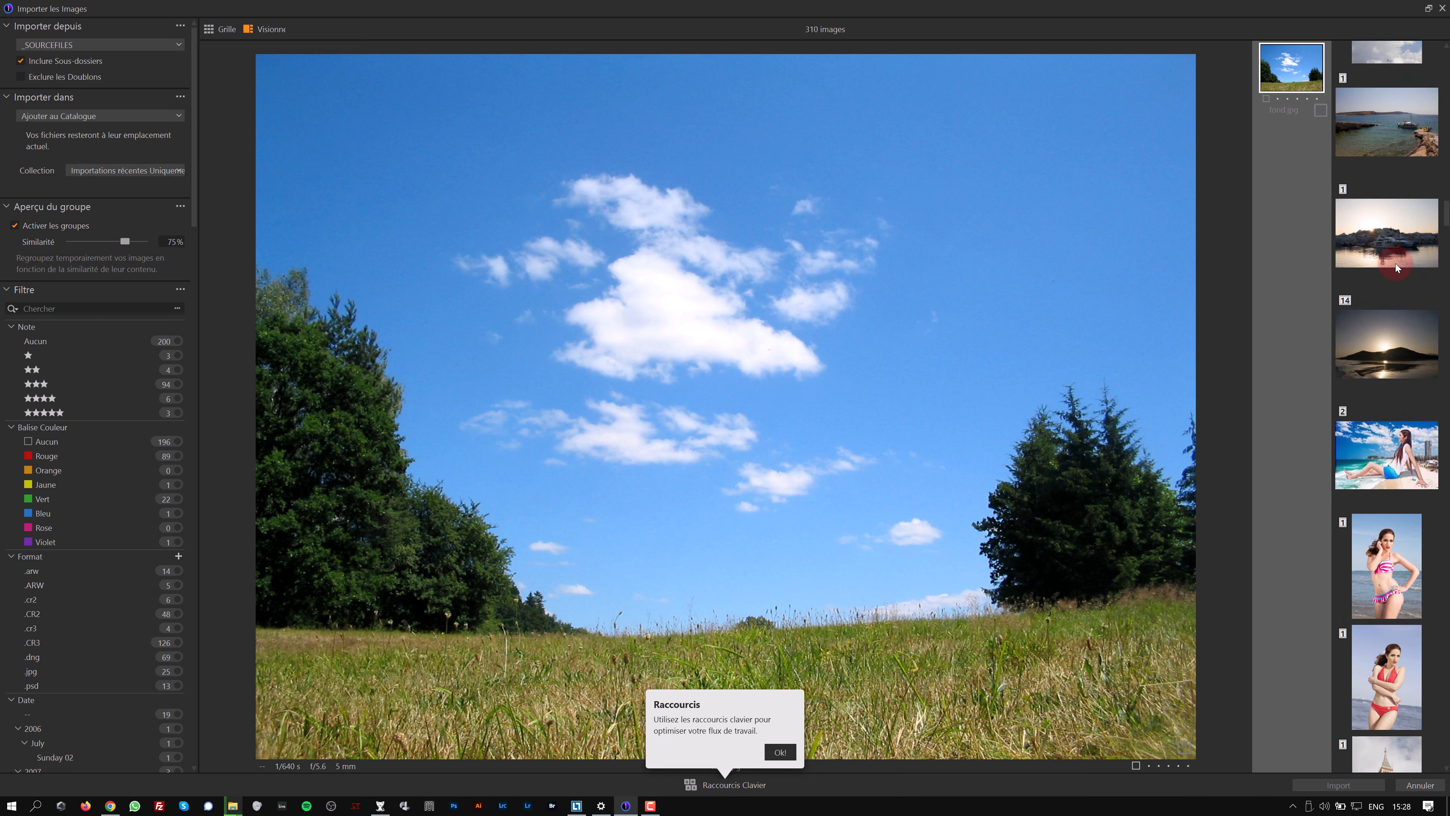
pyautogui.scroll(-8, 1396, 262)
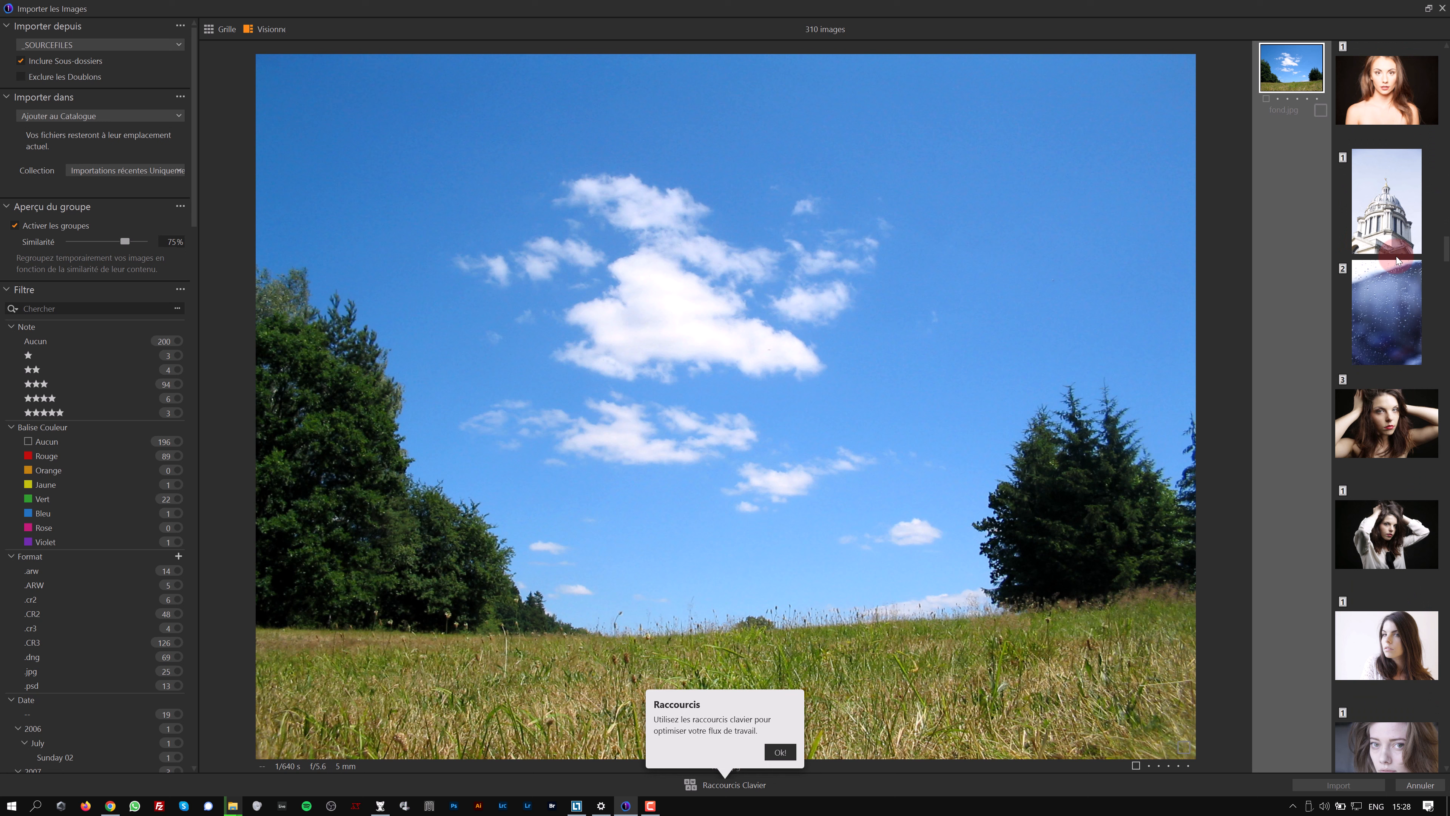
pyautogui.click(1388, 414)
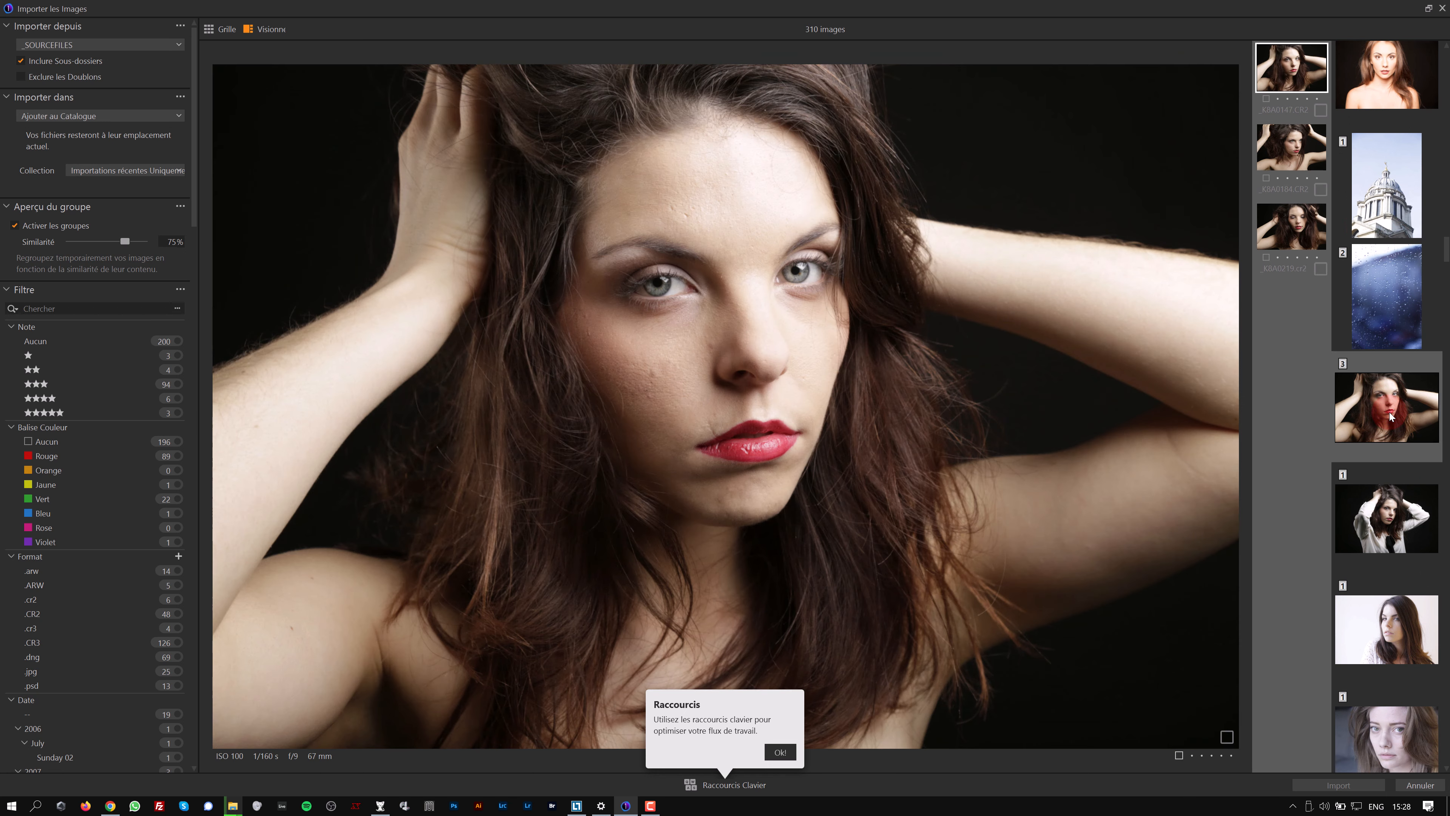
pyautogui.click(1286, 152)
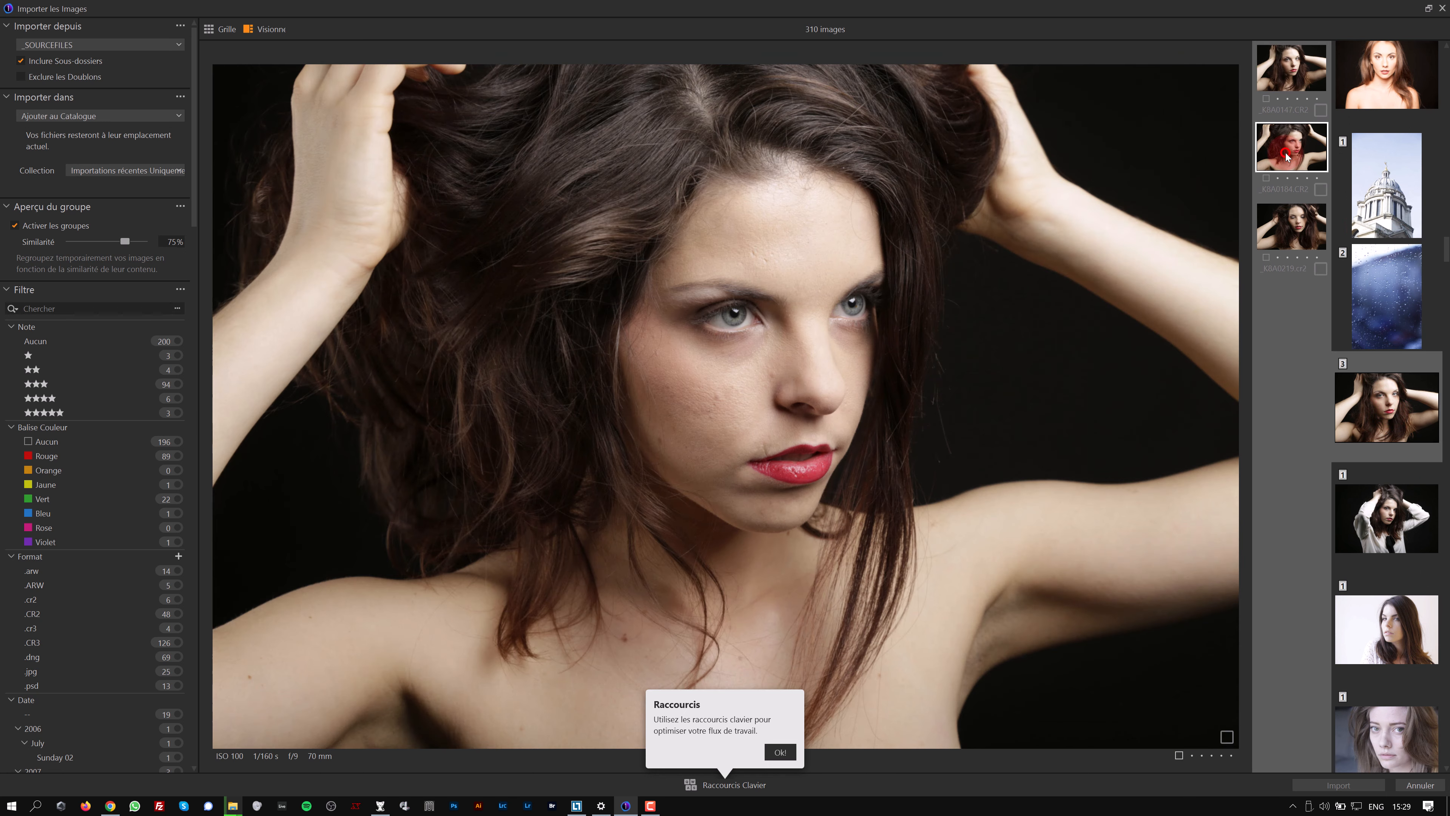
pyautogui.click(1291, 228)
# Preview both photos in the raindrops-on-glass group and dismiss the keyboard shortcuts tip
pyautogui.scroll(-1, 1374, 228)
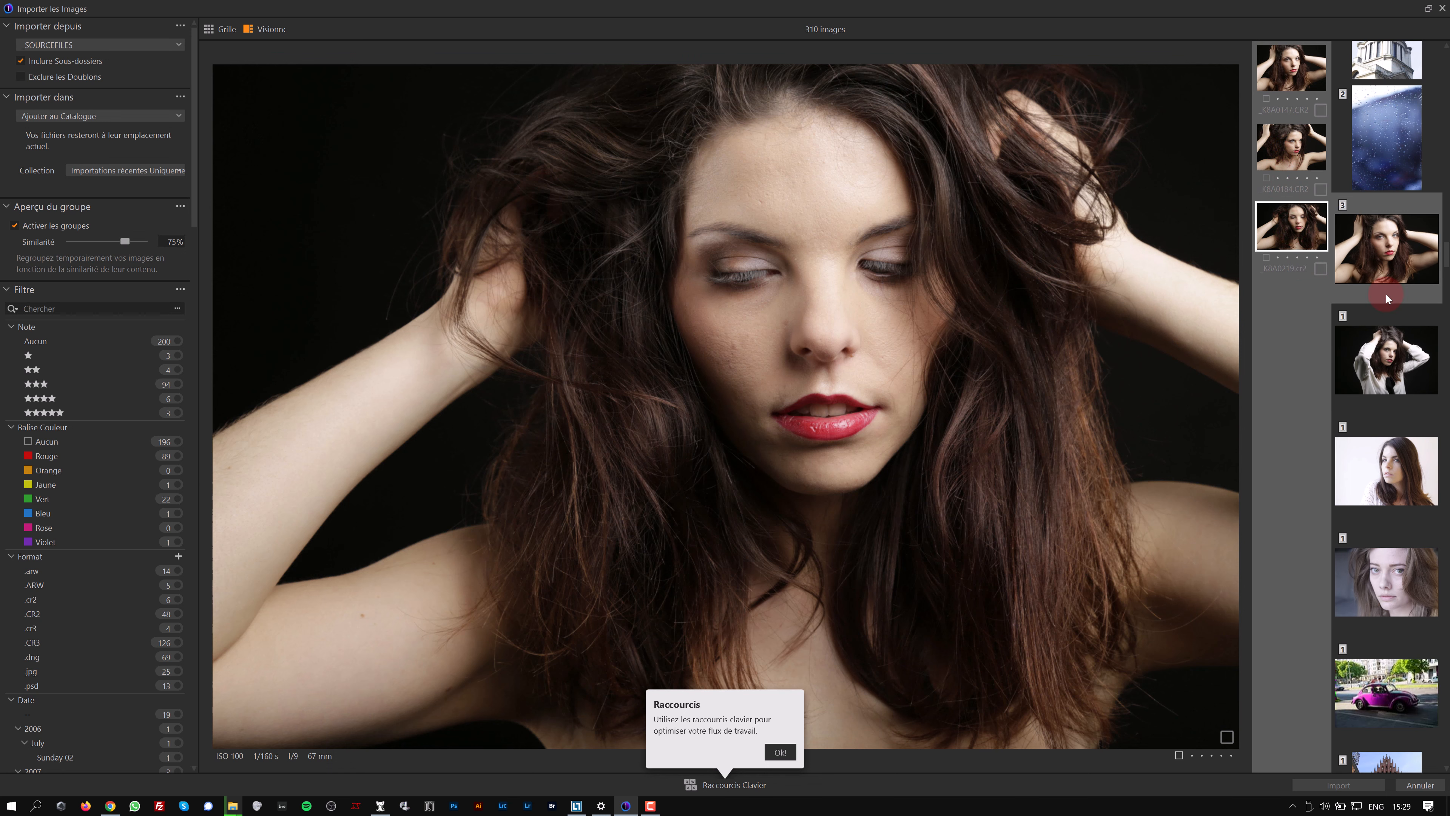
pyautogui.click(1374, 227)
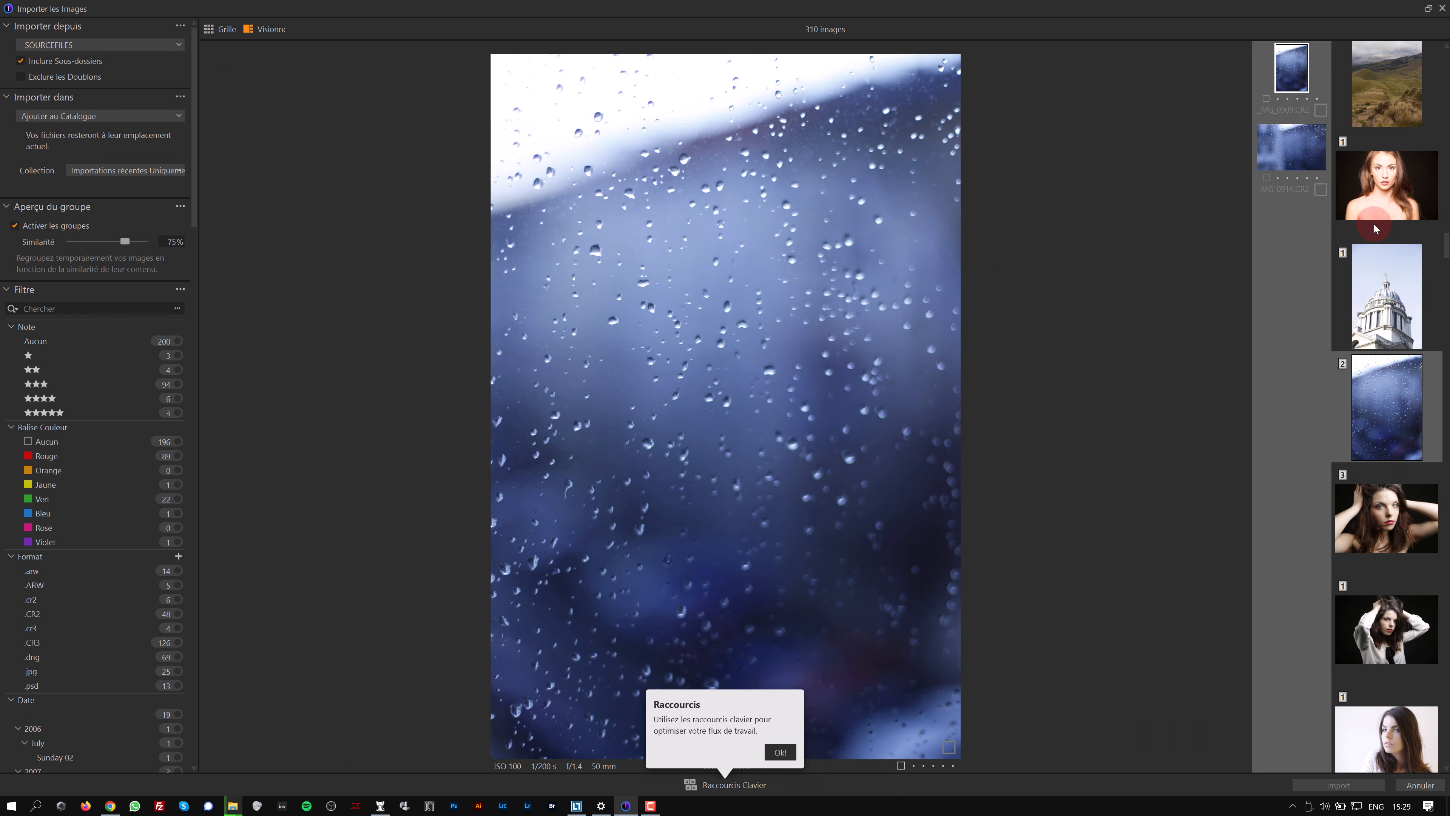
pyautogui.click(1291, 142)
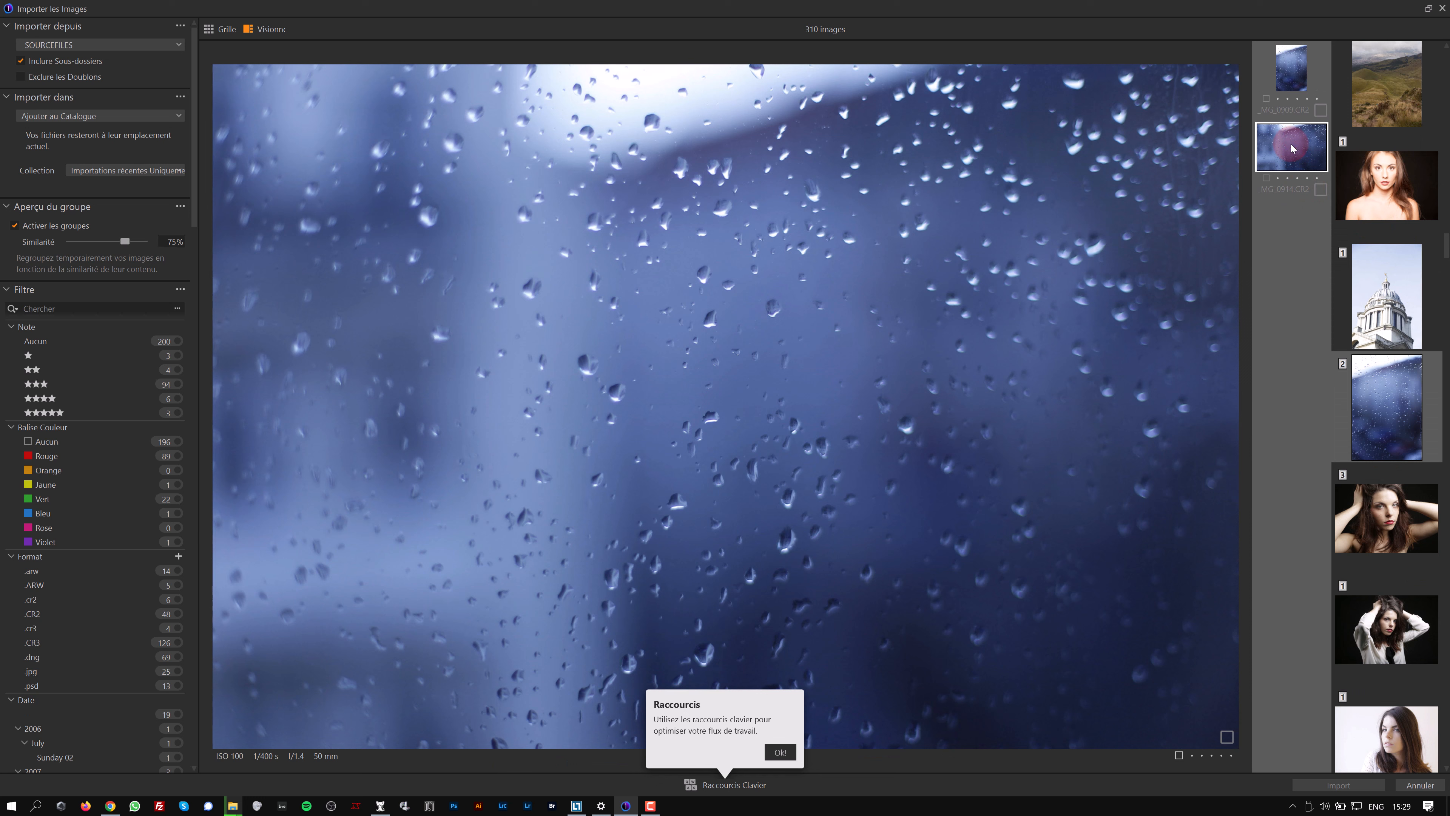
pyautogui.click(779, 752)
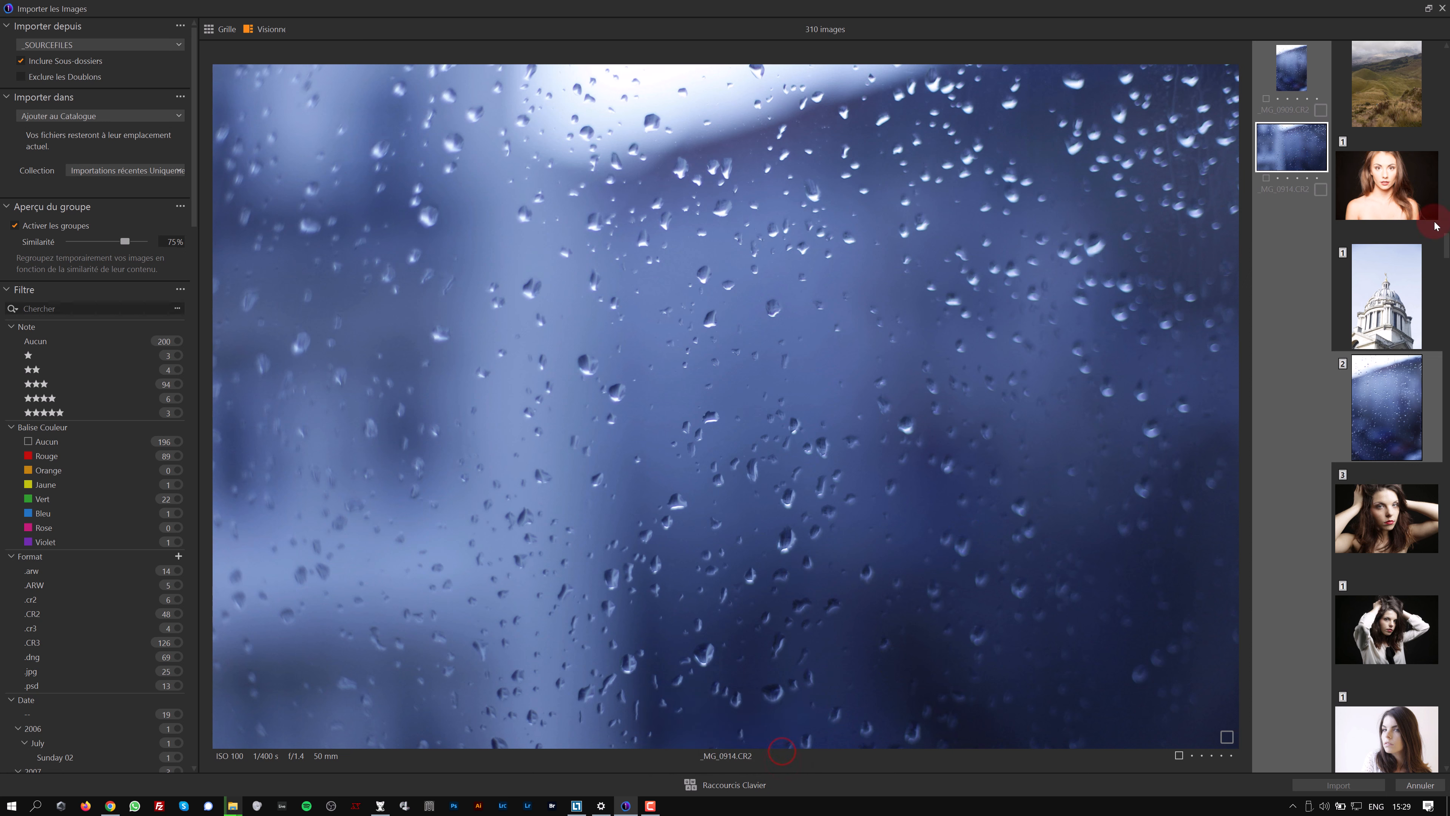
# Find the two-image group of blue thistle close-ups further down and compare its photos in large view
pyautogui.scroll(-10, 1382, 342)
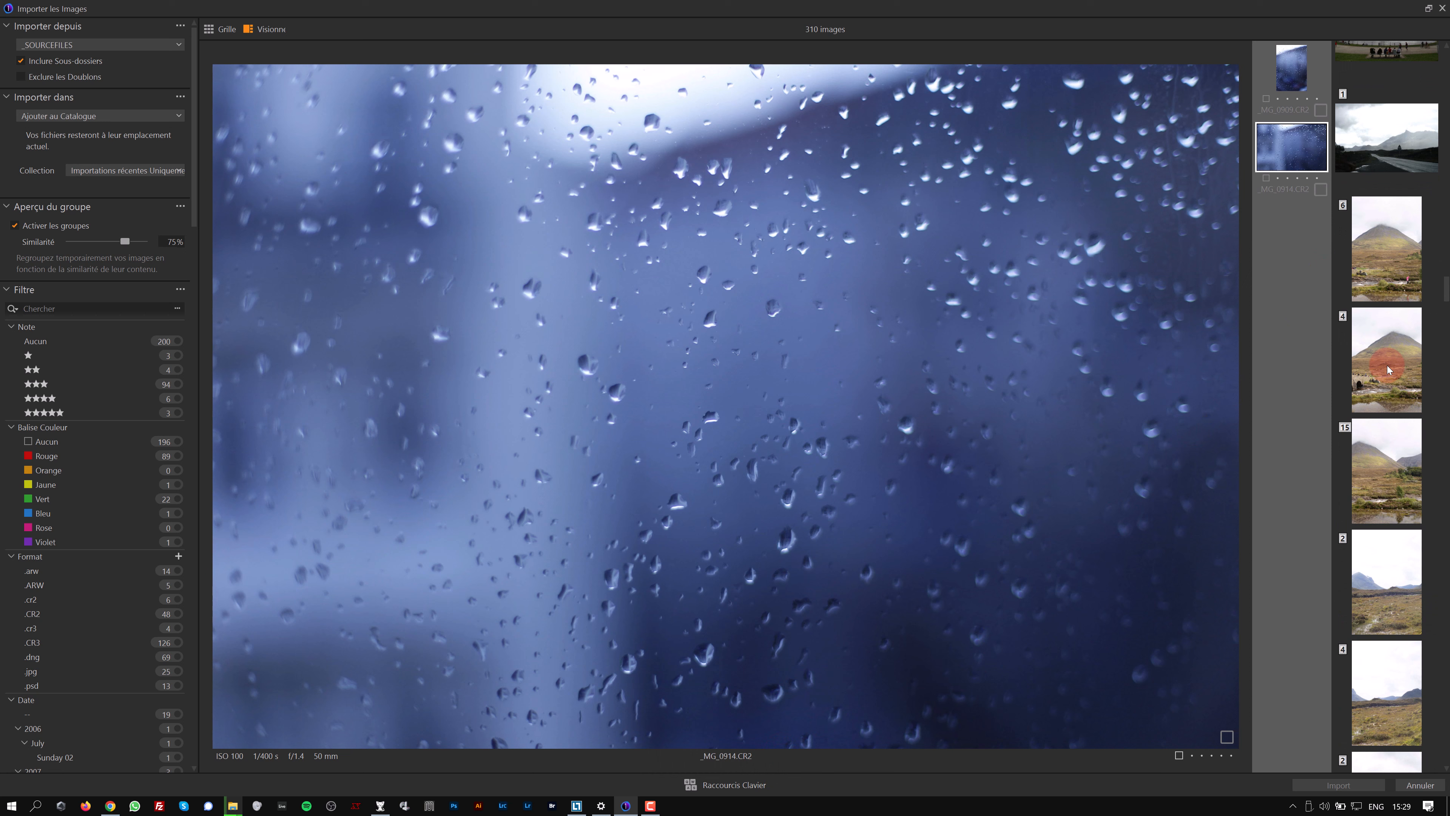
pyautogui.scroll(-10, 1388, 367)
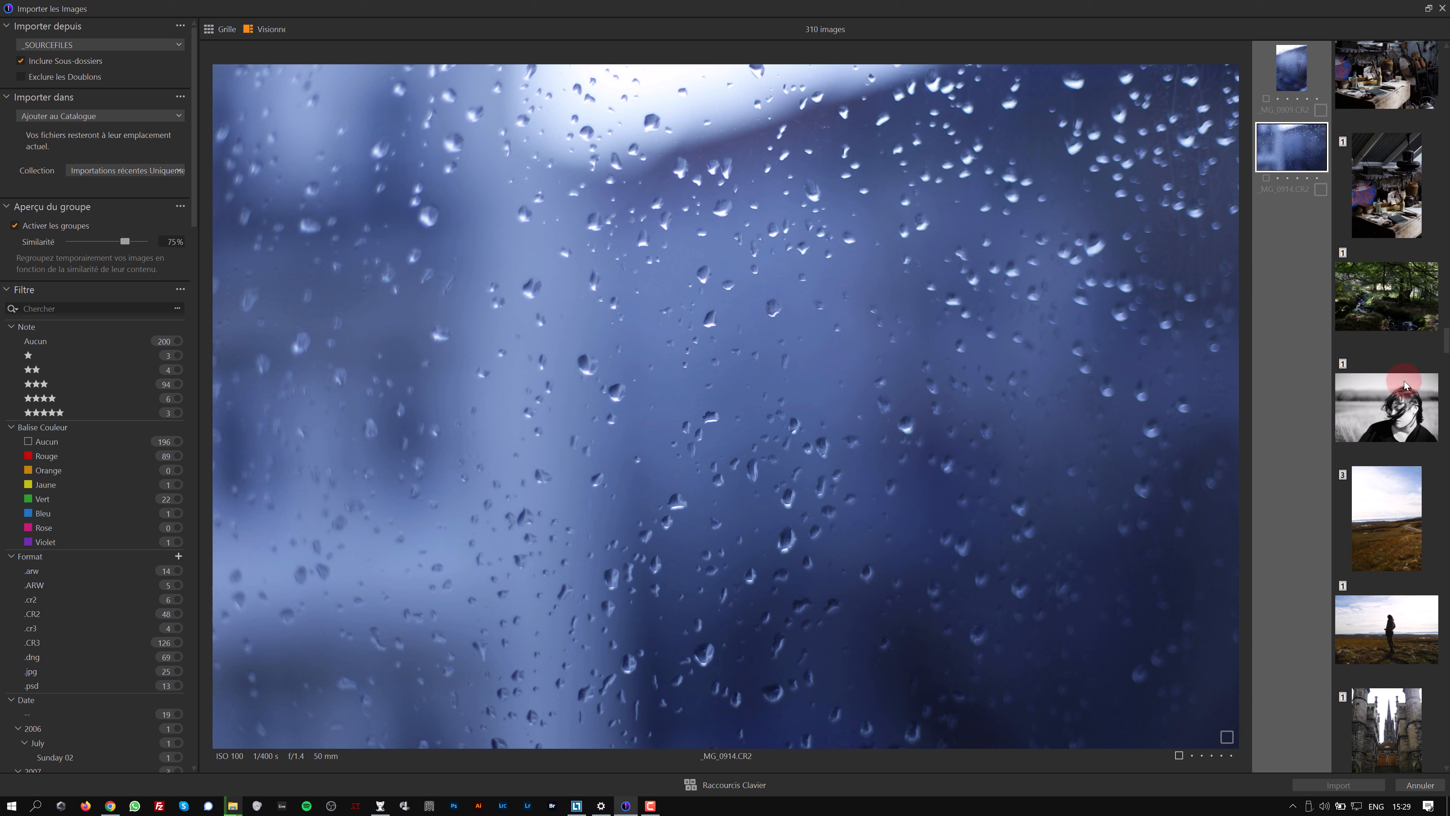
pyautogui.scroll(-4, 1391, 371)
pyautogui.scroll(-5, 1391, 378)
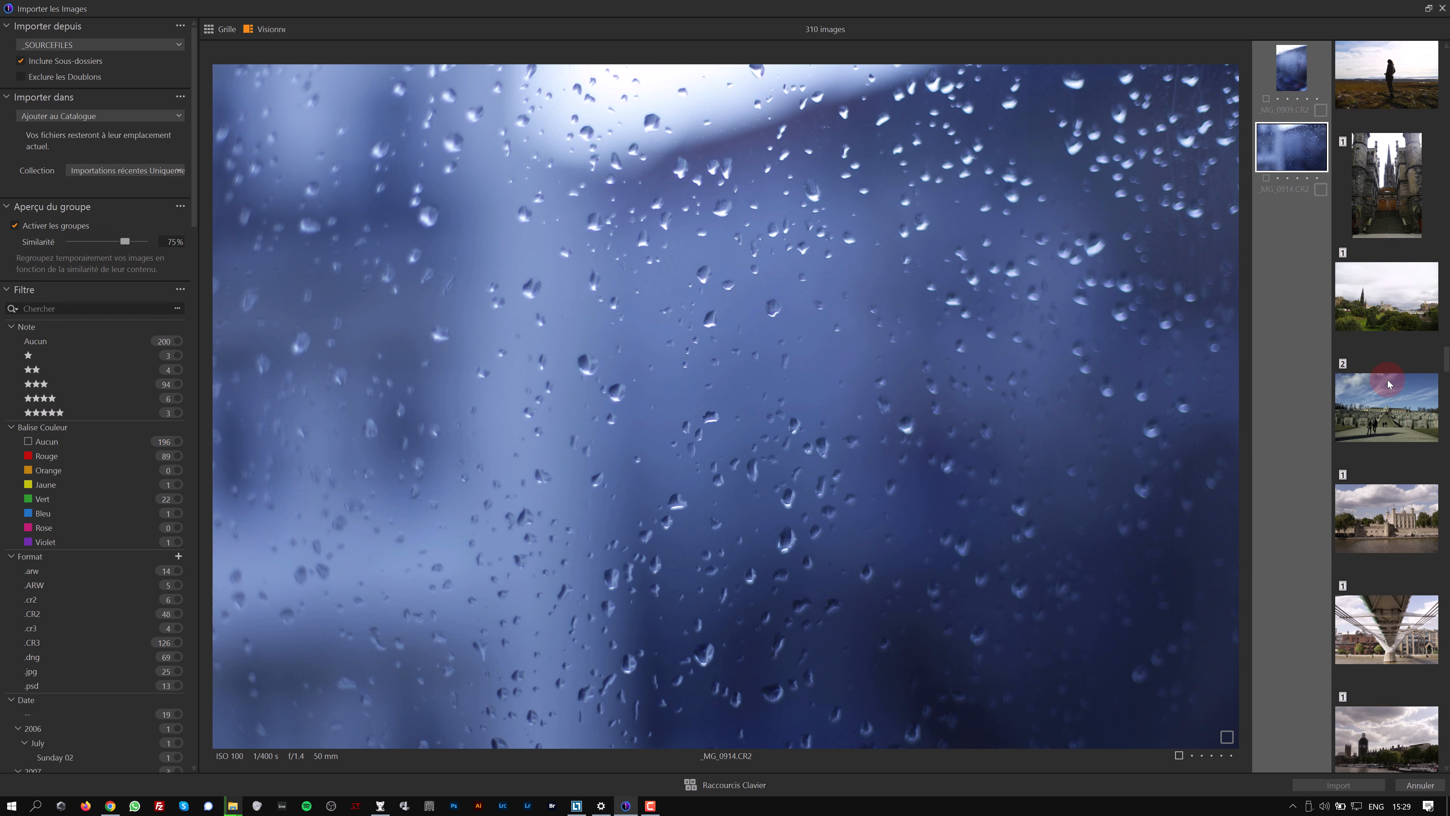
pyautogui.scroll(-10, 1387, 380)
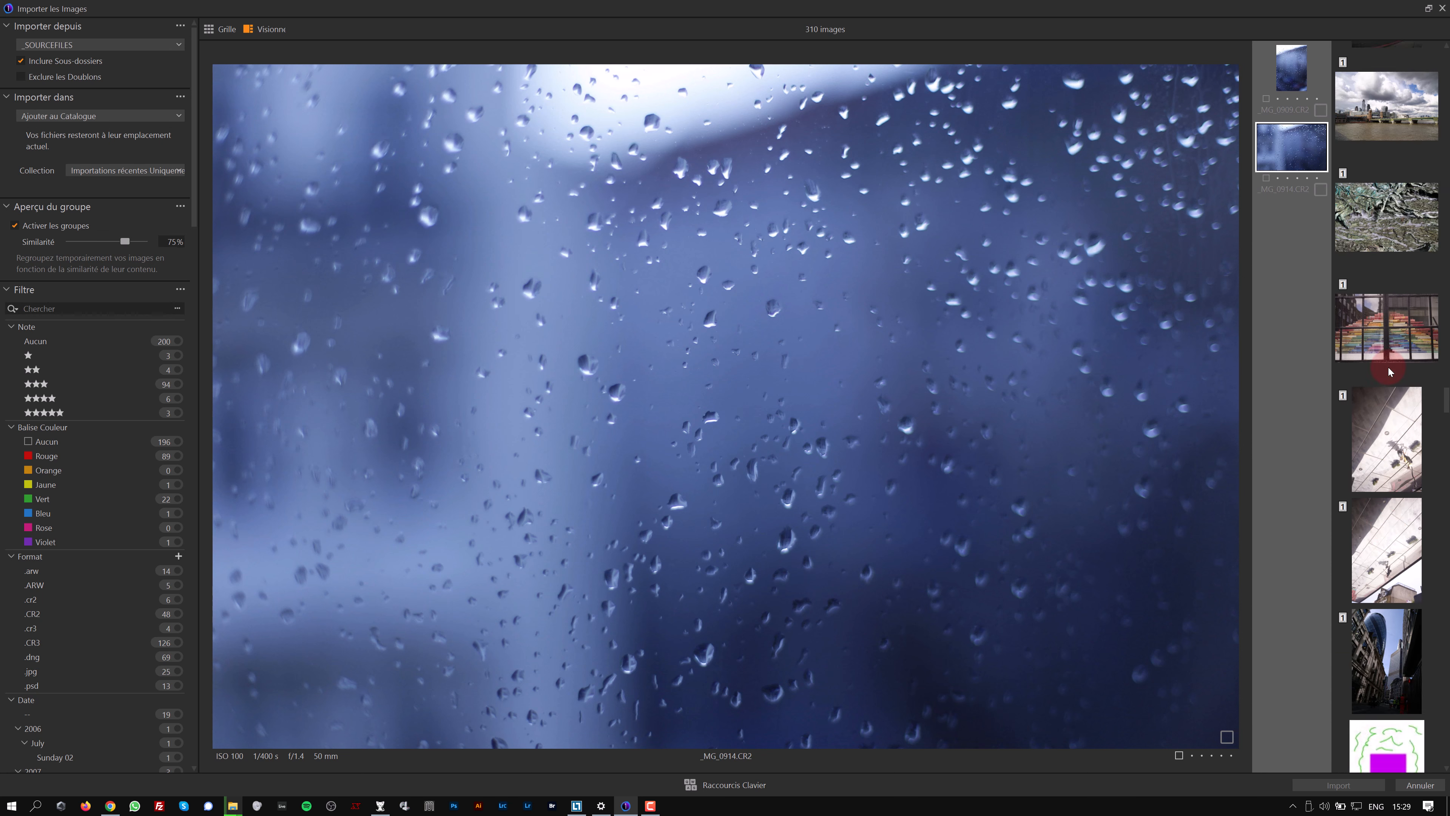
pyautogui.scroll(-5, 1388, 371)
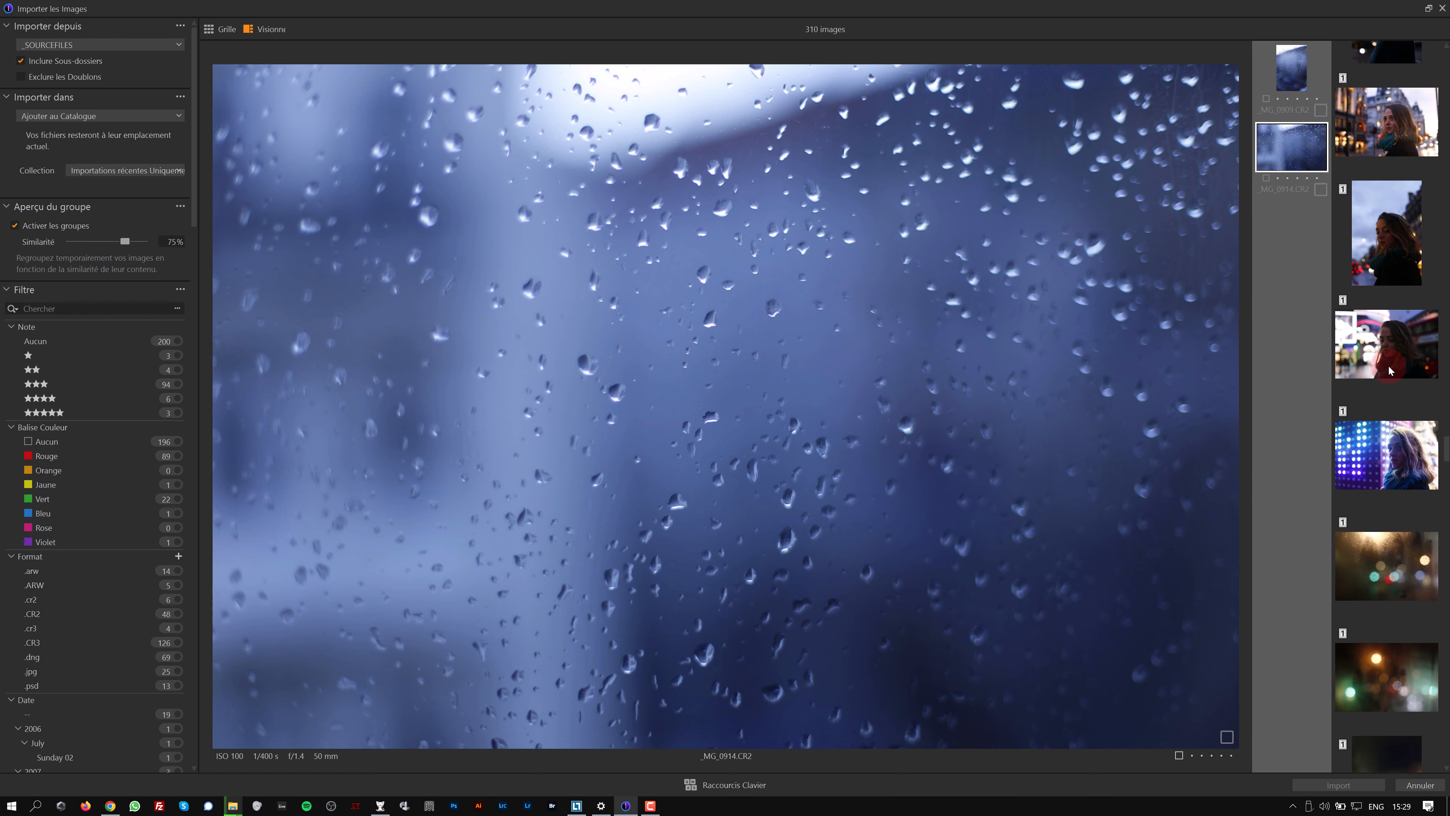
pyautogui.scroll(-10, 1389, 364)
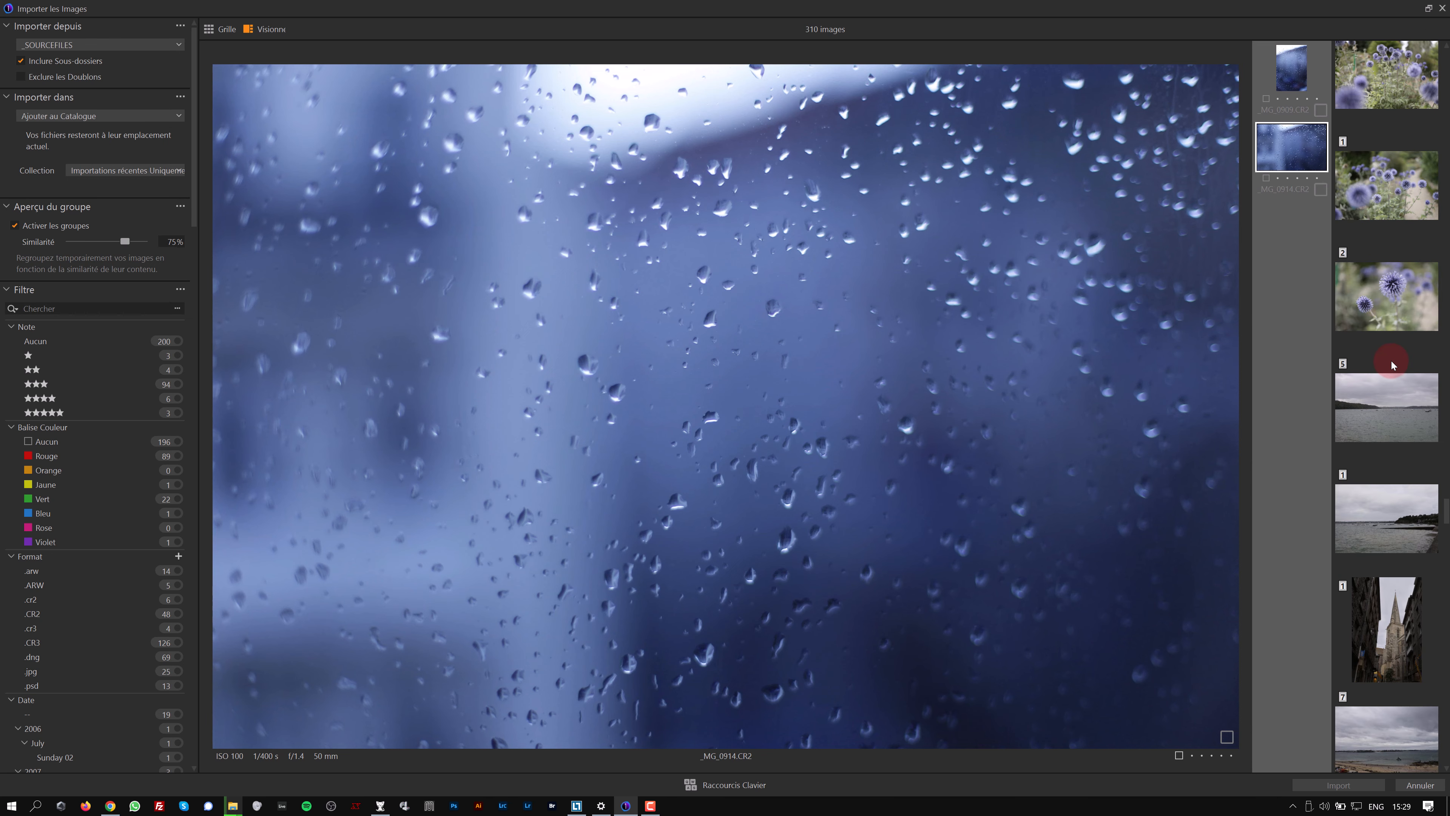
pyautogui.scroll(1, 1391, 362)
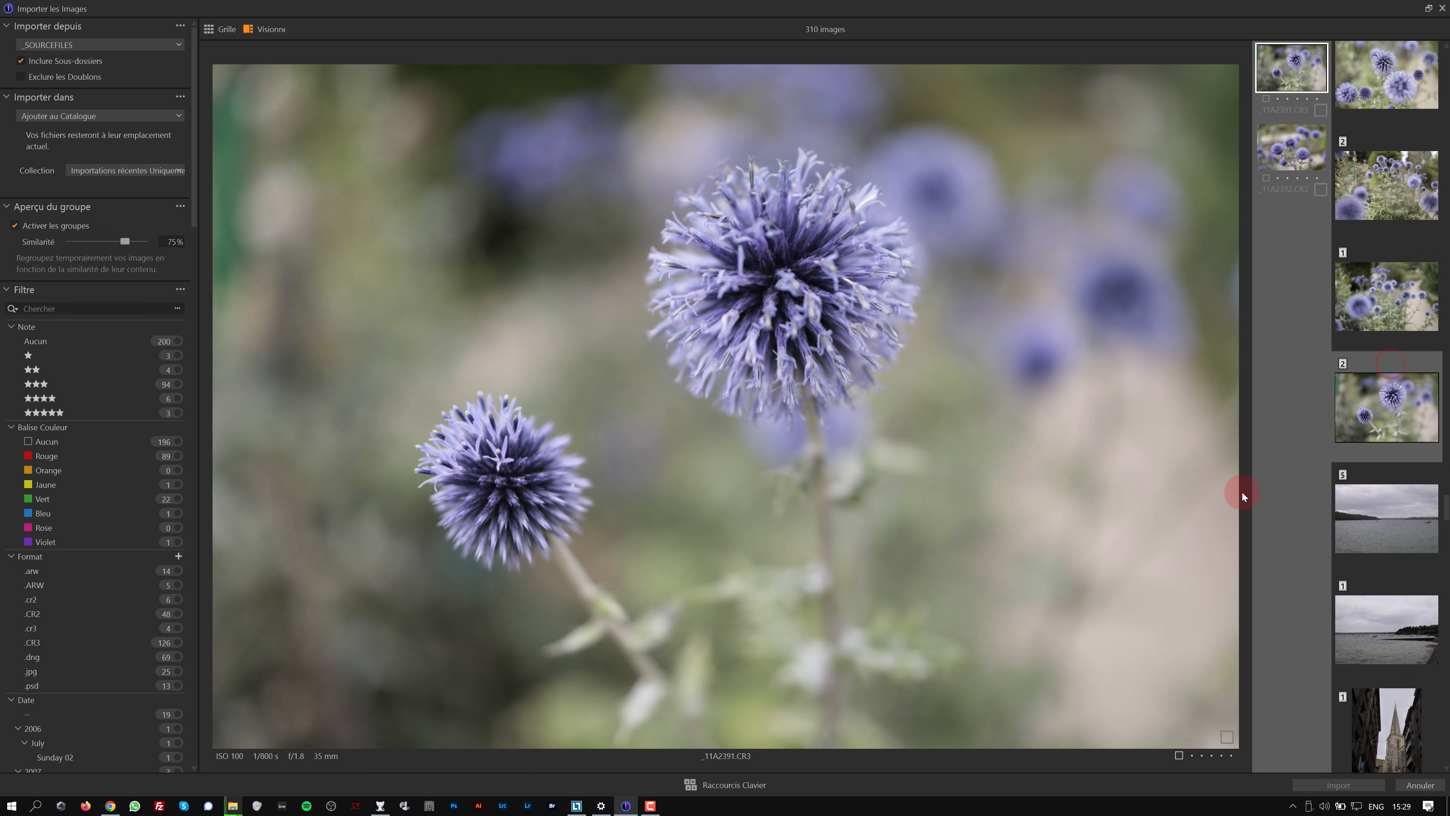
pyautogui.click(1282, 154)
pyautogui.click(1280, 71)
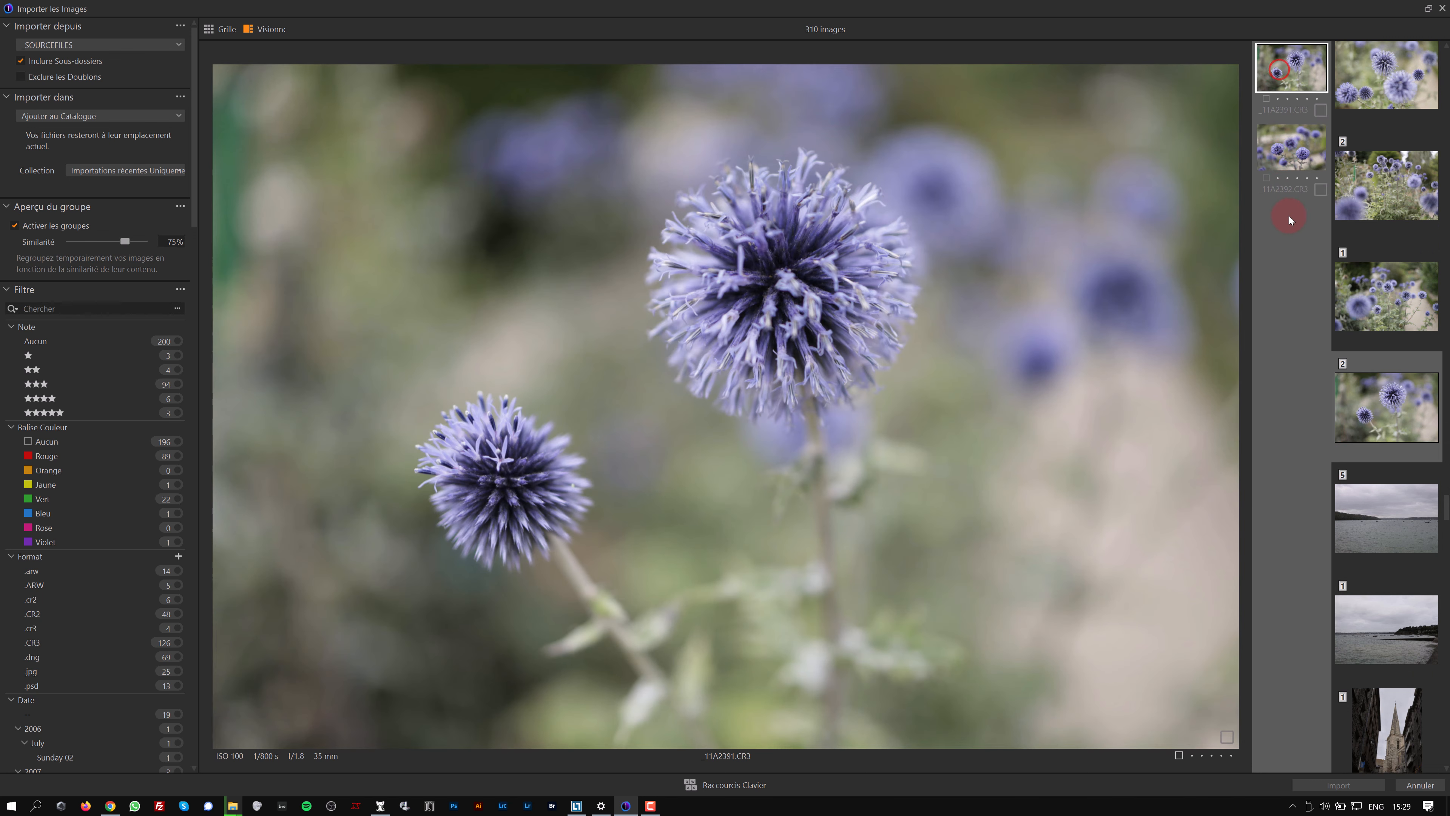
# Look at the wide thistle group, then compare both photos of the thistle close-up group in large view
pyautogui.click(1374, 192)
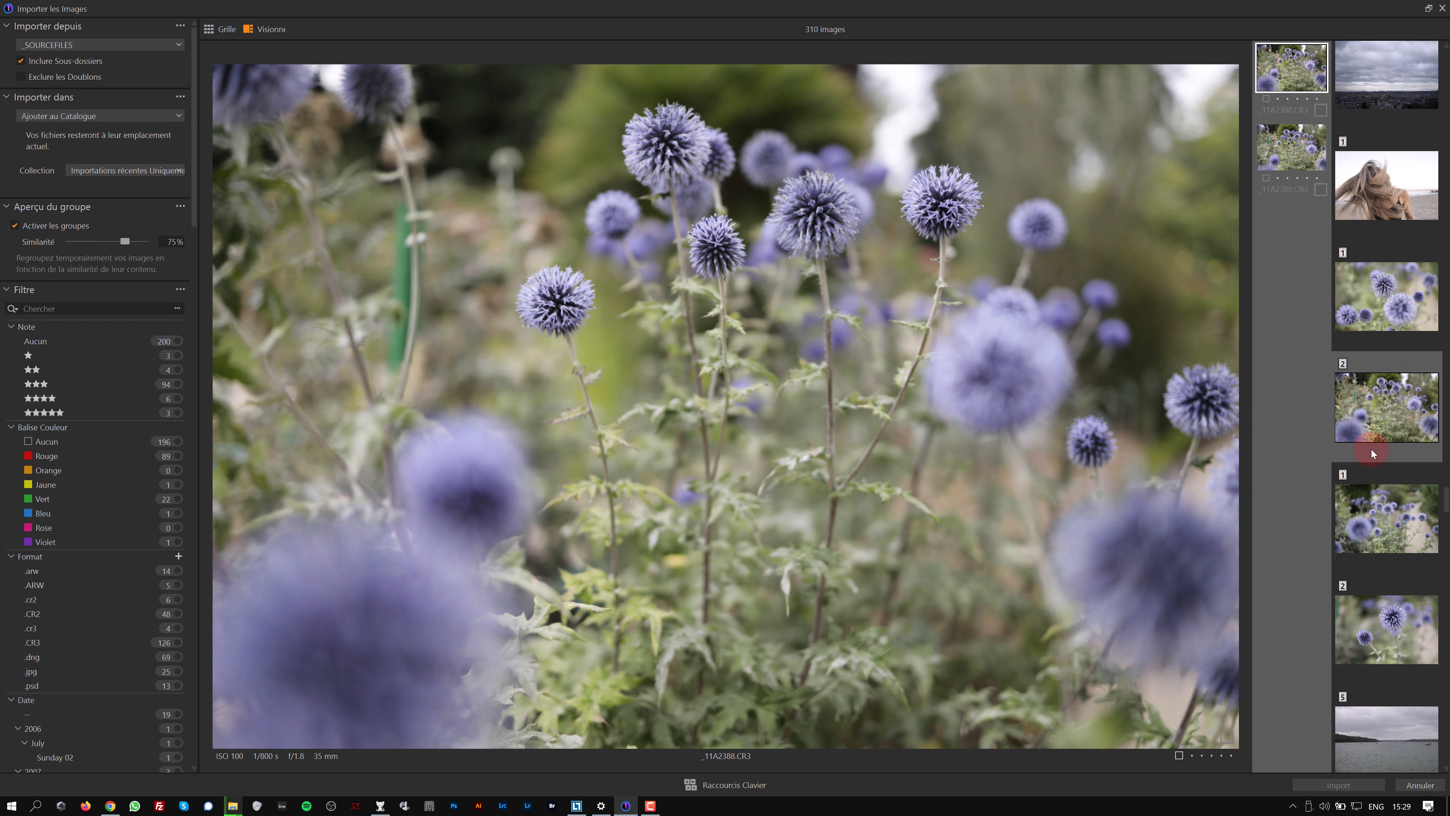
pyautogui.click(1385, 622)
pyautogui.click(1290, 134)
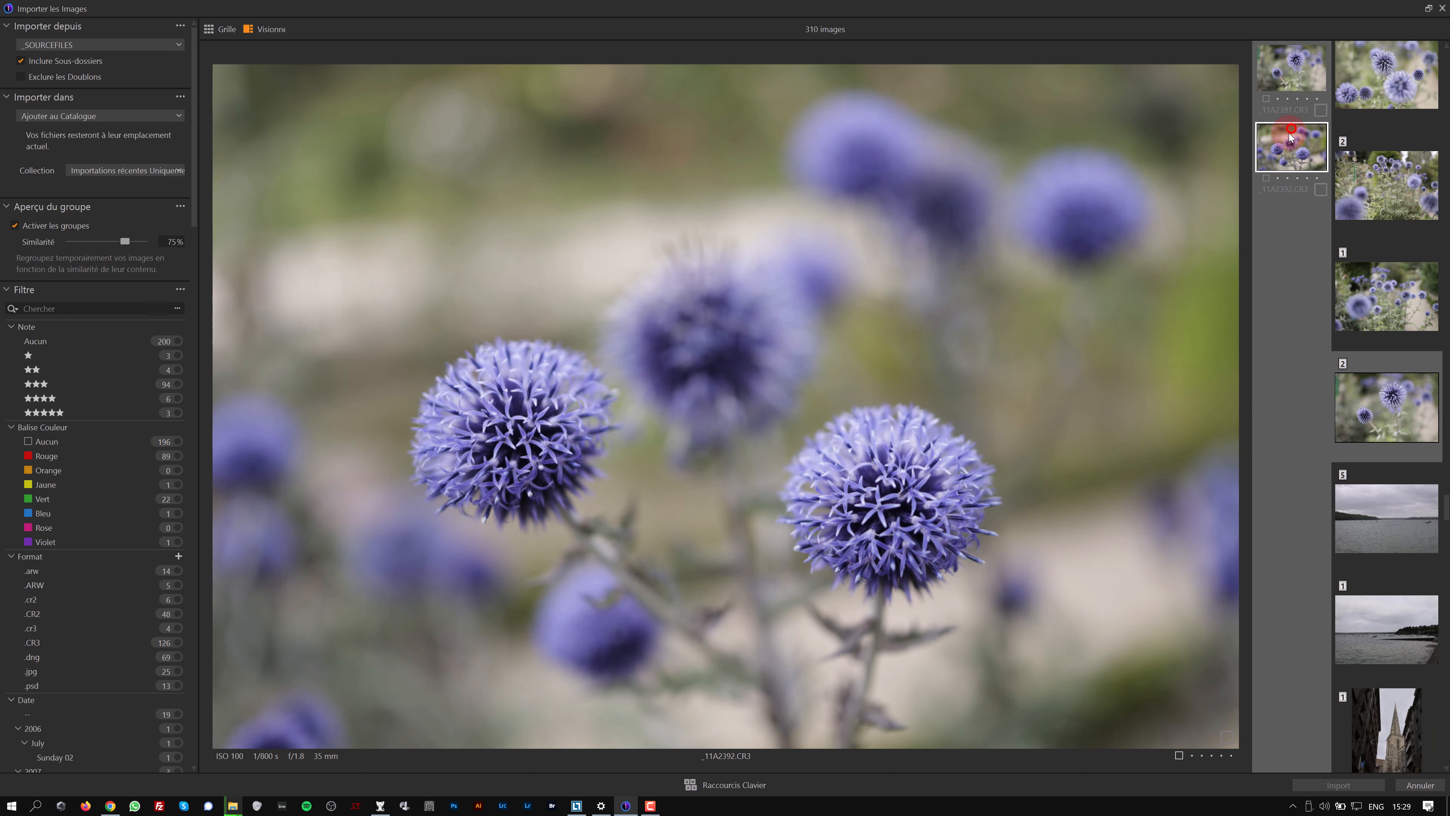
pyautogui.click(1299, 88)
pyautogui.click(1290, 142)
# Move past the single thistle photo to the two-image wide thistle group and compare _11A2388.CR3 with _11A2389.CR3
pyautogui.click(1384, 84)
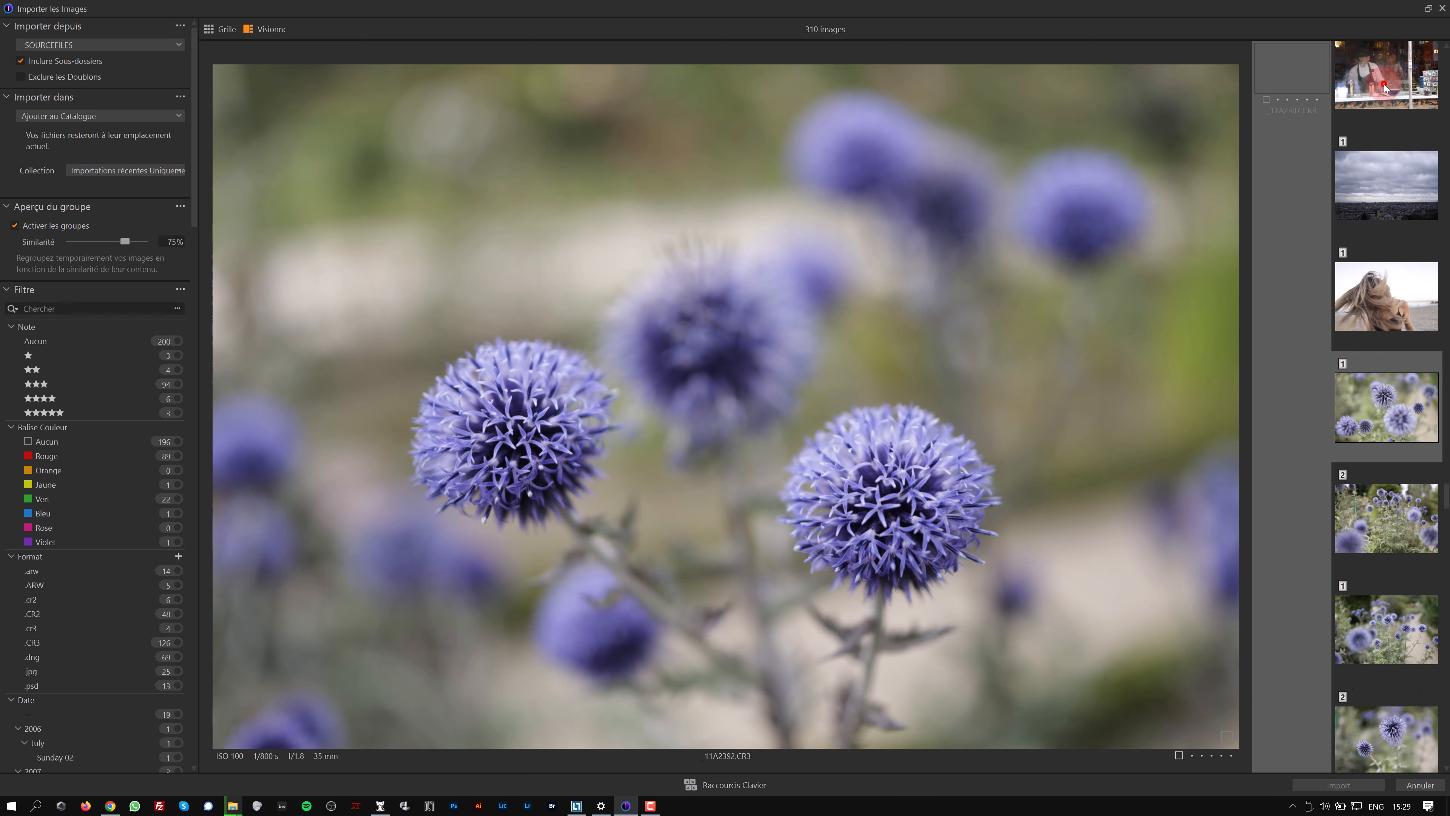
pyautogui.click(1388, 524)
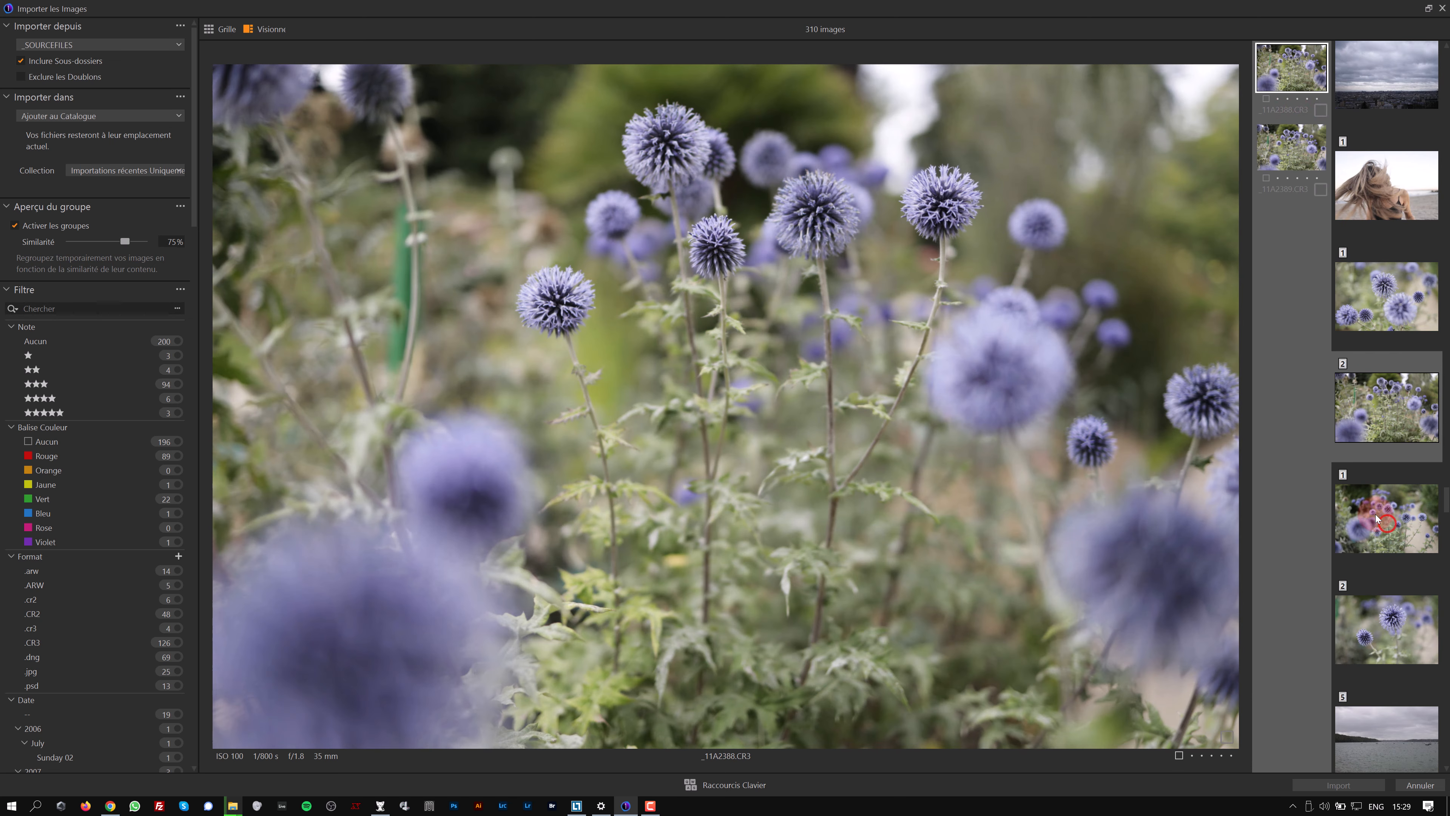
pyautogui.click(1291, 162)
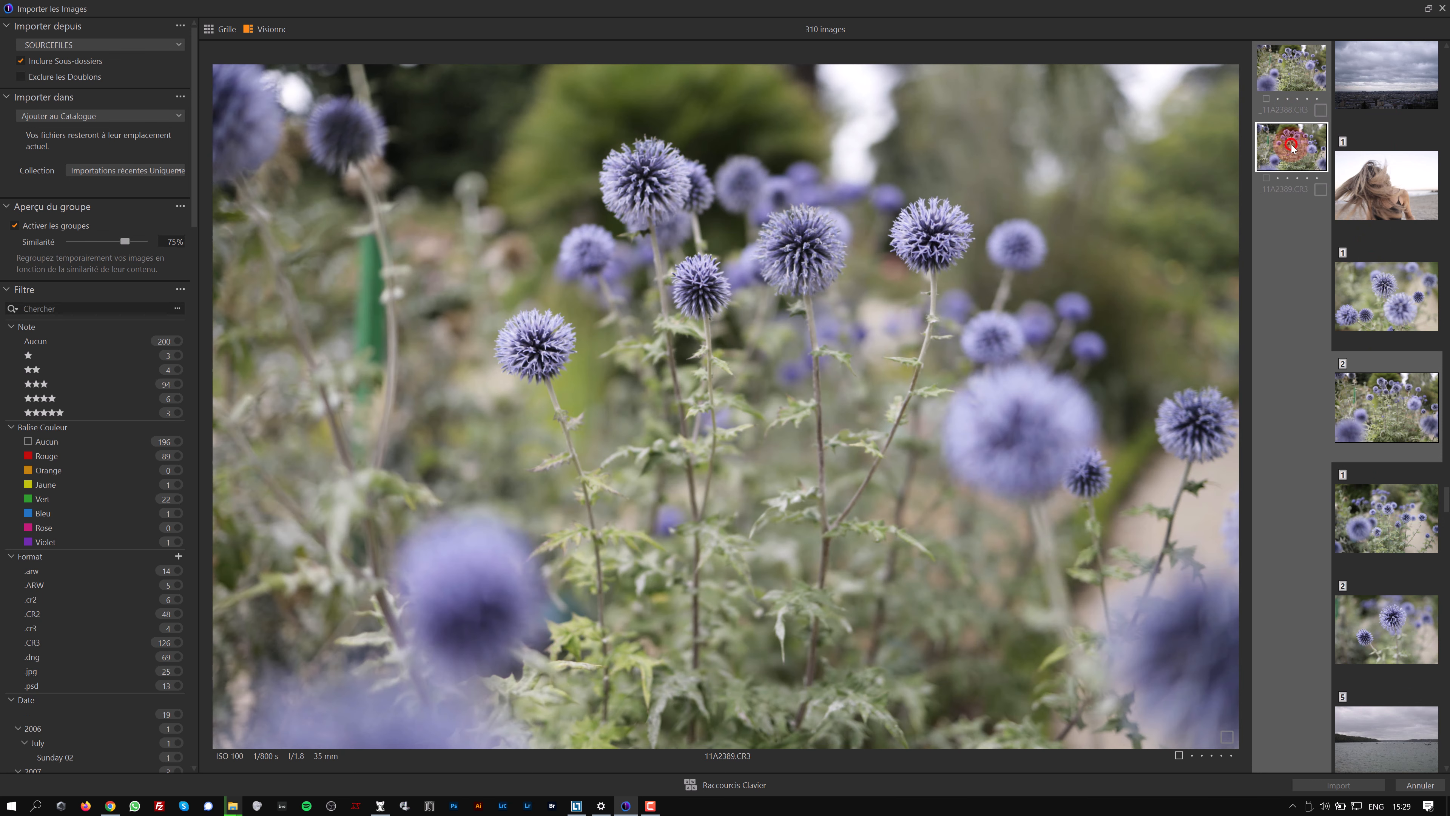
pyautogui.click(1293, 80)
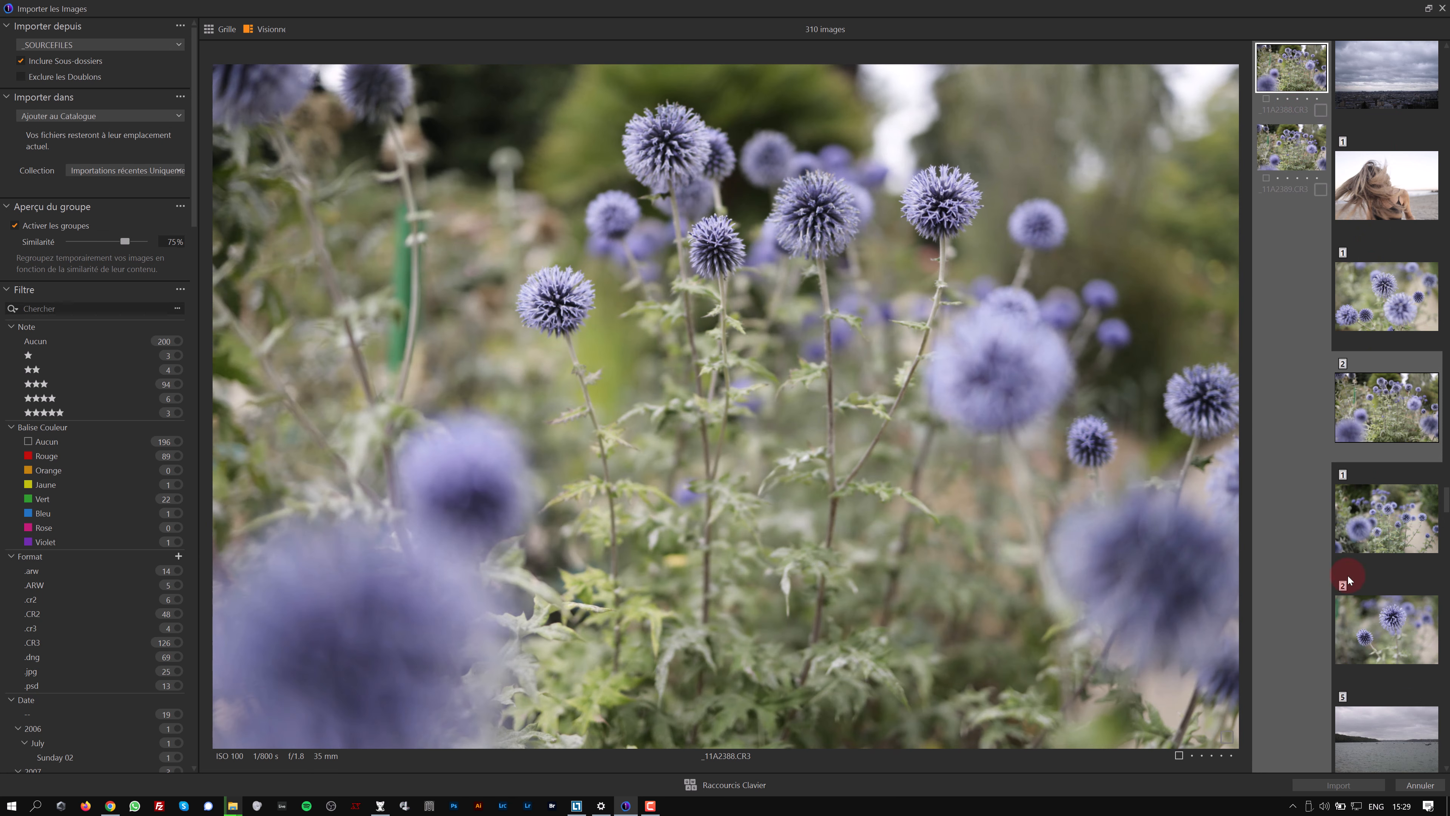
# Return to the thistle close-up group and browse the similarity groups around and below it
pyautogui.click(1388, 632)
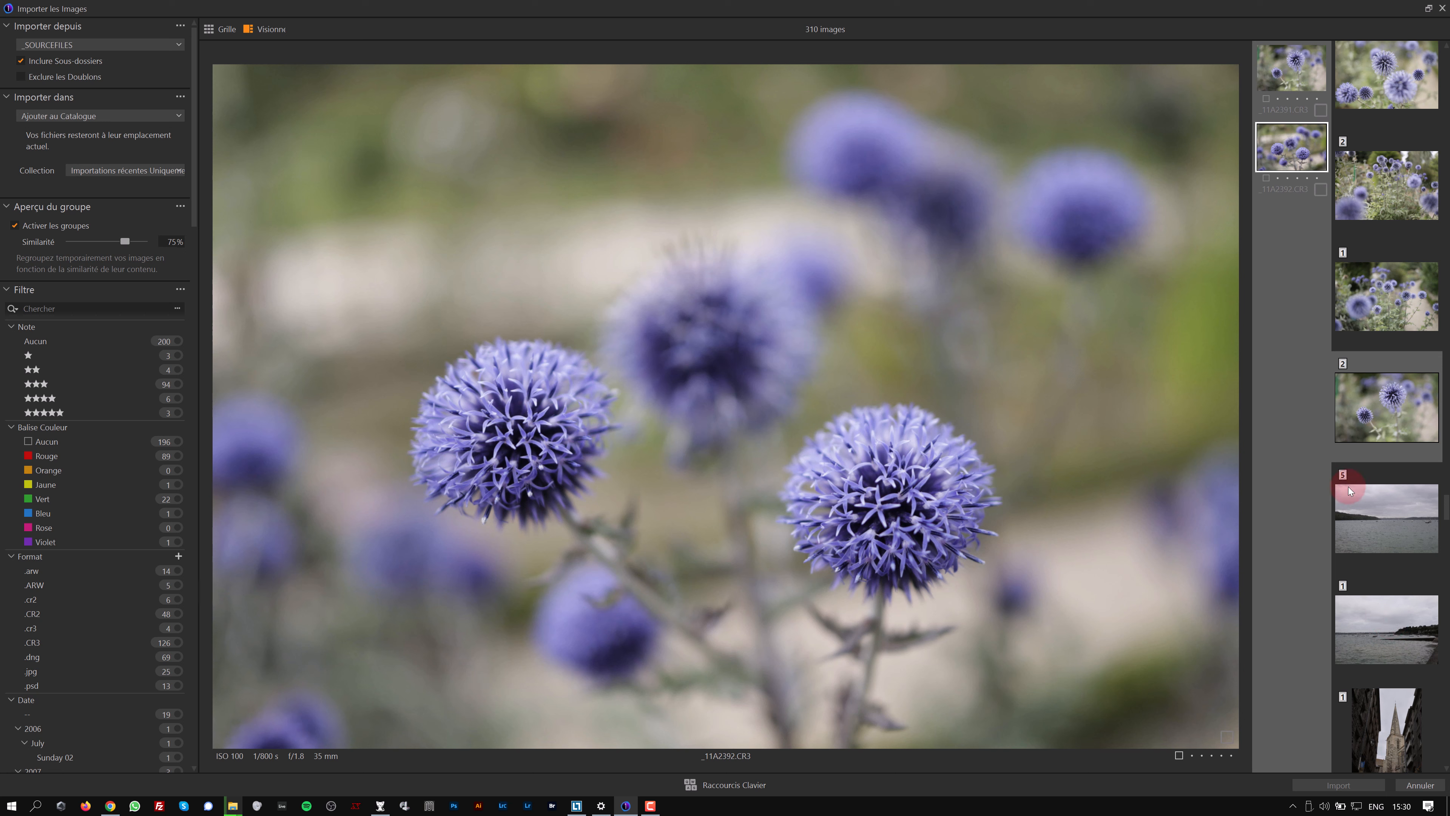
pyautogui.scroll(3, 1347, 485)
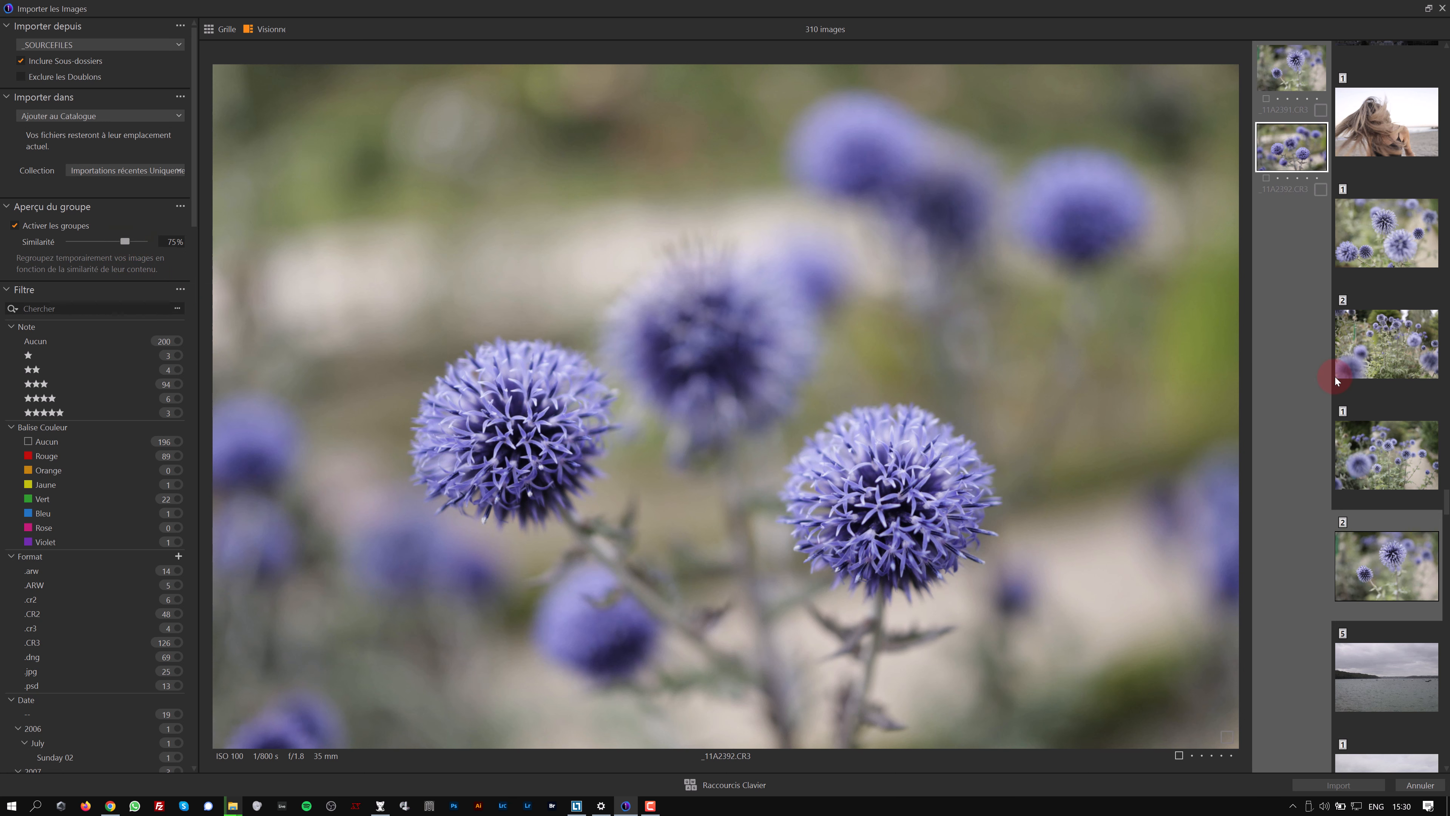
pyautogui.scroll(-5, 1334, 377)
pyautogui.scroll(-6, 1332, 374)
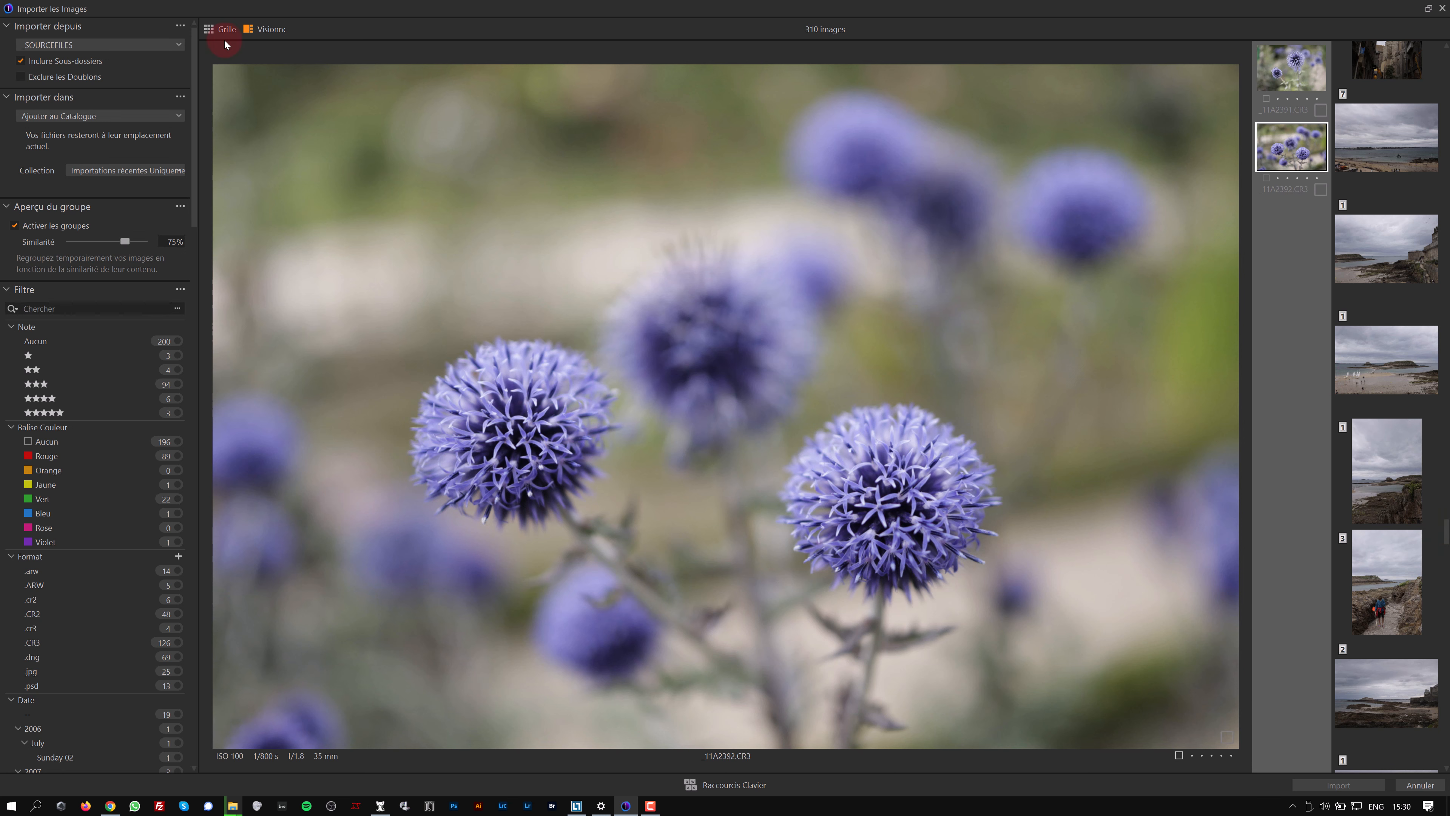
# Turn off similarity grouping in the grid view and import all the source images into the catalogue
pyautogui.click(214, 28)
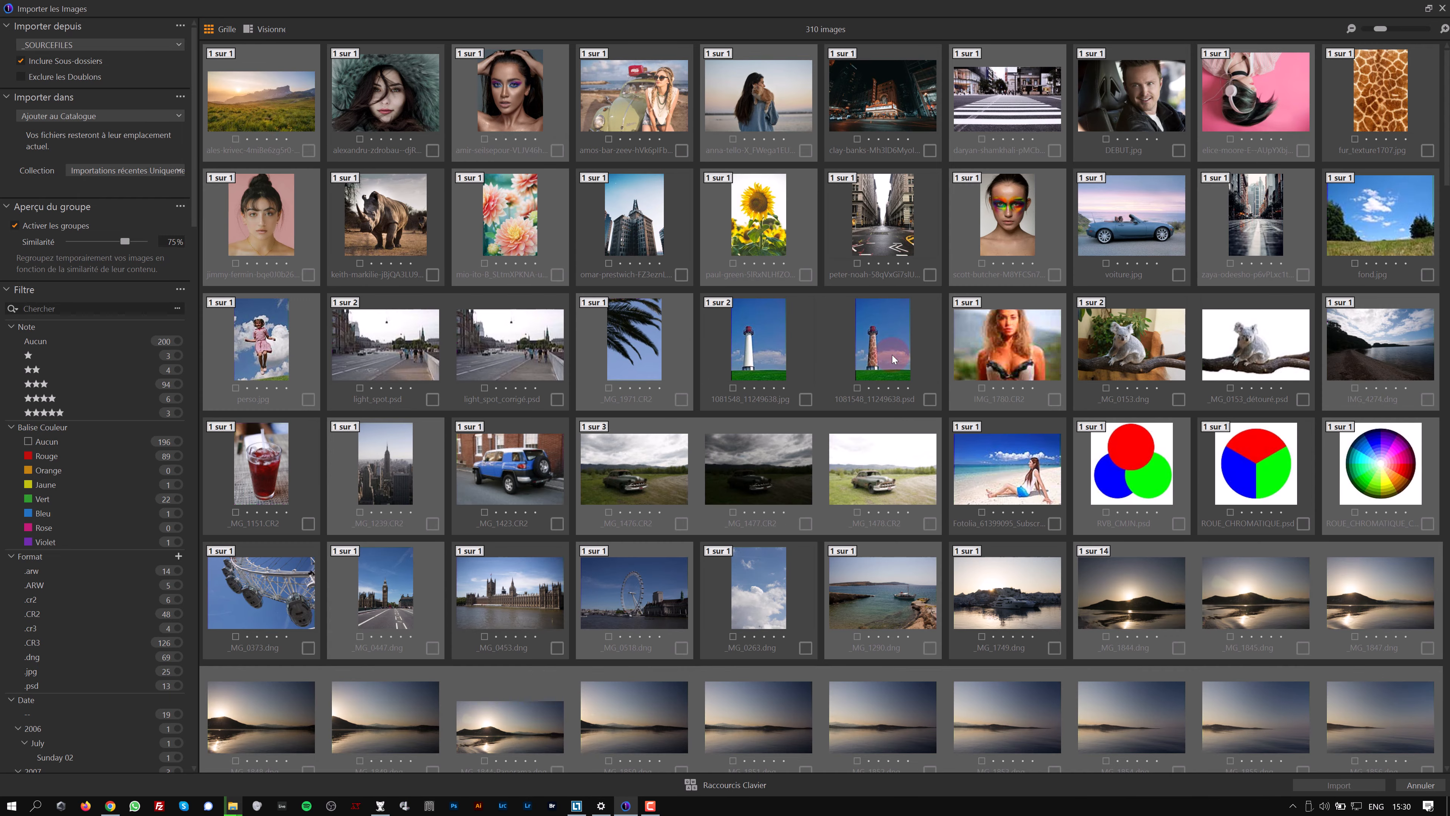
pyautogui.click(61, 225)
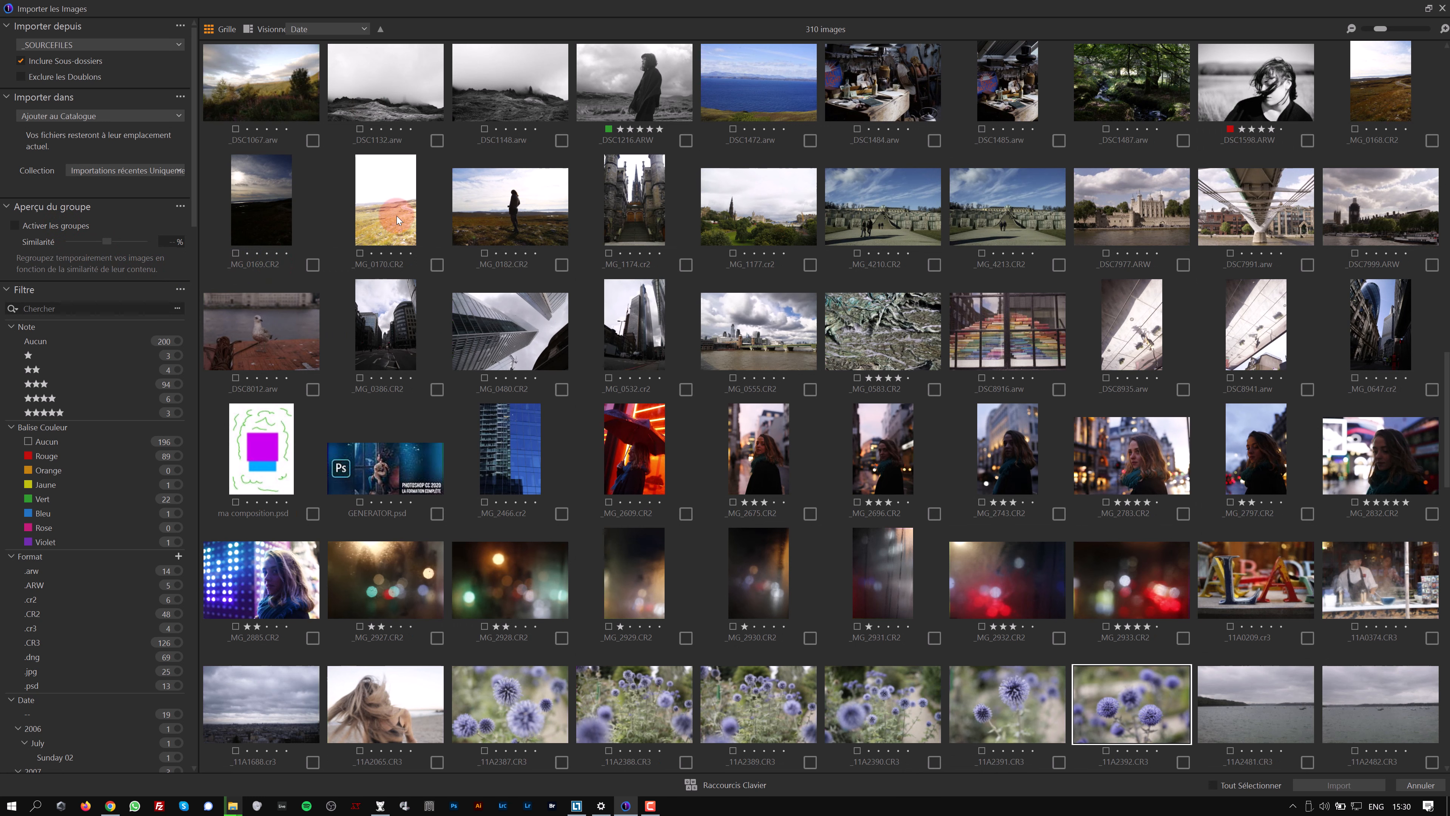
pyautogui.click(1181, 716)
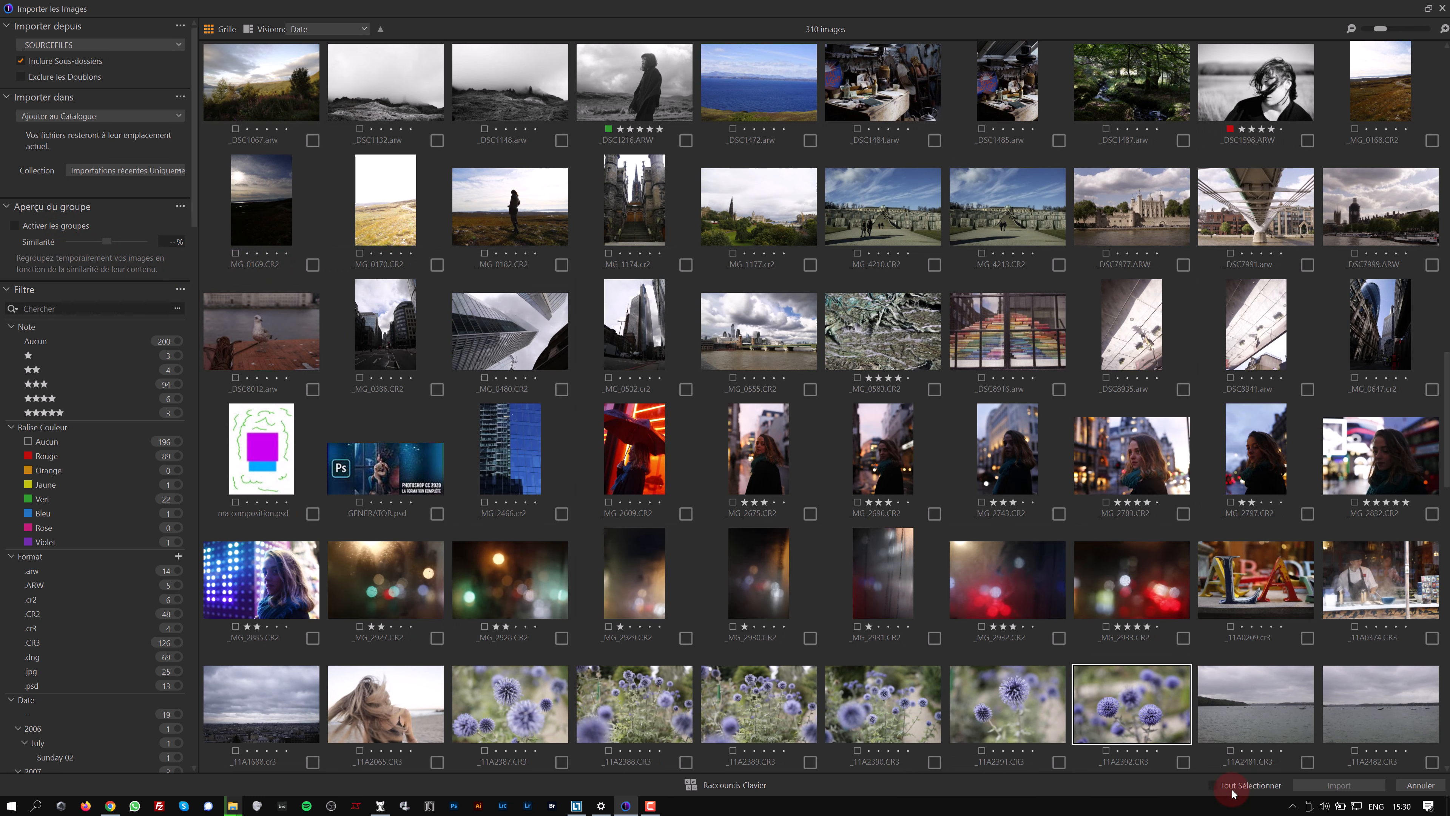
pyautogui.click(1244, 786)
pyautogui.click(1325, 786)
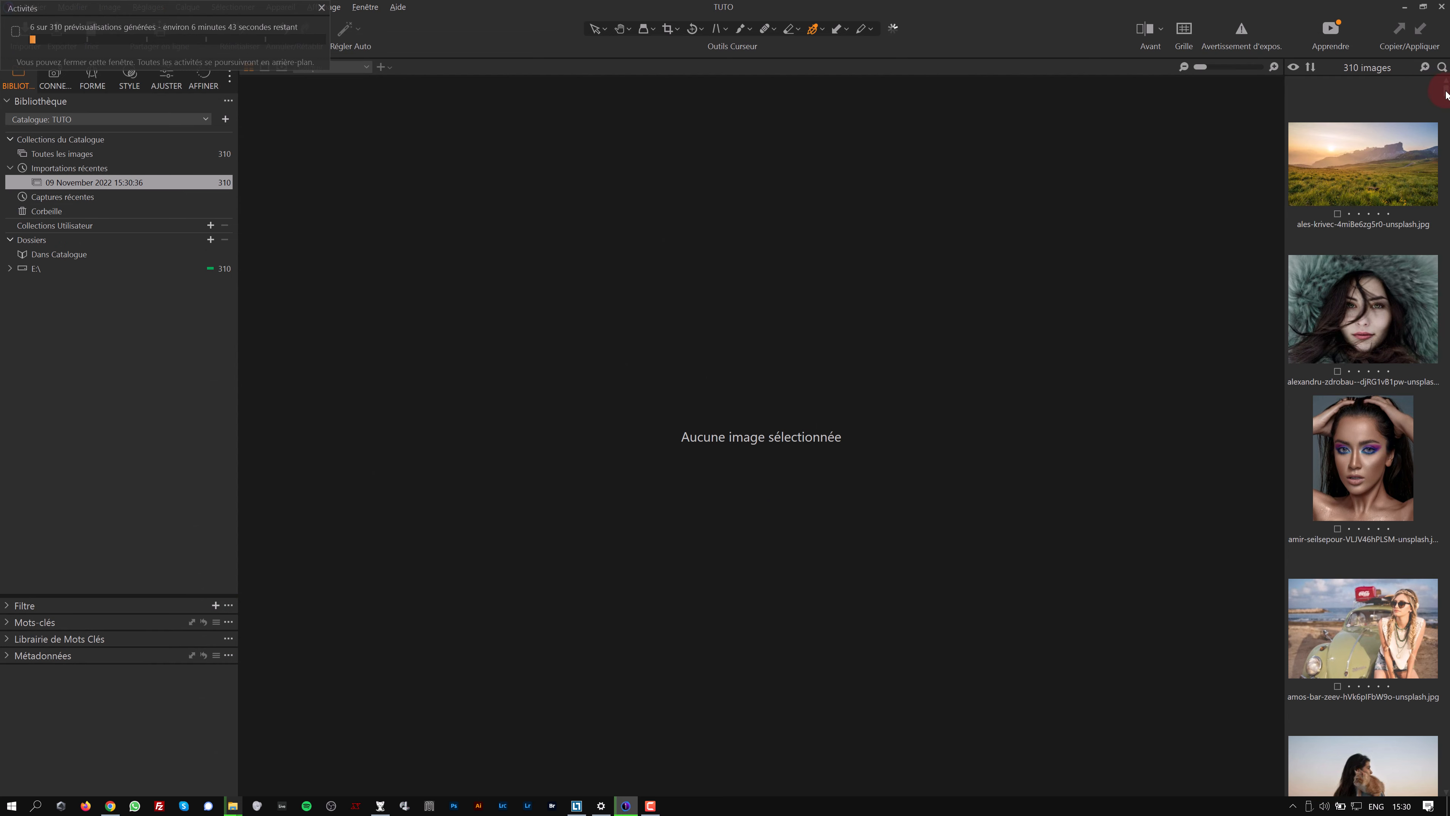
# Find the dark-background portraits in the imported images, display _K8A0184.CR2 in the viewer and close the activities window
pyautogui.moveTo(1445, 91); pyautogui.dragTo(1445, 267)
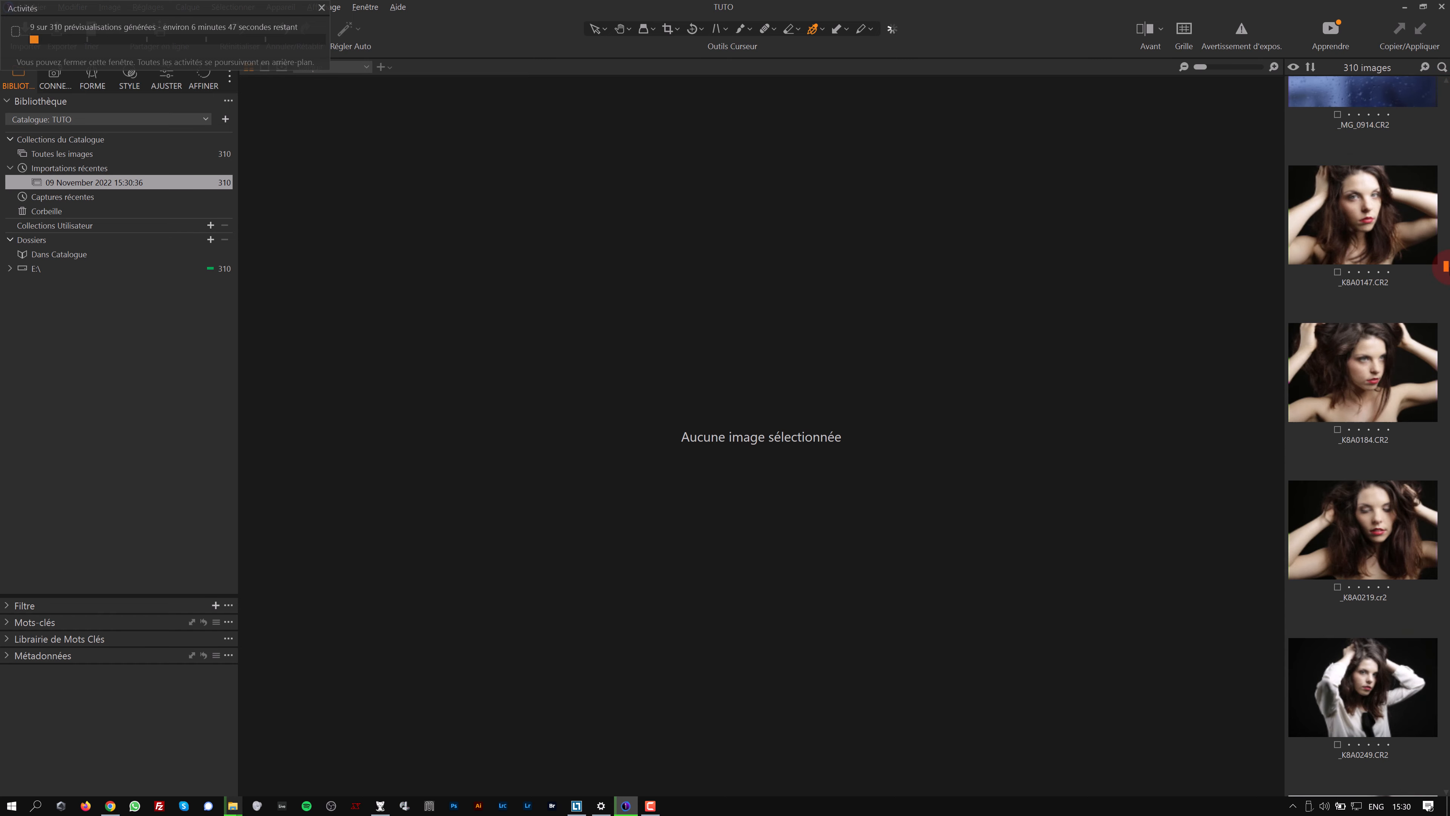
pyautogui.click(1389, 224)
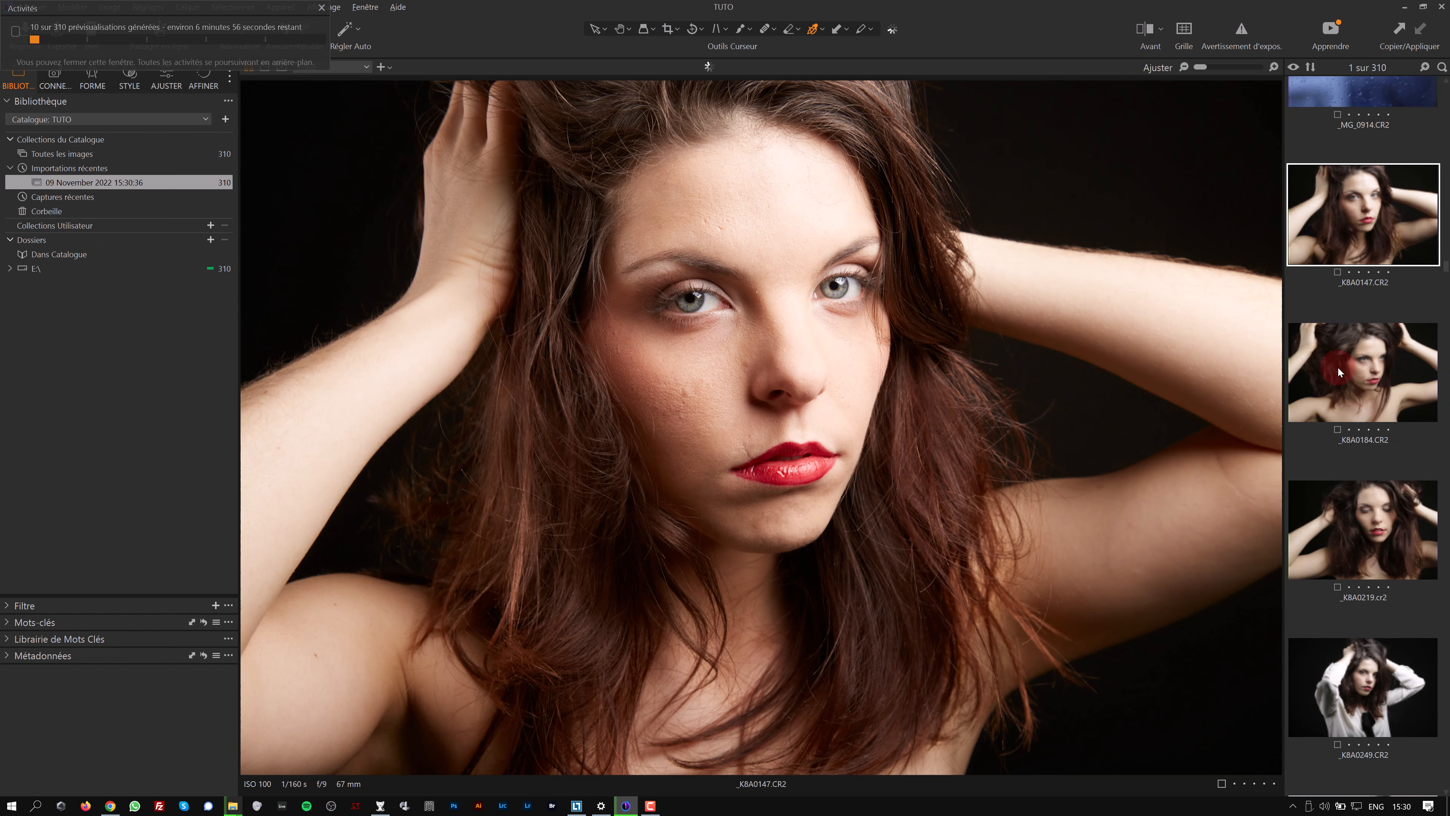
pyautogui.click(1339, 372)
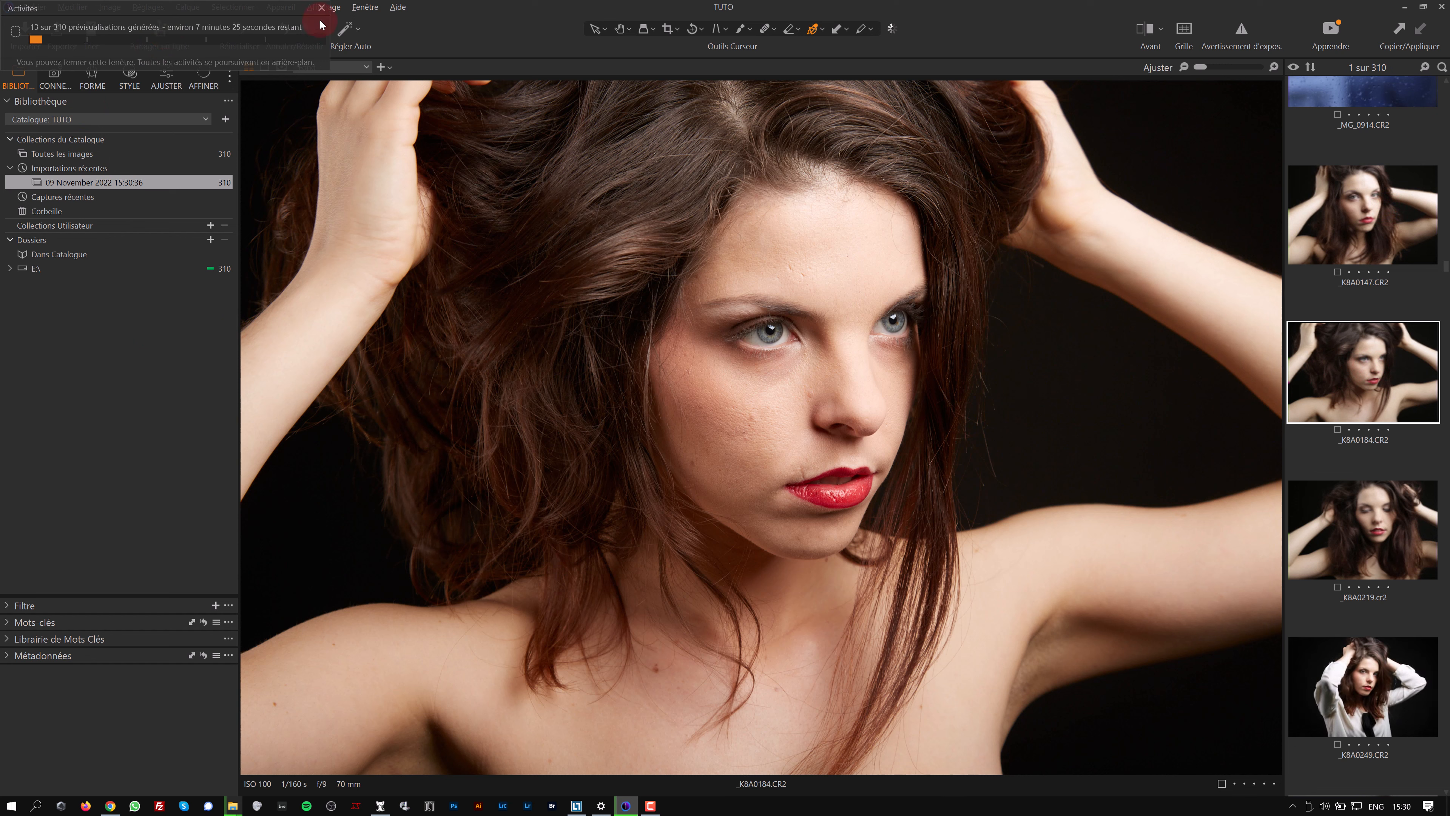
pyautogui.click(321, 8)
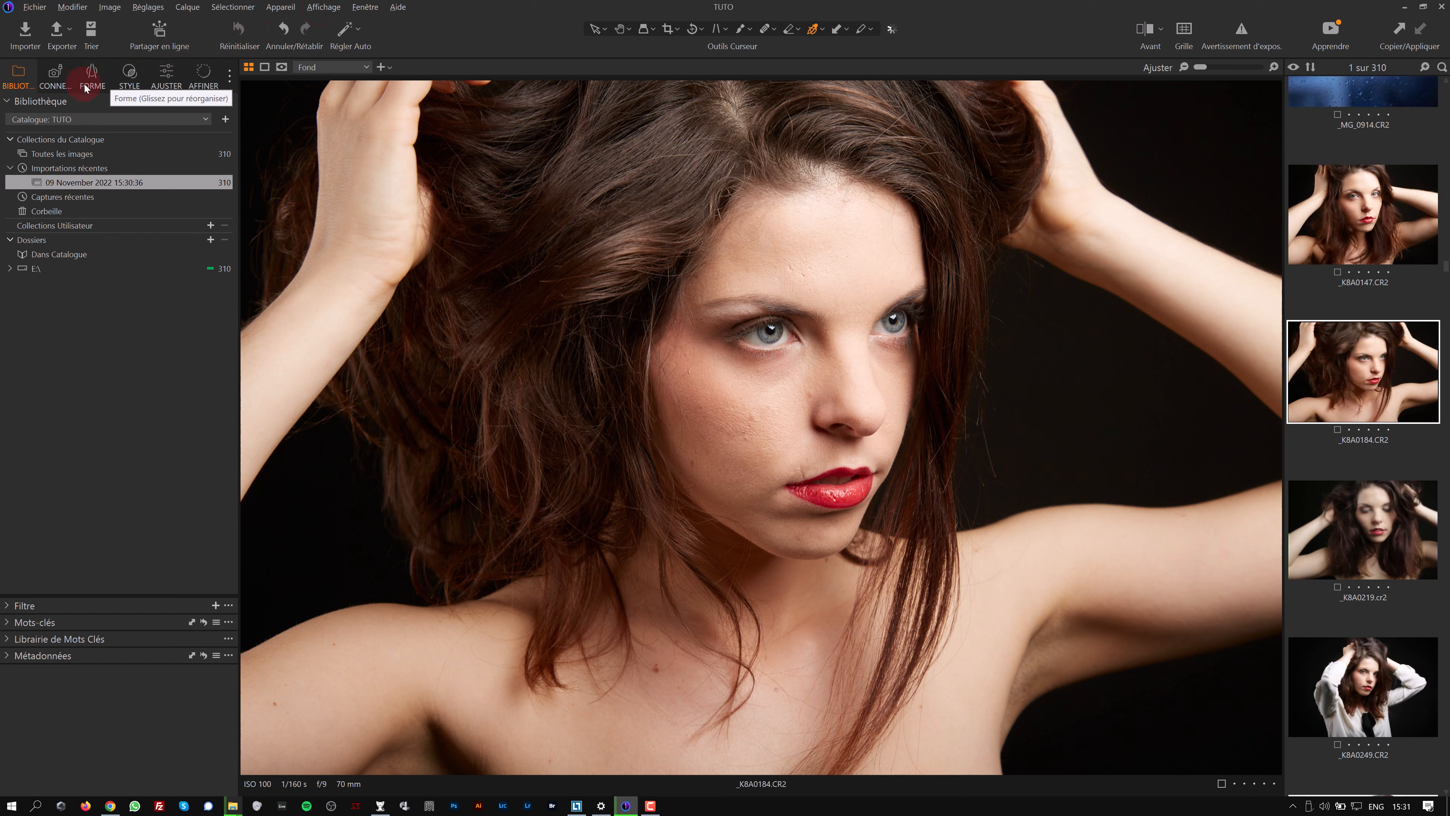
# Set the portrait's High Dynamic Range highlights to -13 and its Color Editor saturation to -14.5
pyautogui.click(165, 80)
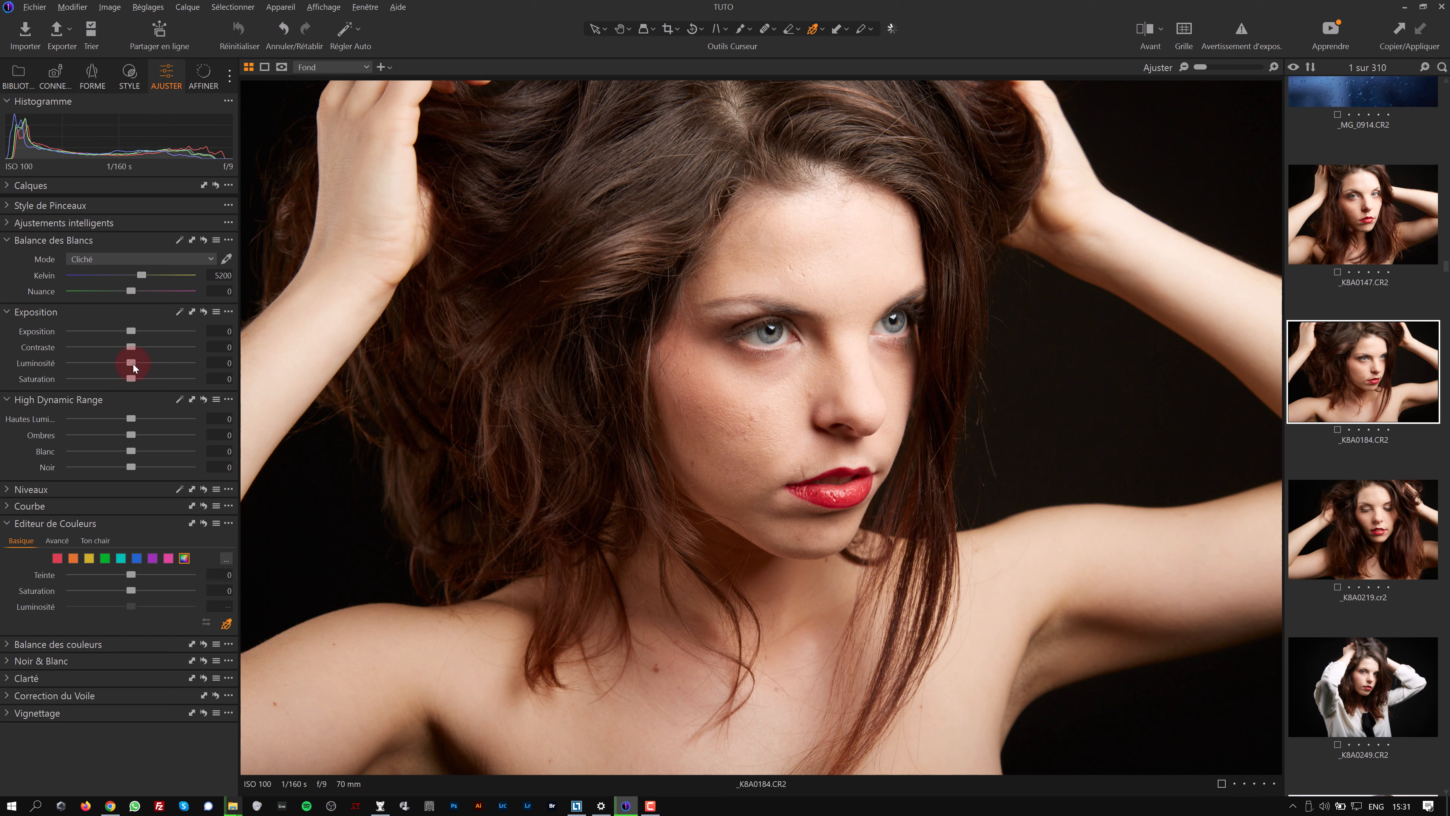
pyautogui.moveTo(131, 419); pyautogui.dragTo(126, 420)
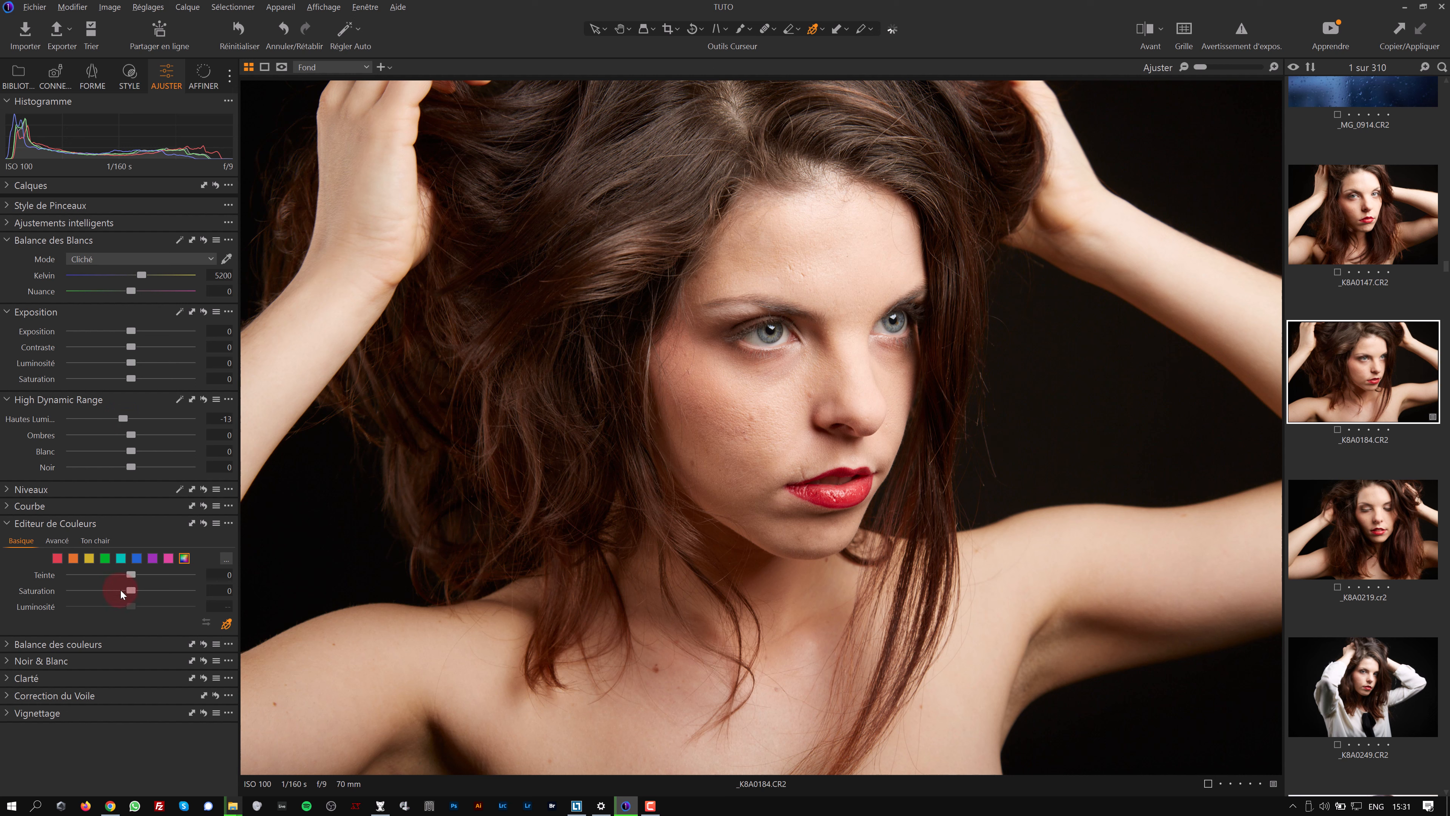
pyautogui.moveTo(124, 591); pyautogui.dragTo(120, 596)
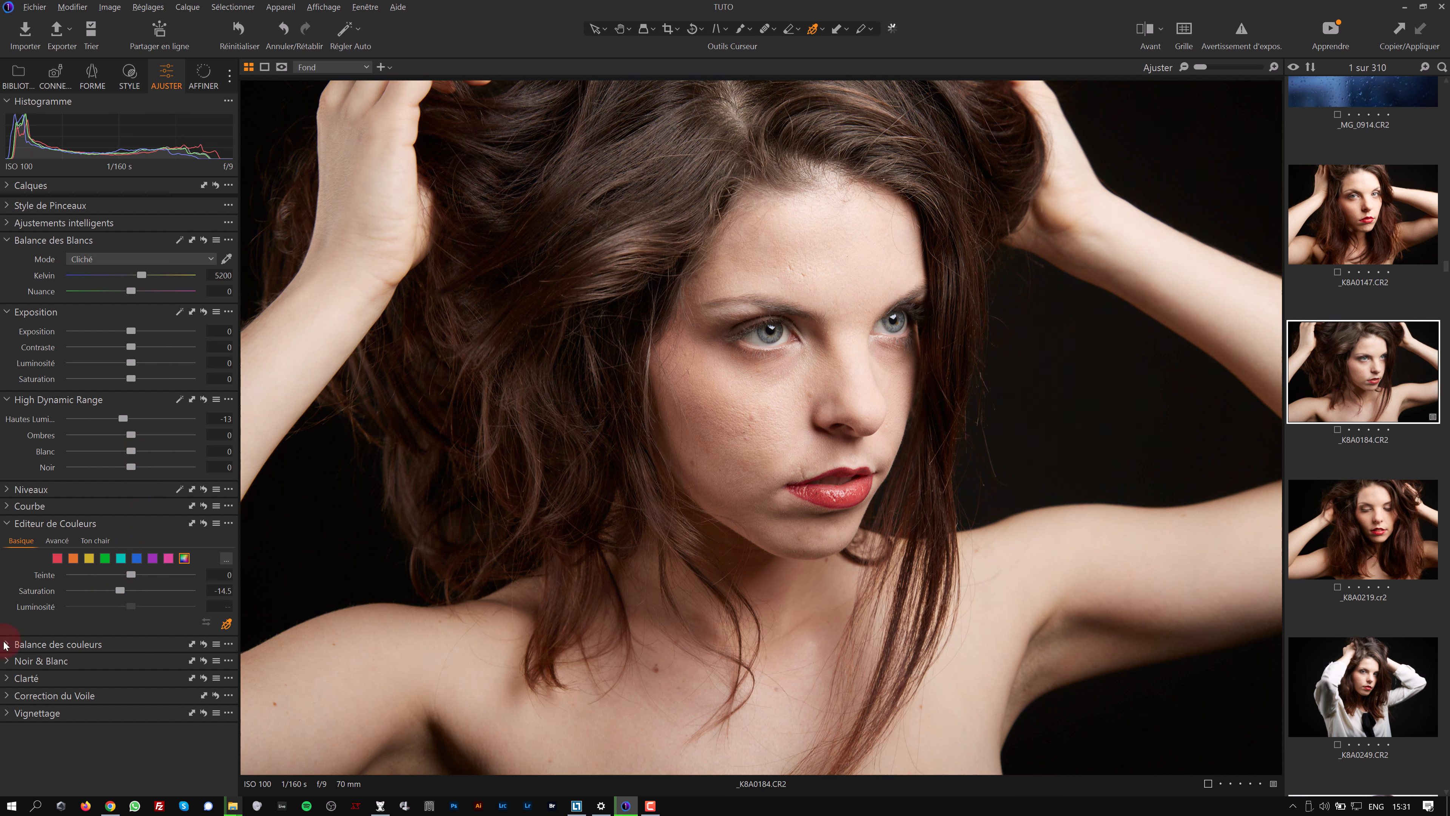
# Glance at the color balance wheels, then cool the portrait's white balance to 4929 Kelvin
pyautogui.click(7, 646)
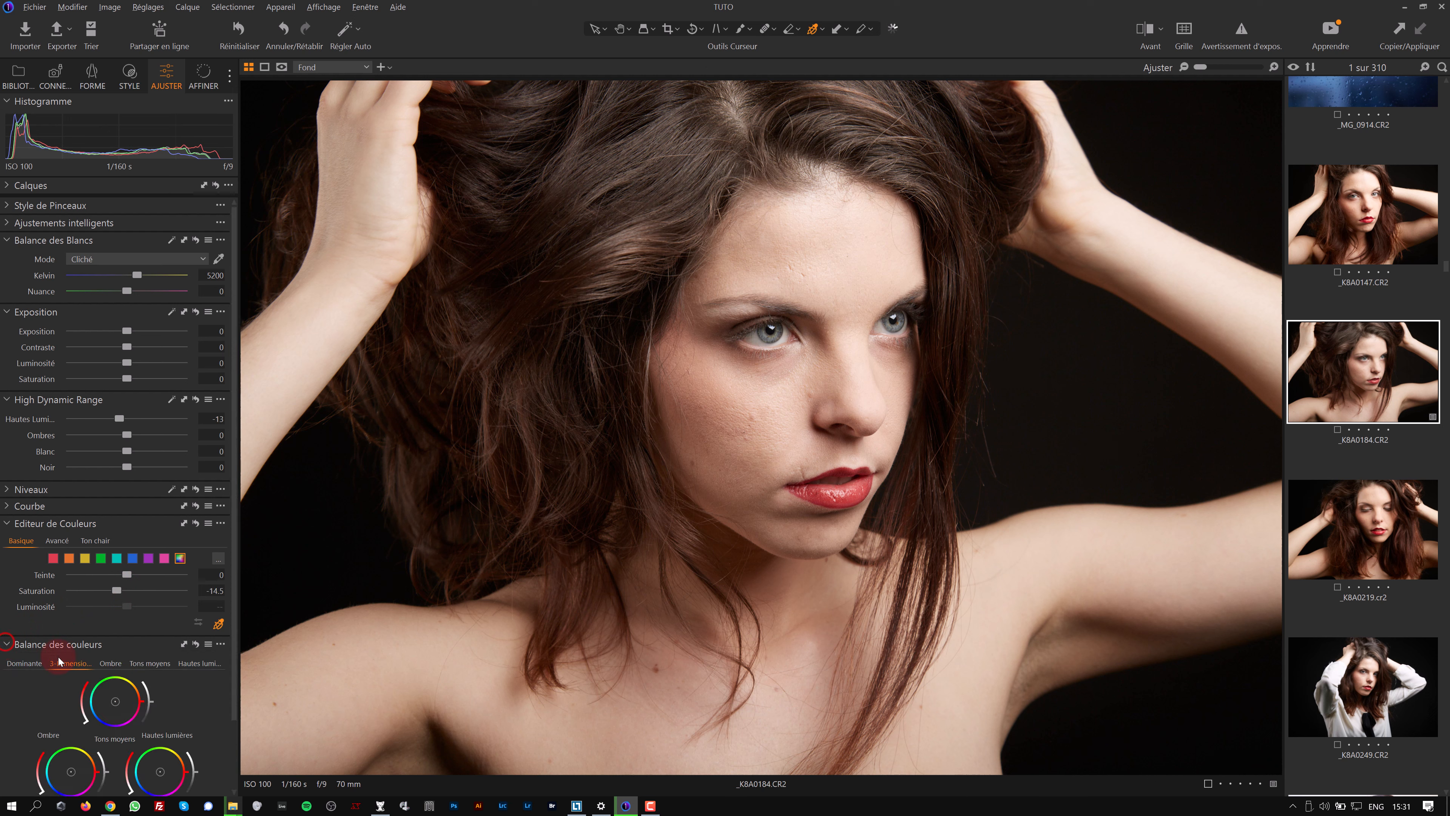
pyautogui.click(10, 646)
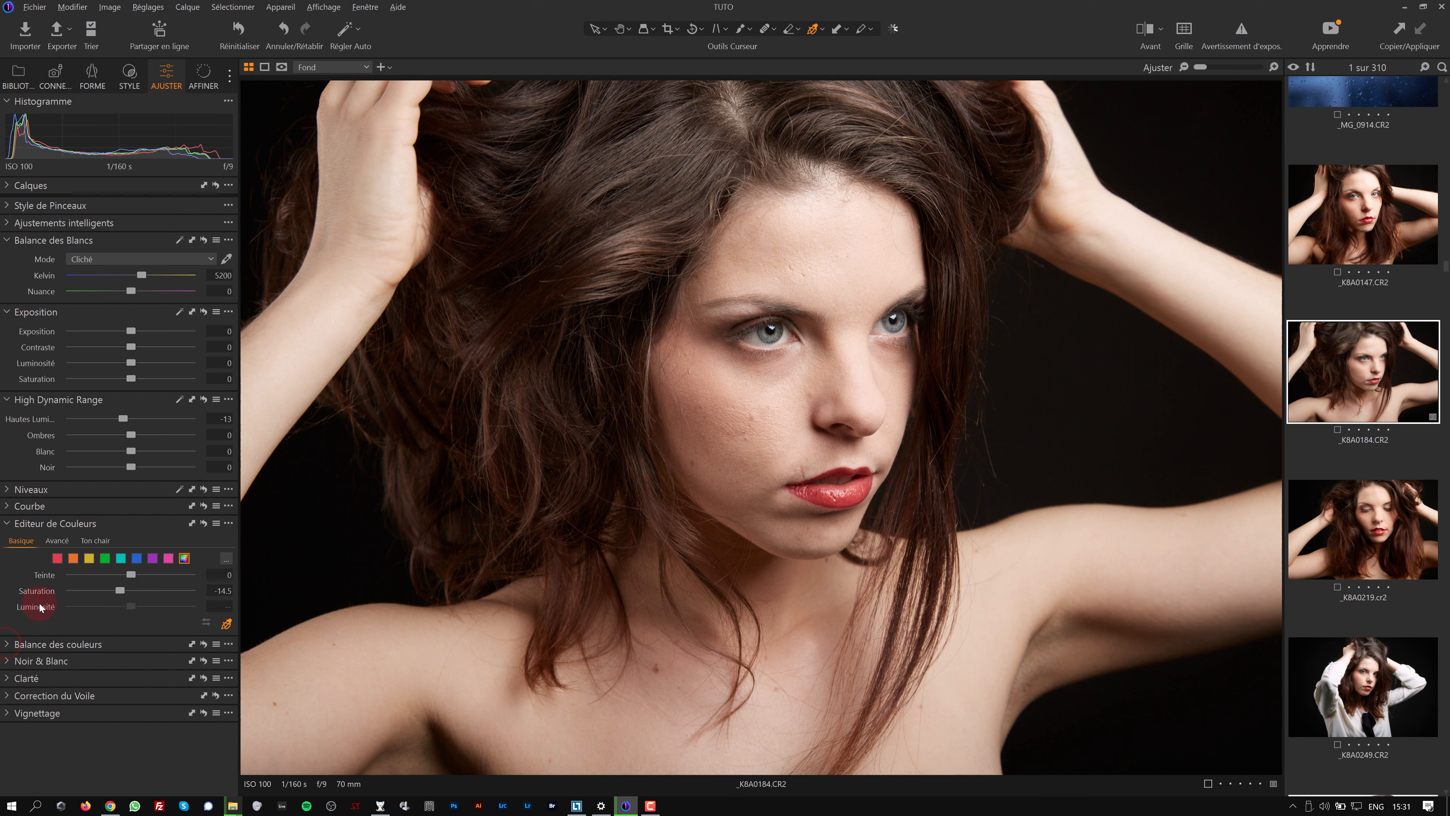
pyautogui.moveTo(142, 285); pyautogui.dragTo(137, 272)
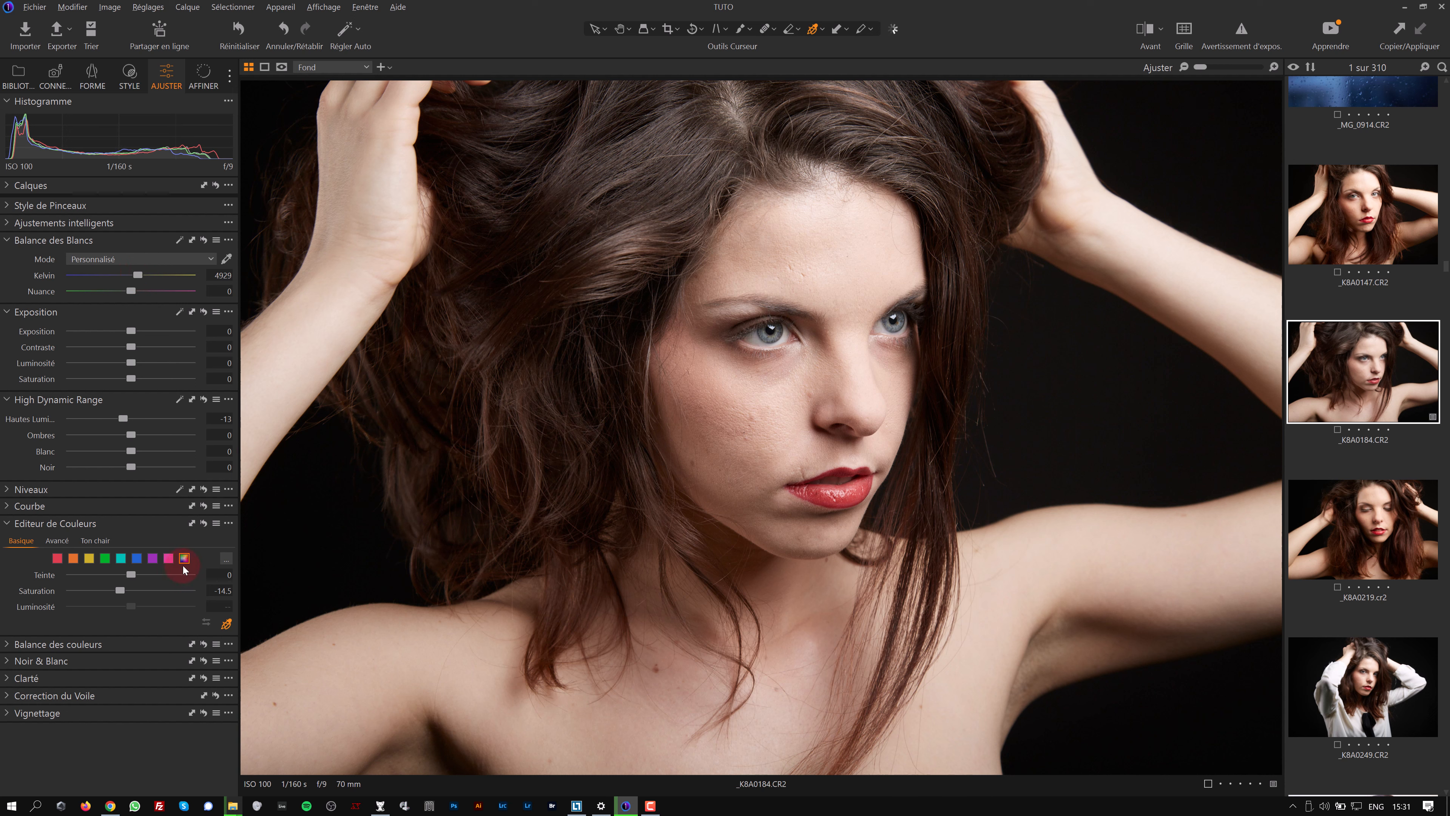
# Define the edited portrait as the Smart Adjustments reference, leaving white balance and exposure unchecked
pyautogui.click(8, 224)
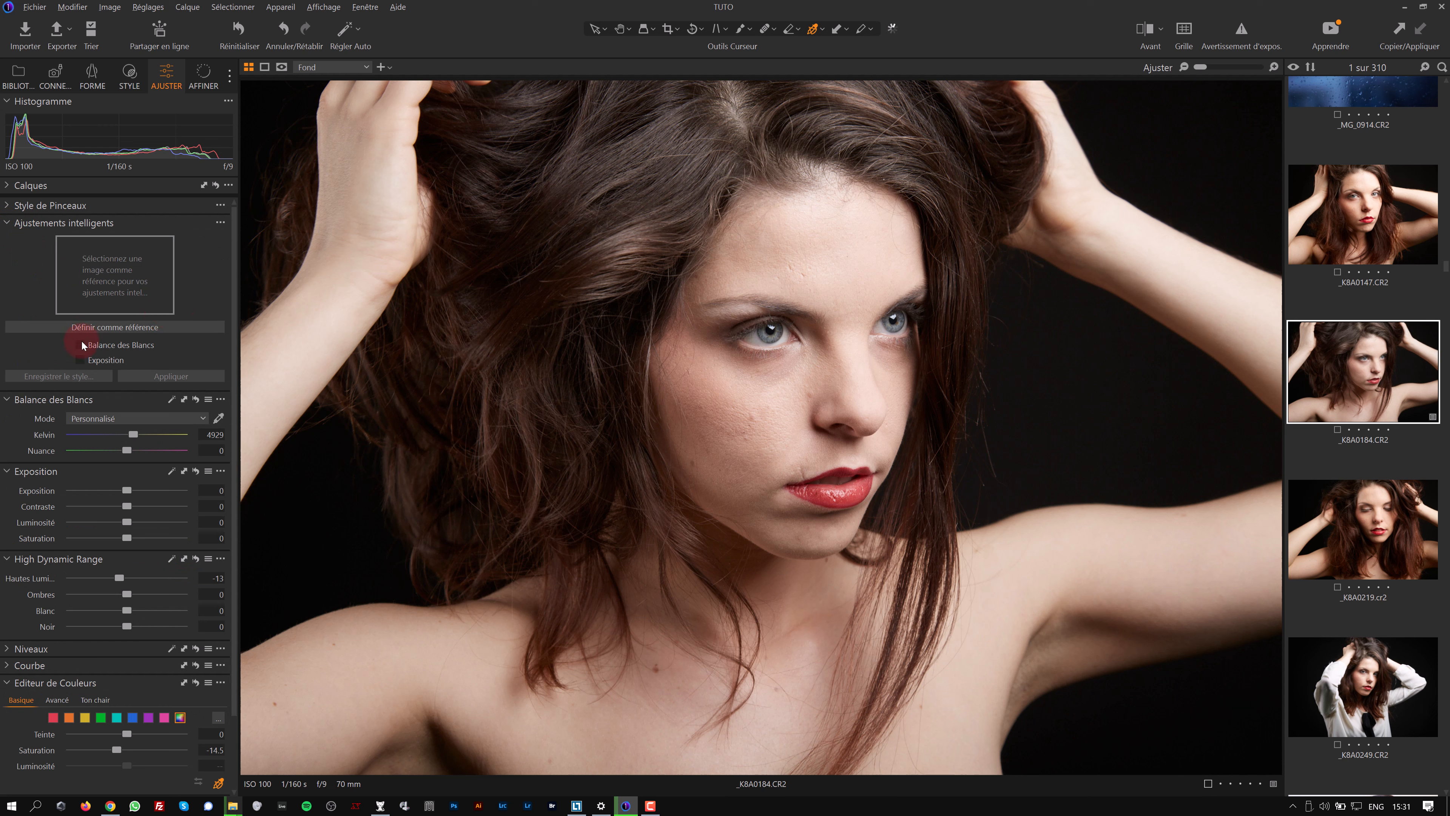
pyautogui.click(95, 327)
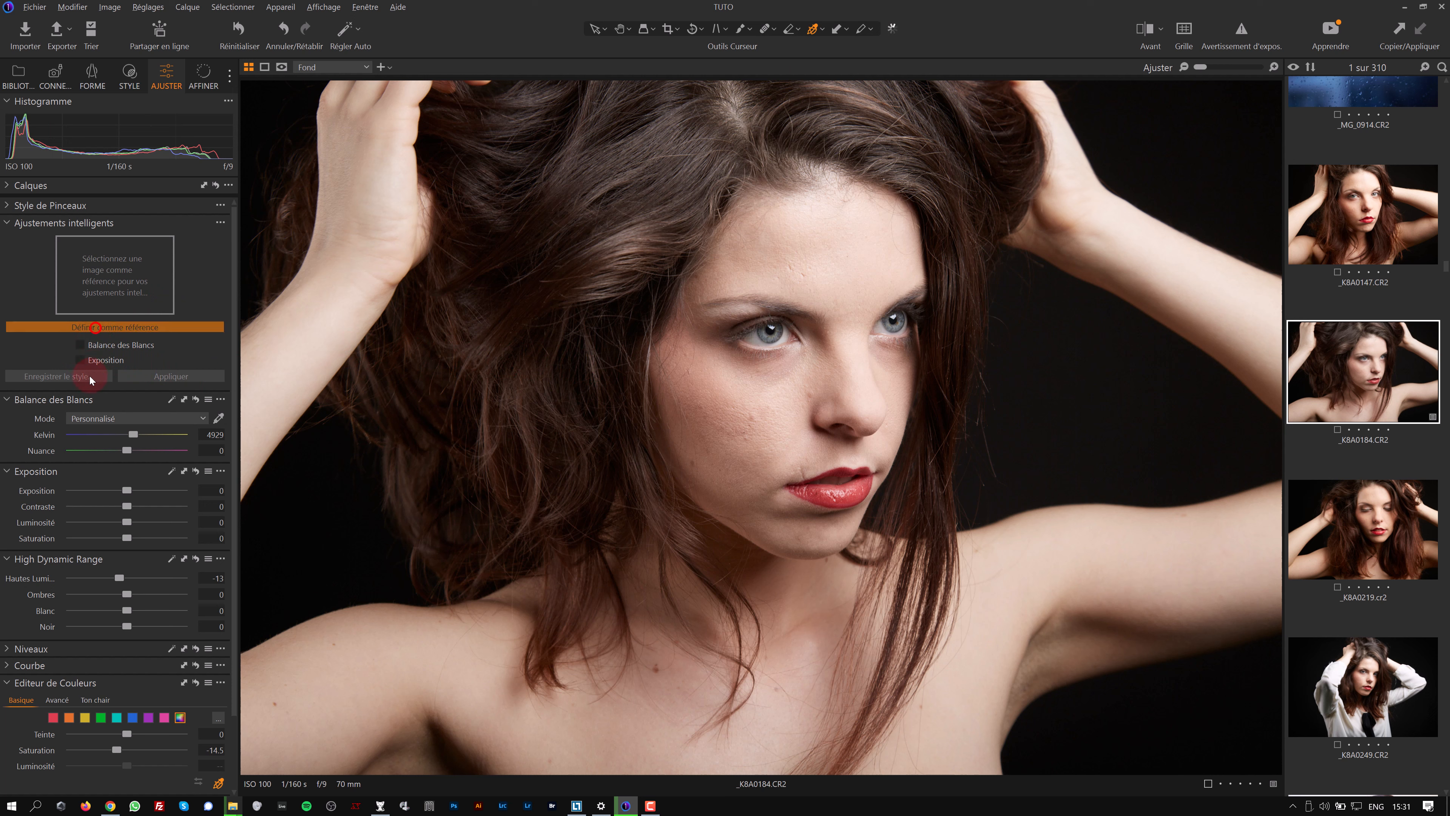
pyautogui.click(79, 344)
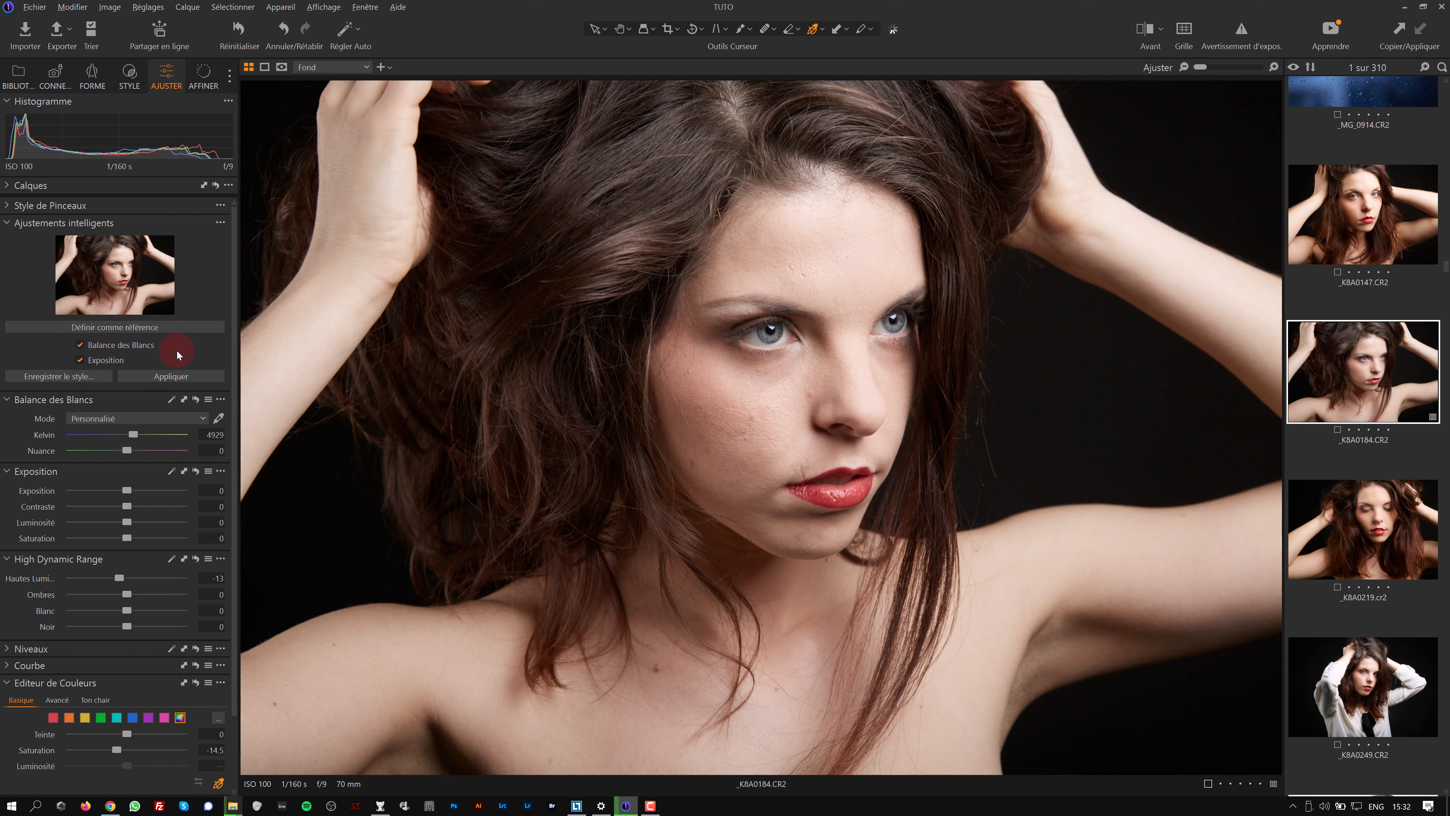
pyautogui.click(128, 347)
pyautogui.click(101, 360)
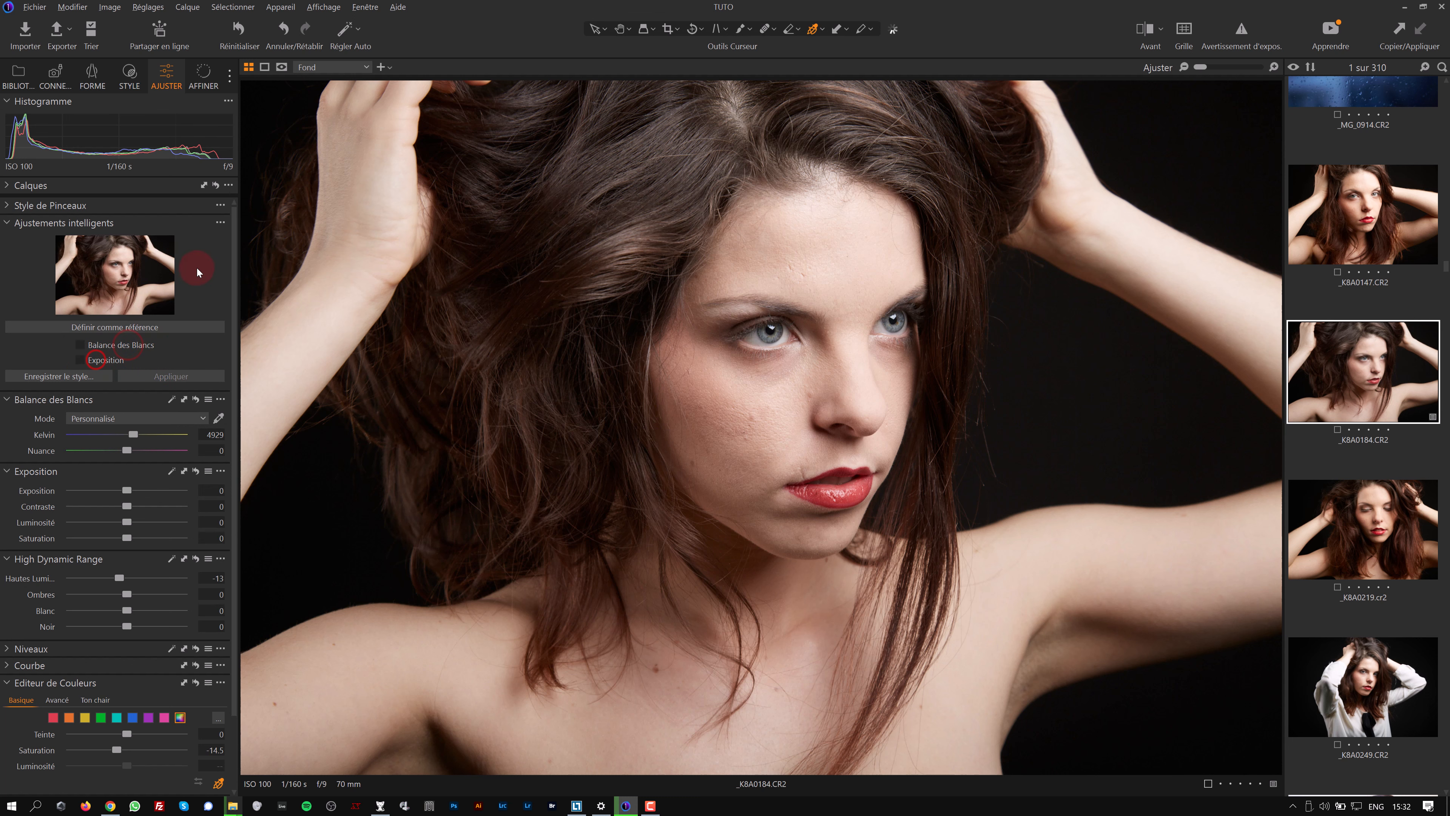
# Apply the reference's white balance and exposure through Smart Adjustments to portraits _K8A0147.CR2, _K8A0219.cr2 and _K8A0249.CR2
pyautogui.click(1370, 242)
pyautogui.keyDown('ctrl'); pyautogui.click(1366, 501); pyautogui.keyUp('ctrl')
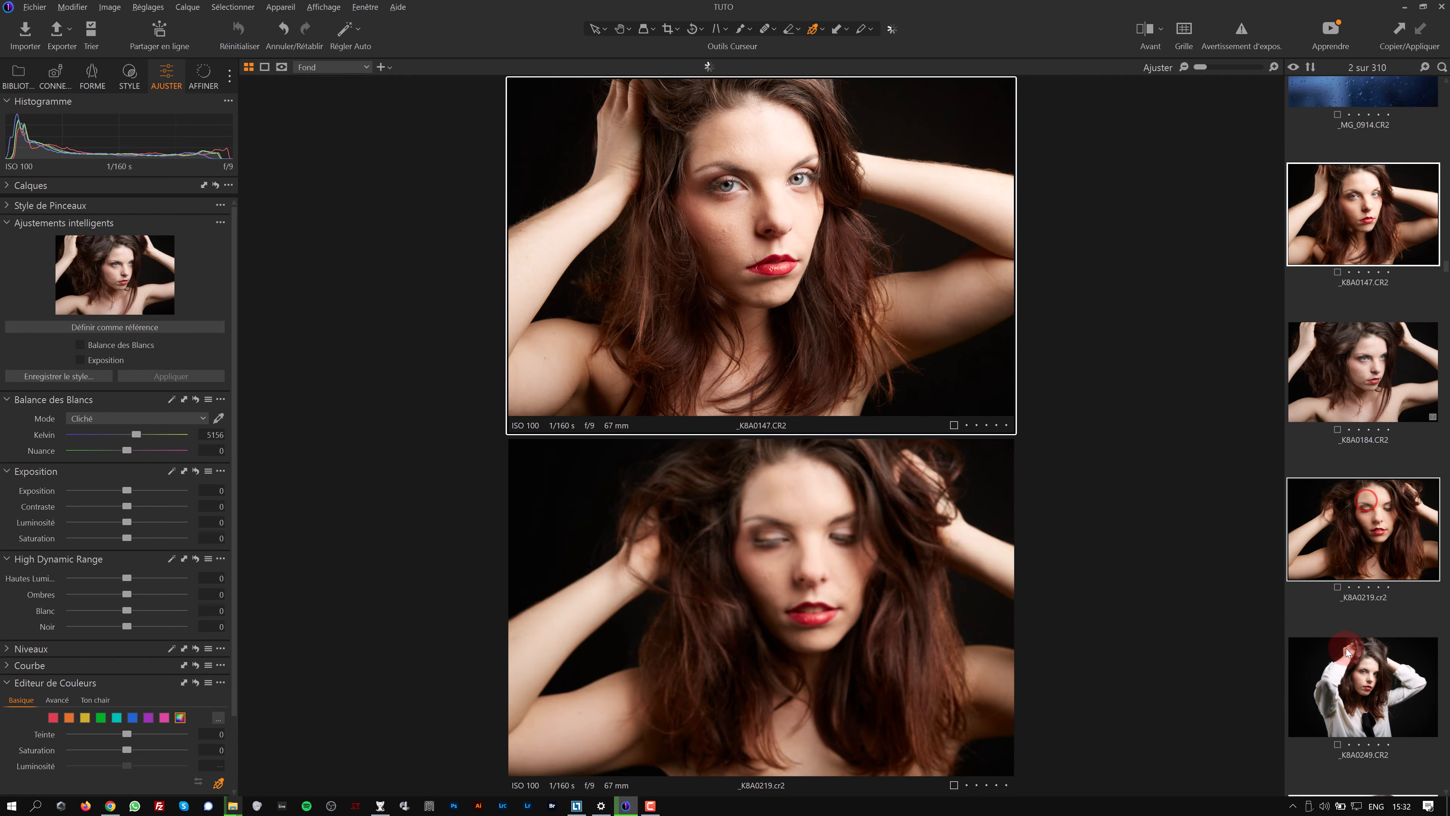
pyautogui.keyDown('ctrl'); pyautogui.click(1348, 656); pyautogui.keyUp('ctrl')
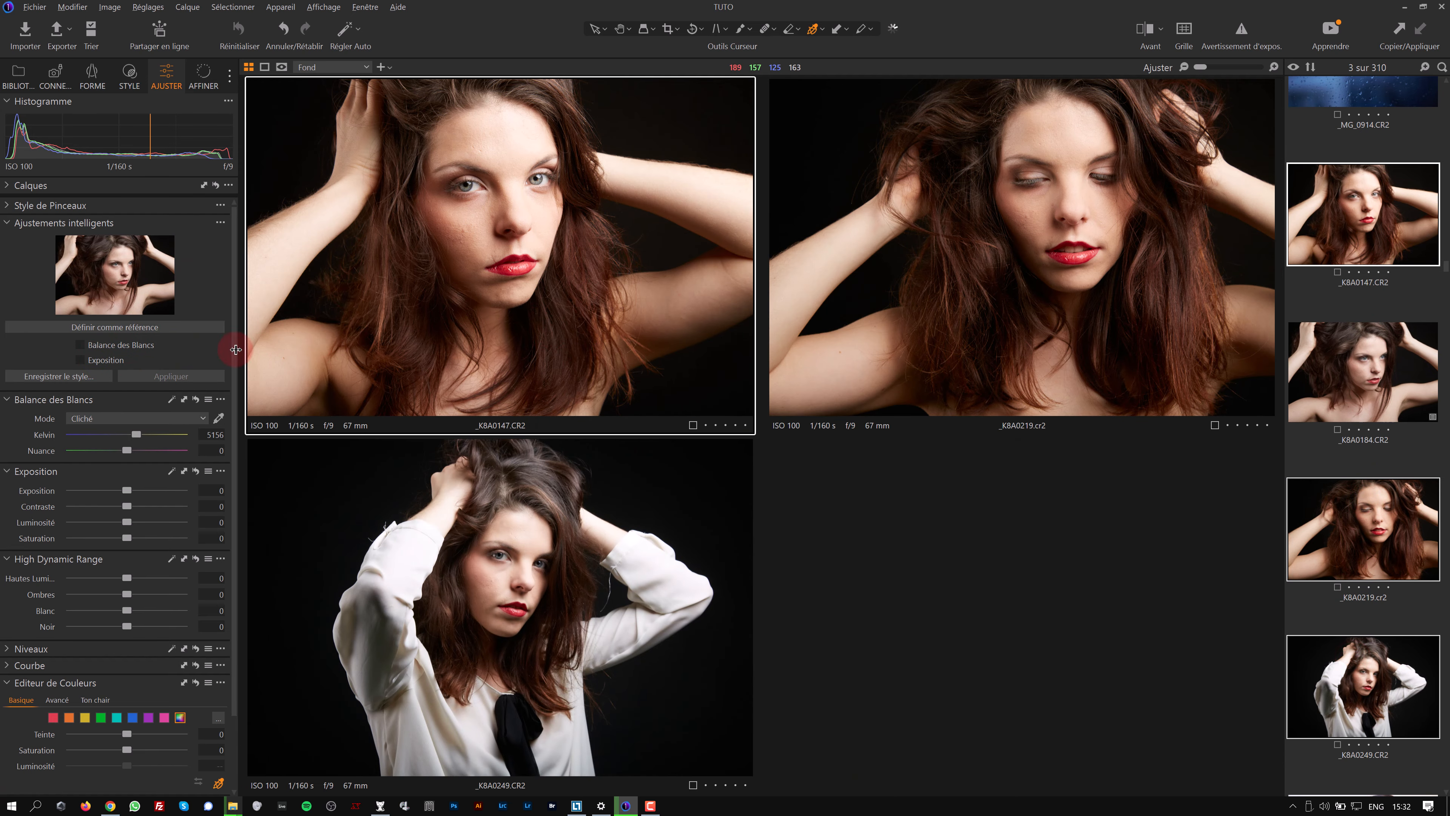
pyautogui.click(123, 345)
pyautogui.click(118, 360)
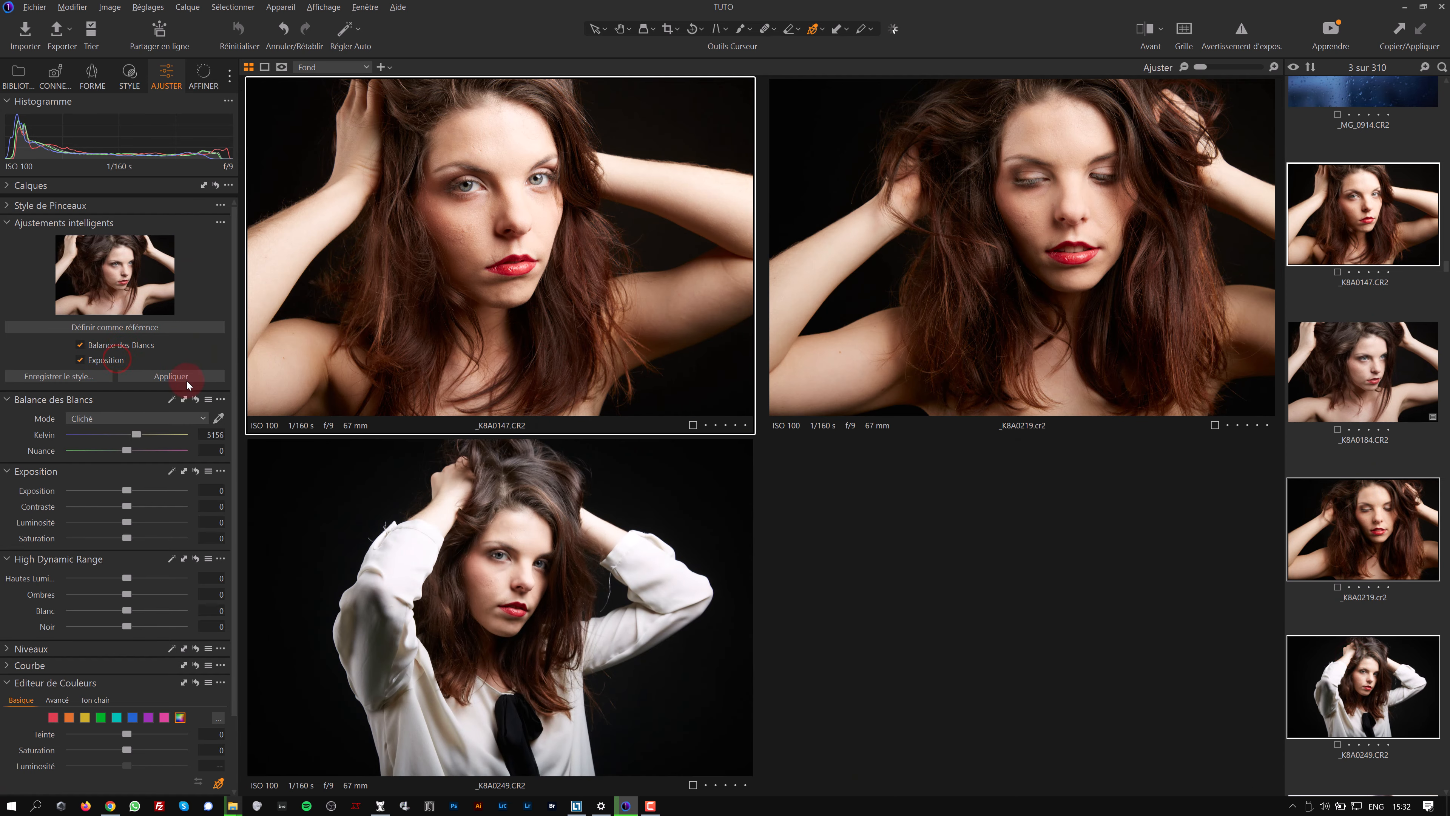
pyautogui.click(187, 376)
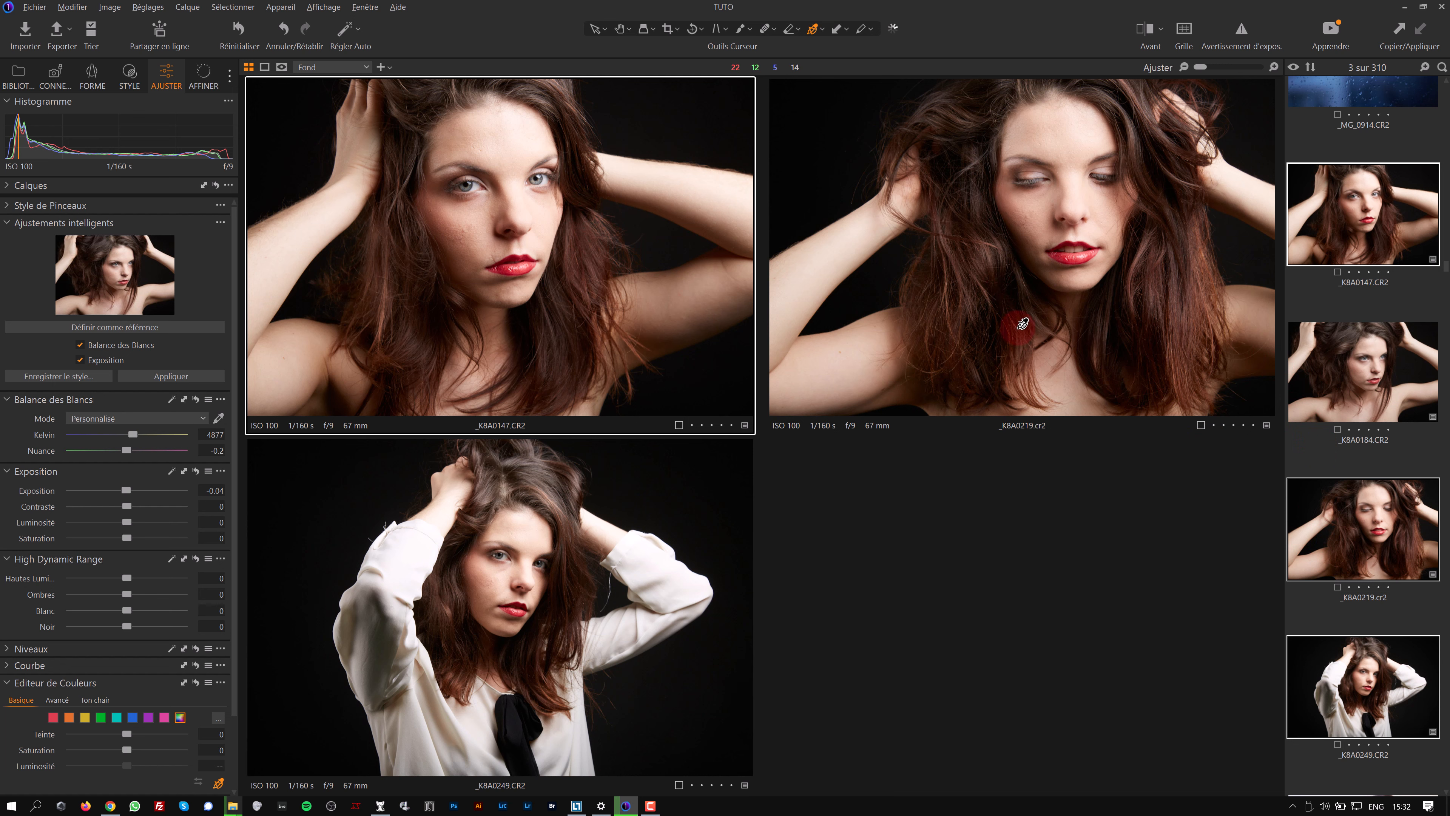
# Check the three adjusted portraits one by one, examining the white balance and exposure values of each
pyautogui.click(1320, 609)
pyautogui.click(1336, 659)
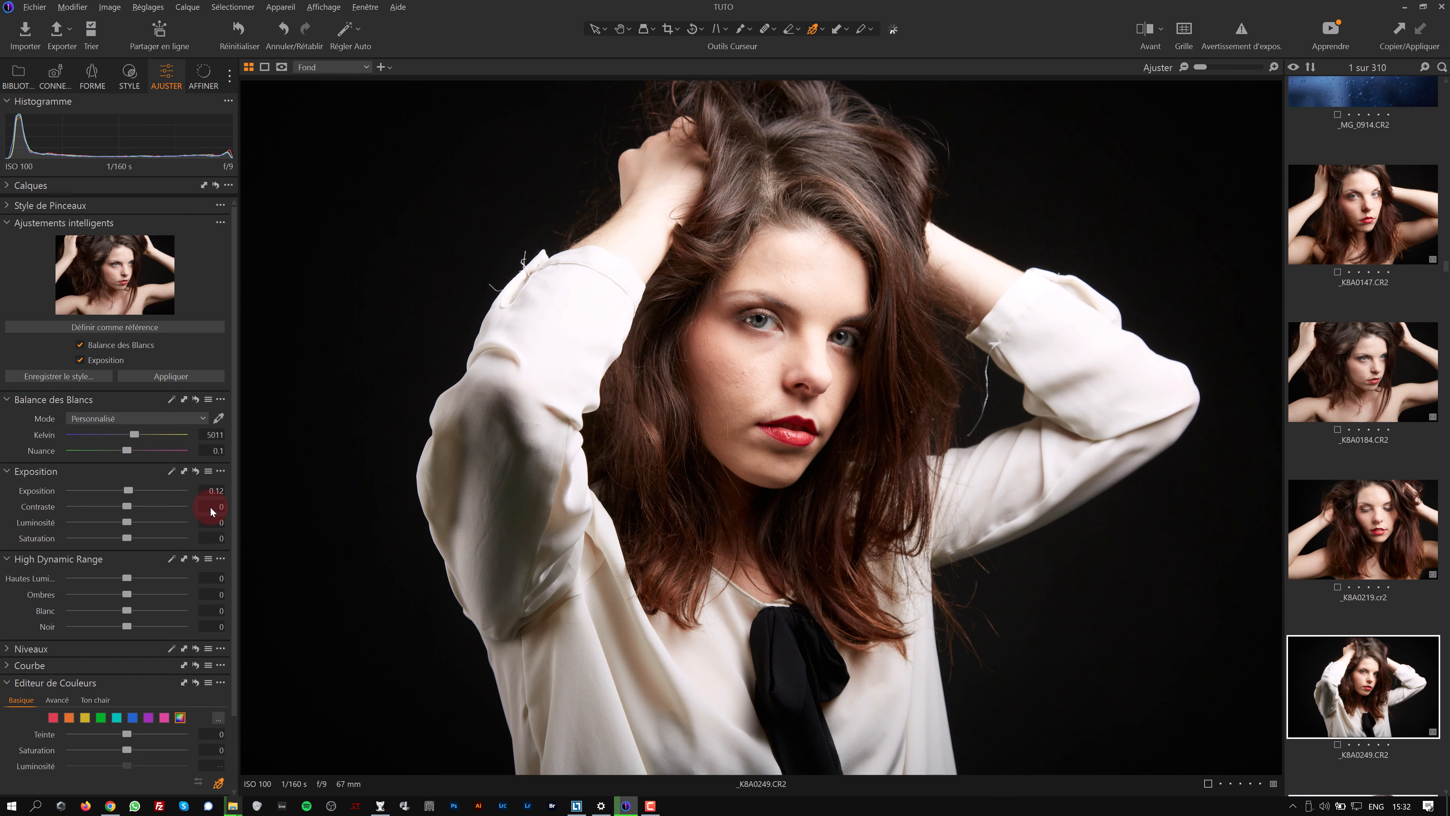
pyautogui.click(1375, 521)
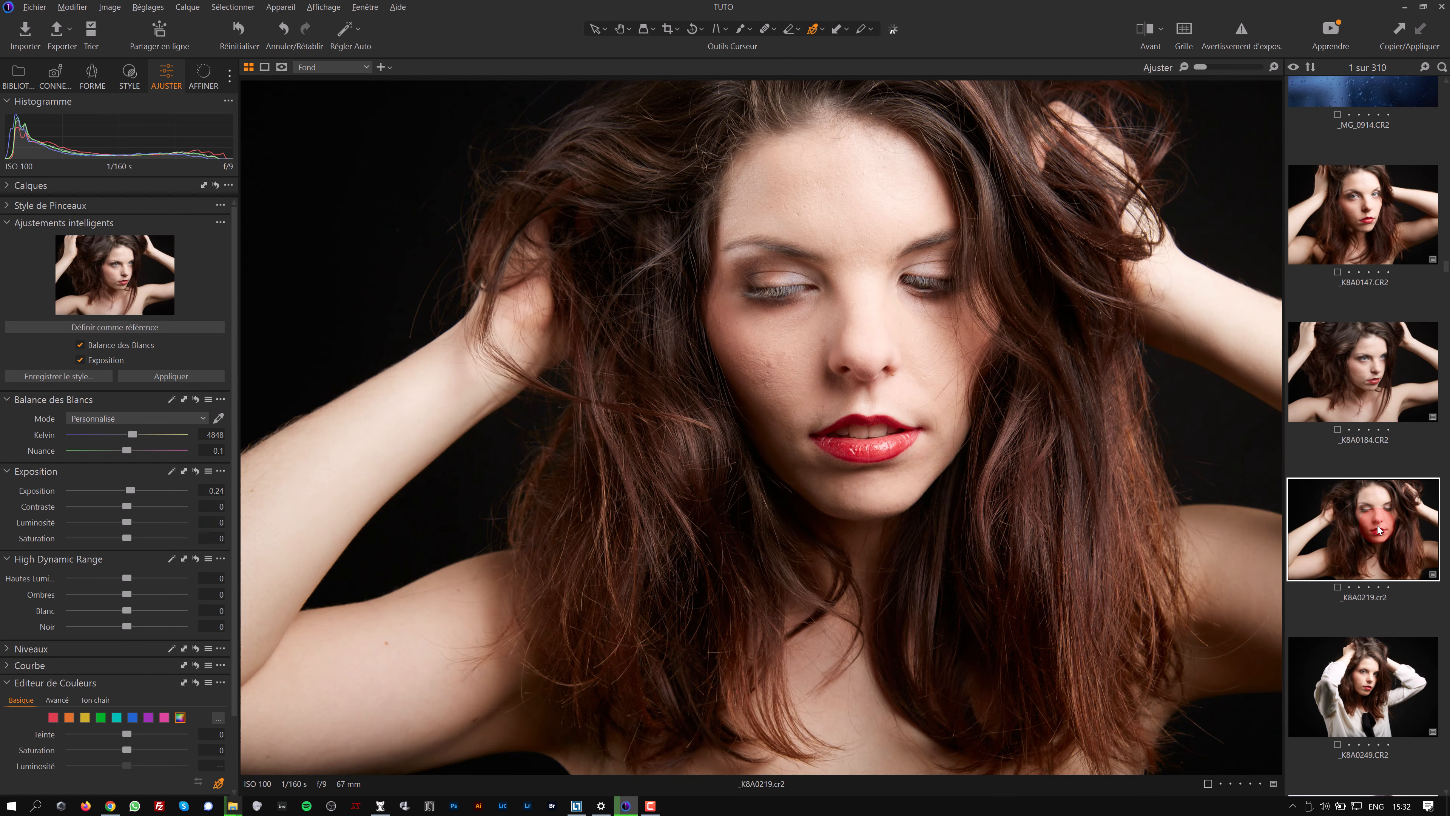
pyautogui.click(1375, 220)
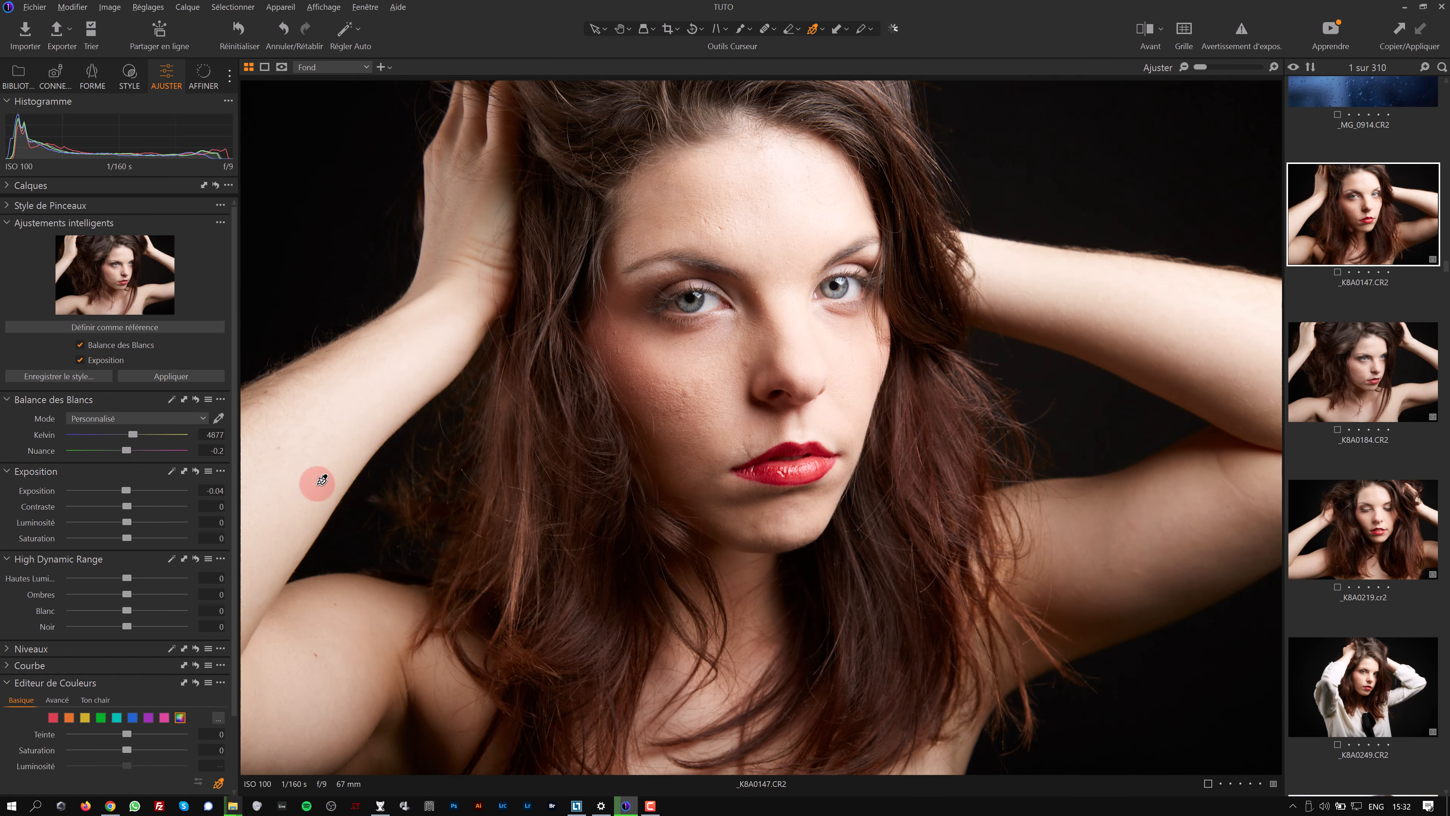
pyautogui.click(218, 446)
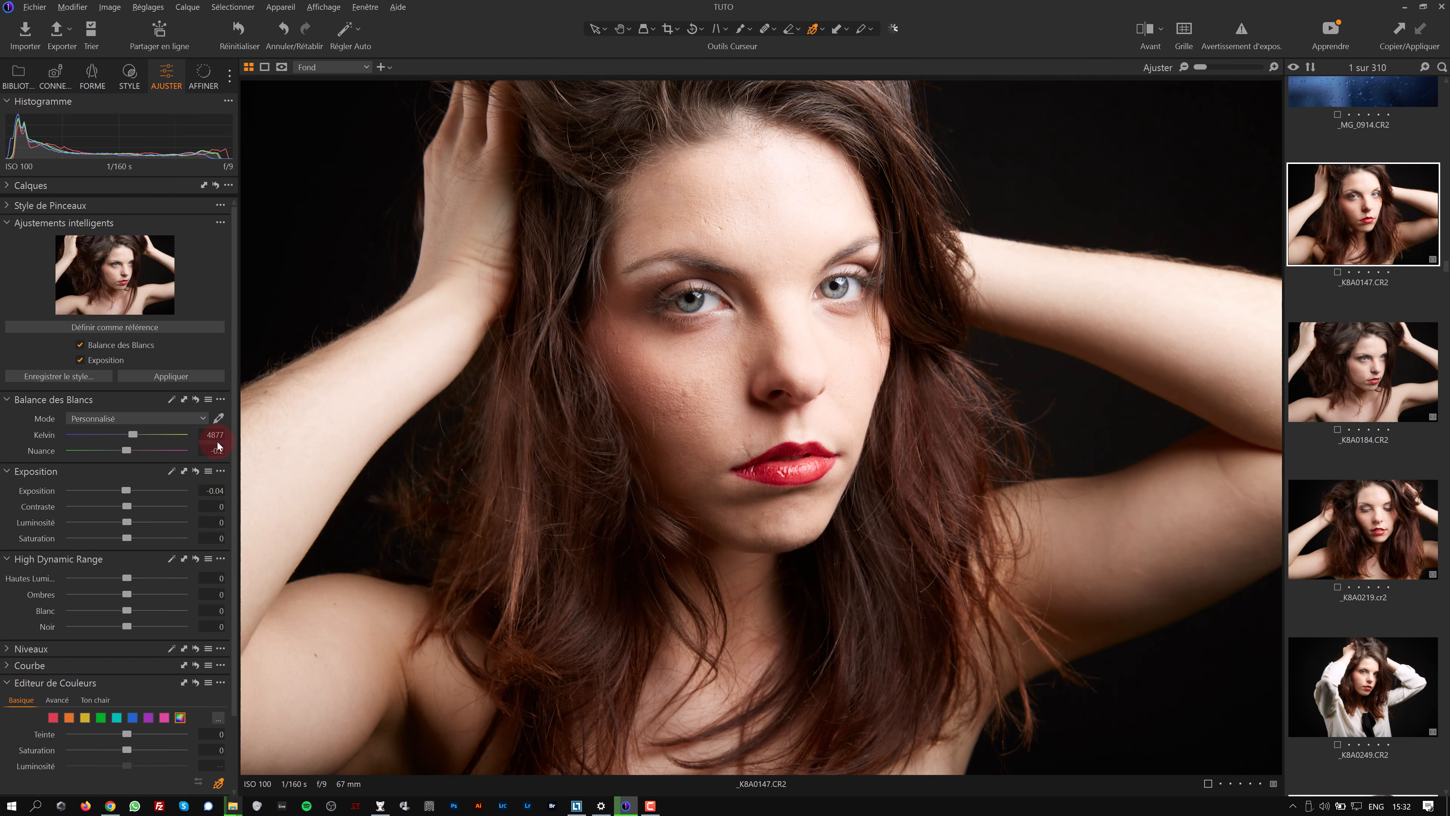
# Compare portraits _K8A0184.CR2, _K8A0219.cr2 and _K8A0249.CR2 one by one, returning to _K8A0184.CR2
pyautogui.click(1365, 403)
pyautogui.click(1370, 520)
pyautogui.click(1372, 671)
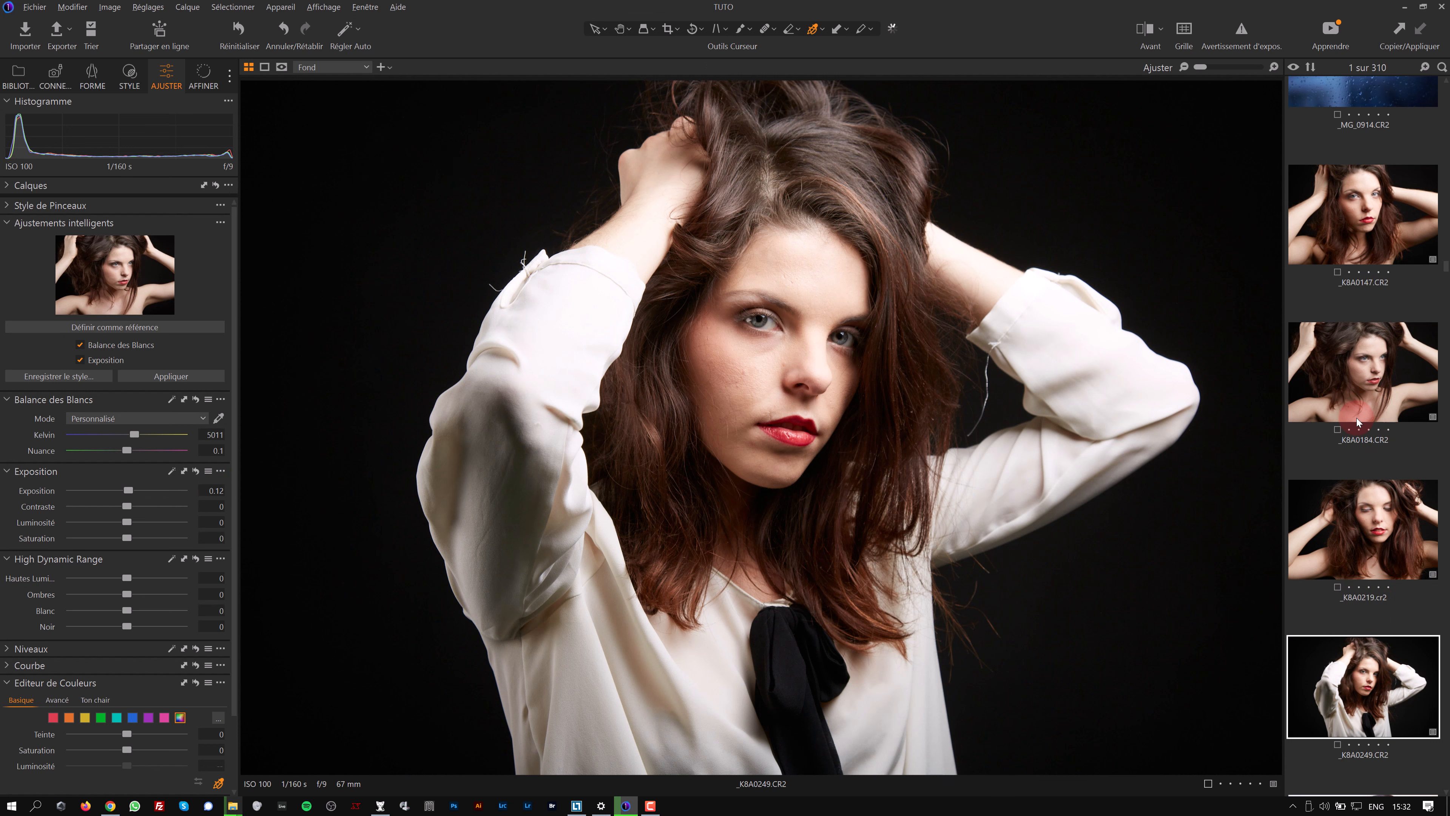
pyautogui.click(1370, 364)
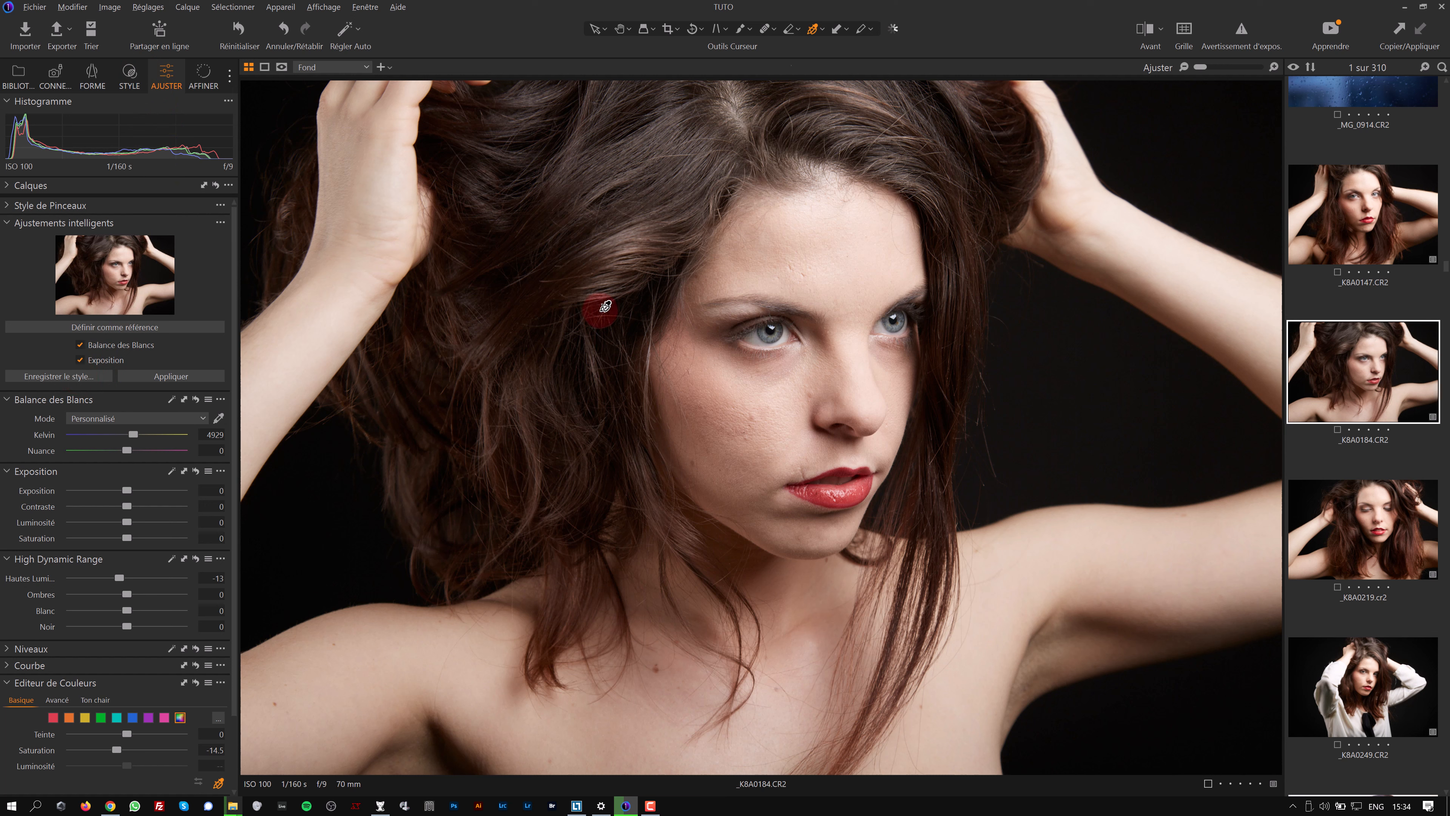
# Tint the shadows of _K8A0184.CR2 blue with the color balance and set its vignetting amount to -0.94
pyautogui.scroll(-2, 143, 639)
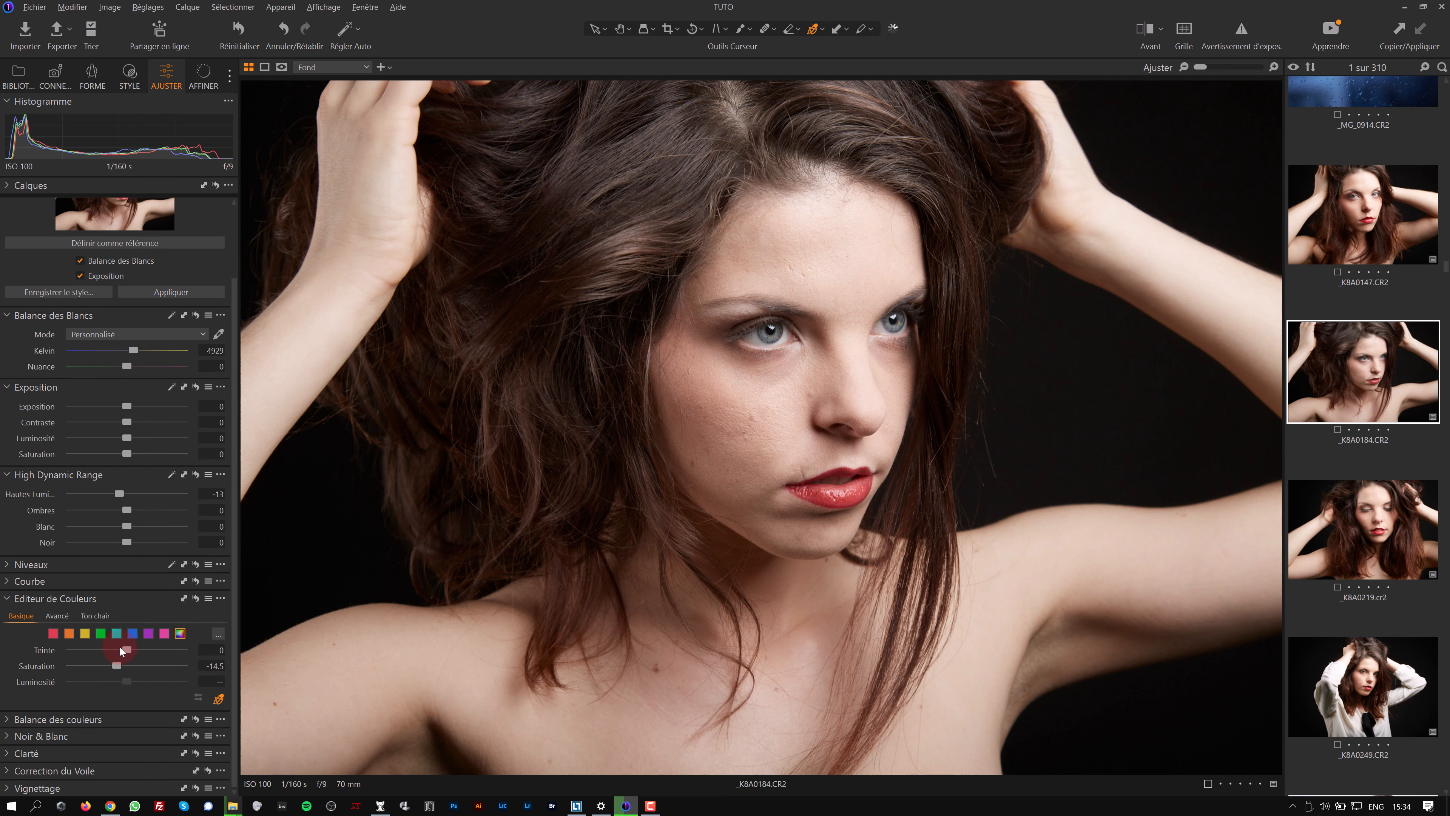
pyautogui.click(8, 719)
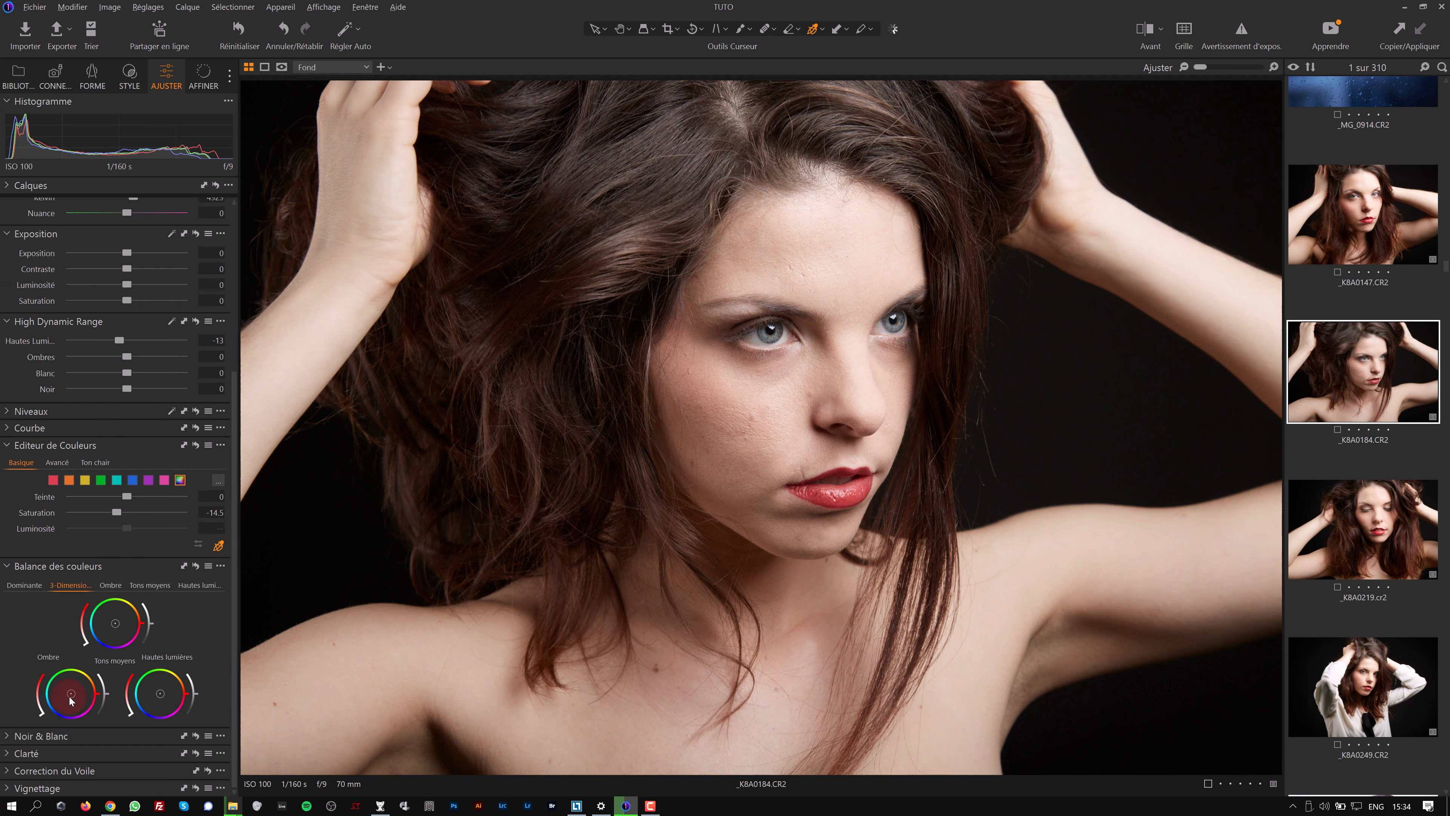
pyautogui.moveTo(70, 694); pyautogui.dragTo(59, 700)
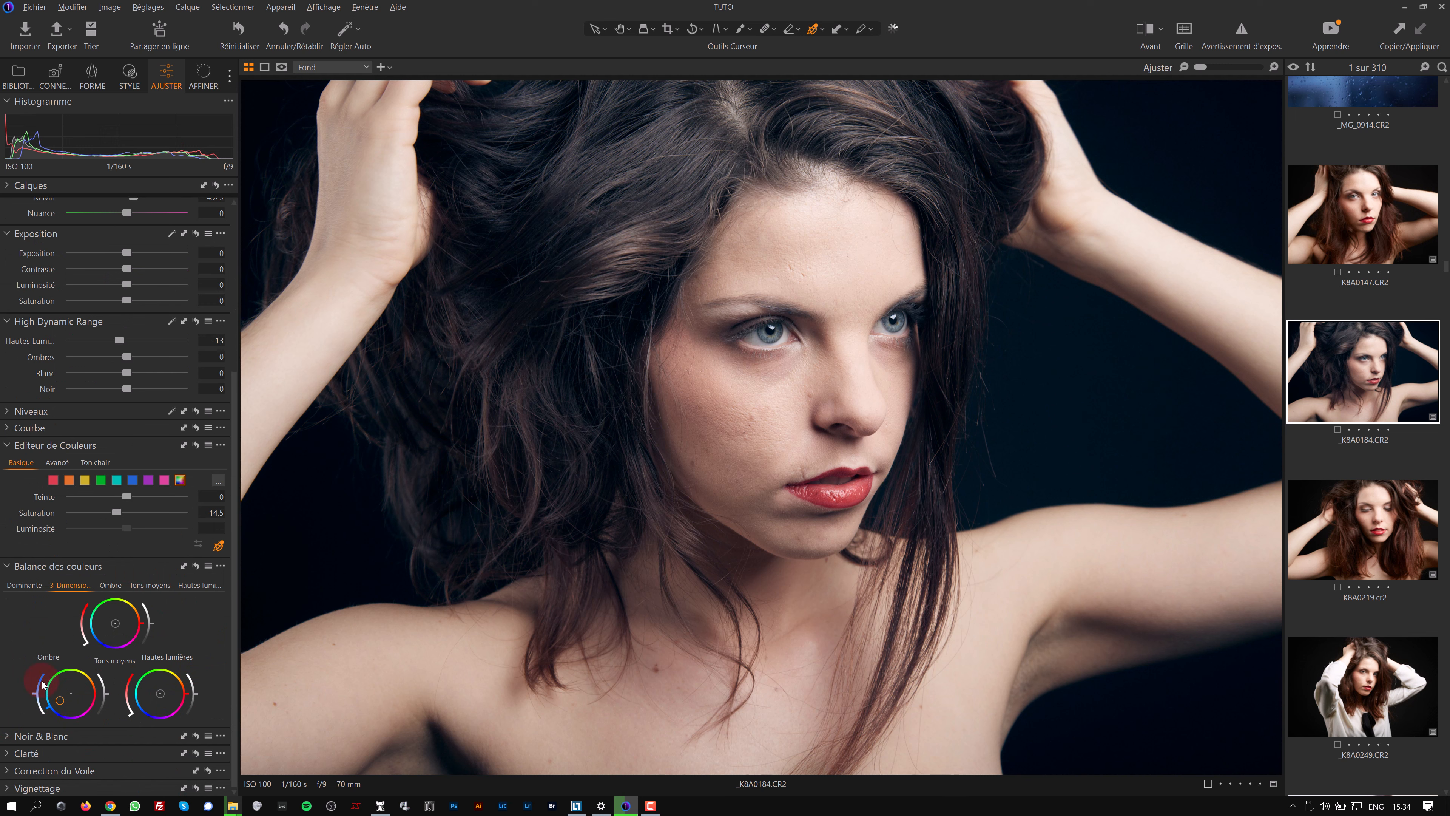
pyautogui.click(8, 788)
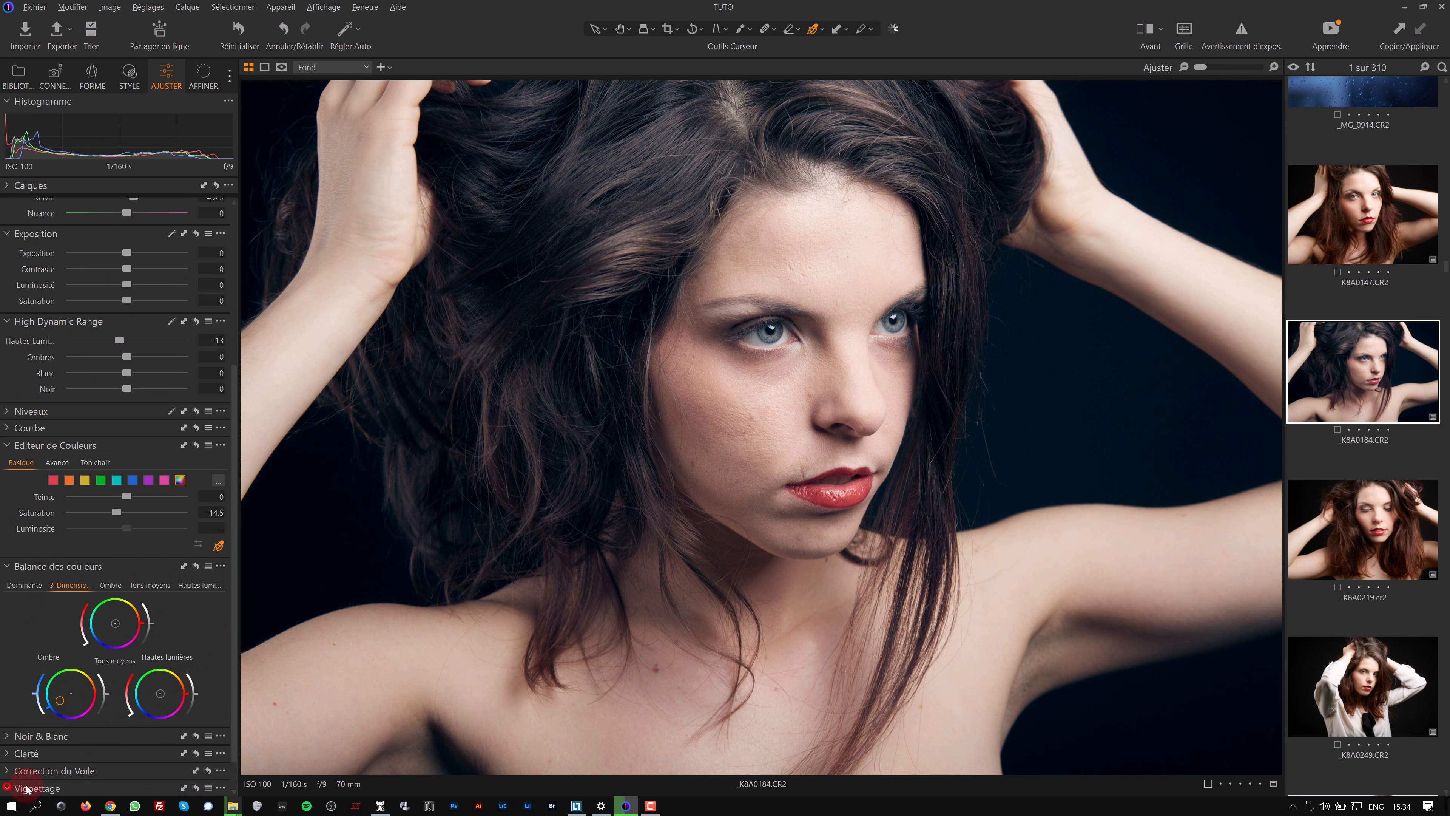
pyautogui.moveTo(125, 766); pyautogui.dragTo(112, 763)
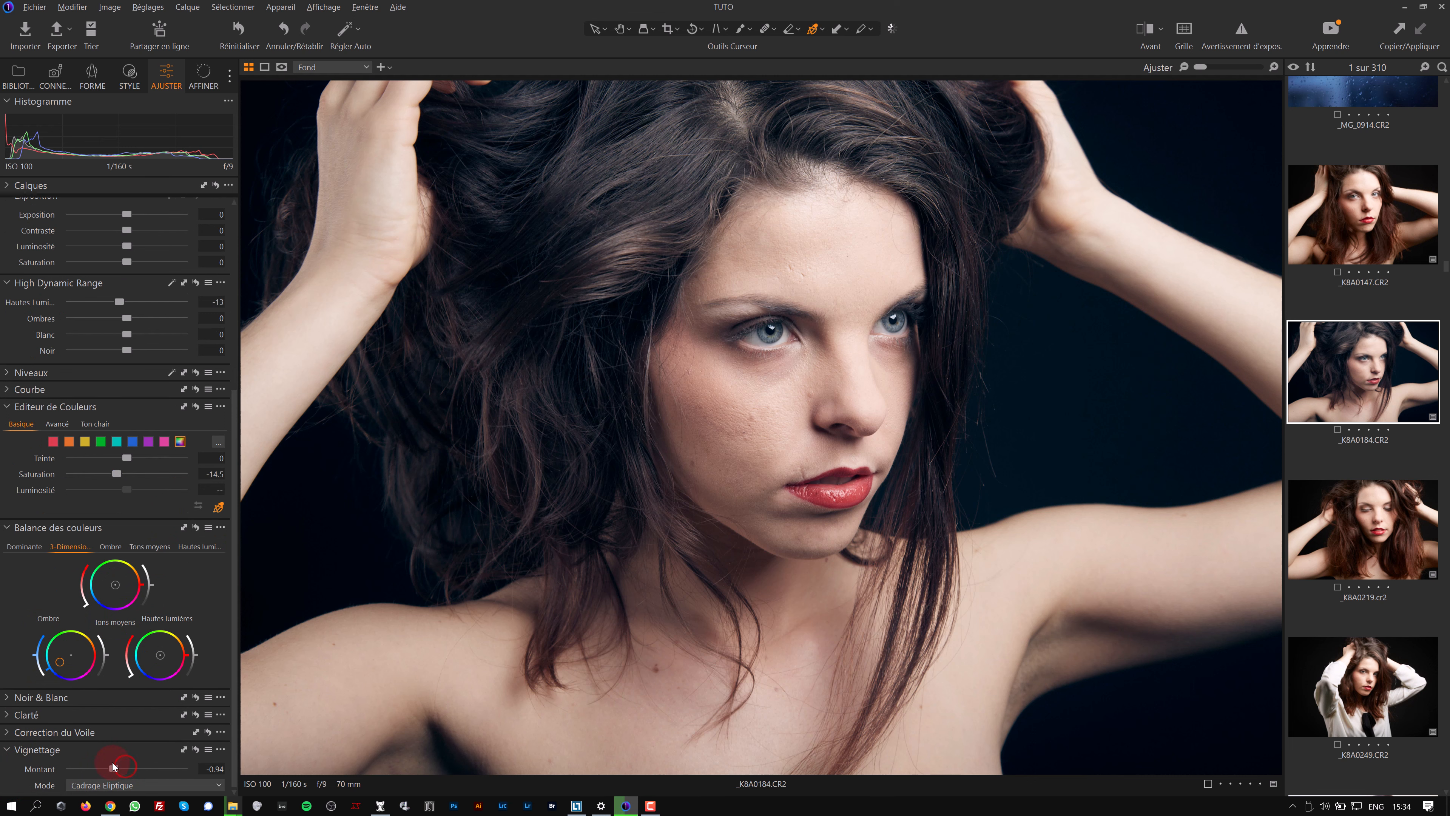
# Review which adjustments of _K8A0184.CR2 a saved style would include alongside the smart adjustments, without saving the style
pyautogui.scroll(3, 154, 691)
pyautogui.scroll(2, 183, 585)
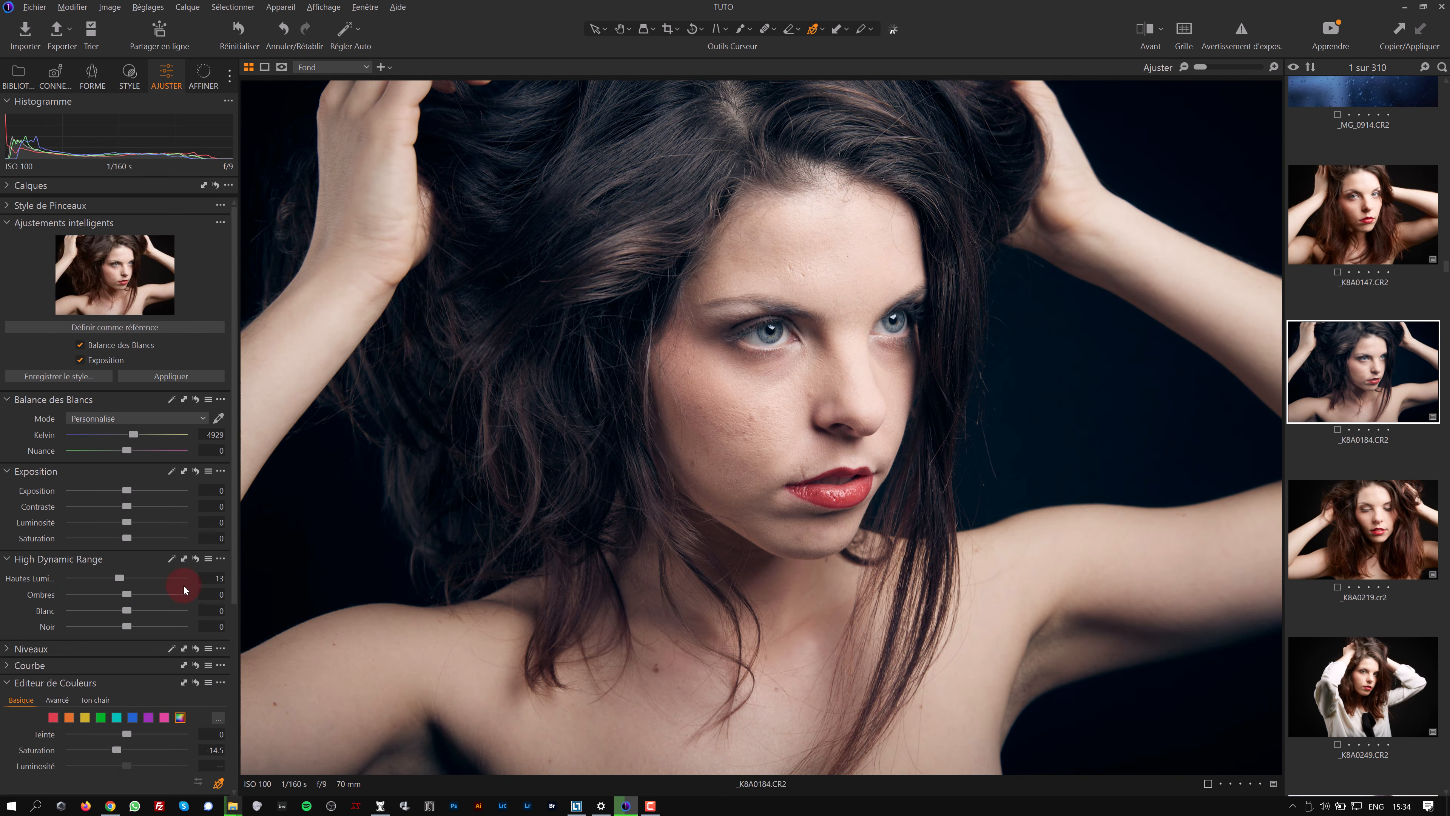
pyautogui.click(98, 377)
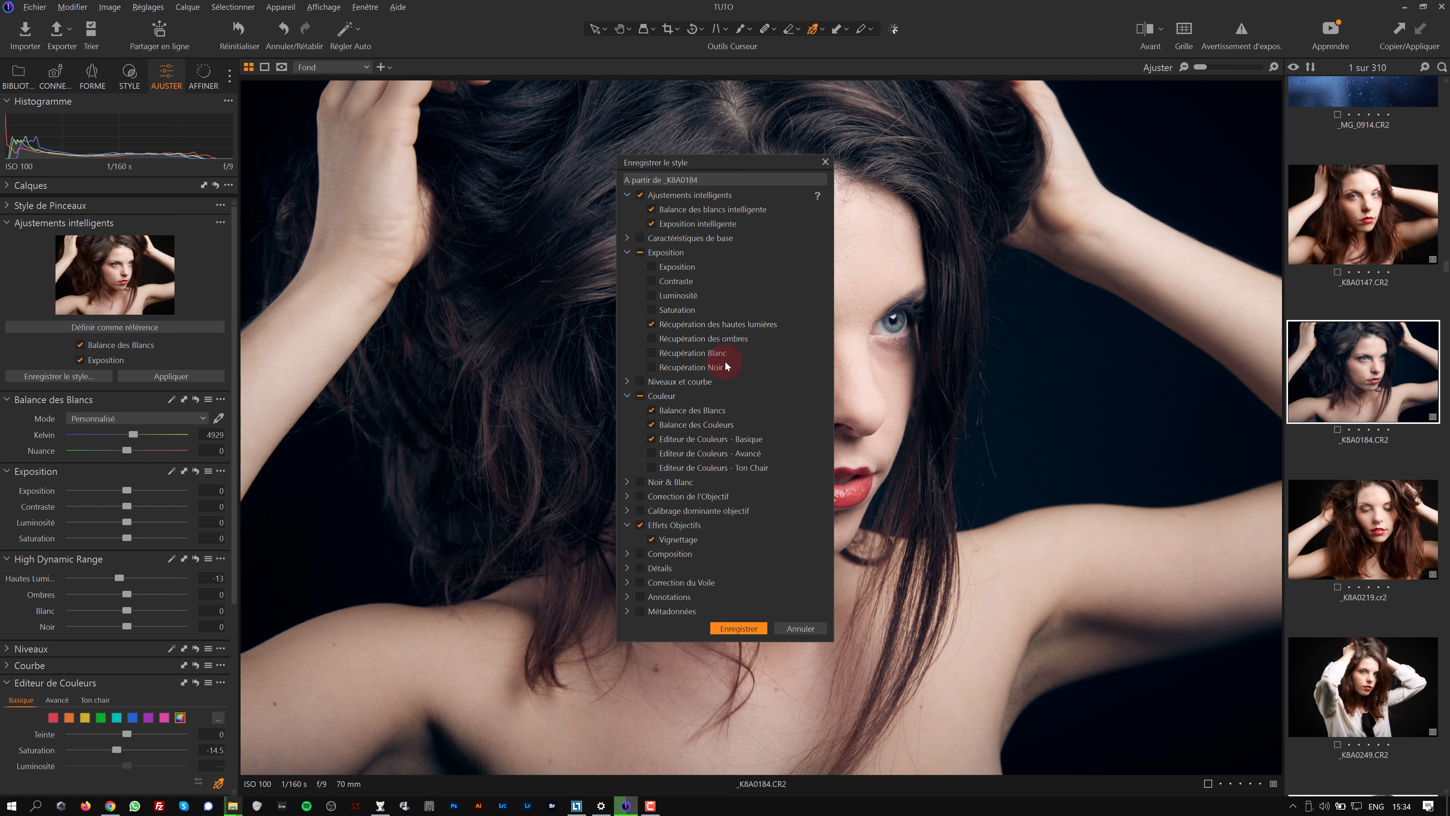
pyautogui.click(798, 629)
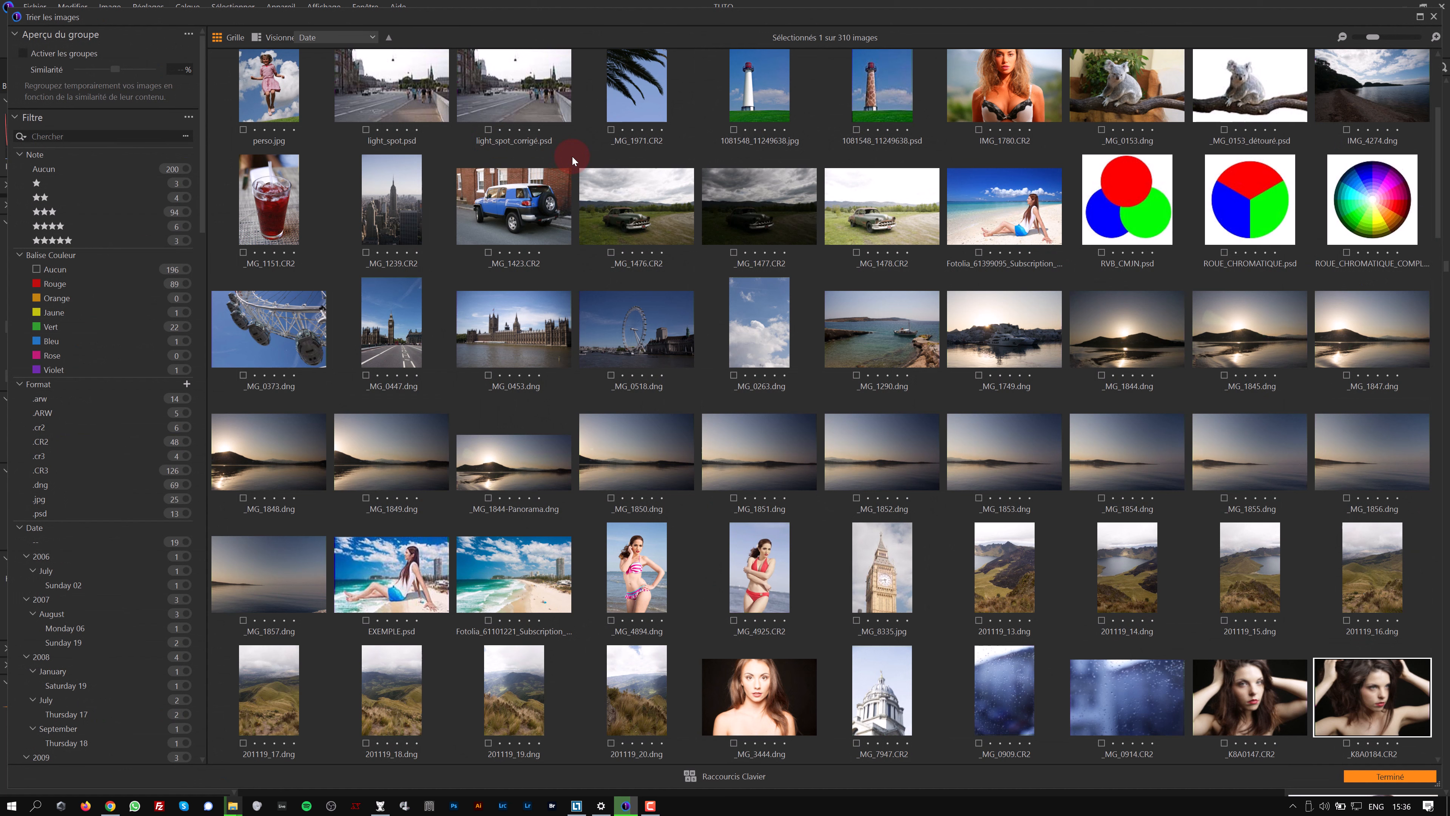
# Enable similarity groups in the image sorting window to view how the photos are grouped, and disable them again
pyautogui.click(78, 57)
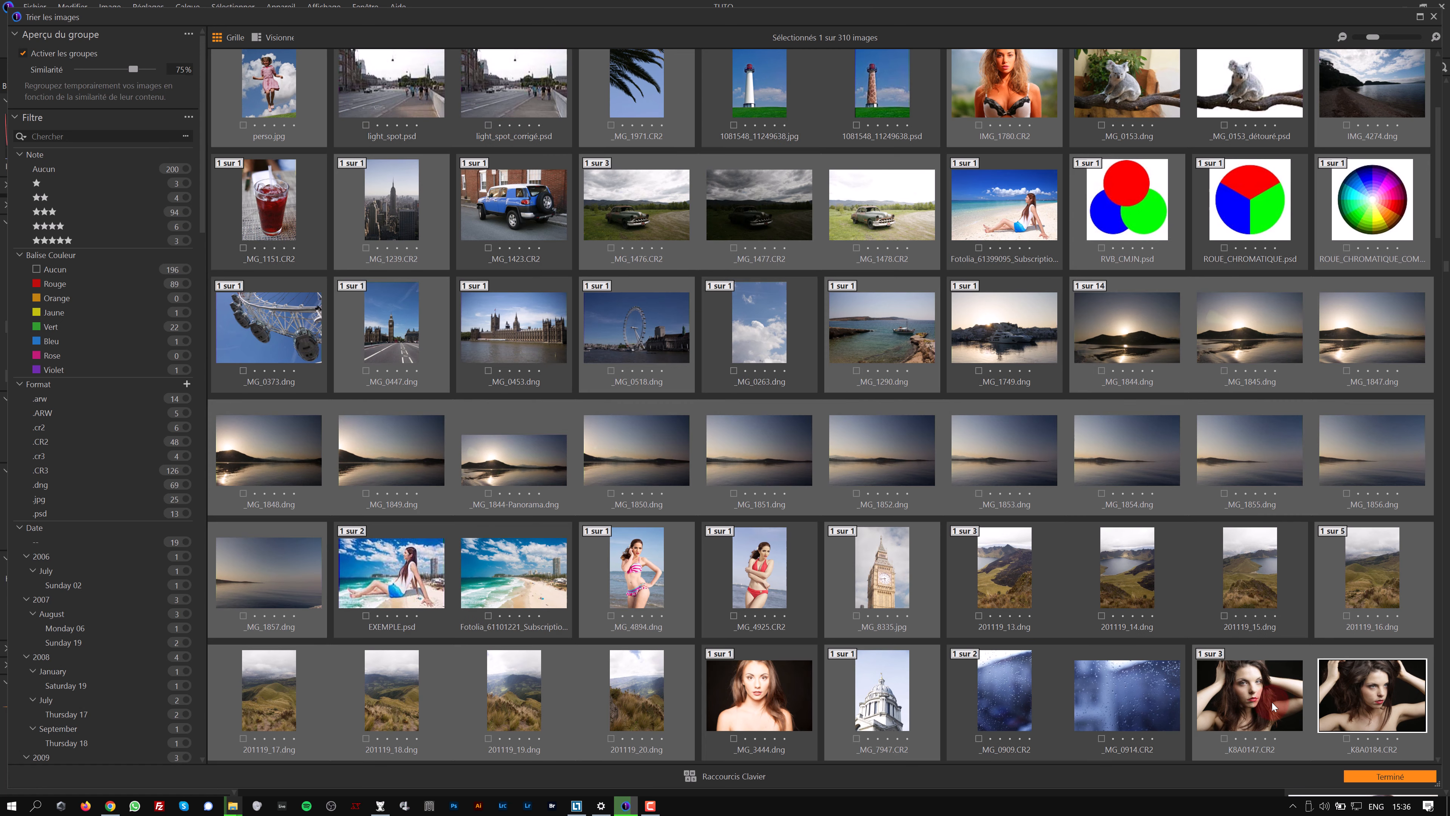
pyautogui.click(24, 54)
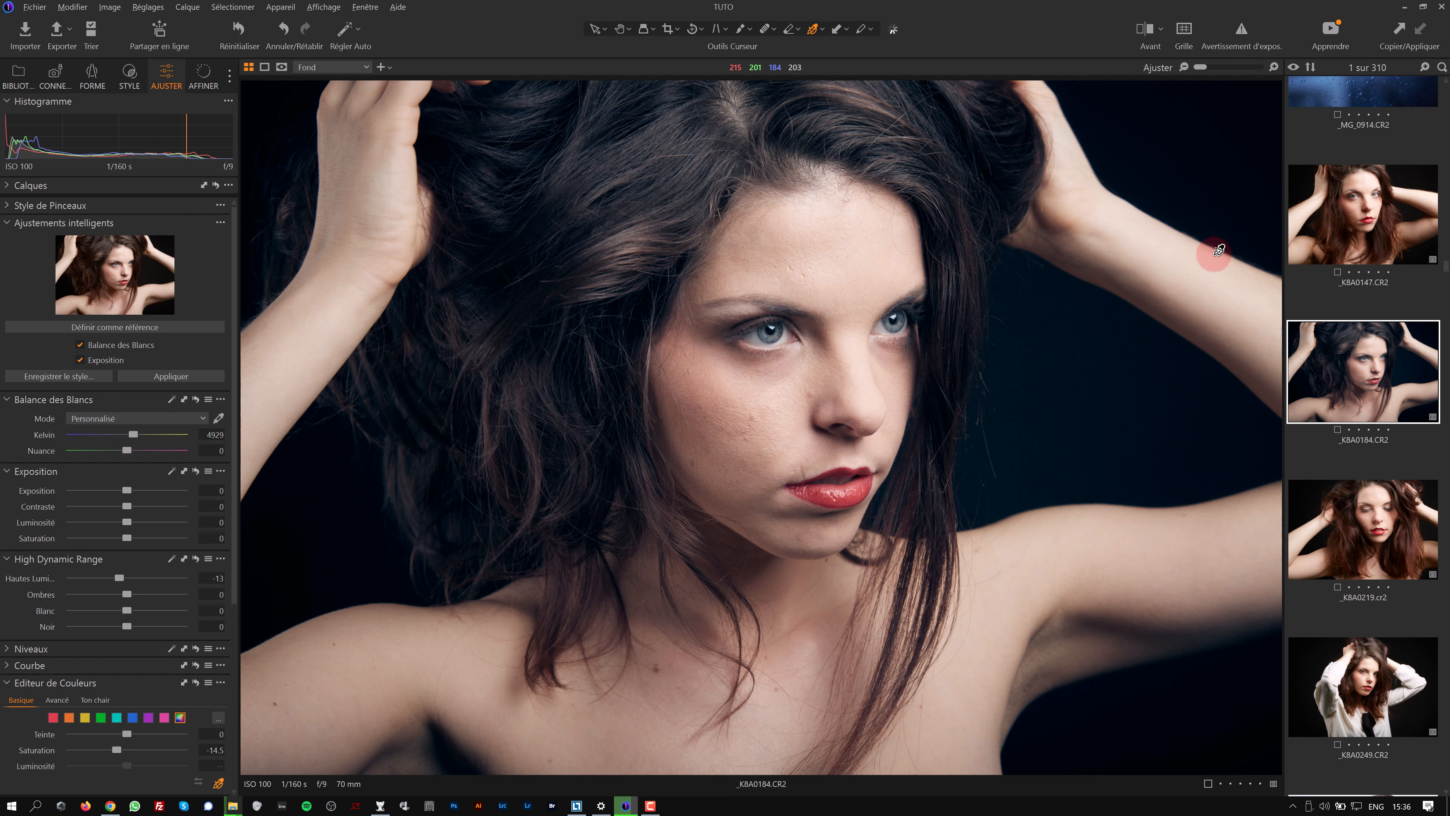
# Add a new empty adjustment layer to portrait _MG_1446.CR2
pyautogui.scroll(-3, 1358, 331)
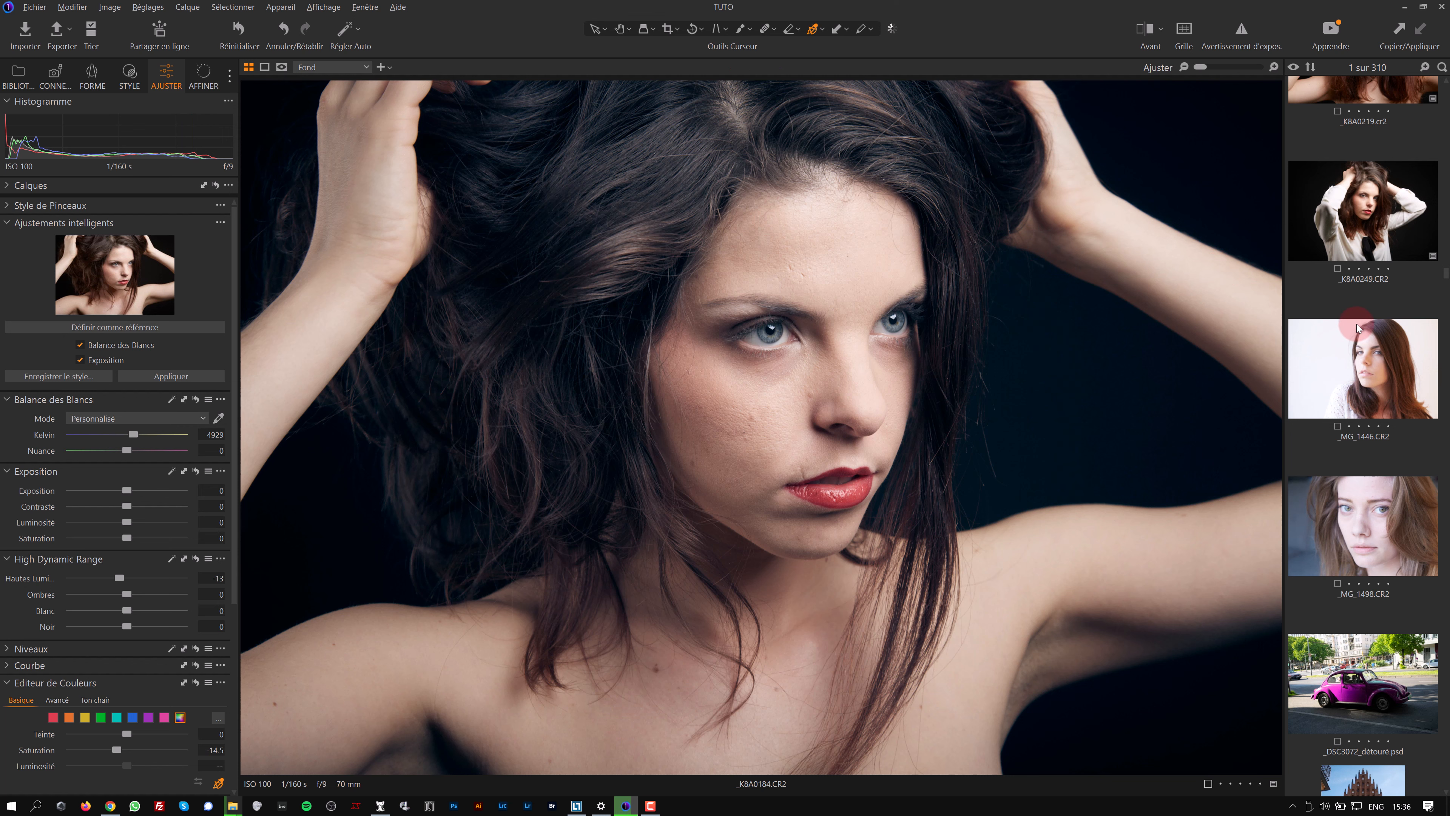
pyautogui.click(1356, 326)
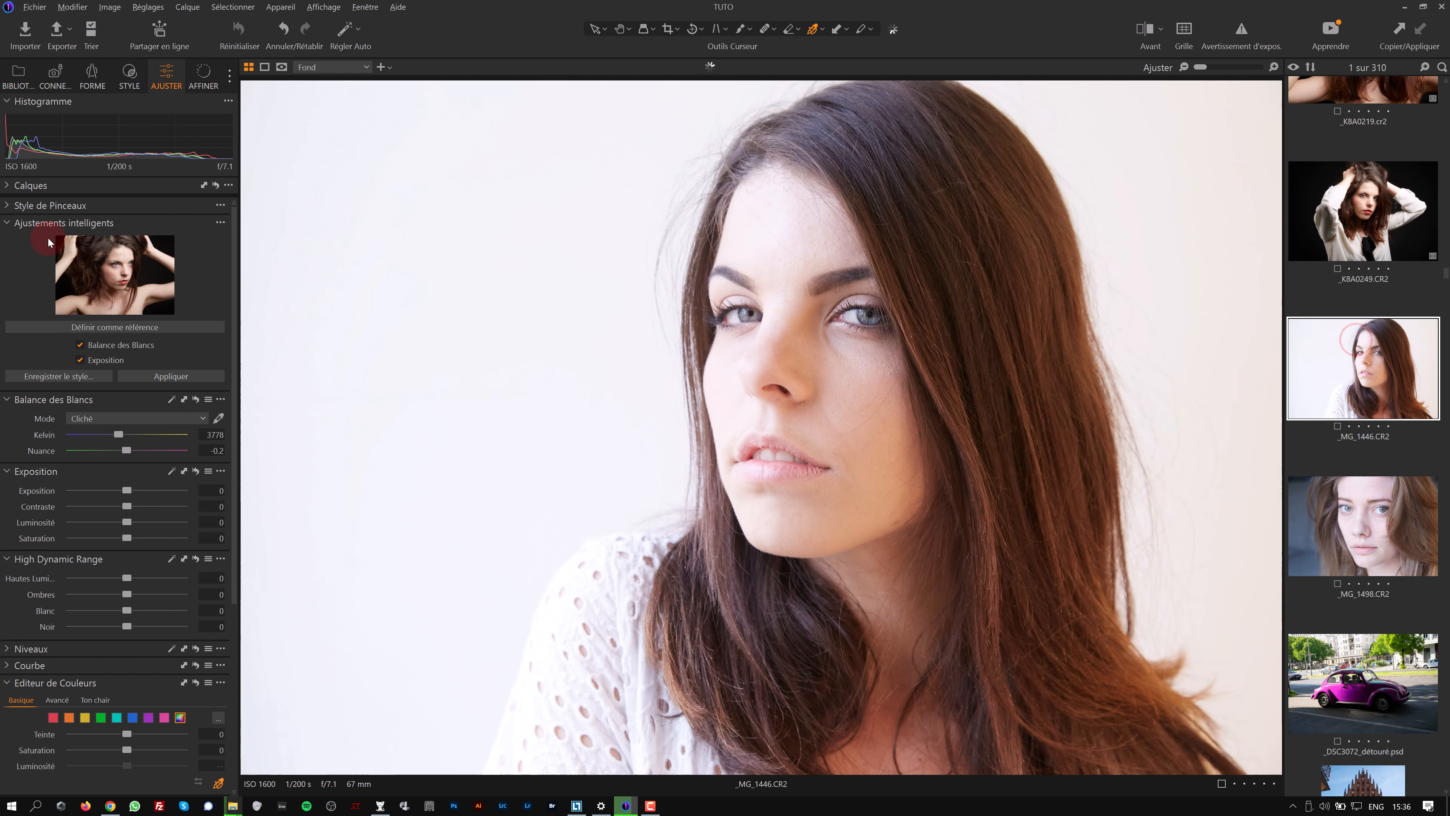
pyautogui.click(5, 186)
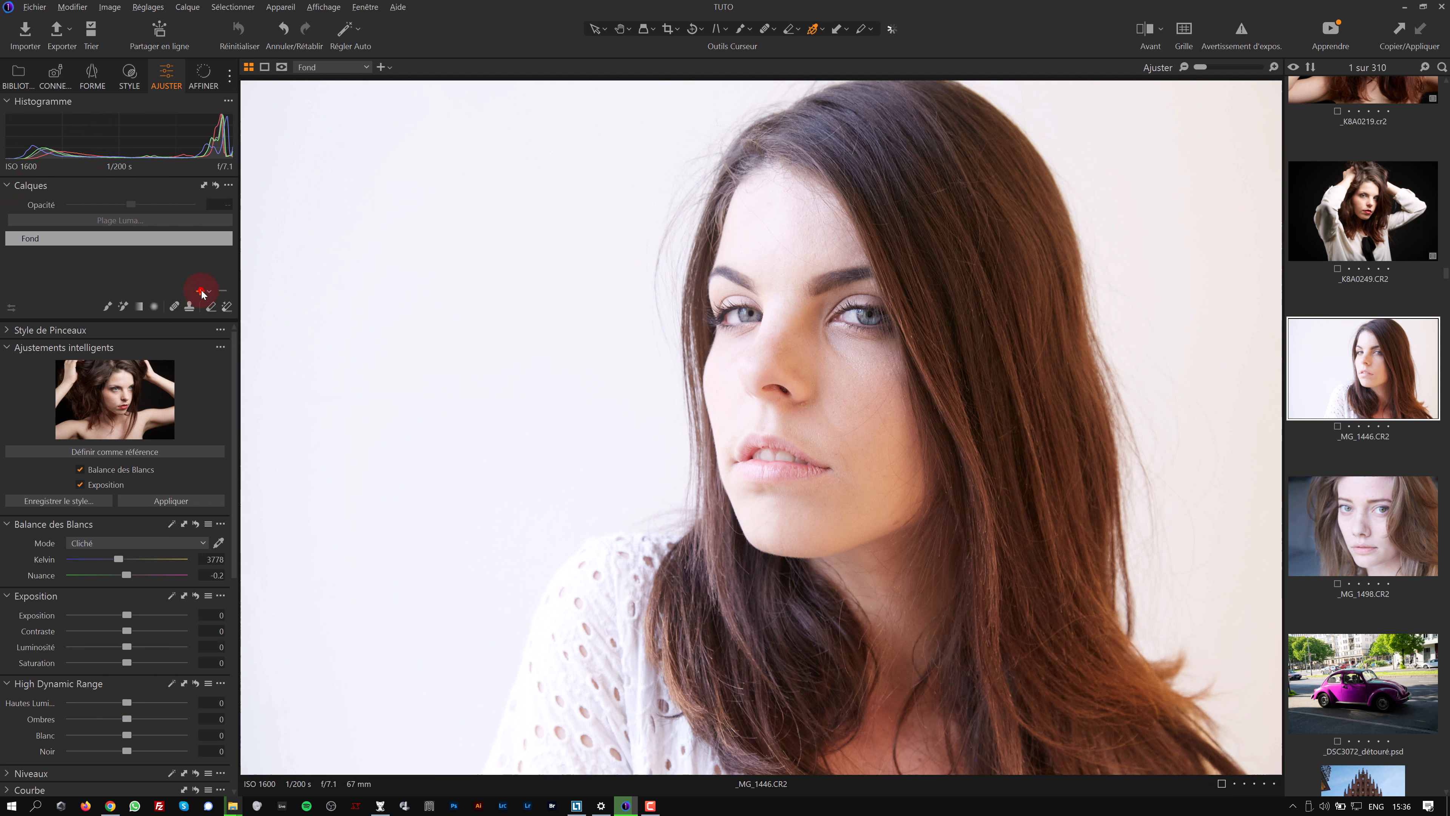
pyautogui.click(211, 293)
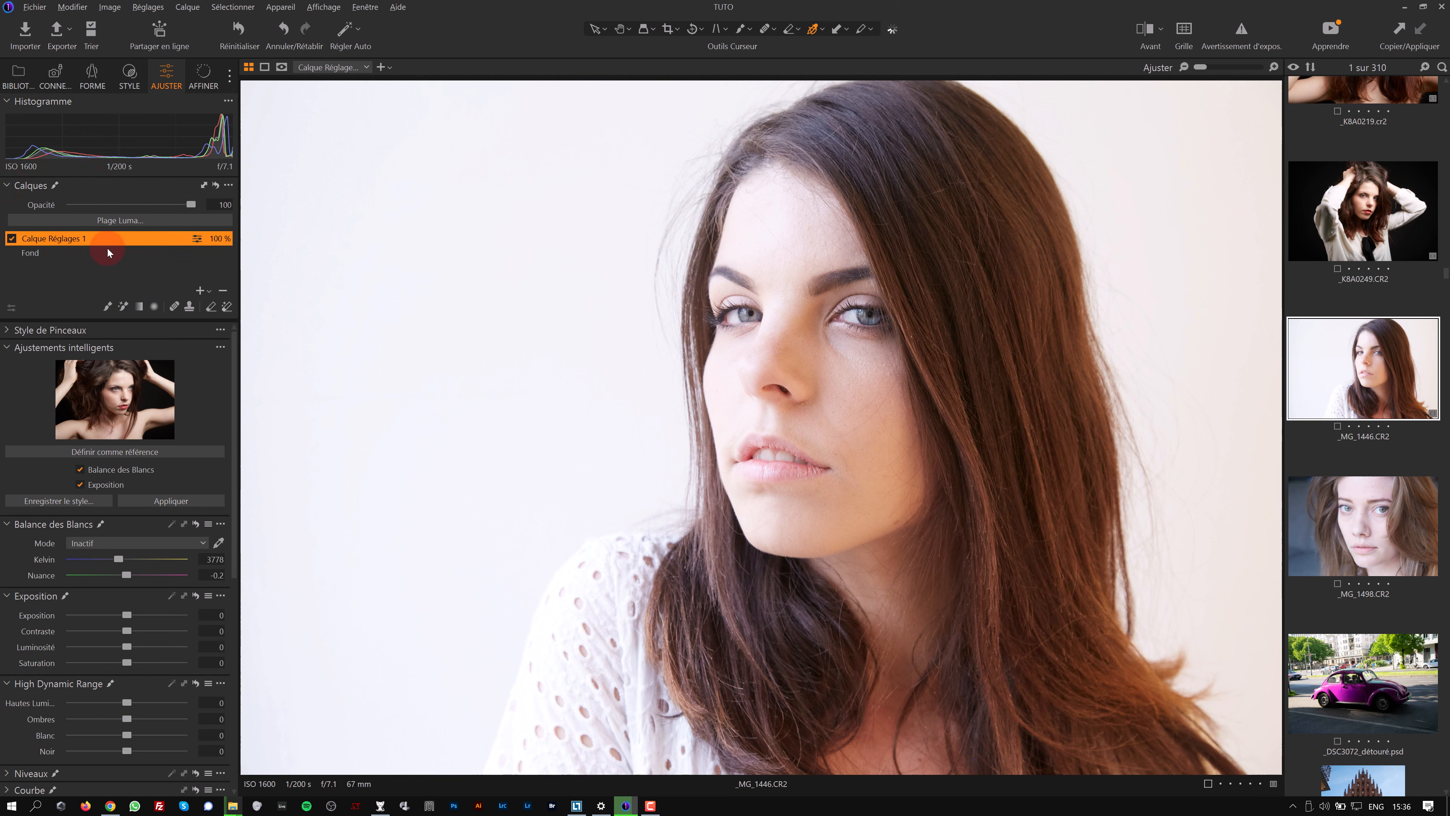
# Paint a brush mask over the woman's hair, covering both the long strands and the curl over her shoulder
pyautogui.click(106, 307)
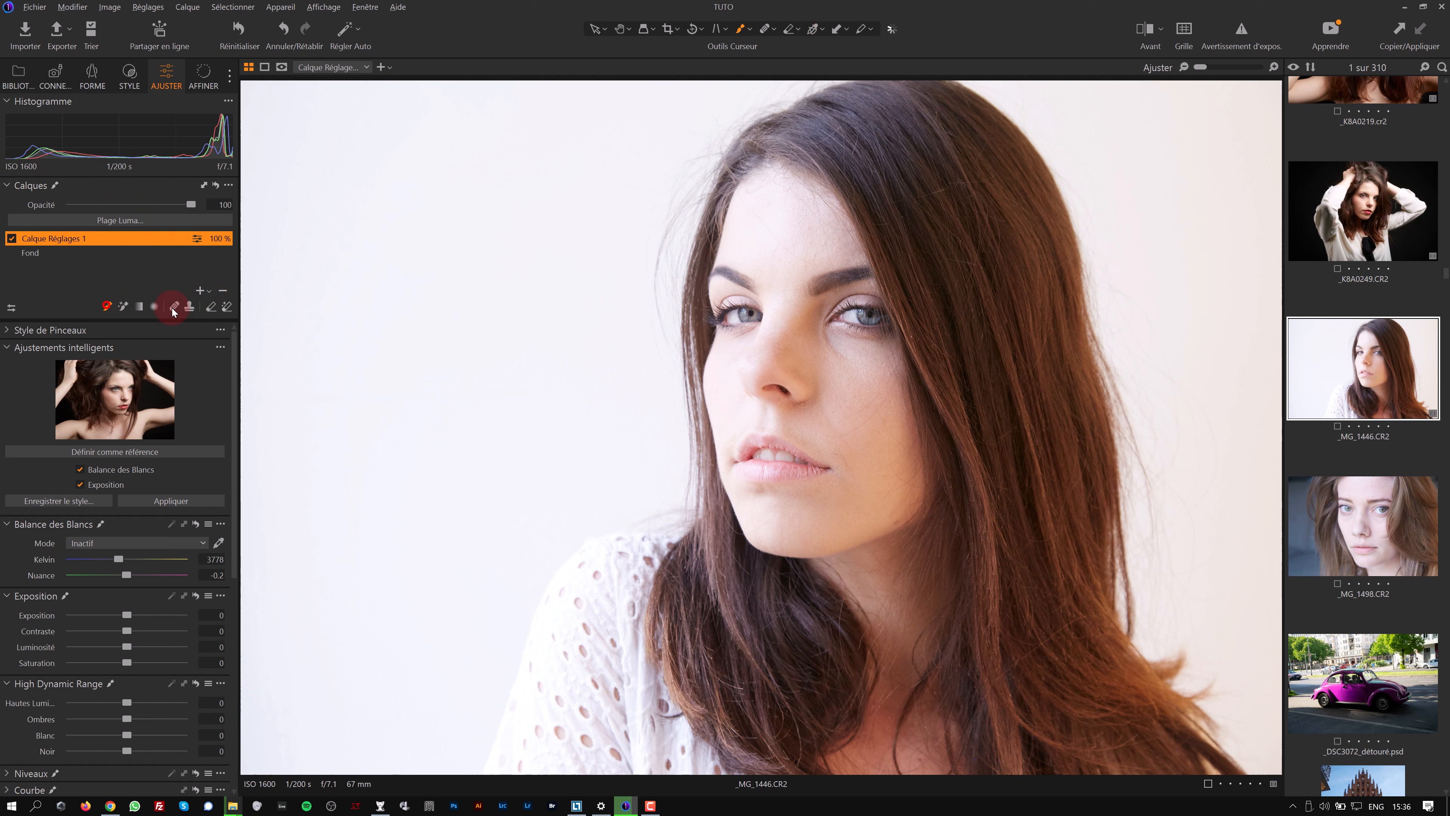
pyautogui.rightClick(874, 407)
pyautogui.moveTo(848, 405); pyautogui.dragTo(852, 409)
pyautogui.click(907, 157)
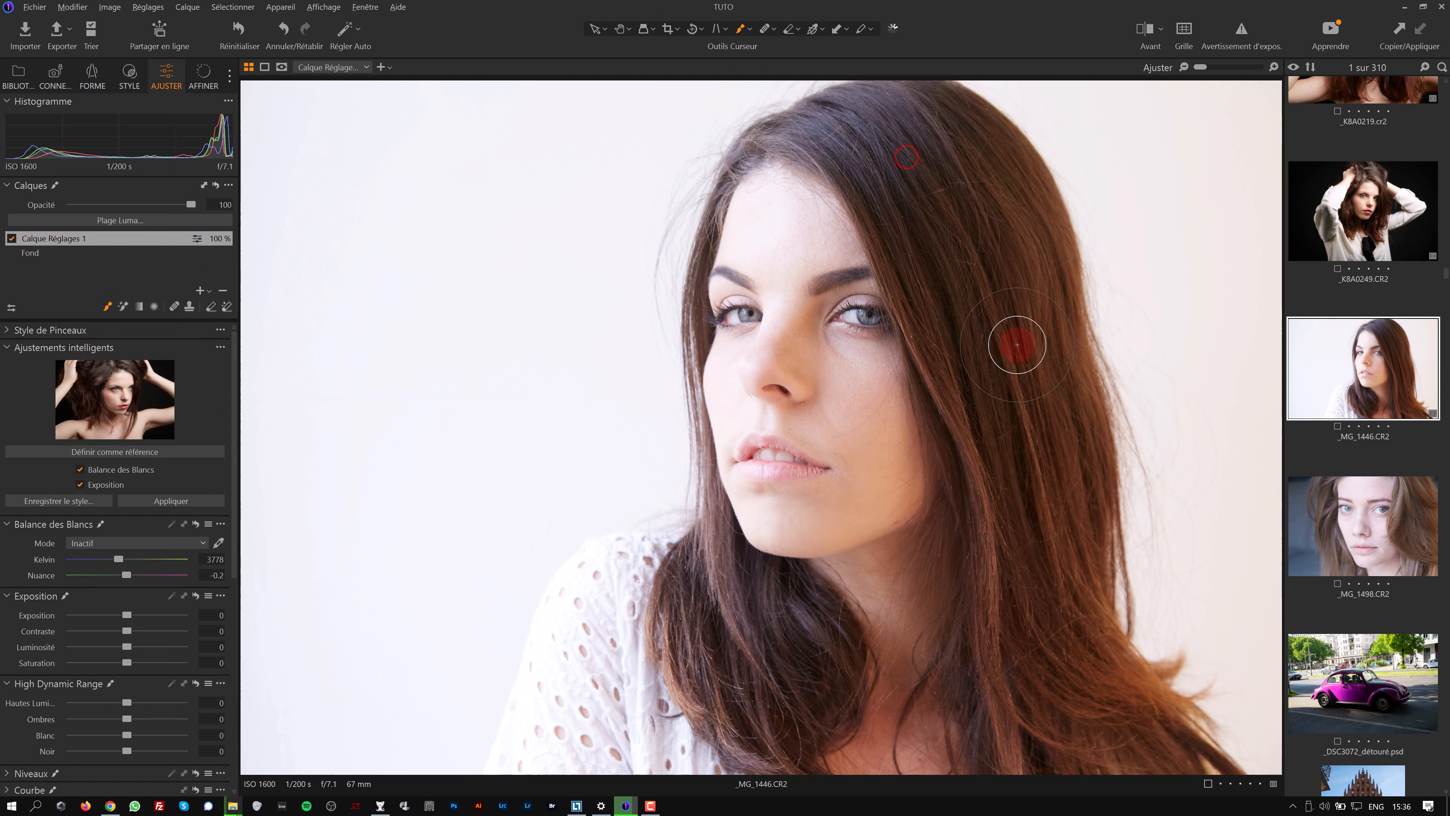
pyautogui.moveTo(799, 645)
pyautogui.mouseDown()
pyautogui.moveTo(787, 681)
pyautogui.moveTo(747, 635)
pyautogui.mouseUp()
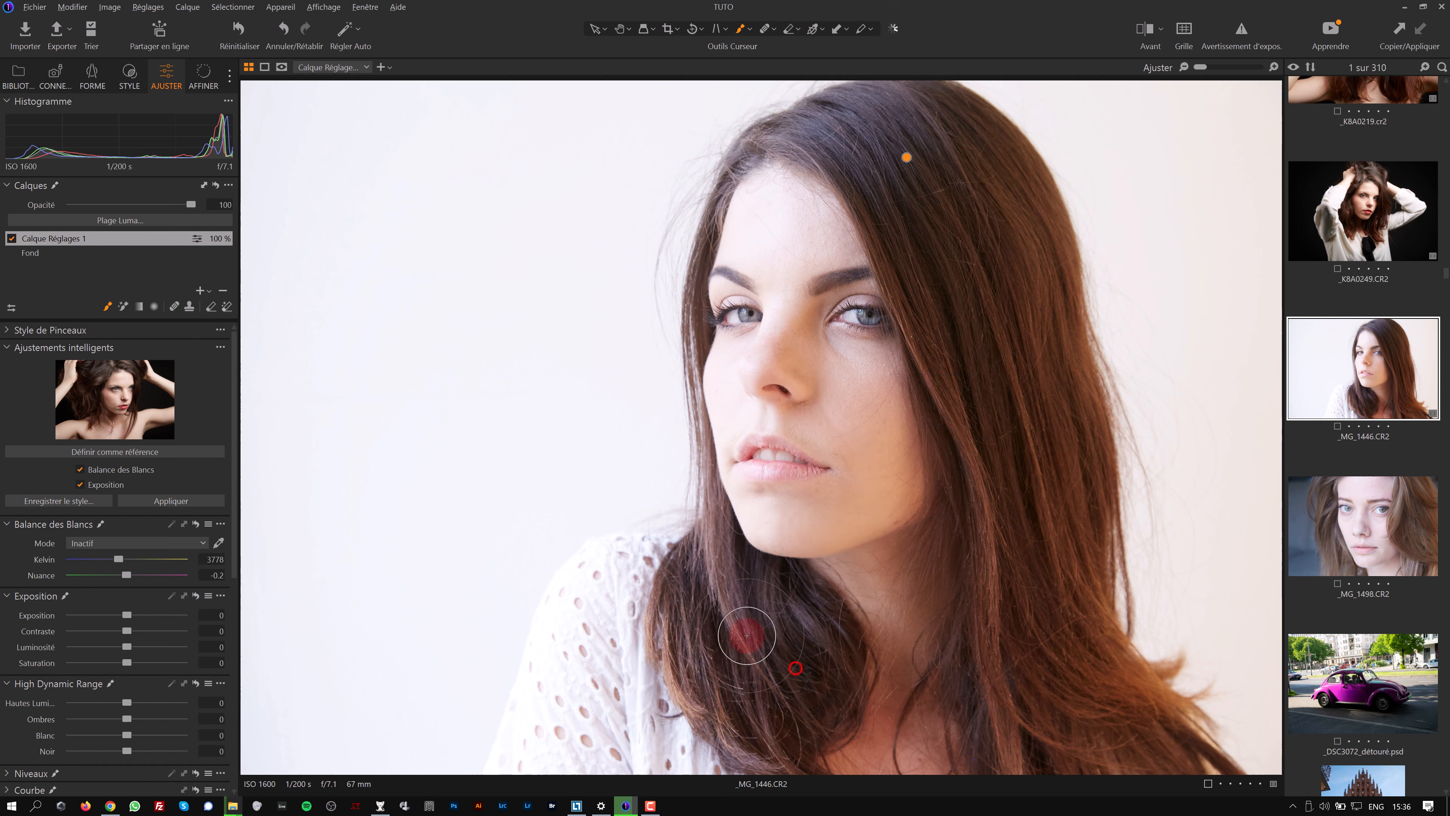
pyautogui.press('m')
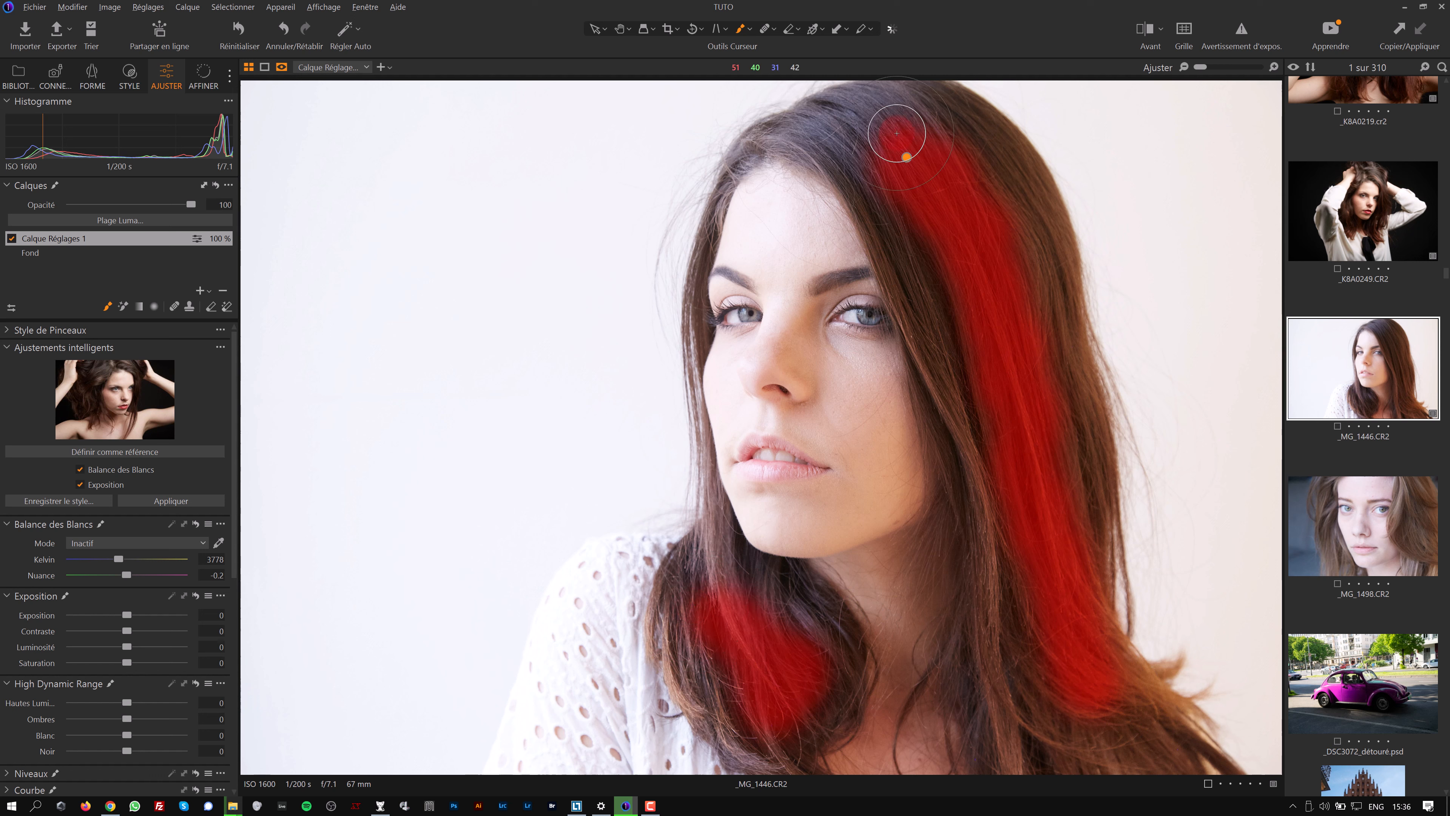
pyautogui.moveTo(831, 139)
pyautogui.mouseDown()
pyautogui.moveTo(941, 295)
pyautogui.moveTo(1015, 661)
pyautogui.moveTo(1133, 747)
pyautogui.mouseUp()
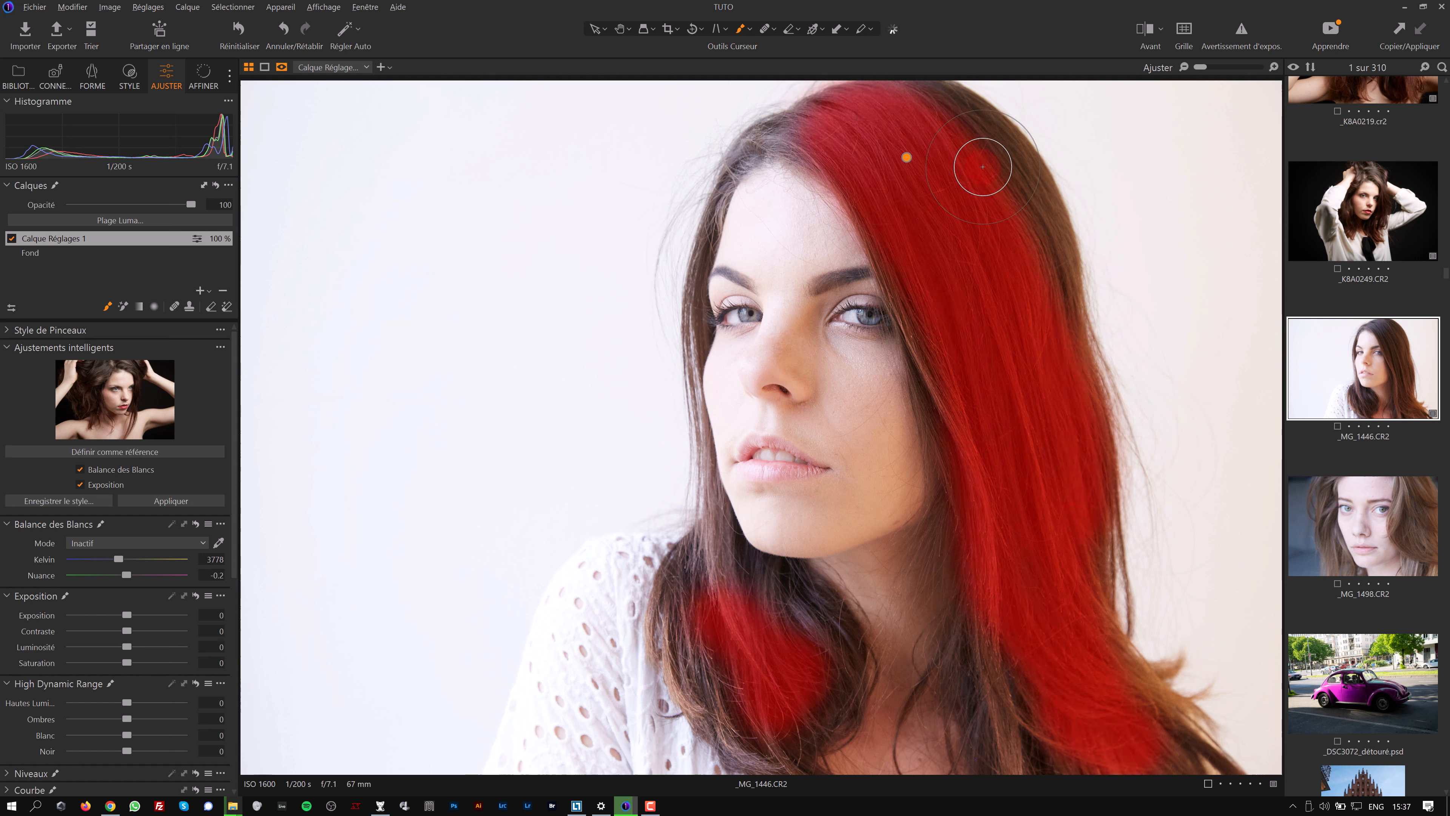
pyautogui.moveTo(748, 694)
pyautogui.mouseDown()
pyautogui.moveTo(799, 667)
pyautogui.moveTo(764, 599)
pyautogui.moveTo(704, 559)
pyautogui.moveTo(754, 668)
pyautogui.mouseUp()
# Rename the hair adjustment layer as Cheveux and hide the mask overlay
pyautogui.doubleClick(83, 239)
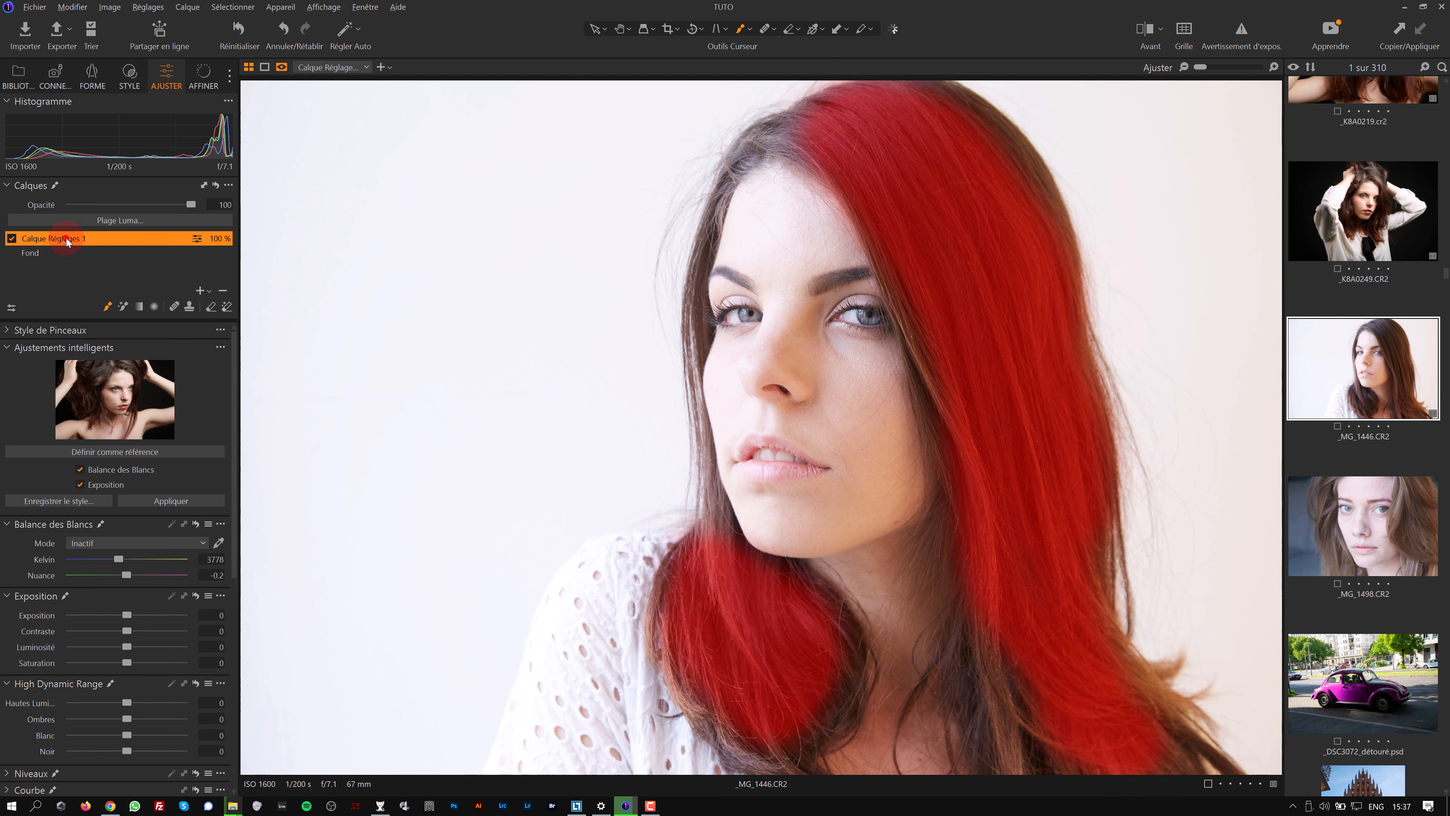
pyautogui.write('Cheveux')
pyautogui.press('Return')
pyautogui.press('m')
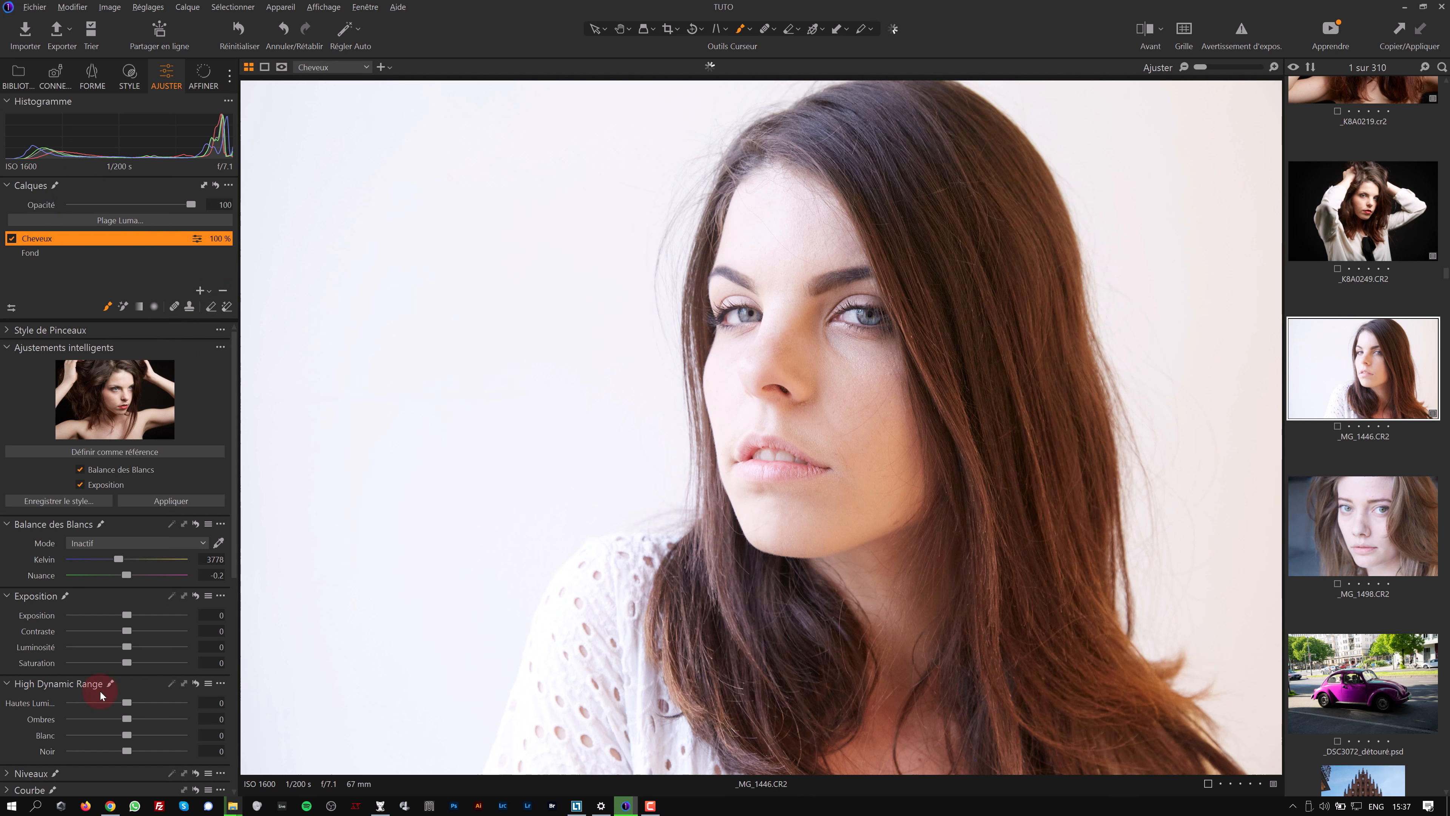
# Set the Cheveux layer's clarity to 28, structure to 62 and color saturation to 31.7
pyautogui.scroll(-10, 62, 693)
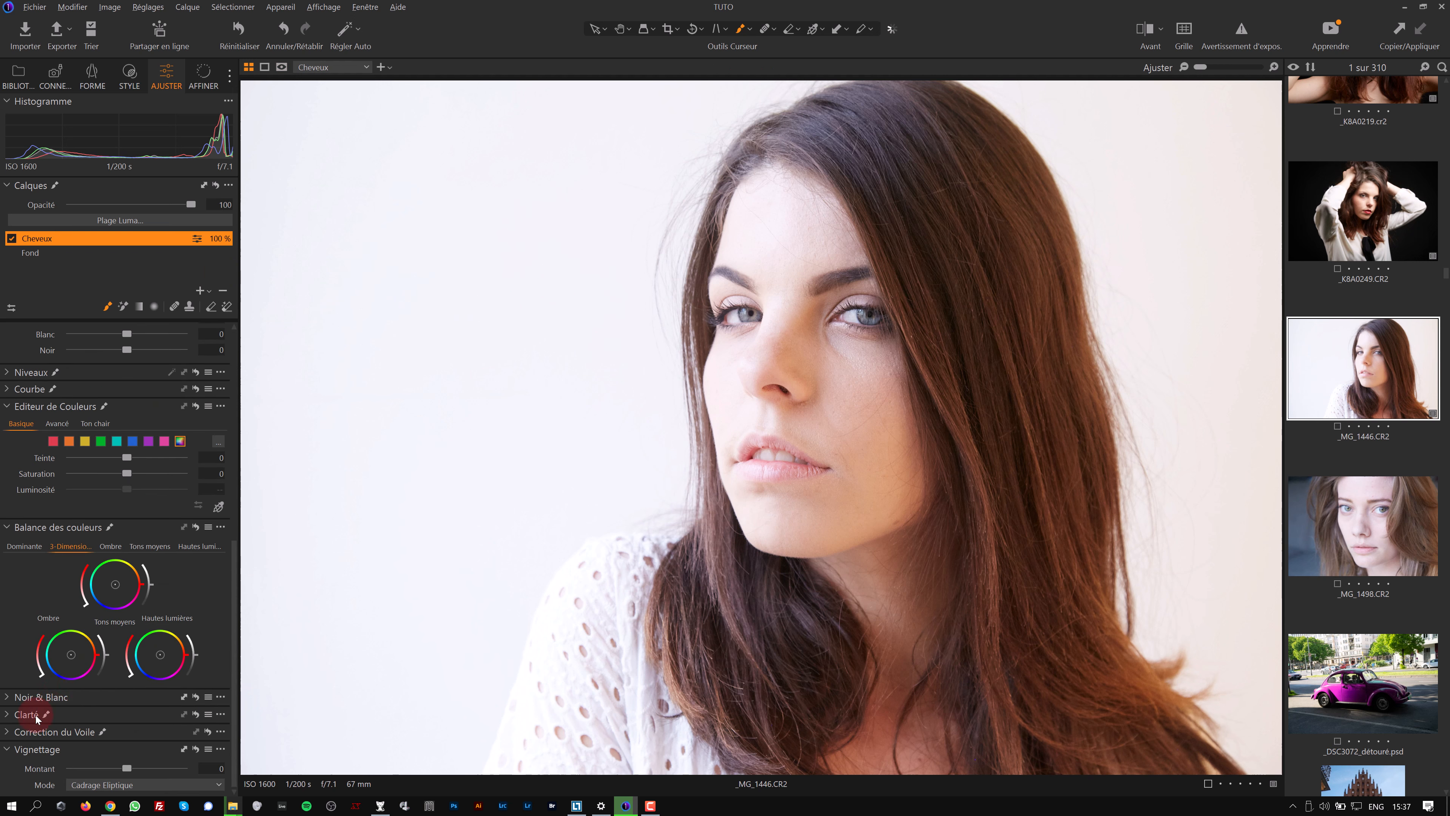
pyautogui.click(8, 715)
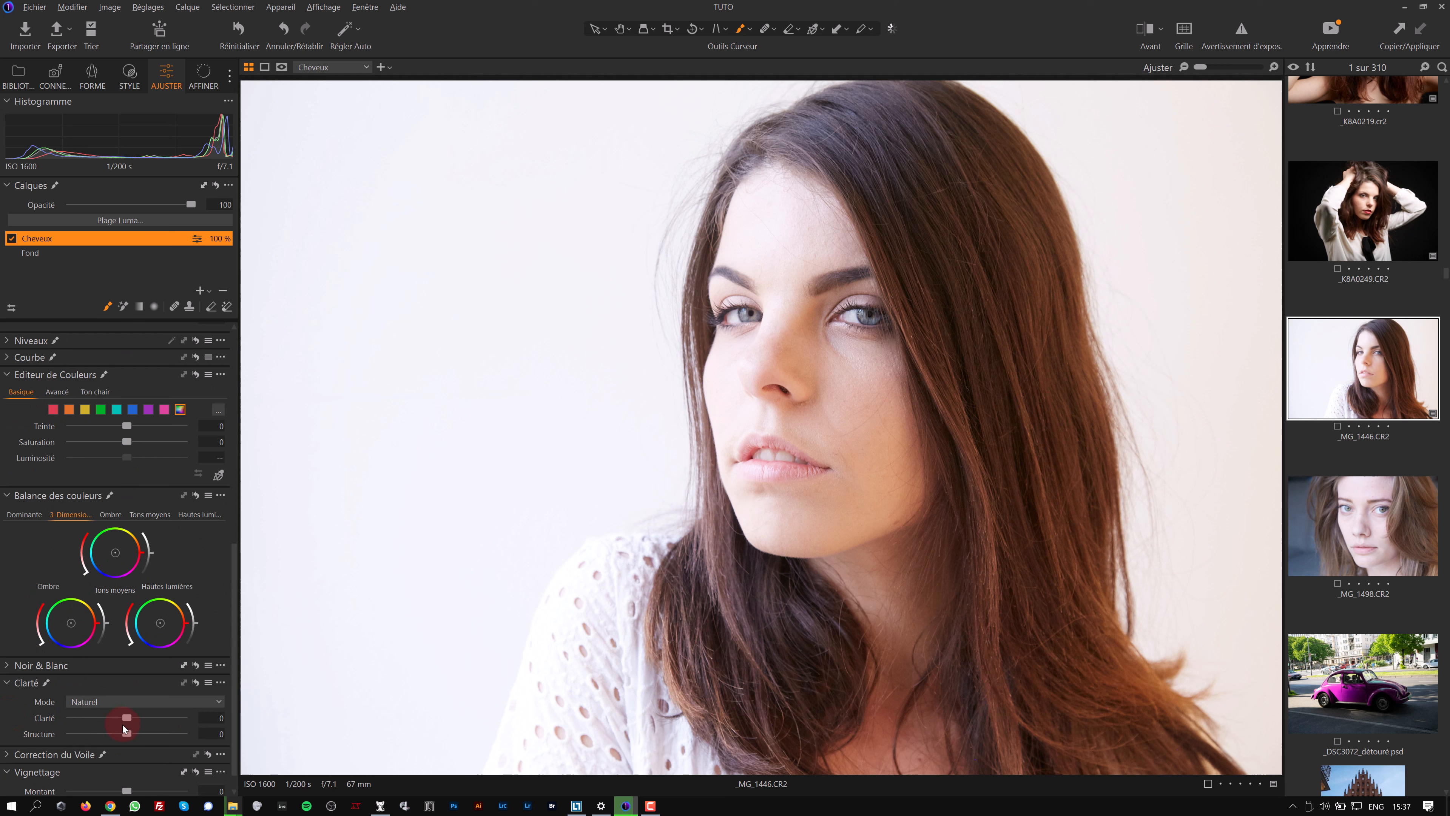
pyautogui.moveTo(142, 735)
pyautogui.mouseDown()
pyautogui.moveTo(180, 734)
pyautogui.moveTo(139, 720)
pyautogui.mouseUp()
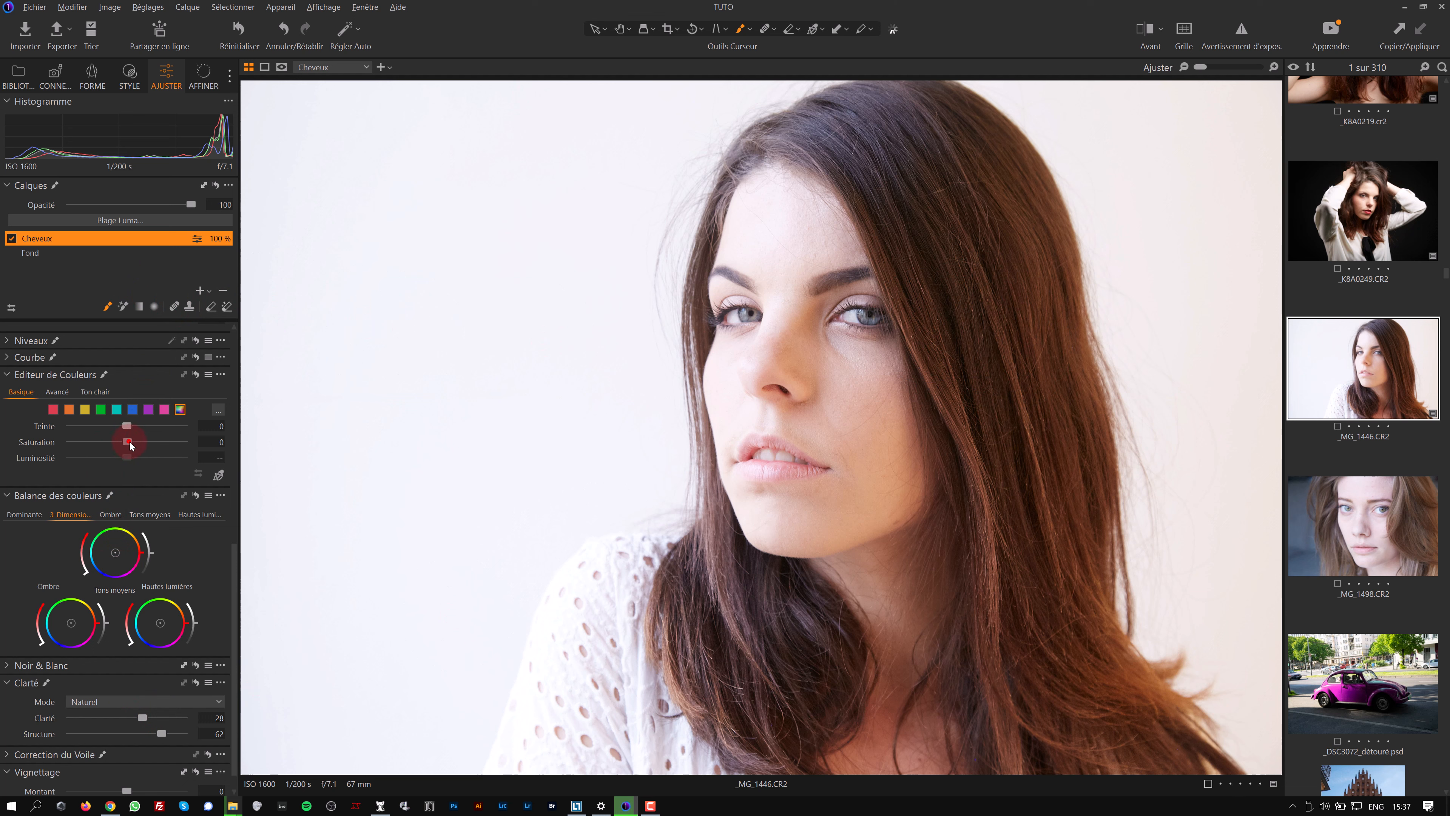
pyautogui.moveTo(127, 442); pyautogui.dragTo(152, 445)
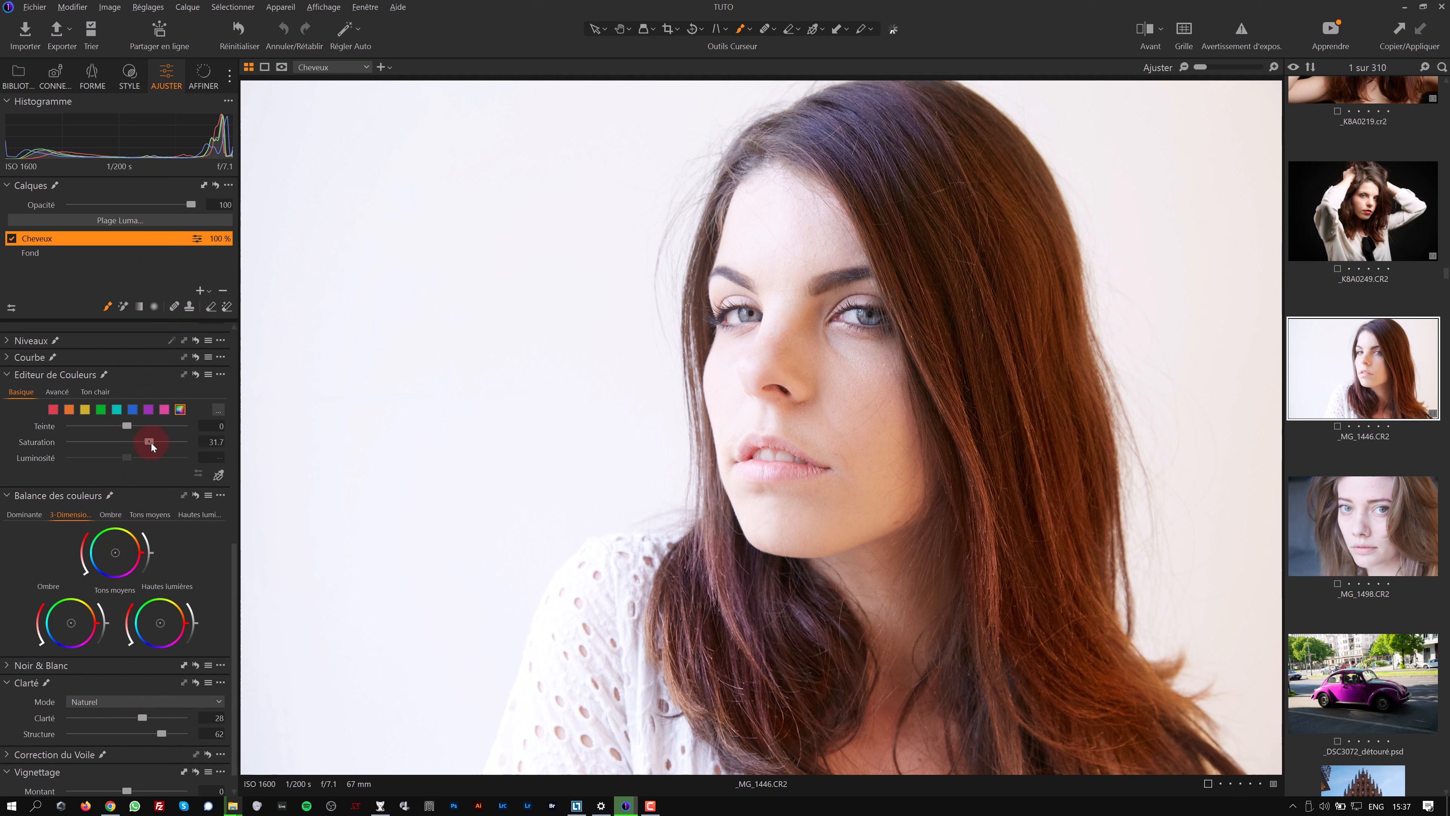
# Add another empty adjustment layer and name it Makeup
pyautogui.click(206, 292)
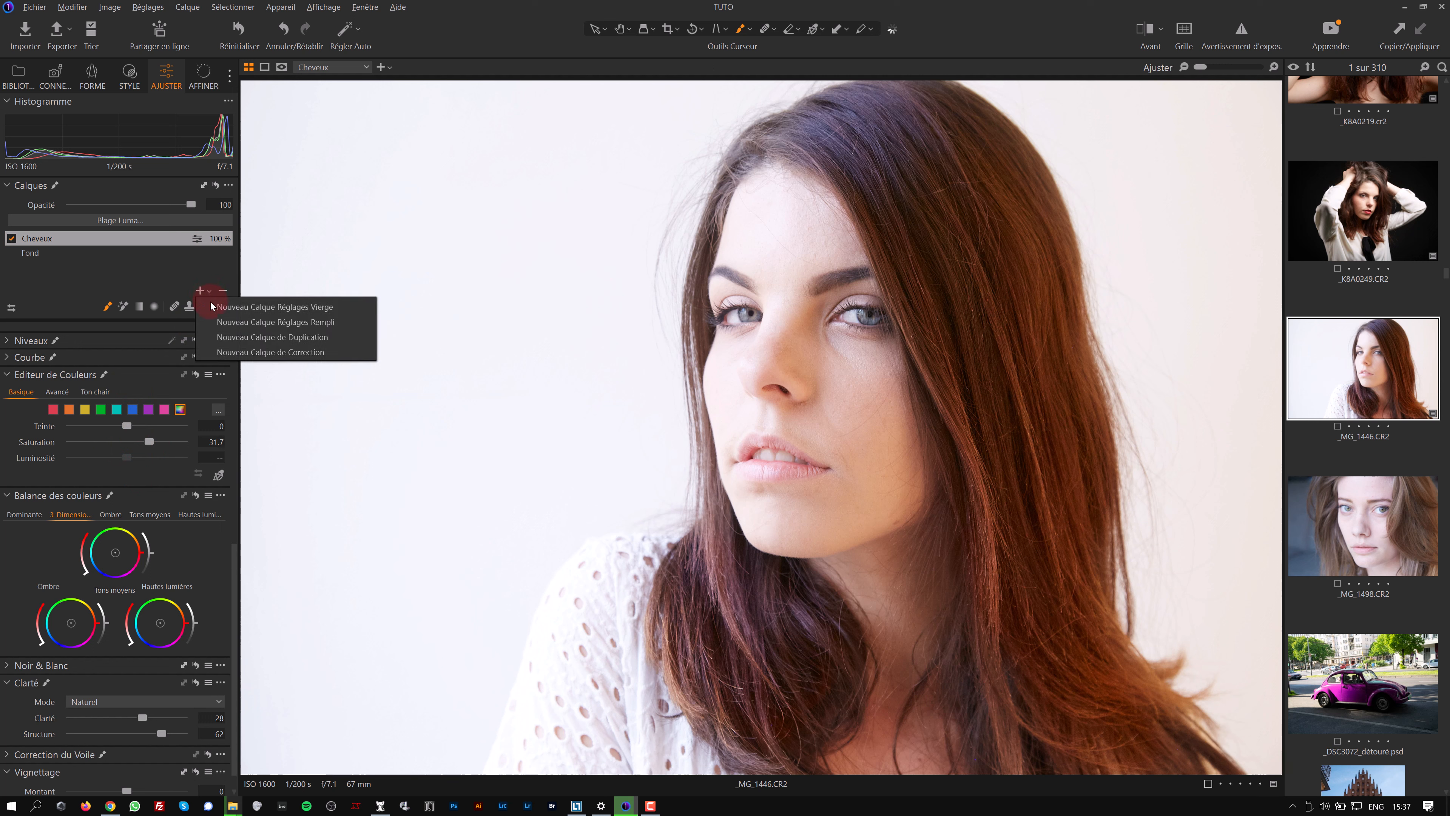
pyautogui.click(211, 306)
pyautogui.doubleClick(74, 241)
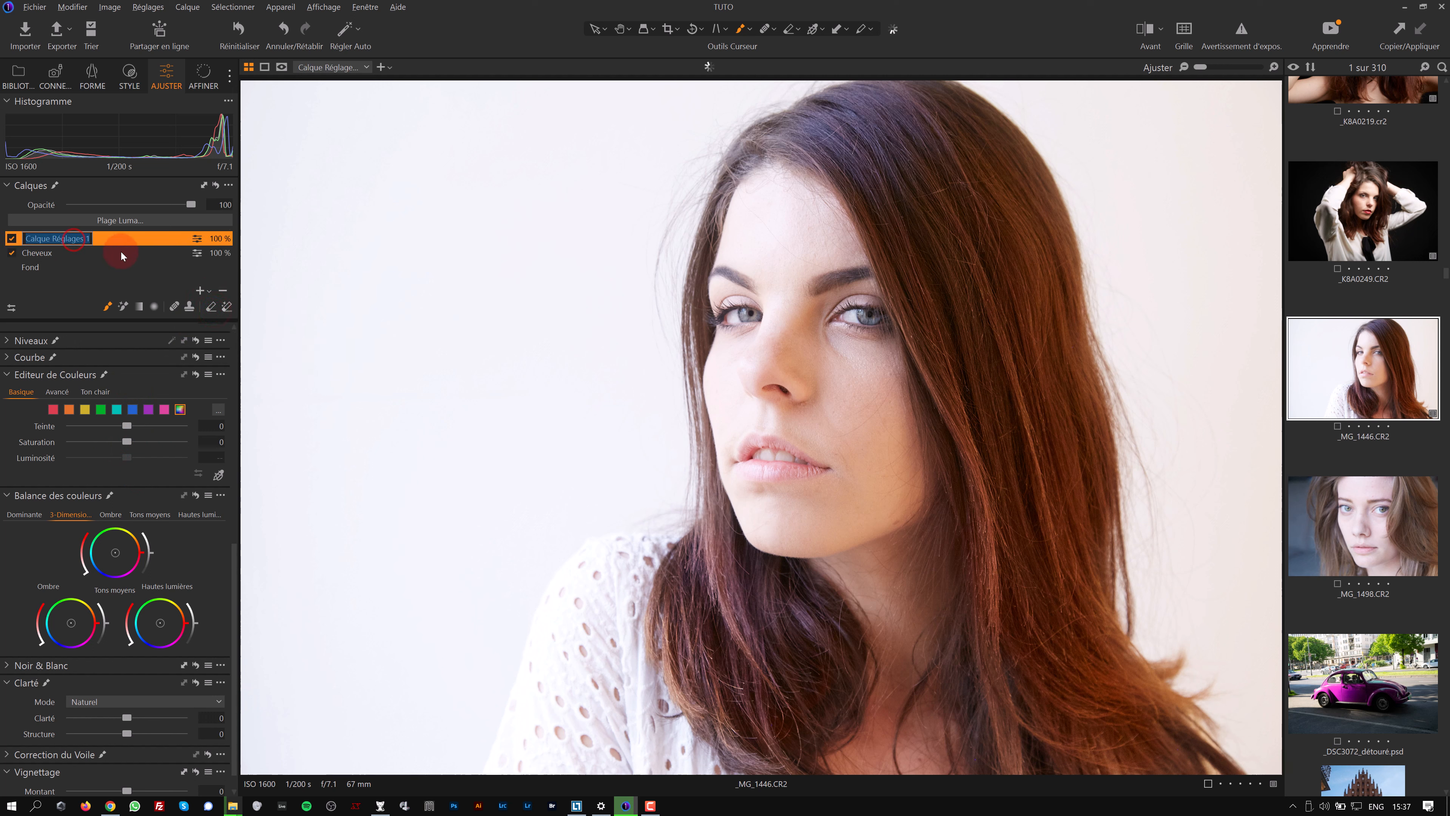
pyautogui.write('Makeup')
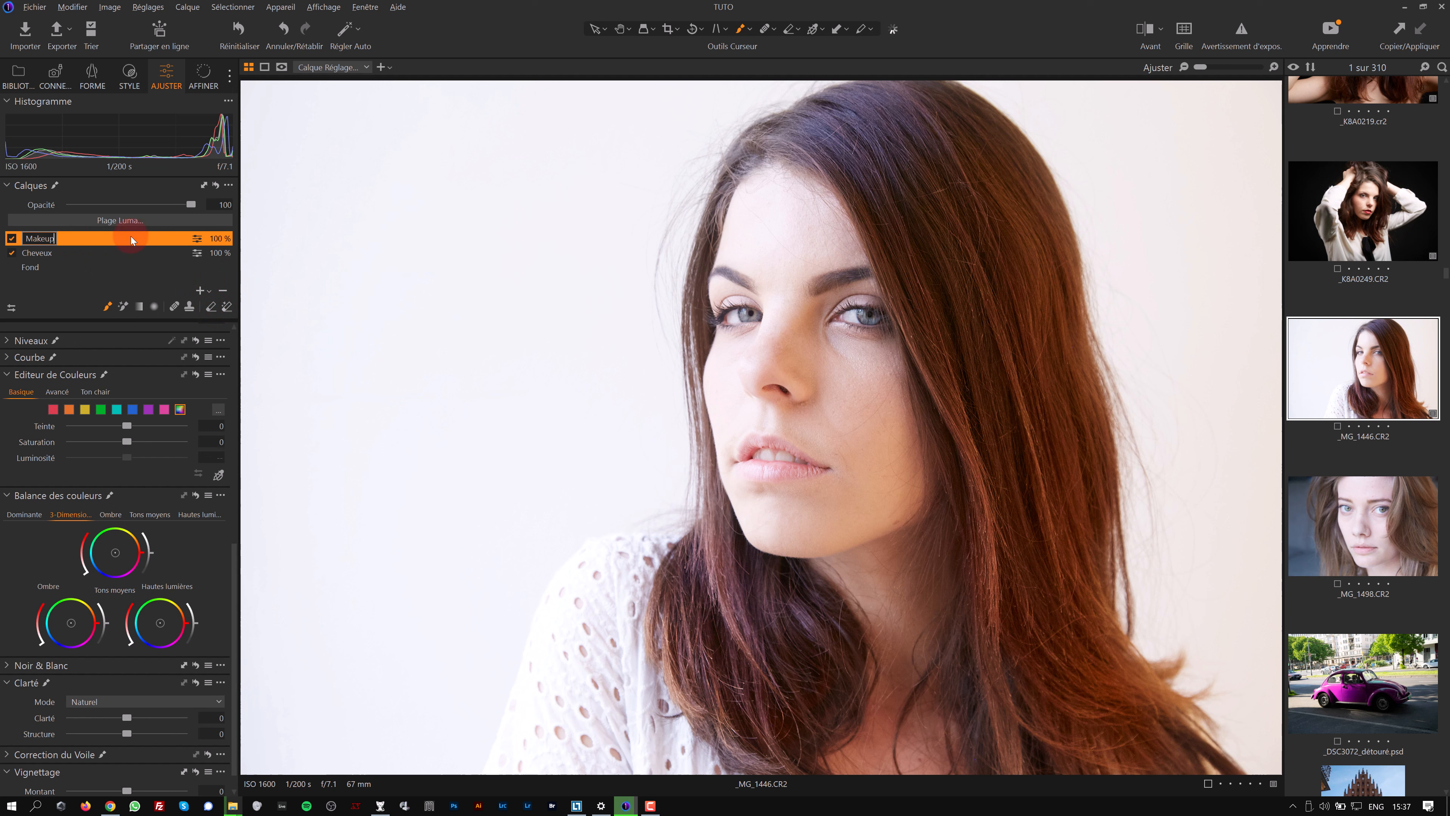
# Paint the Makeup layer's mask over both eyes and the lips with a smaller brush, checking it with the overlay
pyautogui.click(107, 306)
pyautogui.moveTo(759, 285); pyautogui.dragTo(746, 304)
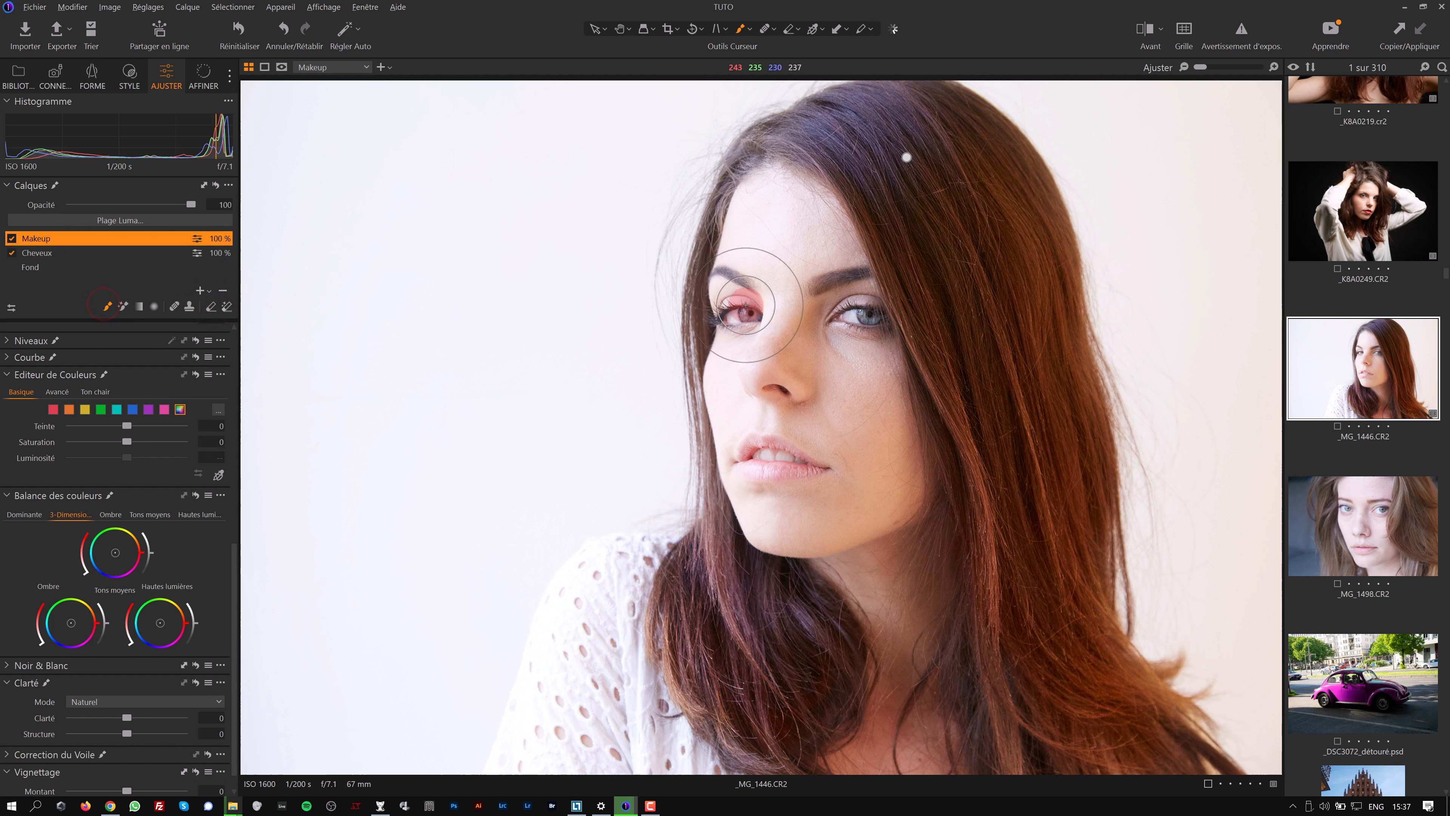
pyautogui.rightClick(744, 311)
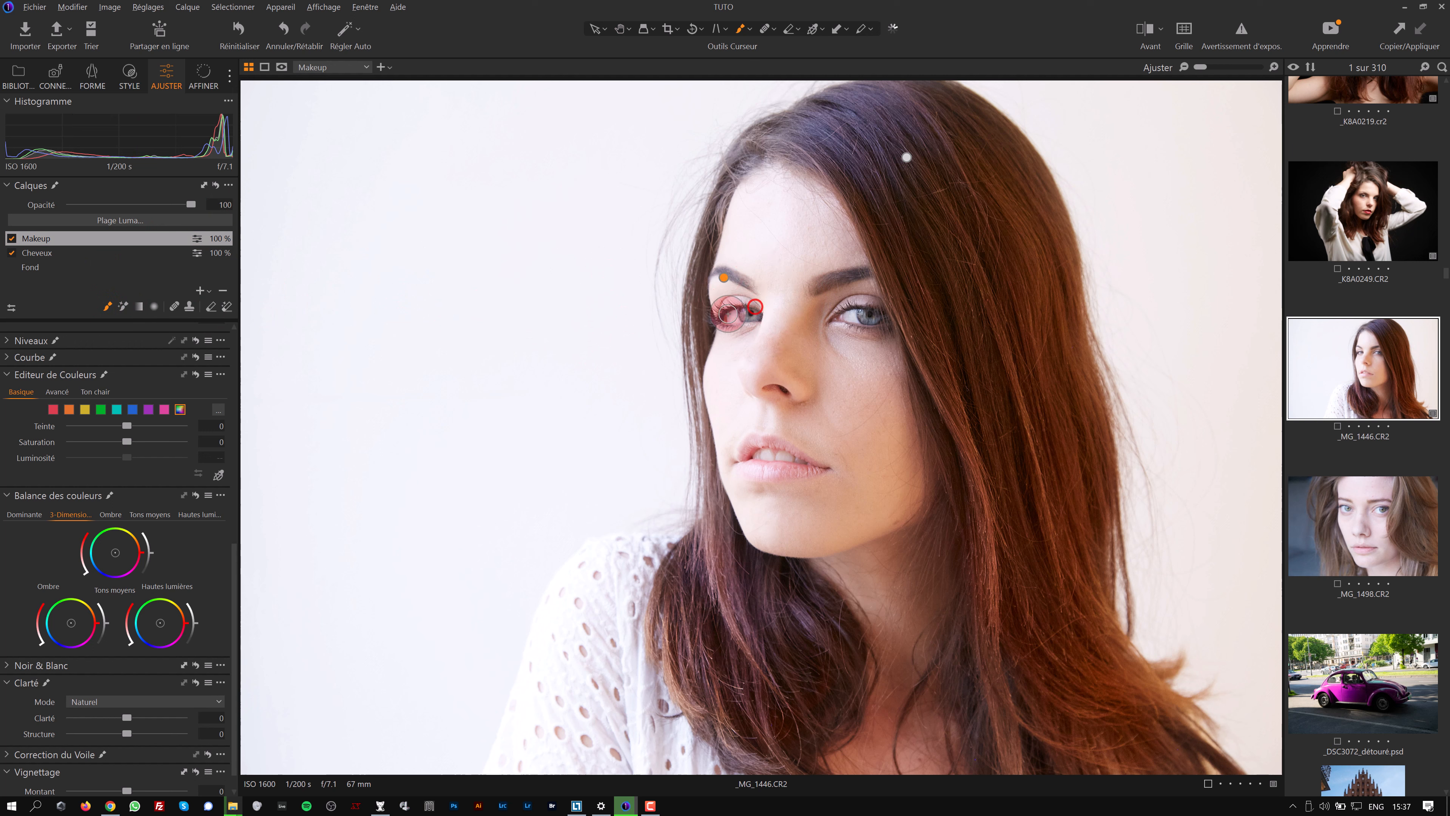
pyautogui.moveTo(728, 313); pyautogui.dragTo(731, 312)
pyautogui.moveTo(814, 287)
pyautogui.mouseDown()
pyautogui.moveTo(860, 281)
pyautogui.moveTo(844, 310)
pyautogui.mouseUp()
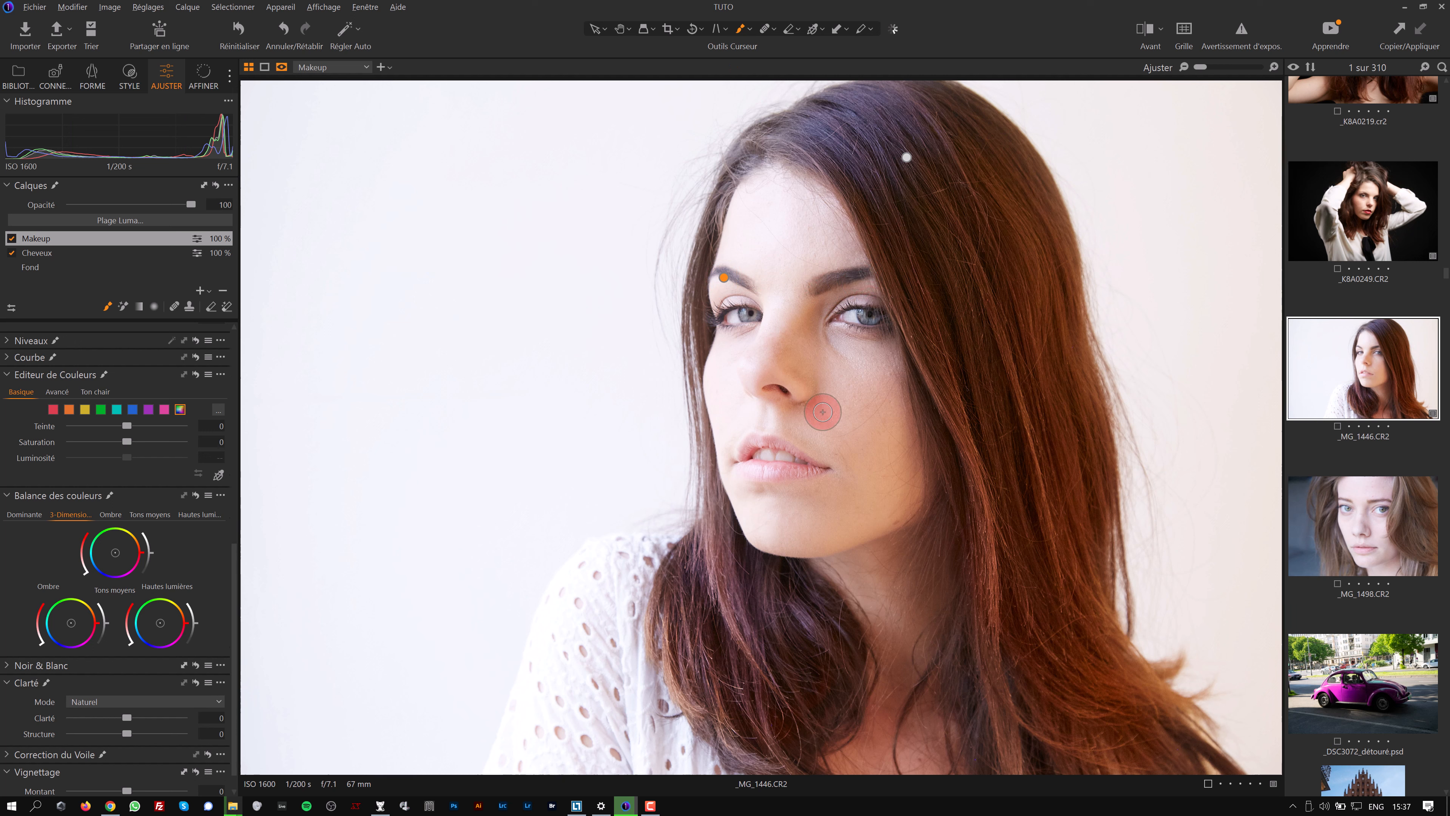
pyautogui.press('m')
pyautogui.moveTo(745, 452)
pyautogui.mouseDown()
pyautogui.moveTo(774, 441)
pyautogui.moveTo(816, 464)
pyautogui.moveTo(746, 465)
pyautogui.moveTo(810, 473)
pyautogui.mouseUp()
pyautogui.press('m')
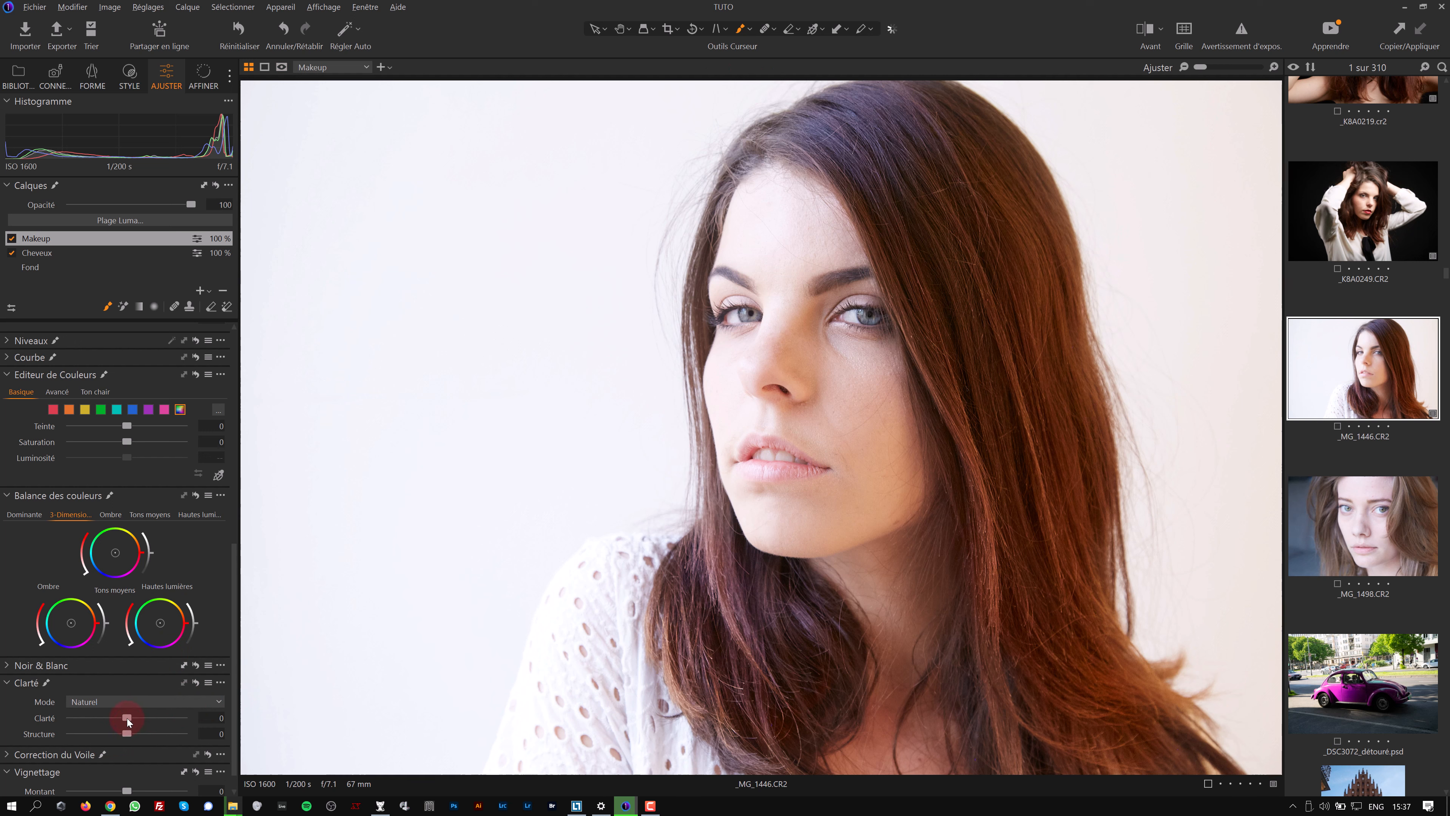
# Set the Makeup layer's structure to 49 and its color saturation to 11.3
pyautogui.moveTo(127, 733); pyautogui.dragTo(155, 735)
pyautogui.click(122, 441)
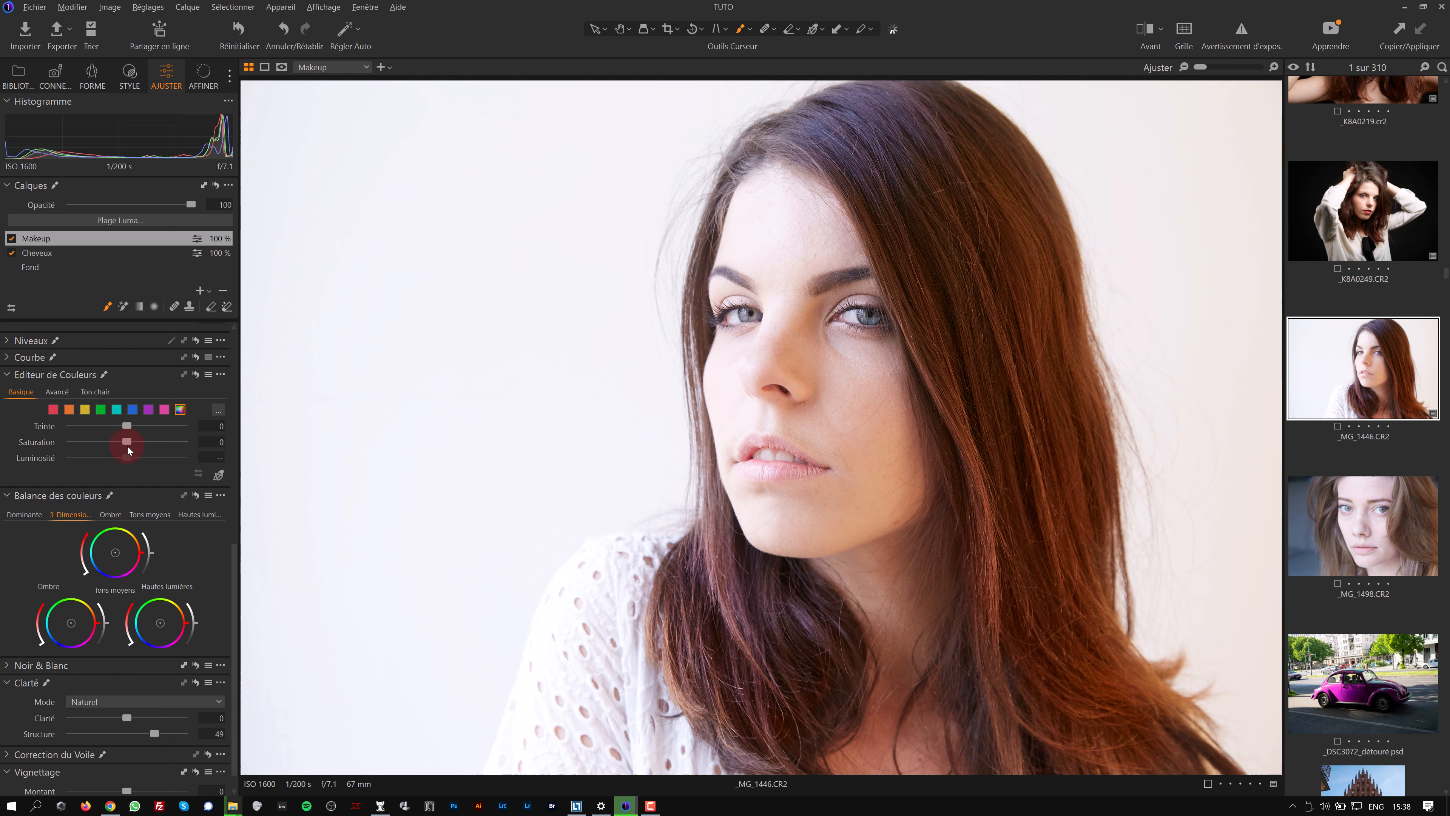
pyautogui.moveTo(128, 447); pyautogui.dragTo(137, 443)
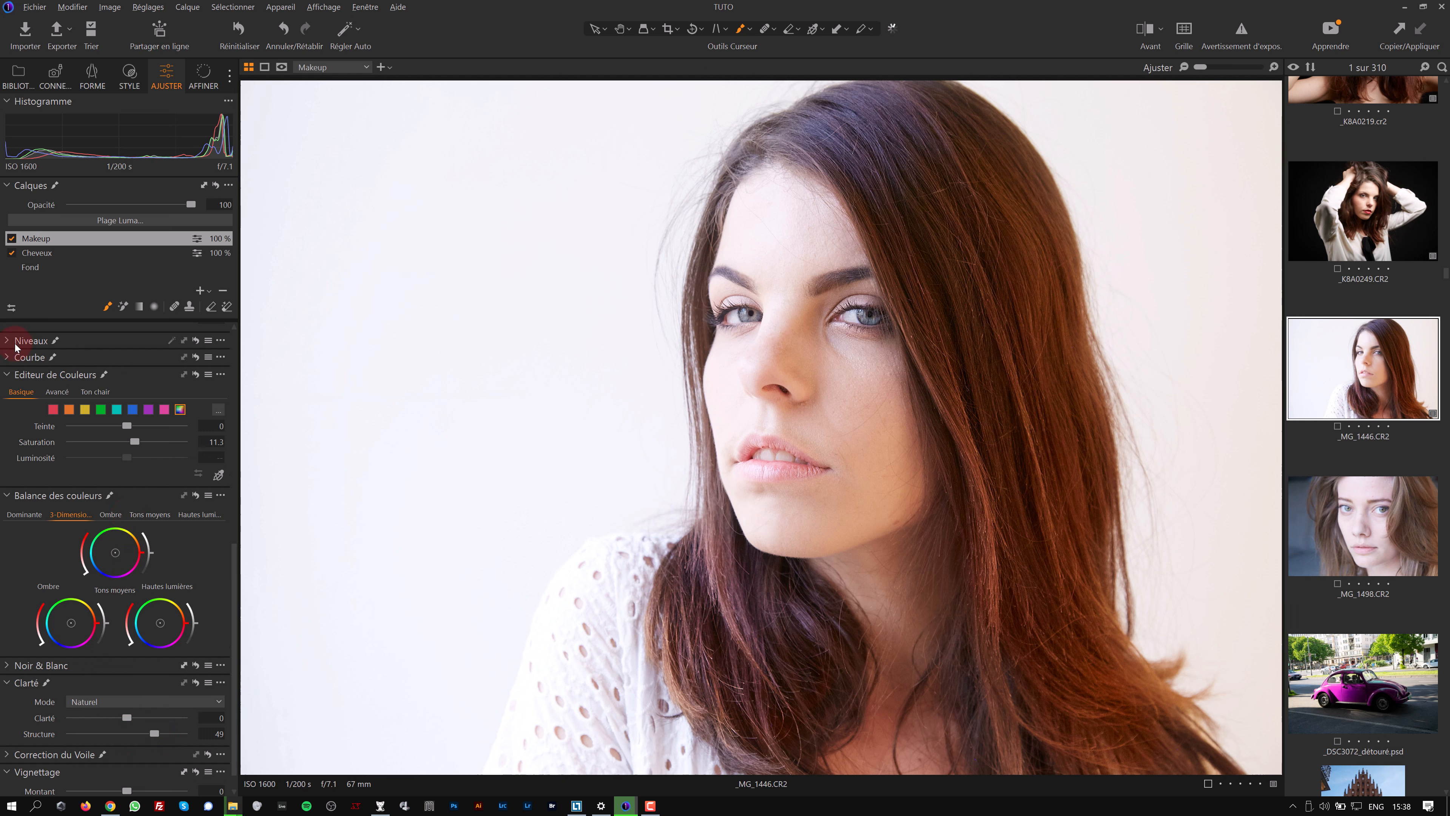
# Set the Makeup layer's contrast to 13 and highlights to -28, comparing the result with the layer switched off and on
pyautogui.scroll(5, 41, 417)
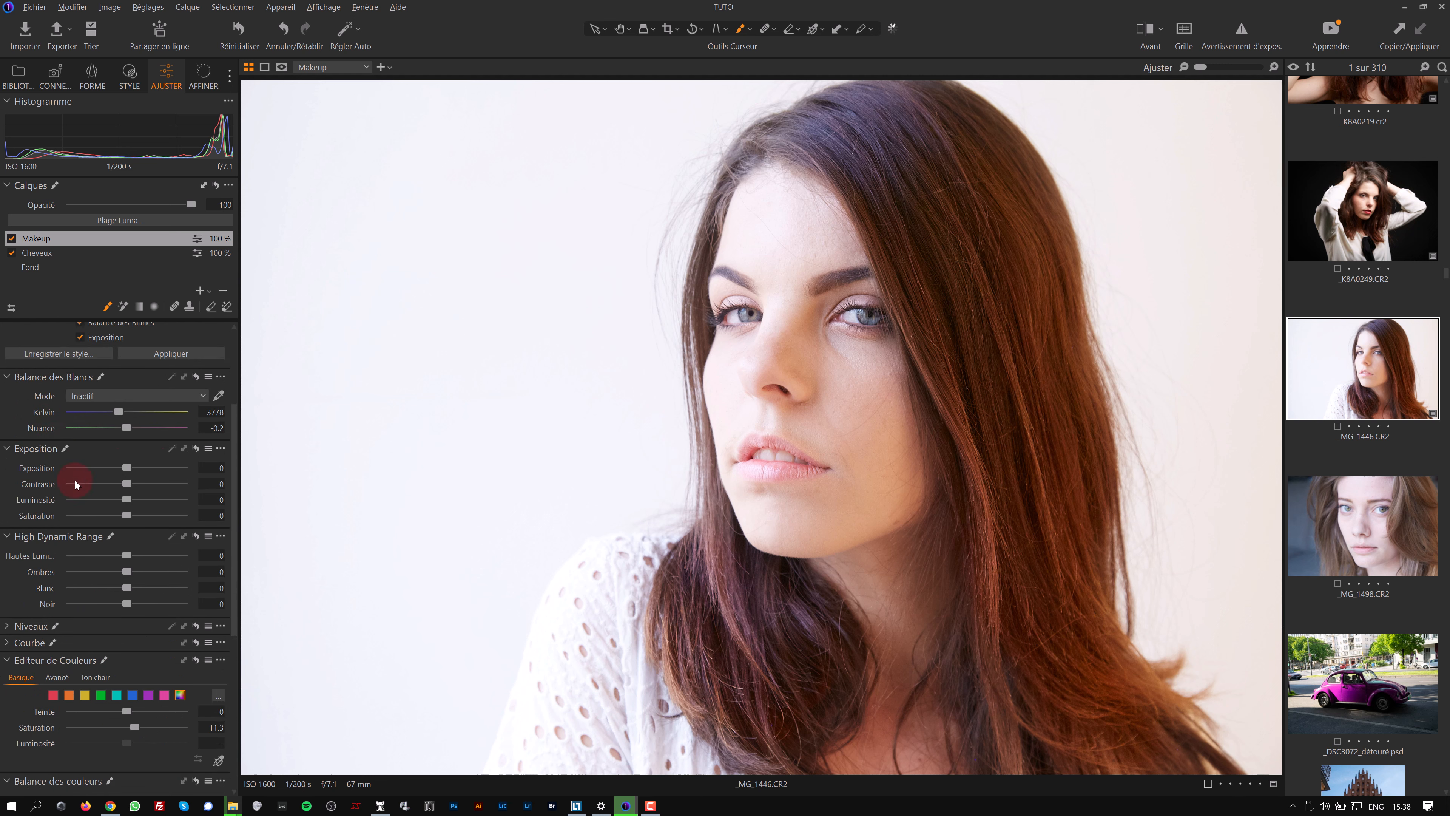
pyautogui.moveTo(142, 484); pyautogui.dragTo(144, 485)
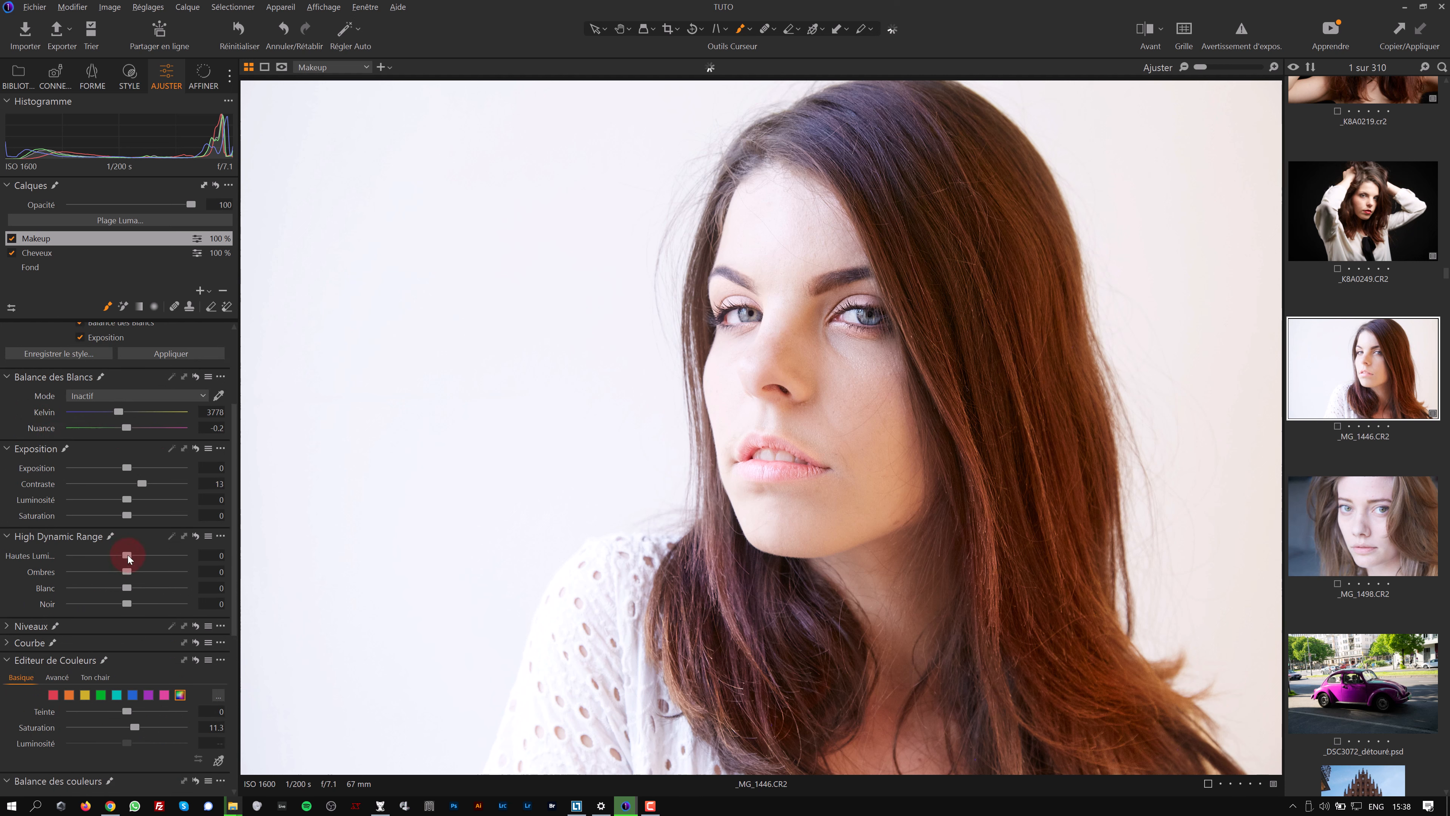
pyautogui.moveTo(128, 556); pyautogui.dragTo(116, 555)
pyautogui.click(11, 239)
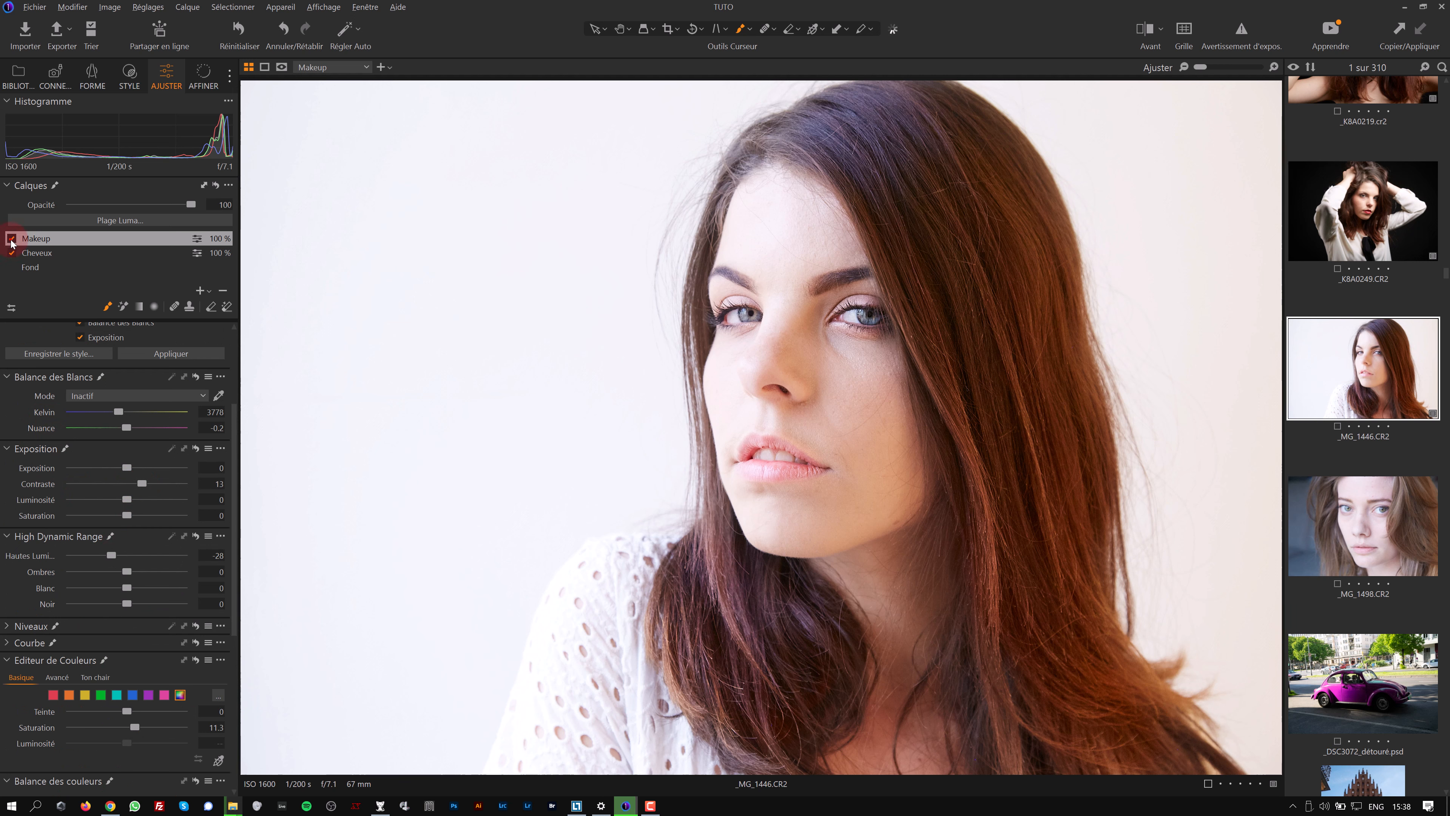
pyautogui.click(11, 238)
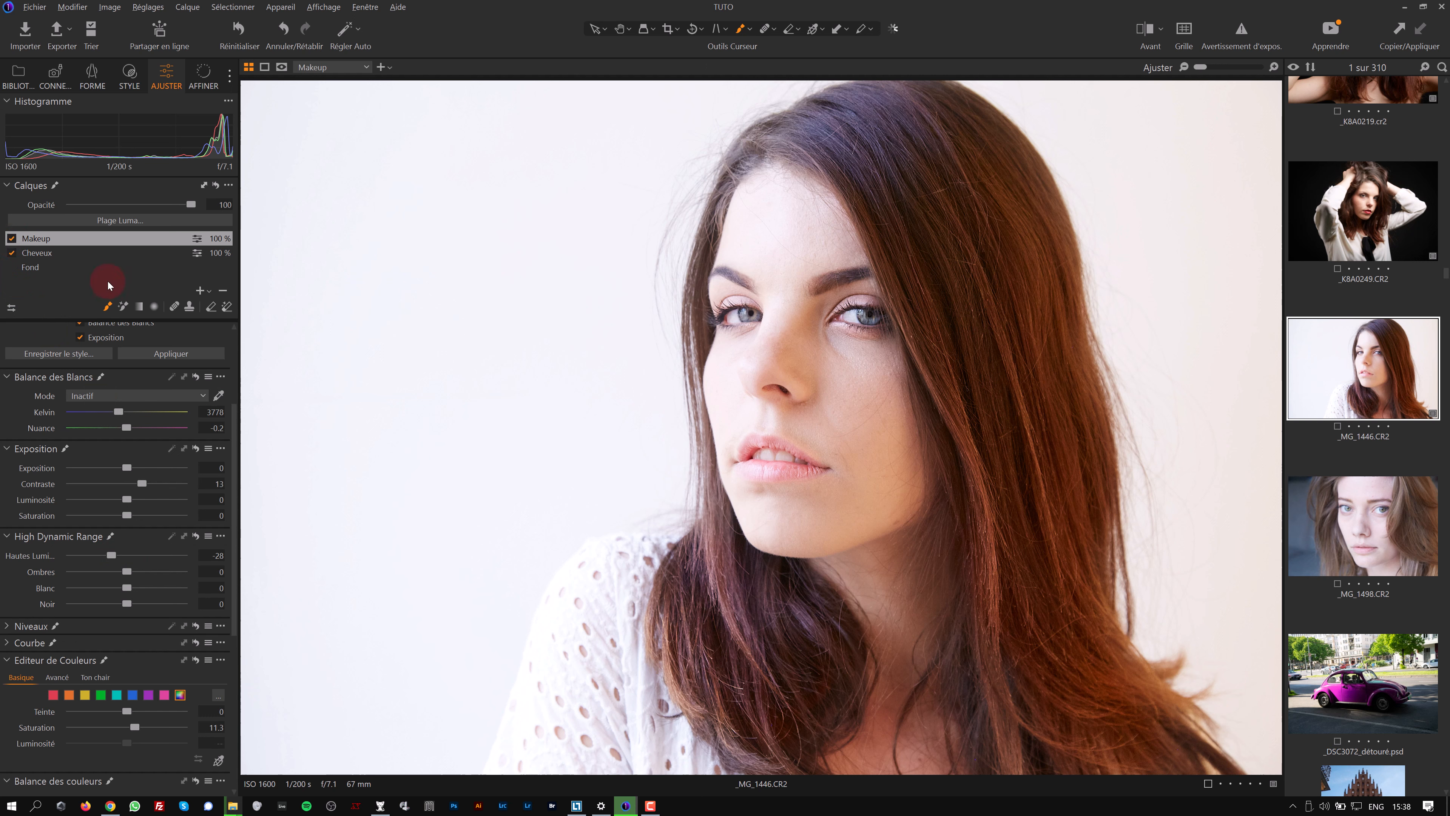
pyautogui.click(96, 279)
# Save the Makeup and Cheveux layers as a custom style named JP_Makeup 1
pyautogui.click(138, 76)
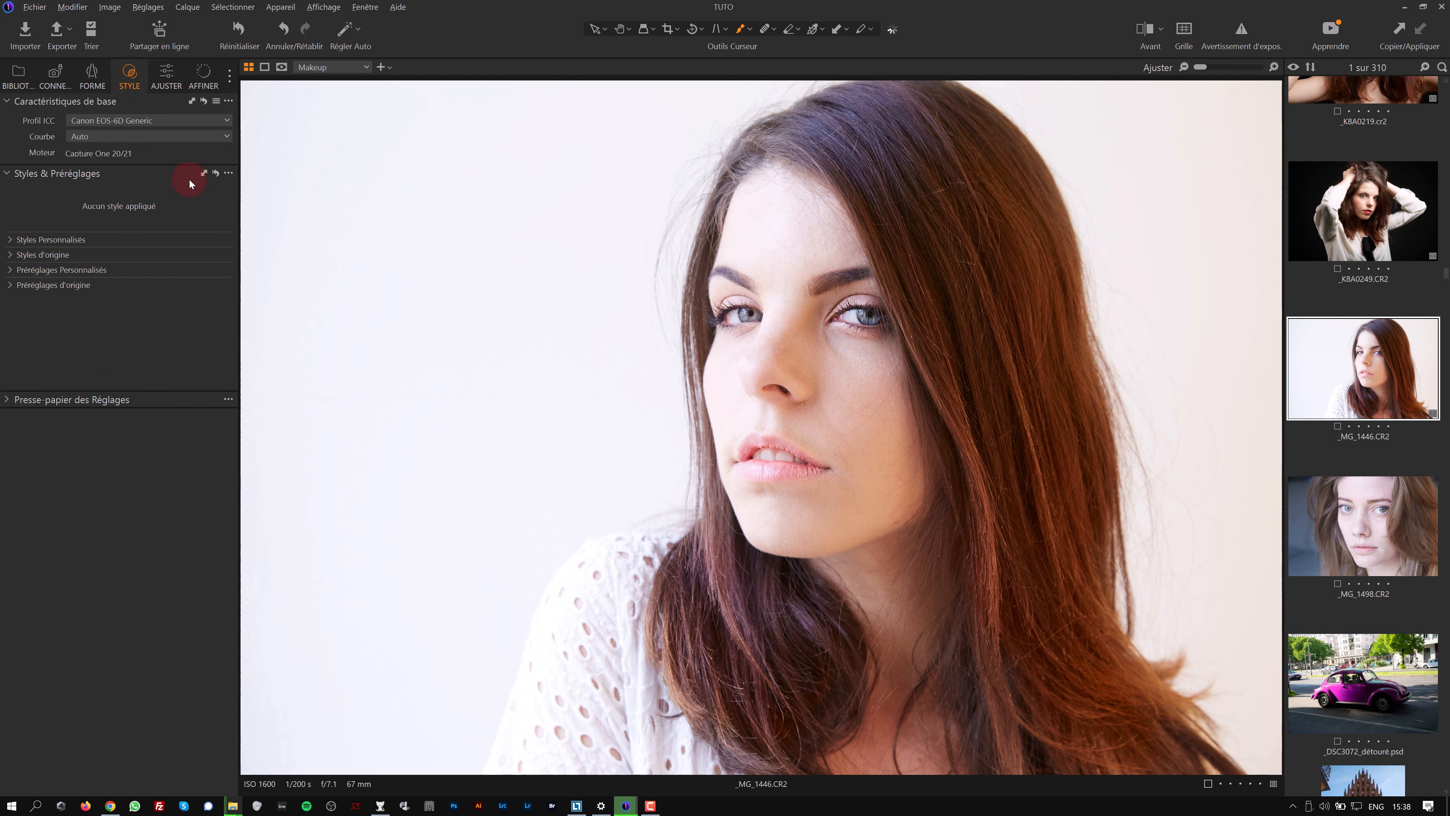
pyautogui.click(229, 174)
pyautogui.click(308, 191)
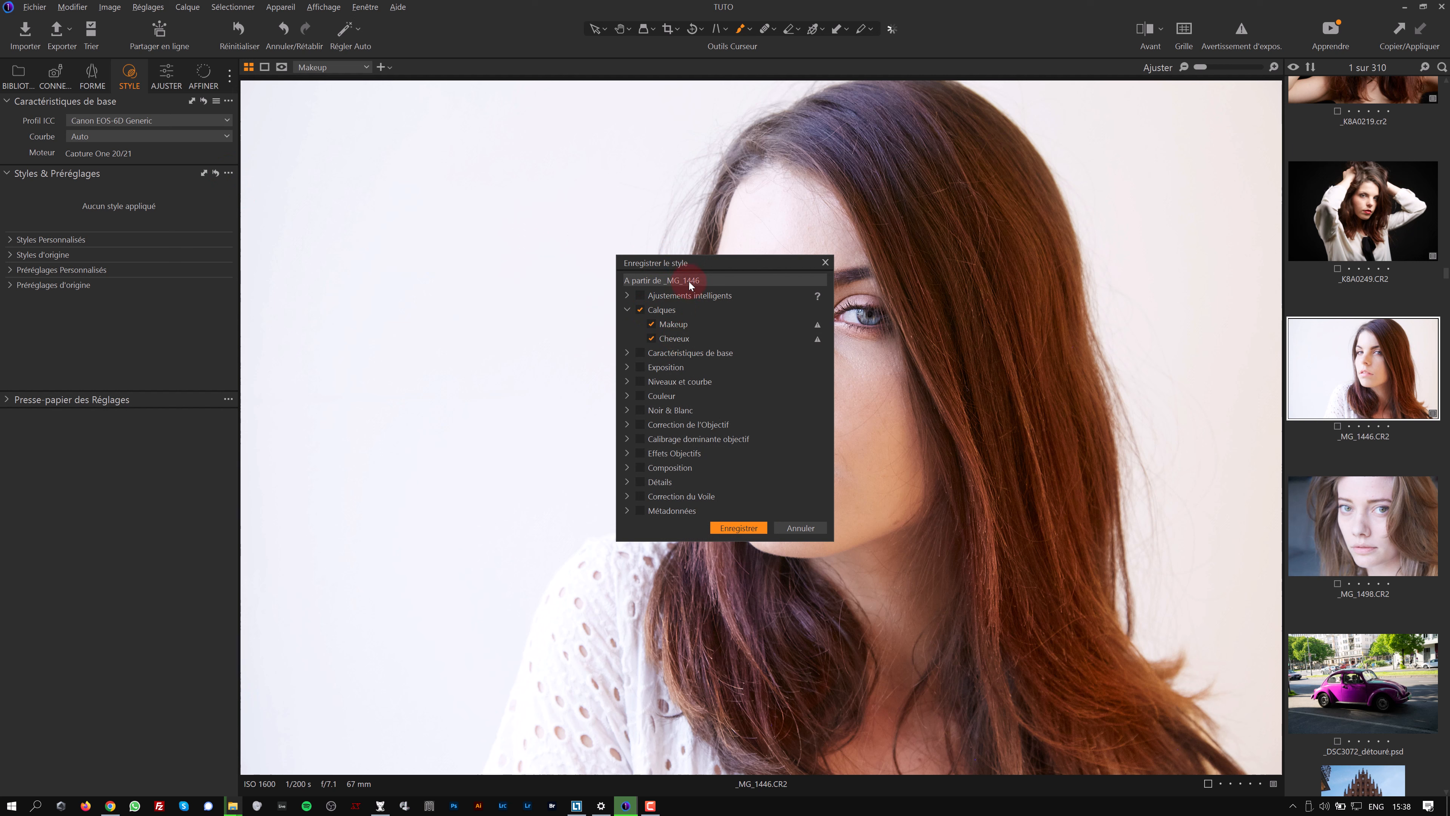
pyautogui.click(738, 528)
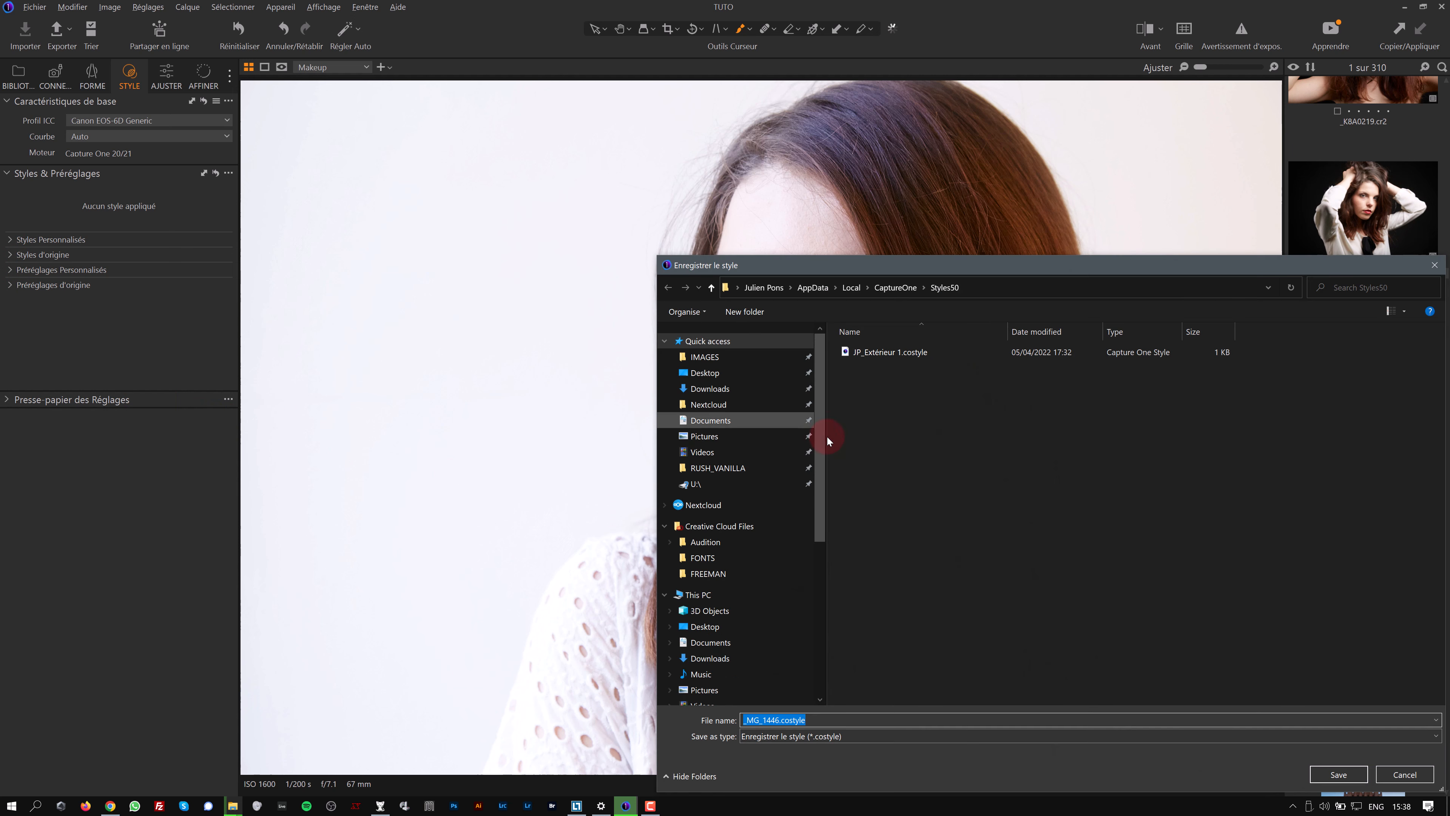
pyautogui.click(860, 355)
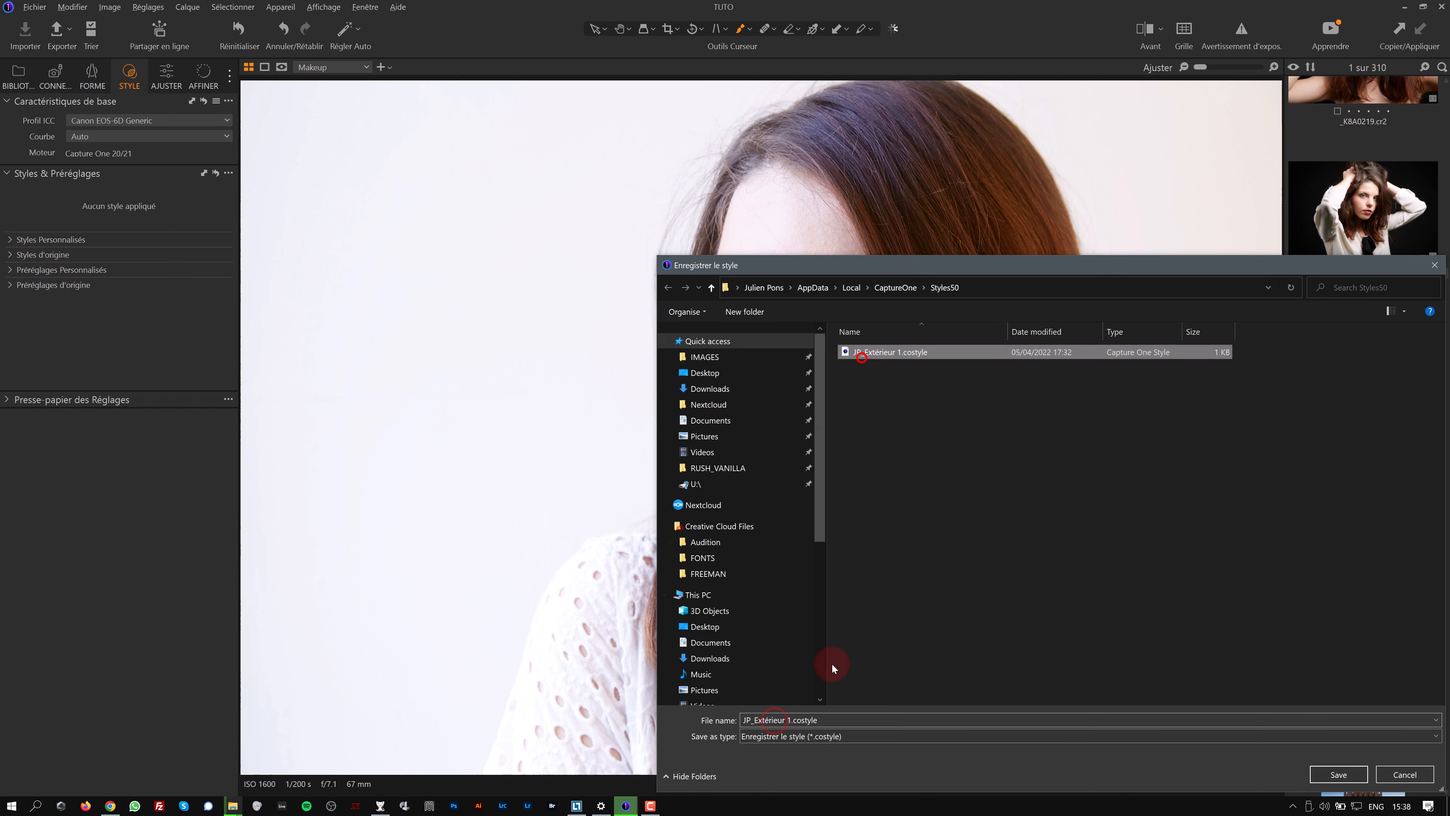
pyautogui.click(753, 720)
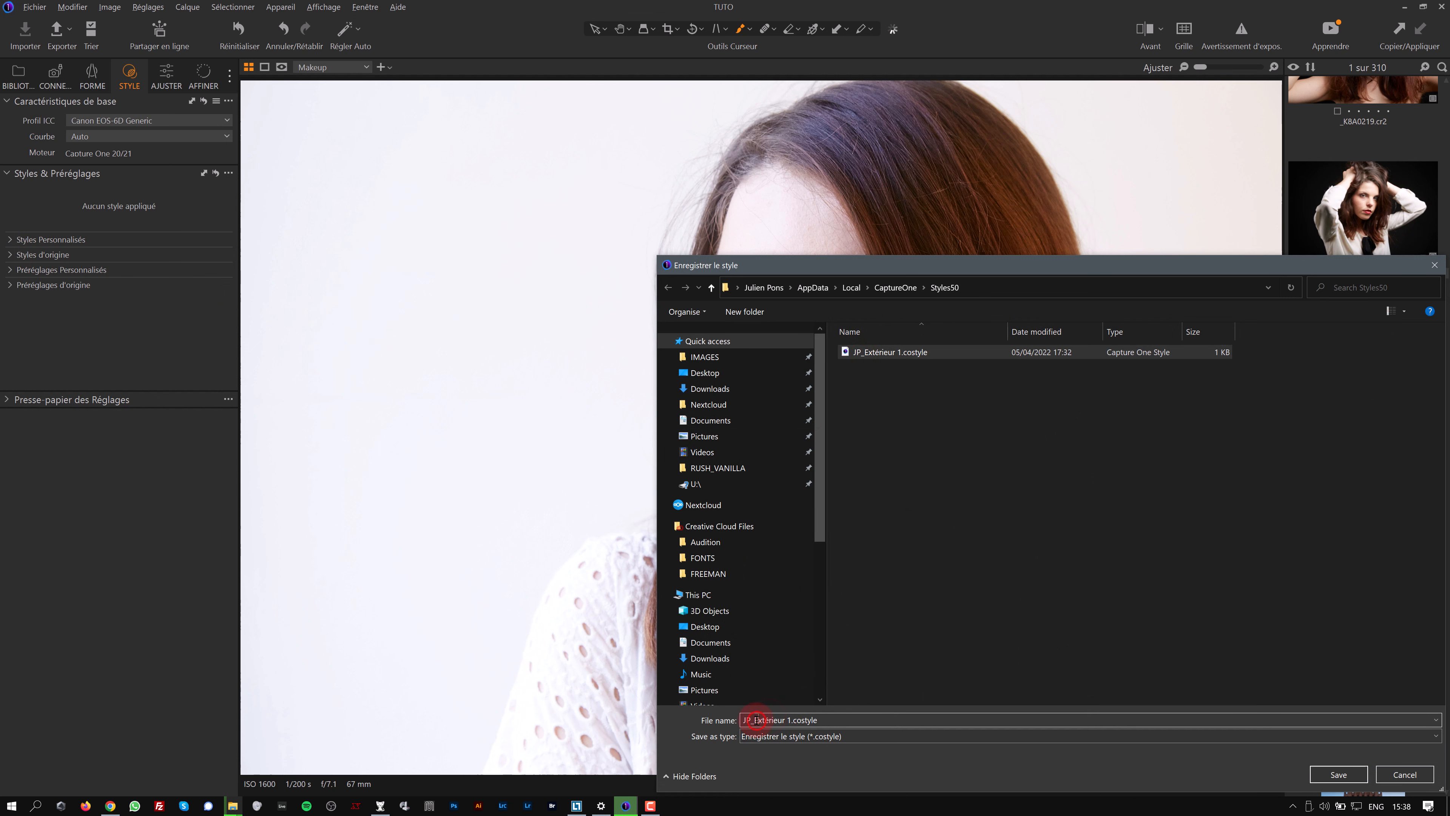
pyautogui.doubleClick(754, 720)
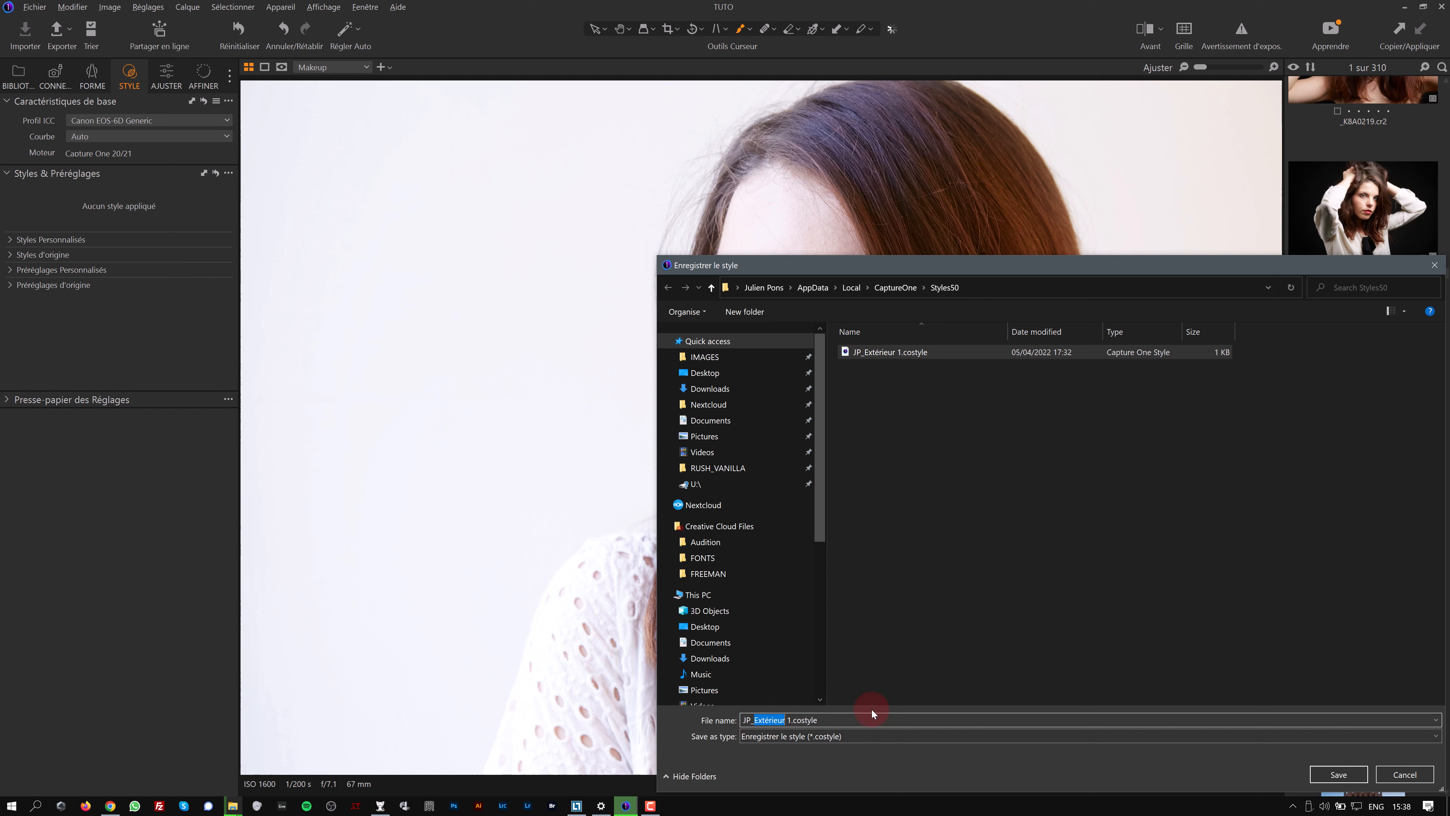
pyautogui.write('Makeup')
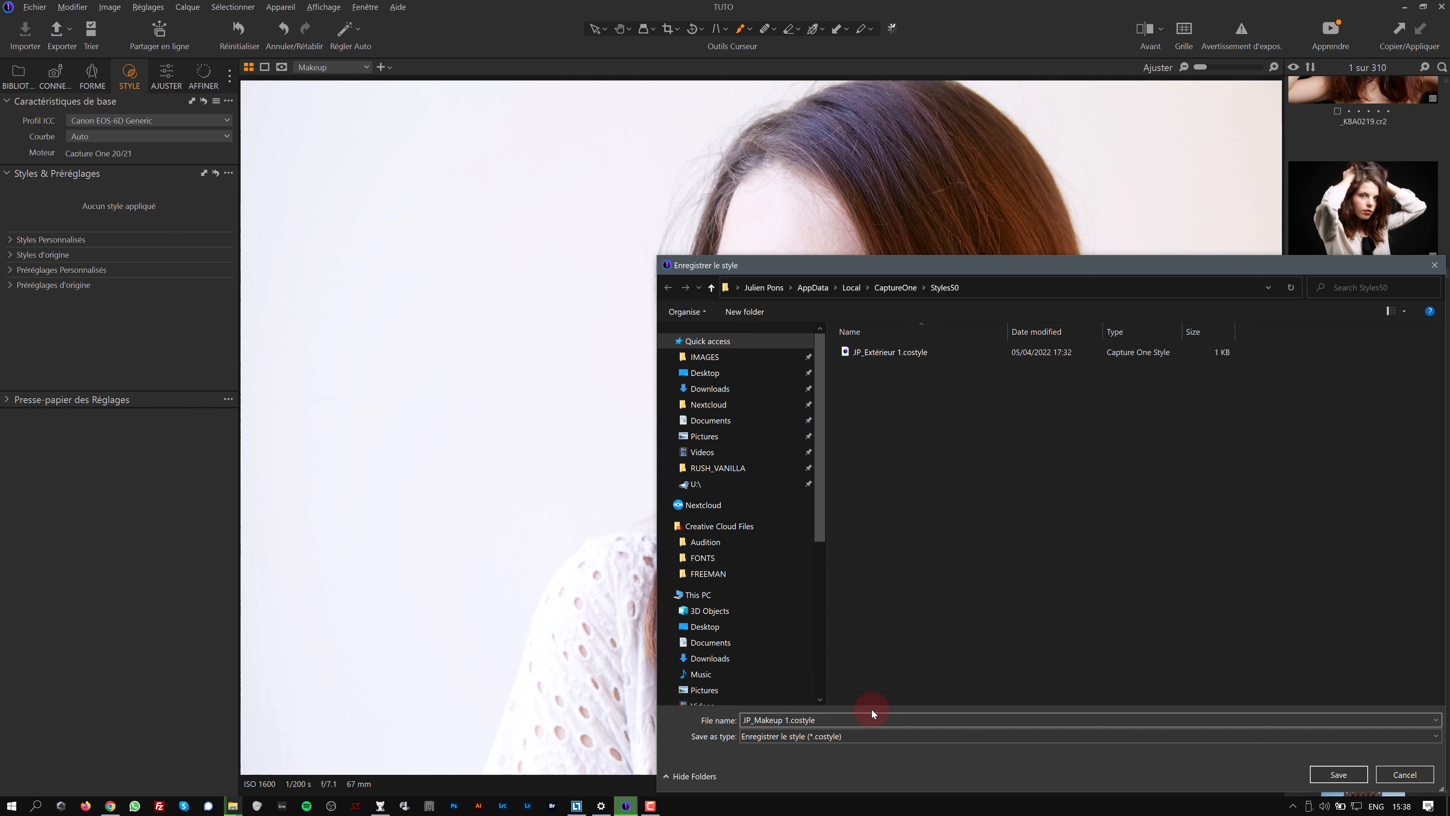
pyautogui.click(1338, 774)
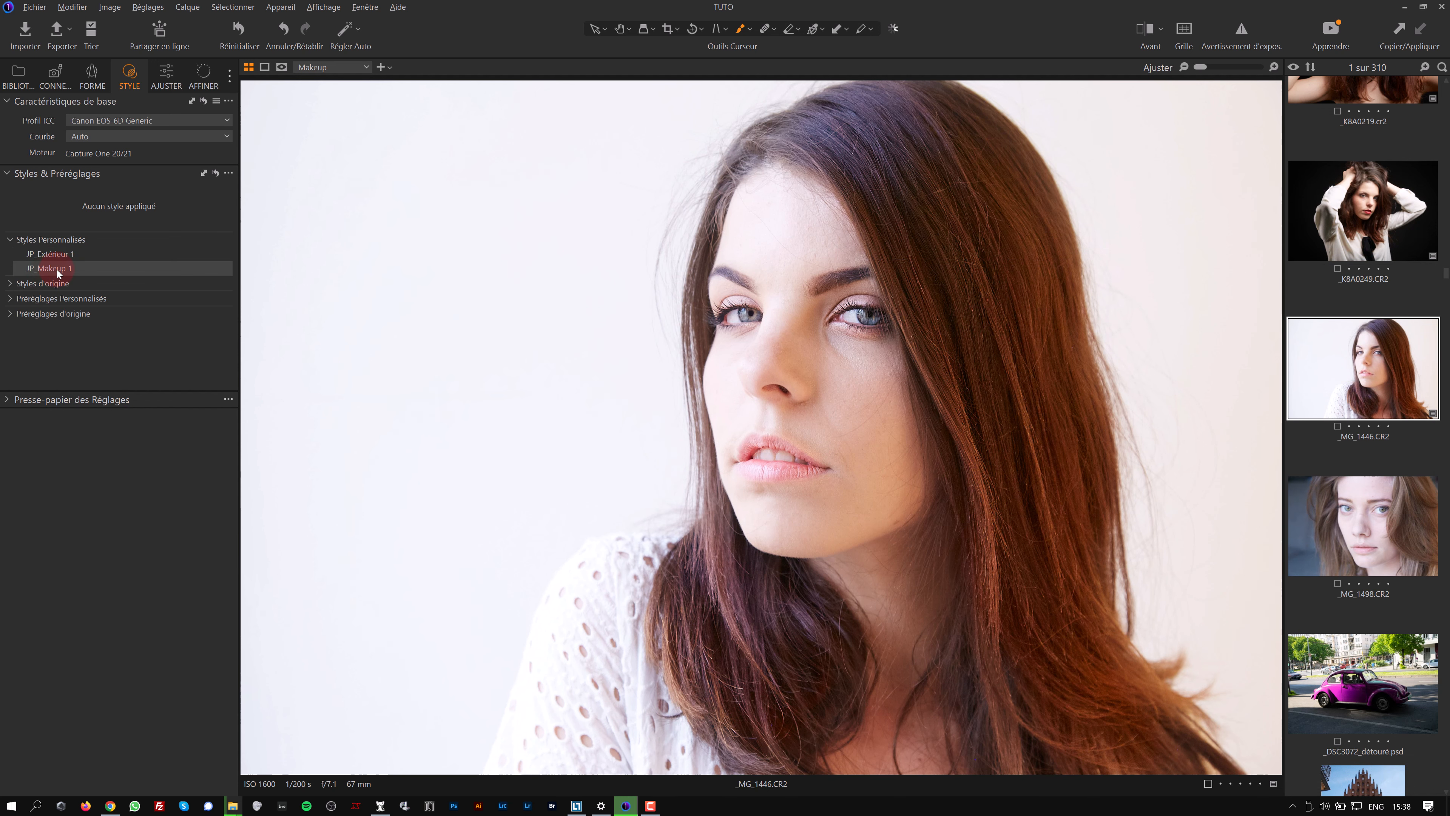
# Apply the custom style JP_Makeup 1 to portrait _MG_1498.CR2 and show its layers
pyautogui.click(1344, 545)
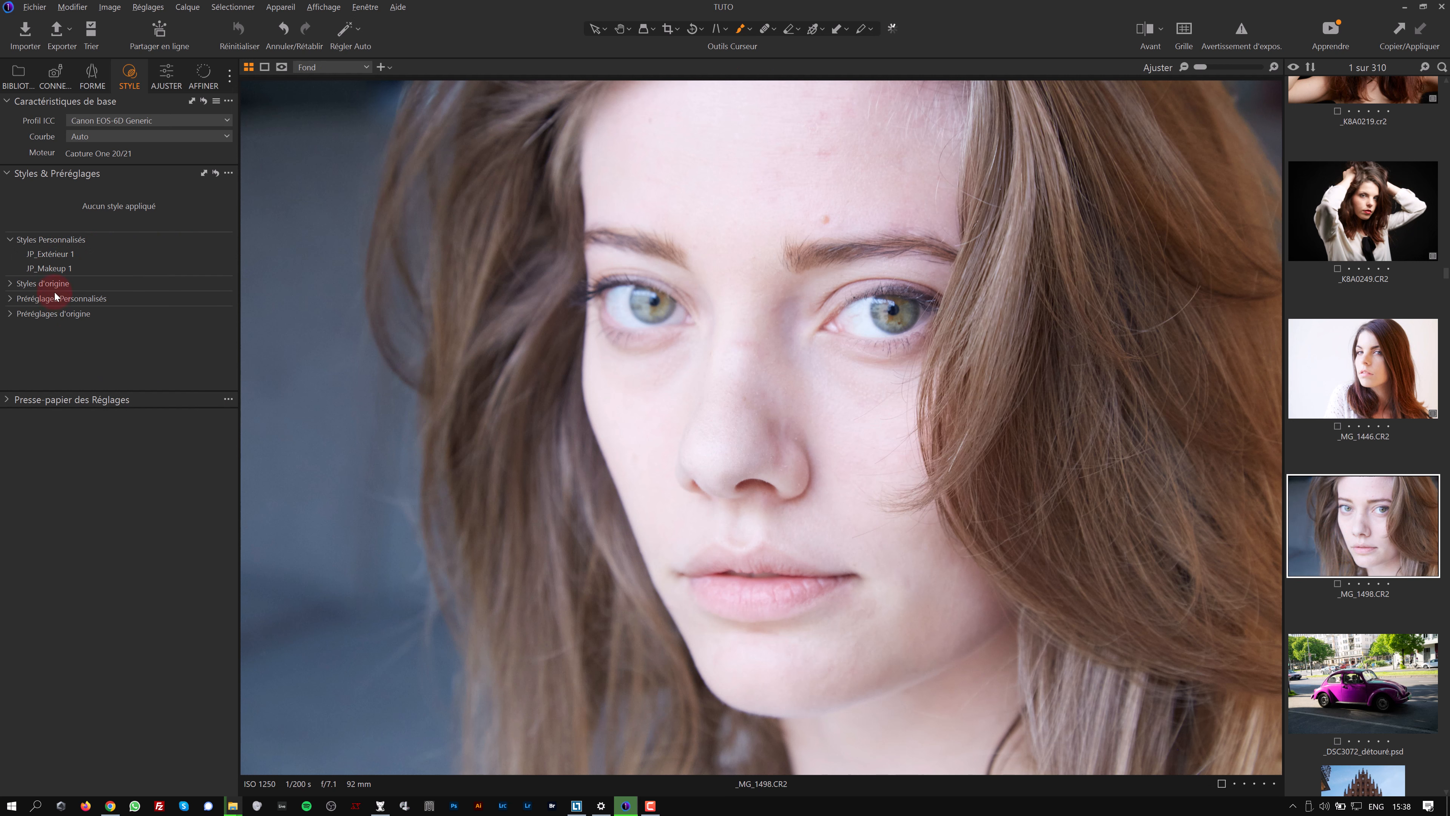
pyautogui.click(59, 270)
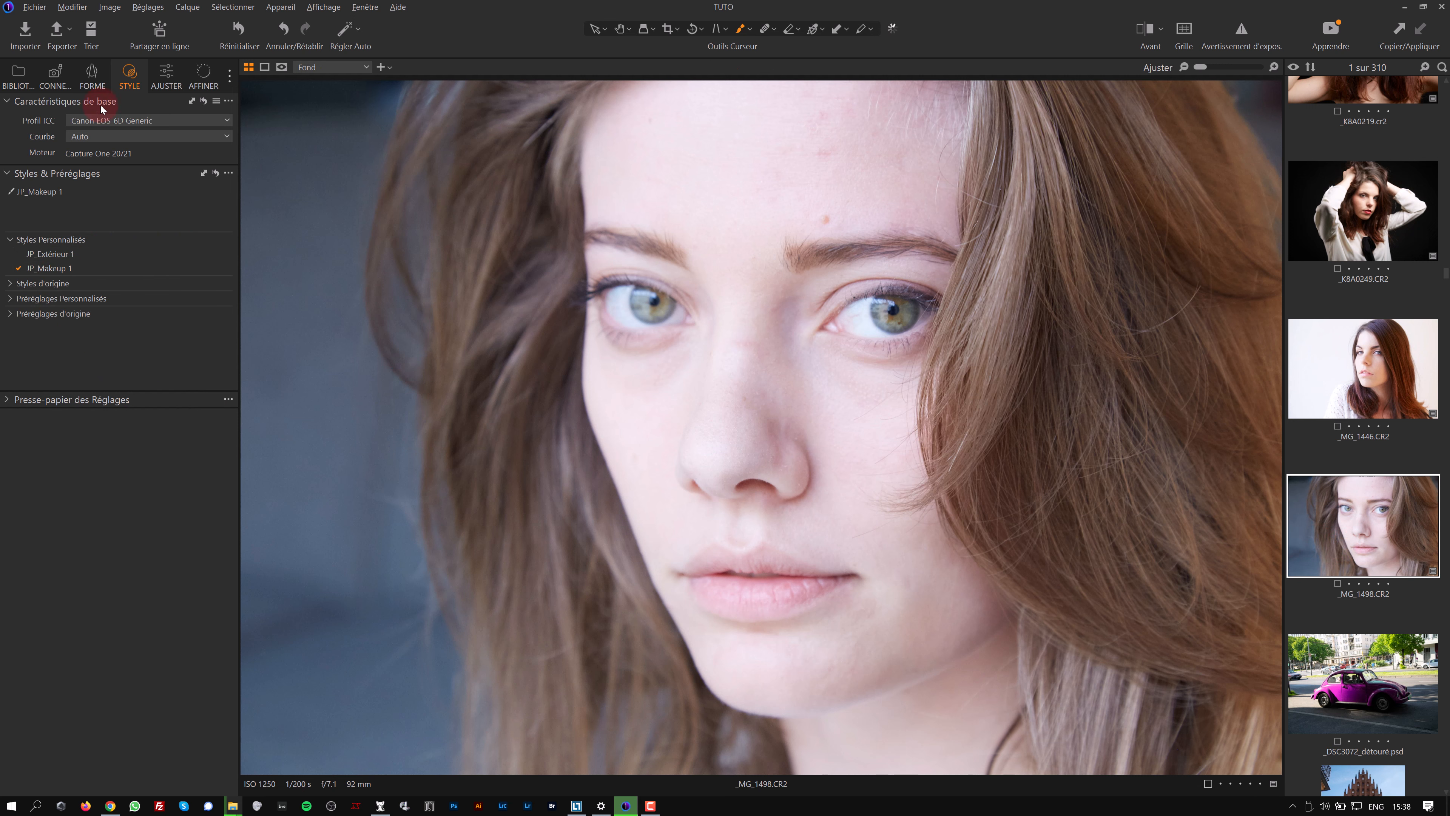
pyautogui.click(137, 84)
pyautogui.click(170, 81)
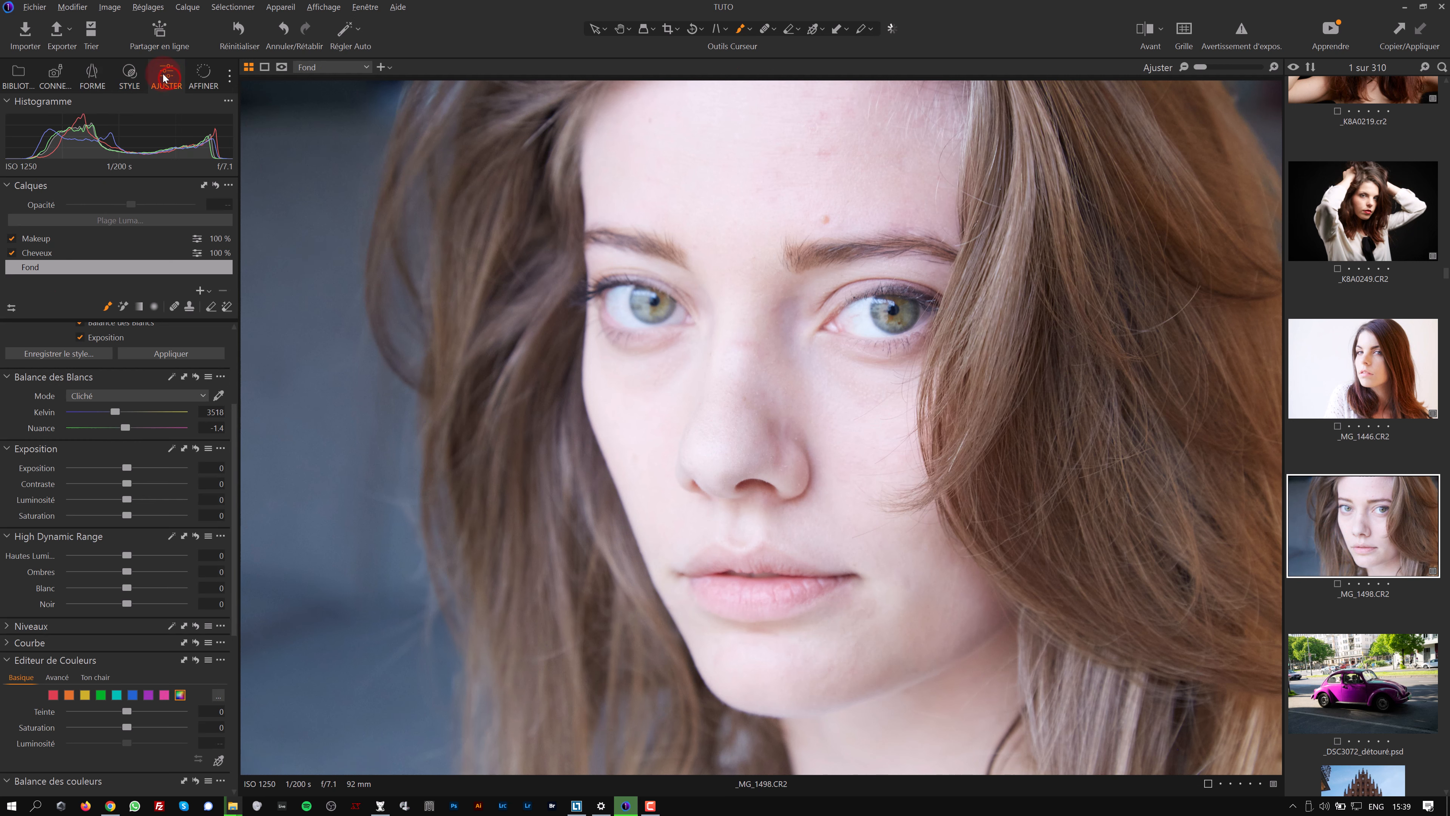
# Review the Makeup and Cheveux layers from the style and try a lower opacity on Cheveux
pyautogui.click(41, 242)
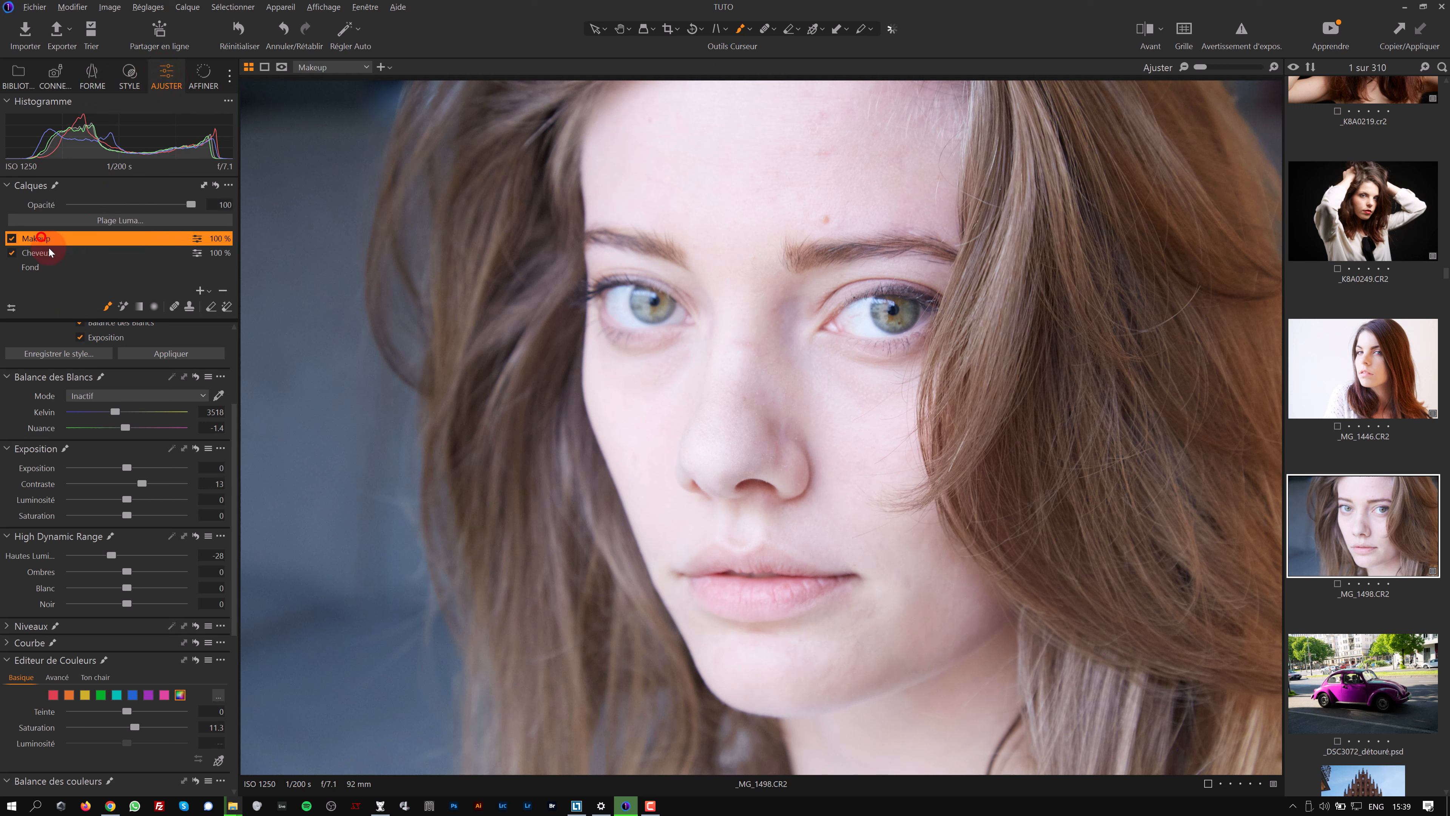
pyautogui.click(47, 254)
pyautogui.click(221, 240)
pyautogui.click(218, 254)
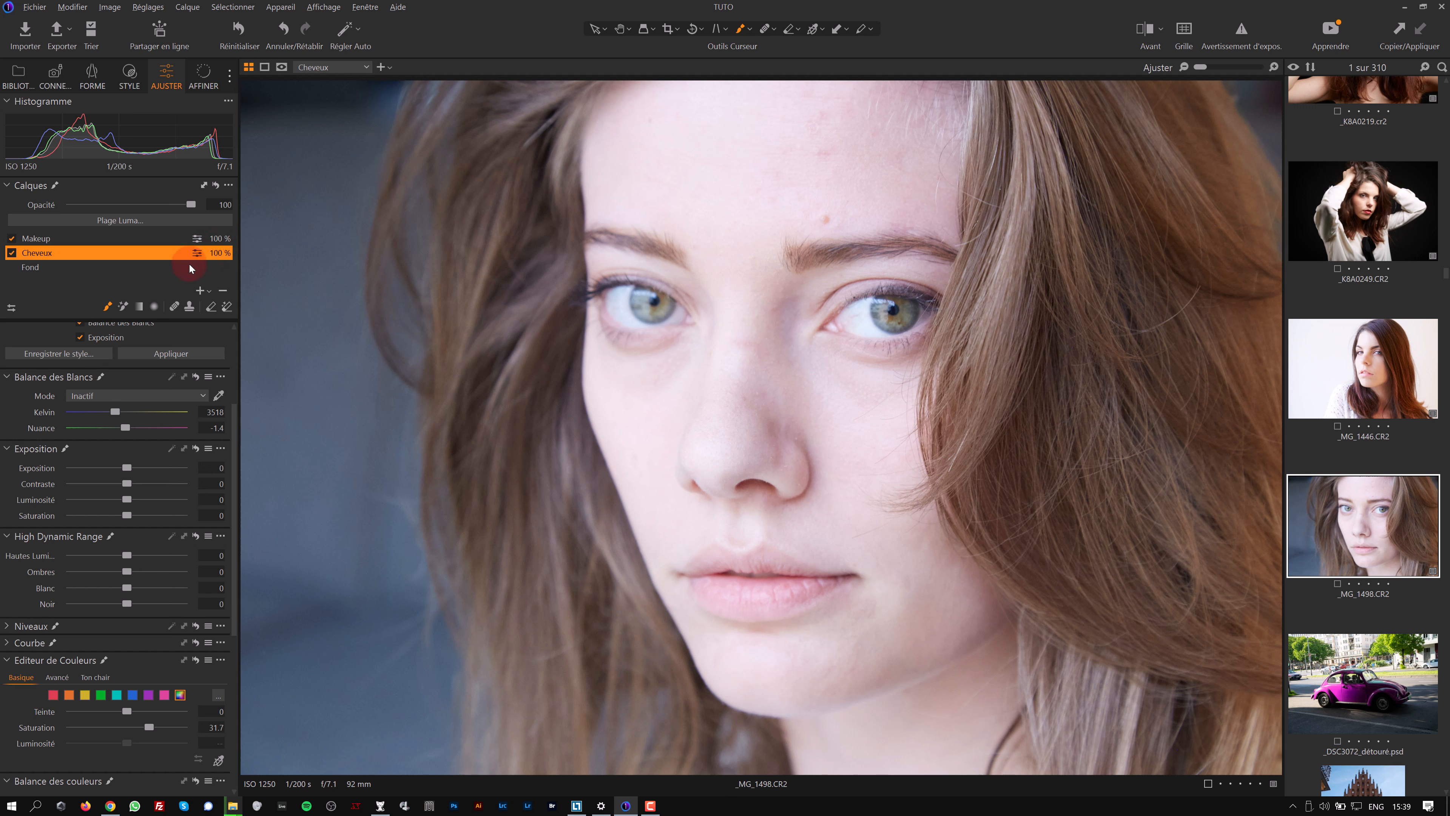
pyautogui.moveTo(190, 205); pyautogui.dragTo(165, 205)
pyautogui.click(216, 251)
# Paint the Cheveux layer's mask over the hair on both sides of the face with a large brush
pyautogui.scroll(5, 605, 328)
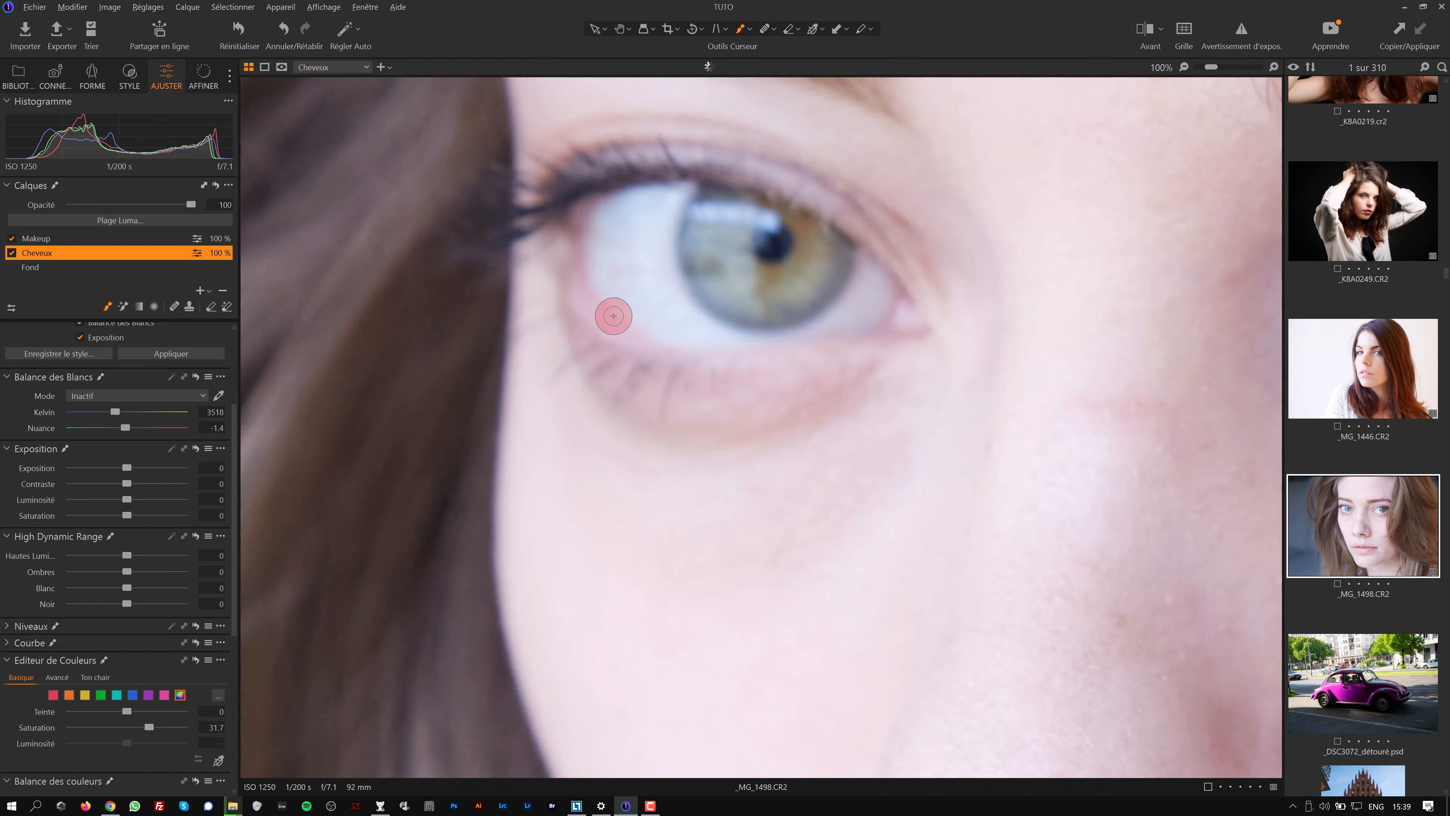
pyautogui.scroll(-5, 613, 316)
pyautogui.rightClick(570, 306)
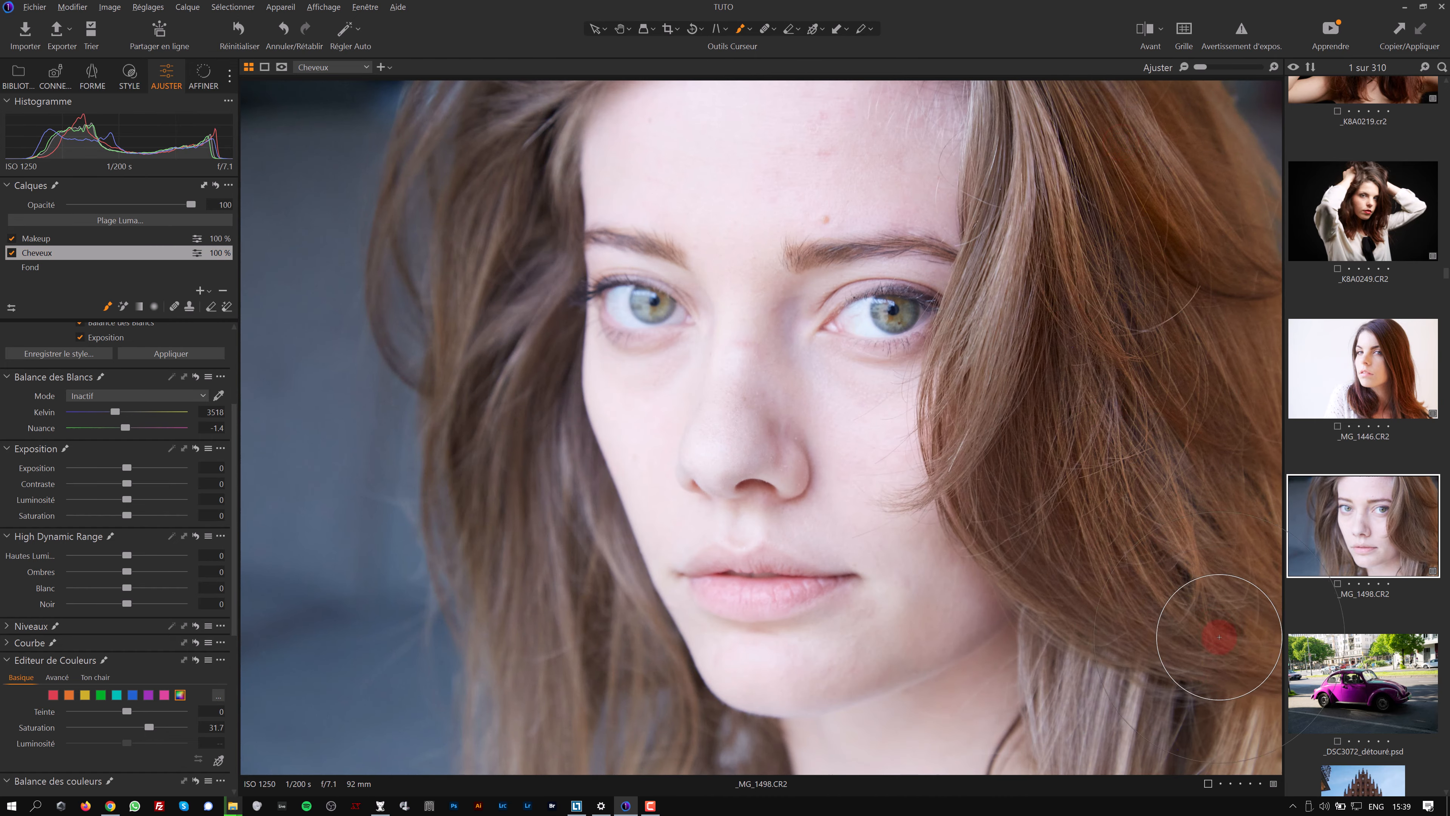
pyautogui.moveTo(1219, 636); pyautogui.dragTo(1168, 328)
pyautogui.moveTo(470, 162)
pyautogui.mouseDown()
pyautogui.moveTo(496, 262)
pyautogui.moveTo(484, 477)
pyautogui.moveTo(543, 712)
pyautogui.mouseUp()
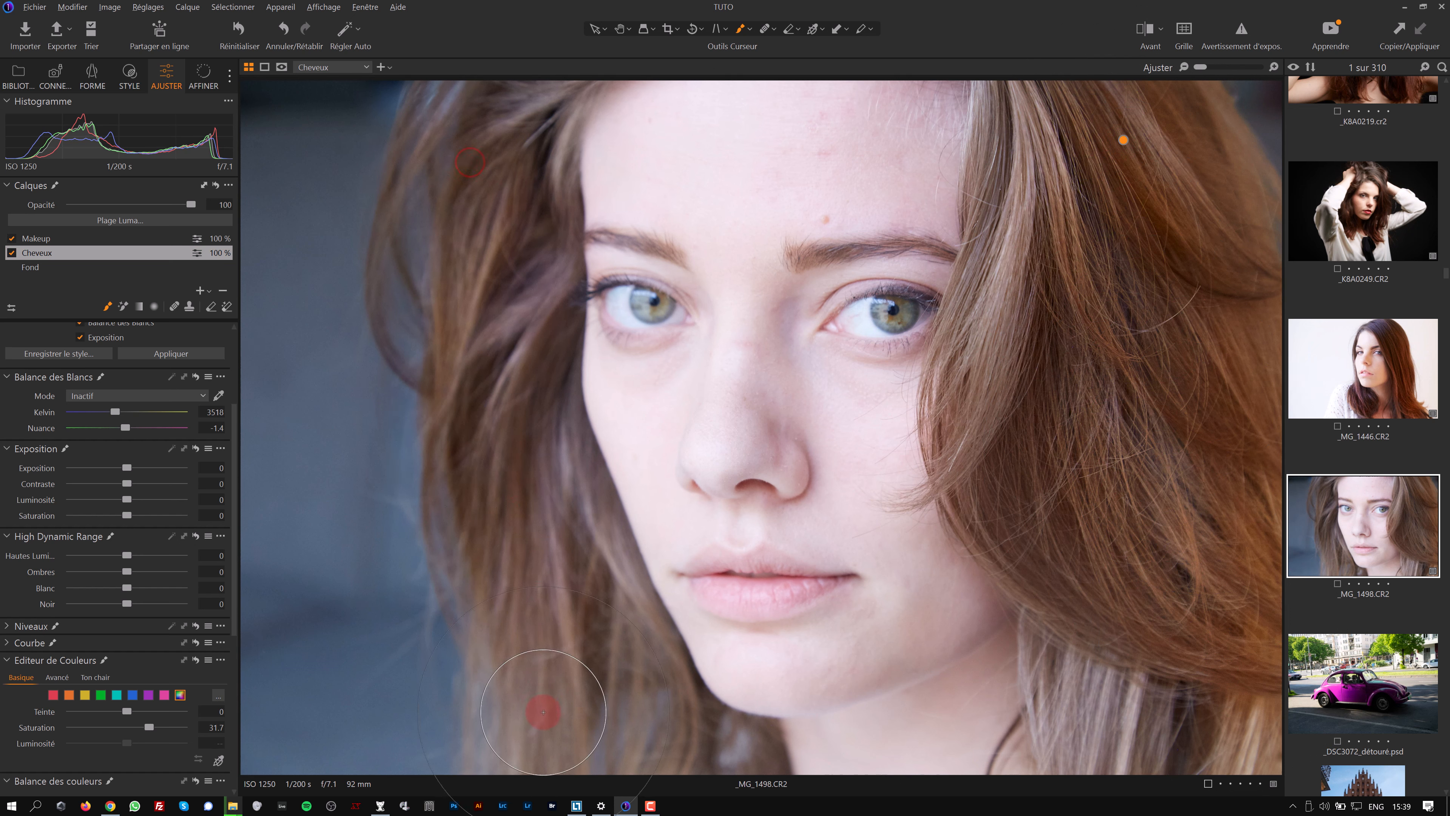
# Paint the Makeup layer's mask over the eyebrows, eyes and lips with an 81 px brush
pyautogui.click(57, 238)
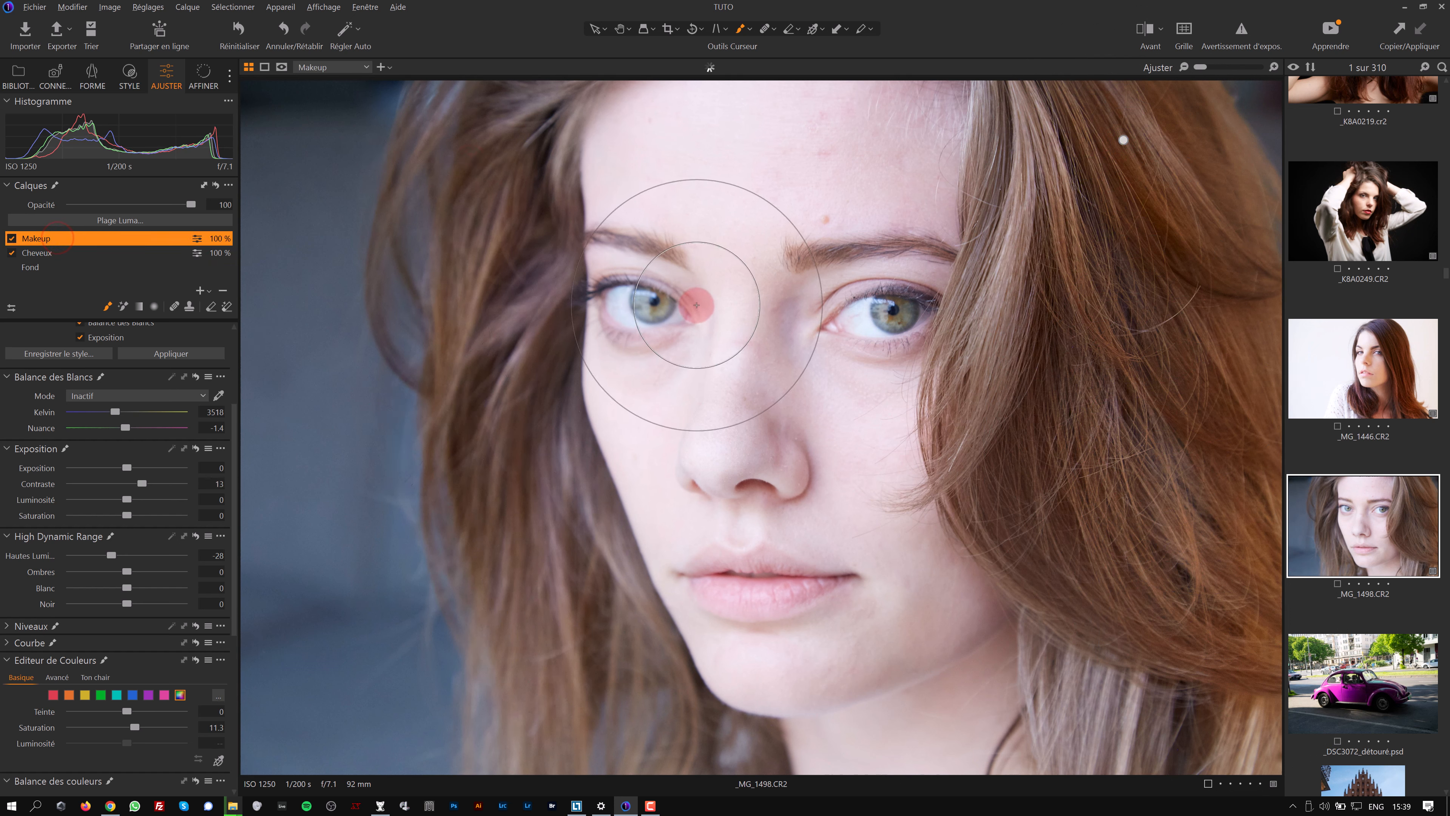
pyautogui.rightClick(709, 313)
pyautogui.moveTo(709, 312); pyautogui.dragTo(681, 311)
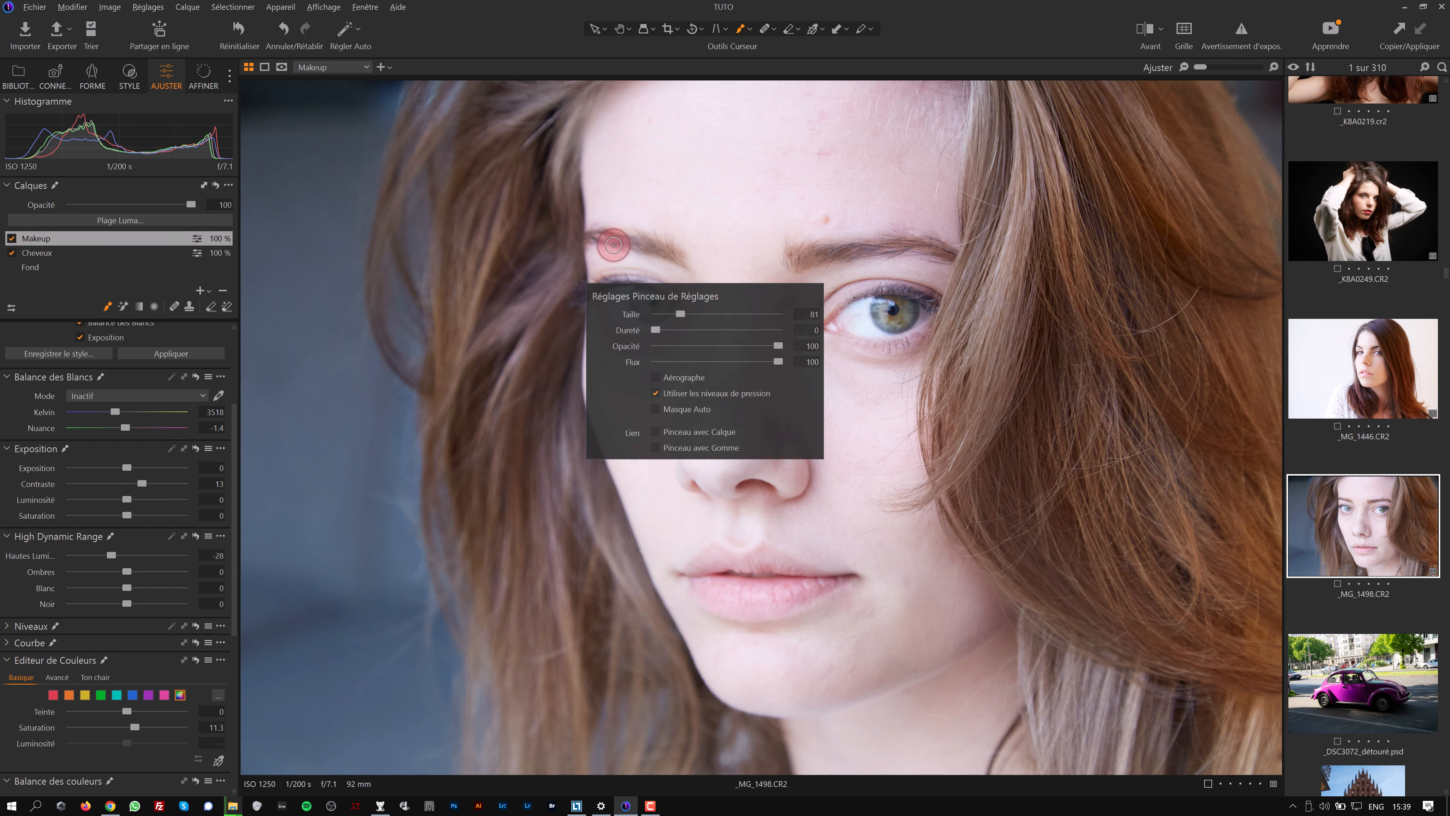
pyautogui.moveTo(611, 243)
pyautogui.mouseDown()
pyautogui.moveTo(649, 246)
pyautogui.moveTo(589, 232)
pyautogui.moveTo(647, 254)
pyautogui.moveTo(645, 282)
pyautogui.moveTo(682, 306)
pyautogui.moveTo(643, 293)
pyautogui.moveTo(660, 298)
pyautogui.moveTo(610, 325)
pyautogui.moveTo(687, 329)
pyautogui.mouseUp()
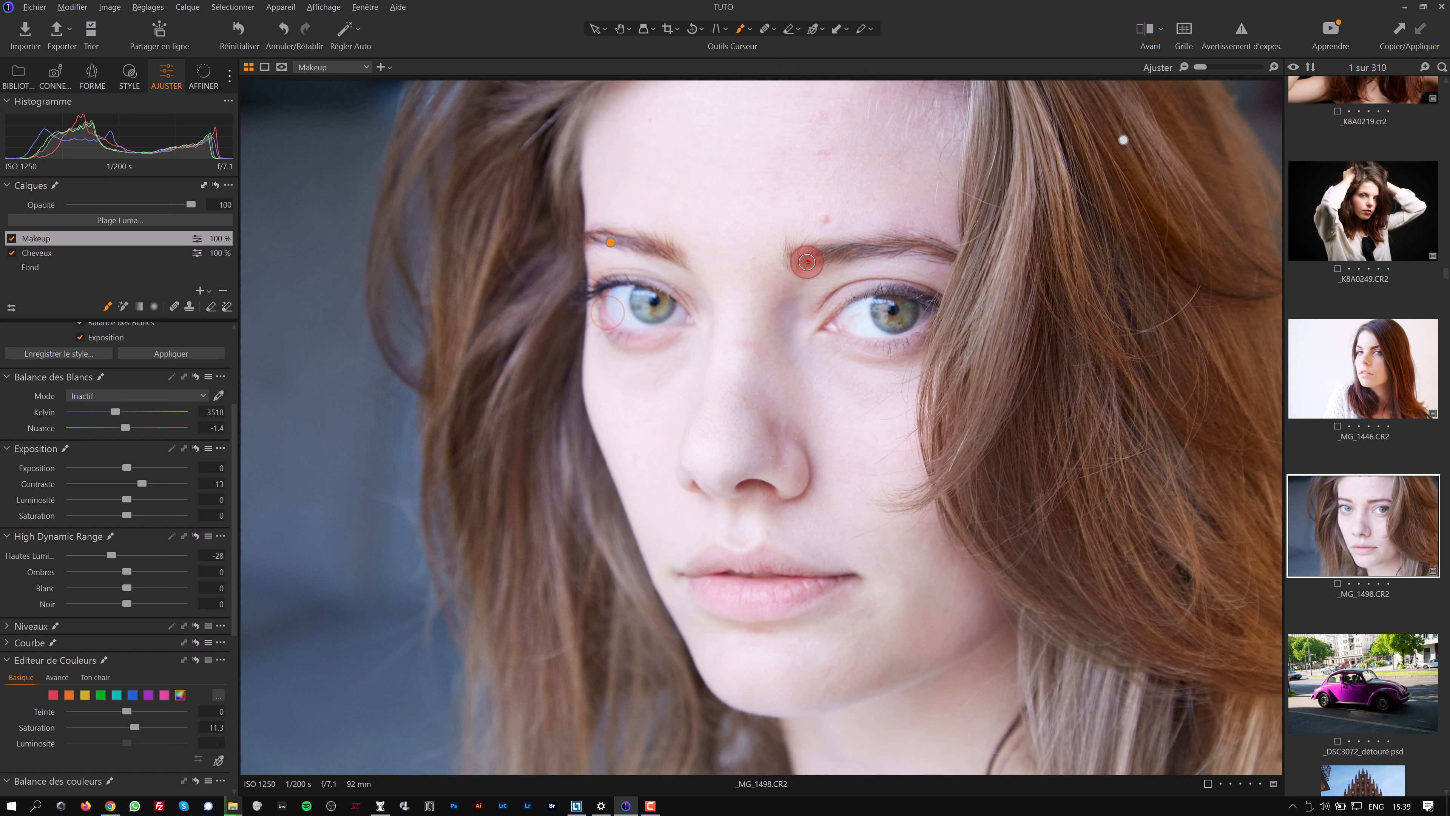
pyautogui.moveTo(806, 263); pyautogui.dragTo(944, 246)
pyautogui.click(898, 298)
pyautogui.moveTo(815, 321)
pyautogui.mouseDown()
pyautogui.moveTo(916, 295)
pyautogui.moveTo(854, 343)
pyautogui.moveTo(831, 336)
pyautogui.mouseUp()
pyautogui.moveTo(704, 569)
pyautogui.mouseDown()
pyautogui.moveTo(735, 556)
pyautogui.moveTo(795, 563)
pyautogui.moveTo(813, 585)
pyautogui.moveTo(700, 583)
pyautogui.moveTo(814, 591)
pyautogui.moveTo(744, 560)
pyautogui.mouseUp()
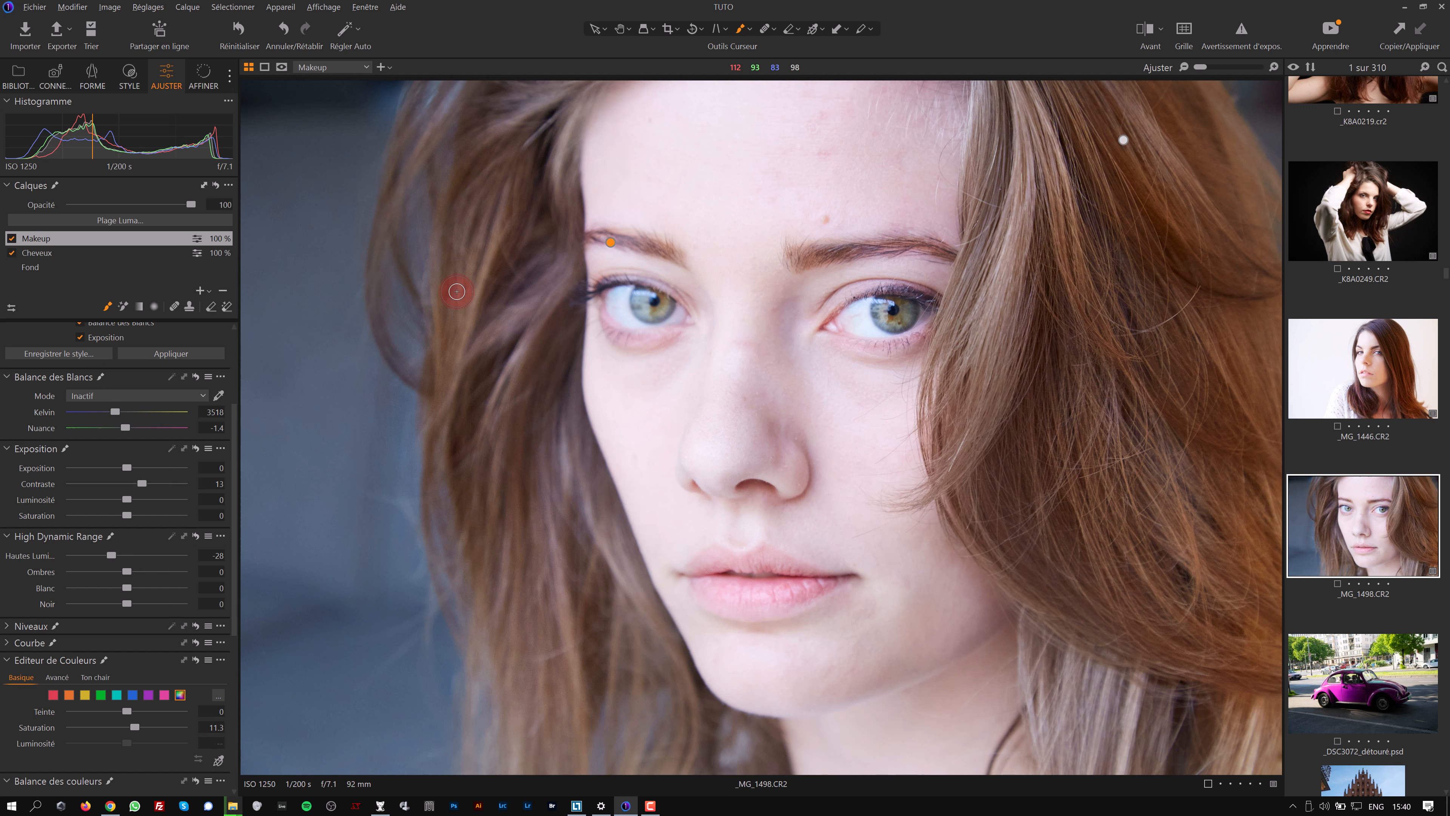
# Create a user collection album named Portraits in the library
pyautogui.click(18, 75)
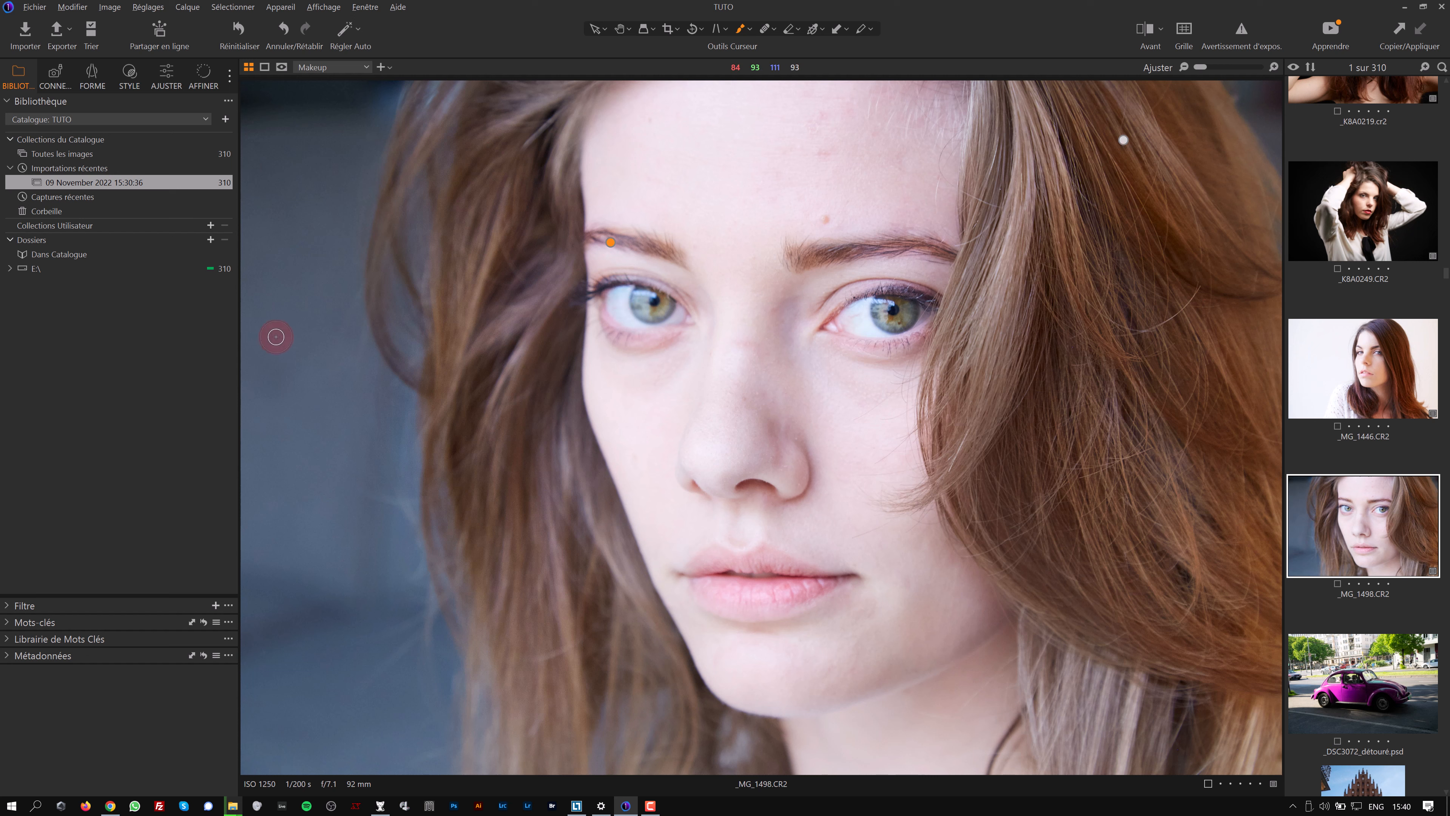
pyautogui.click(210, 240)
pyautogui.click(211, 225)
pyautogui.click(260, 241)
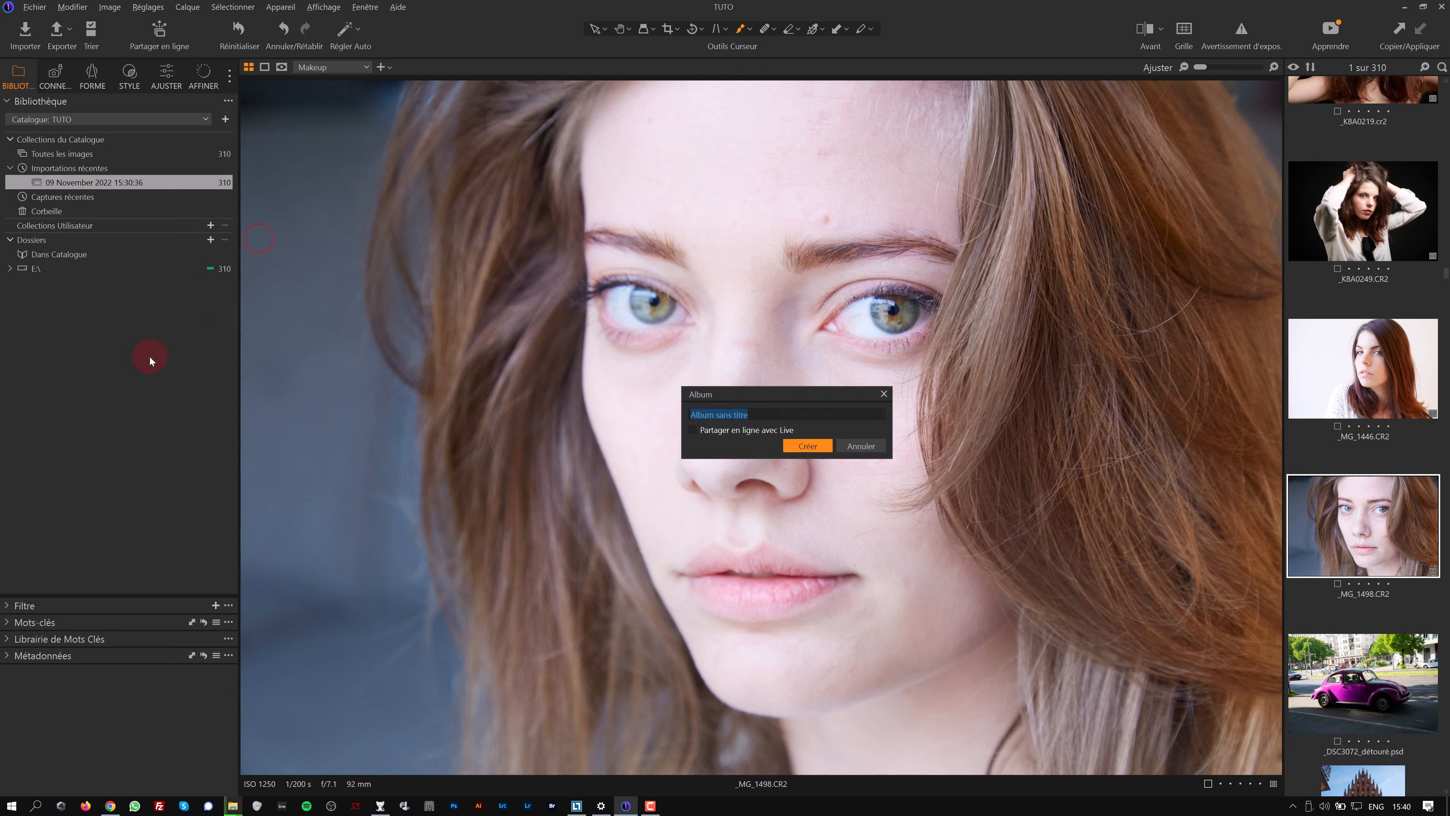
pyautogui.write('POr')
pyautogui.click(820, 445)
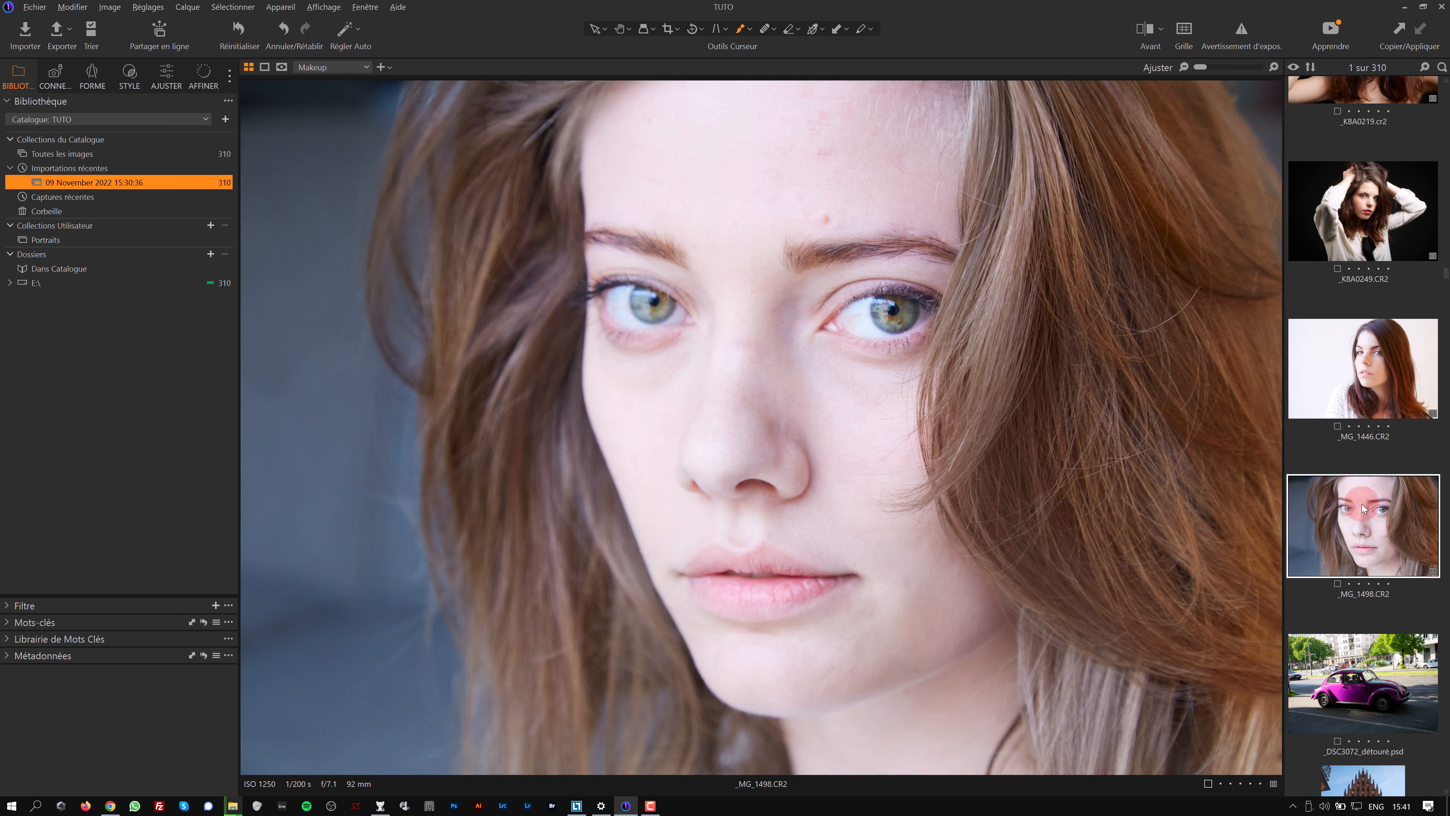
# Add _MG_1498.CR2 and _MG_1446.CR2 to the Portraits album and open the album
pyautogui.moveTo(1228, 500); pyautogui.dragTo(57, 245)
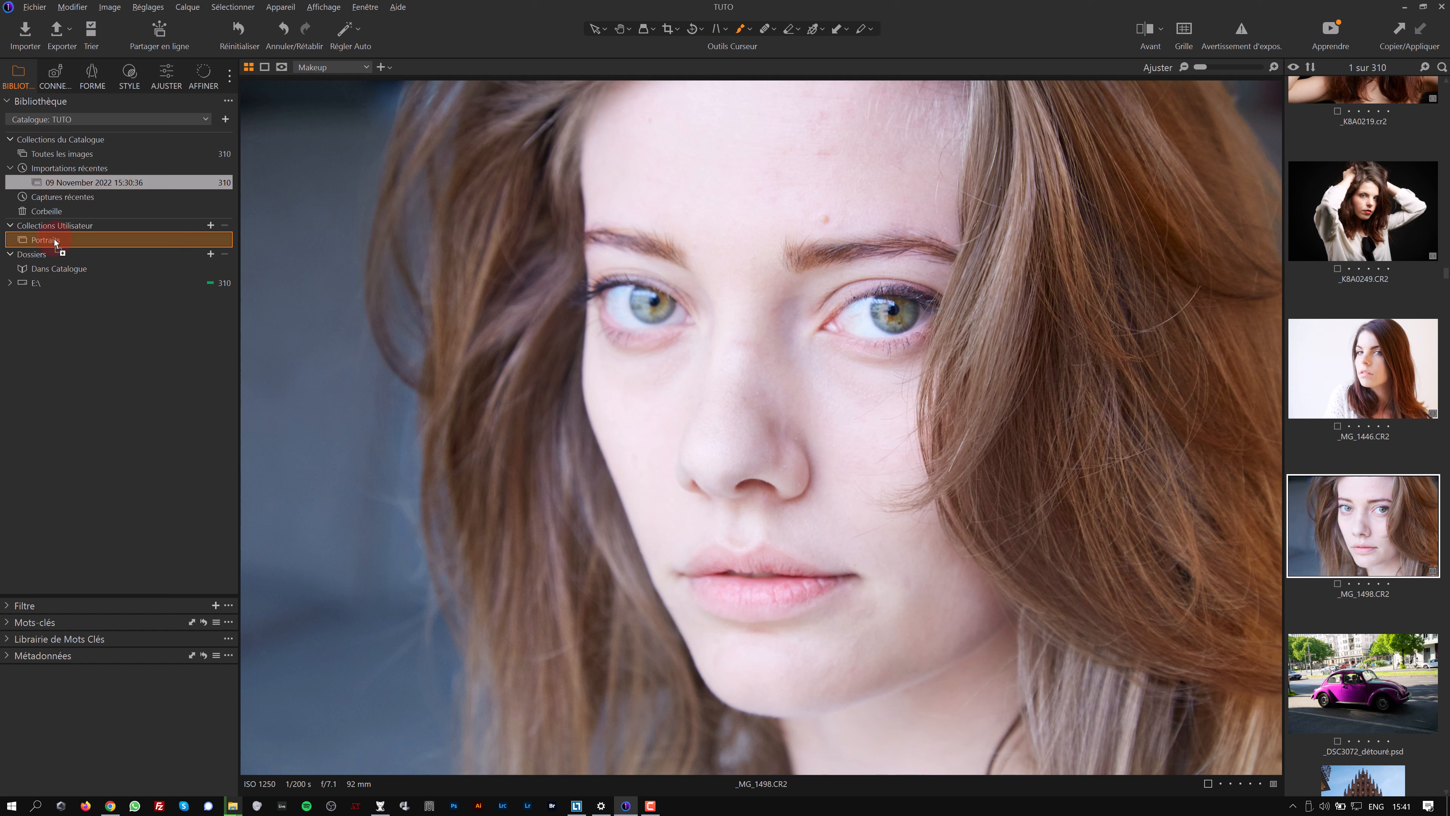
pyautogui.moveTo(55, 239); pyautogui.dragTo(53, 239)
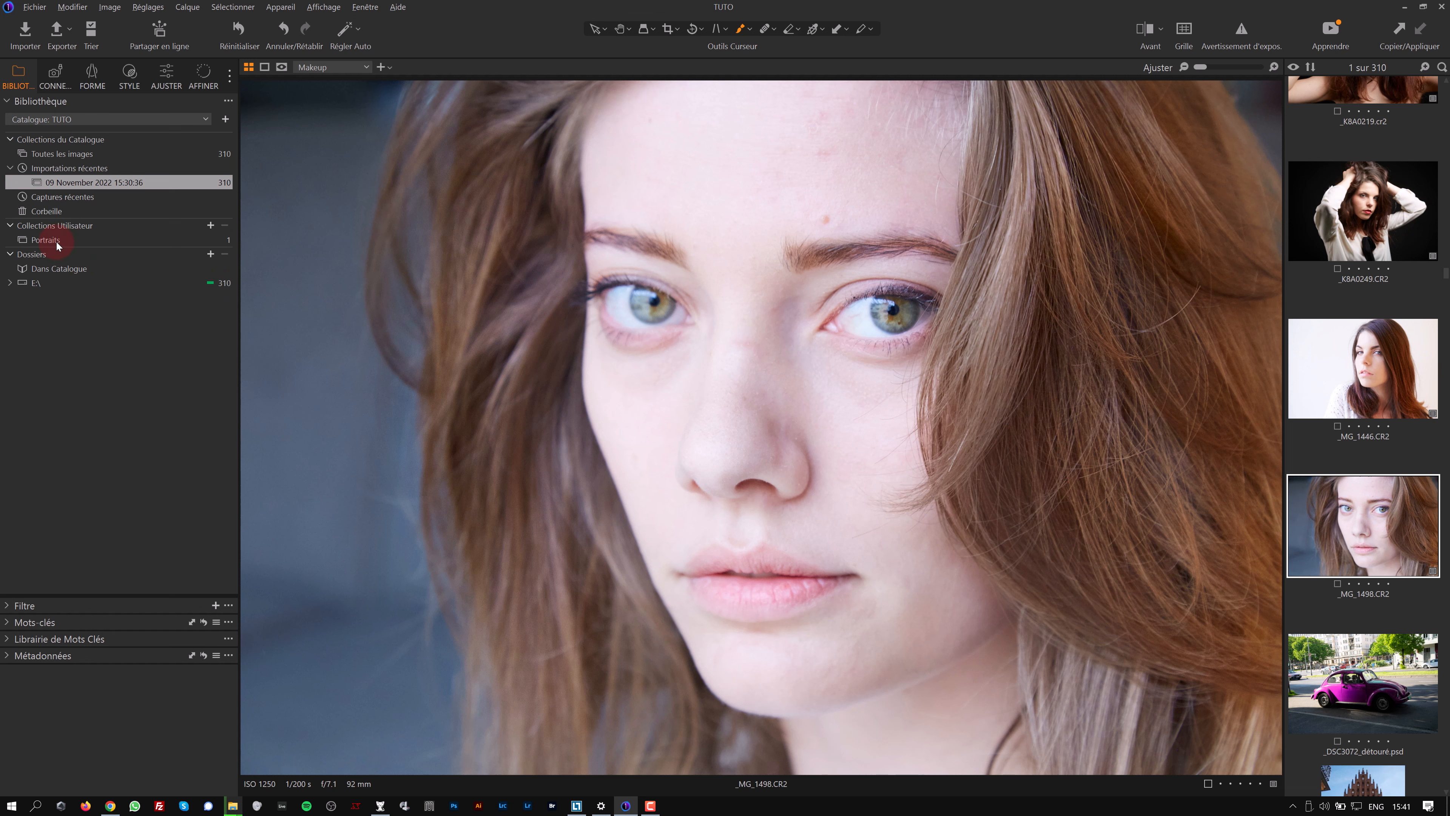
pyautogui.click(1372, 376)
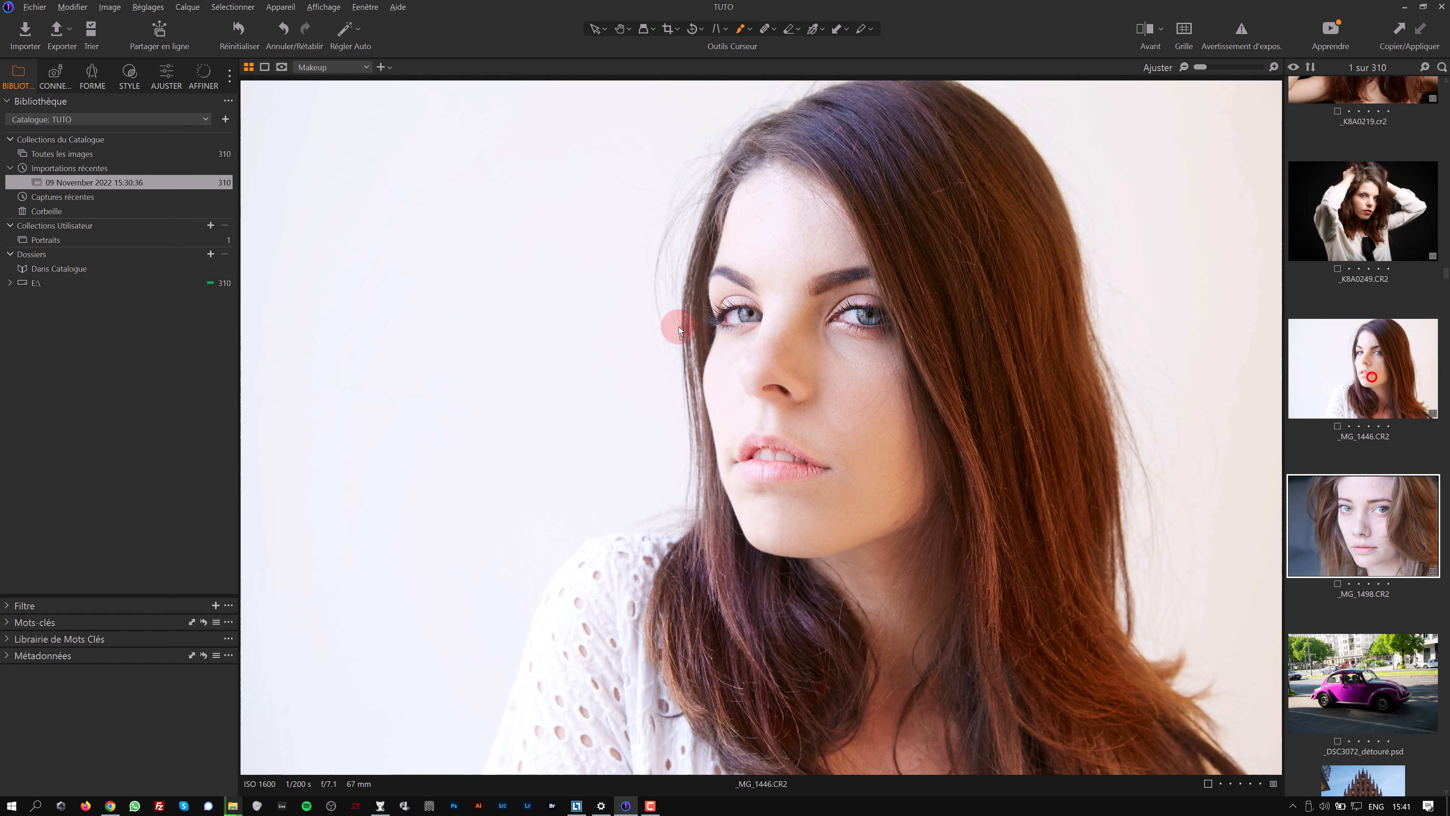
pyautogui.moveTo(99, 245); pyautogui.dragTo(54, 240)
pyautogui.click(109, 242)
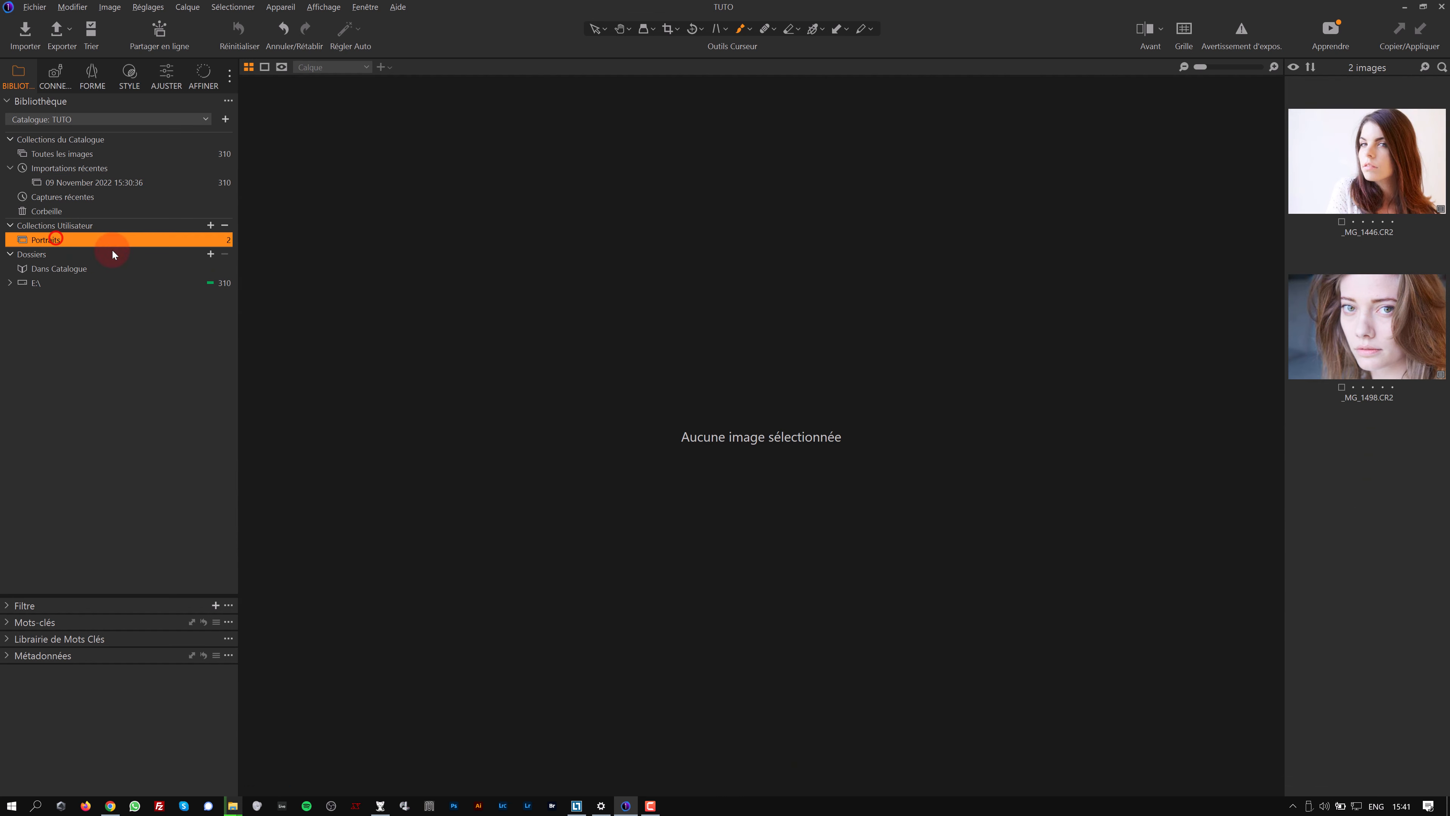
# Create a new variant of _MG_1498.CR2 in the Portraits album
pyautogui.click(1392, 159)
pyautogui.click(1359, 308)
pyautogui.click(1346, 161)
pyautogui.click(1361, 311)
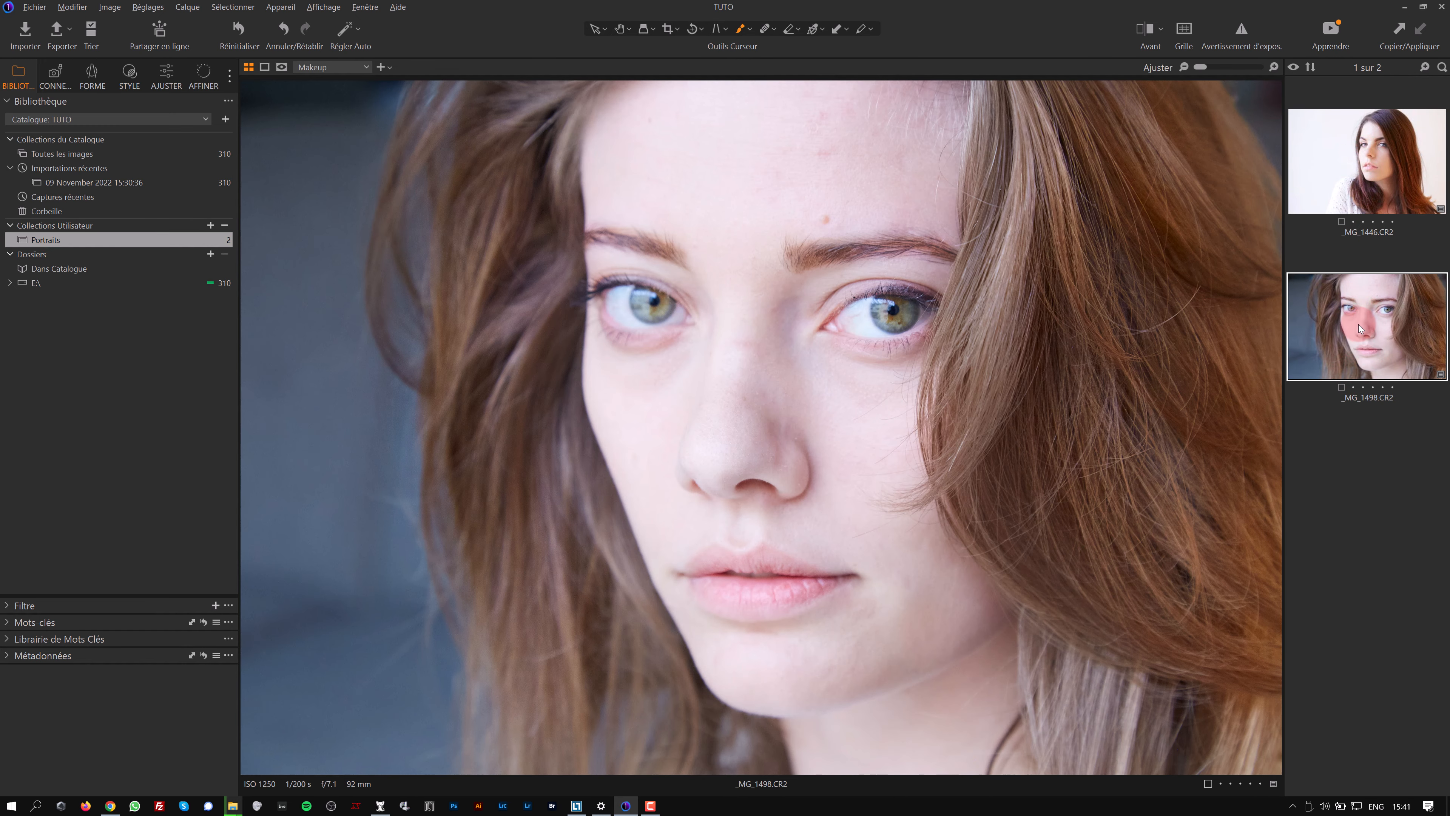
pyautogui.rightClick(1362, 325)
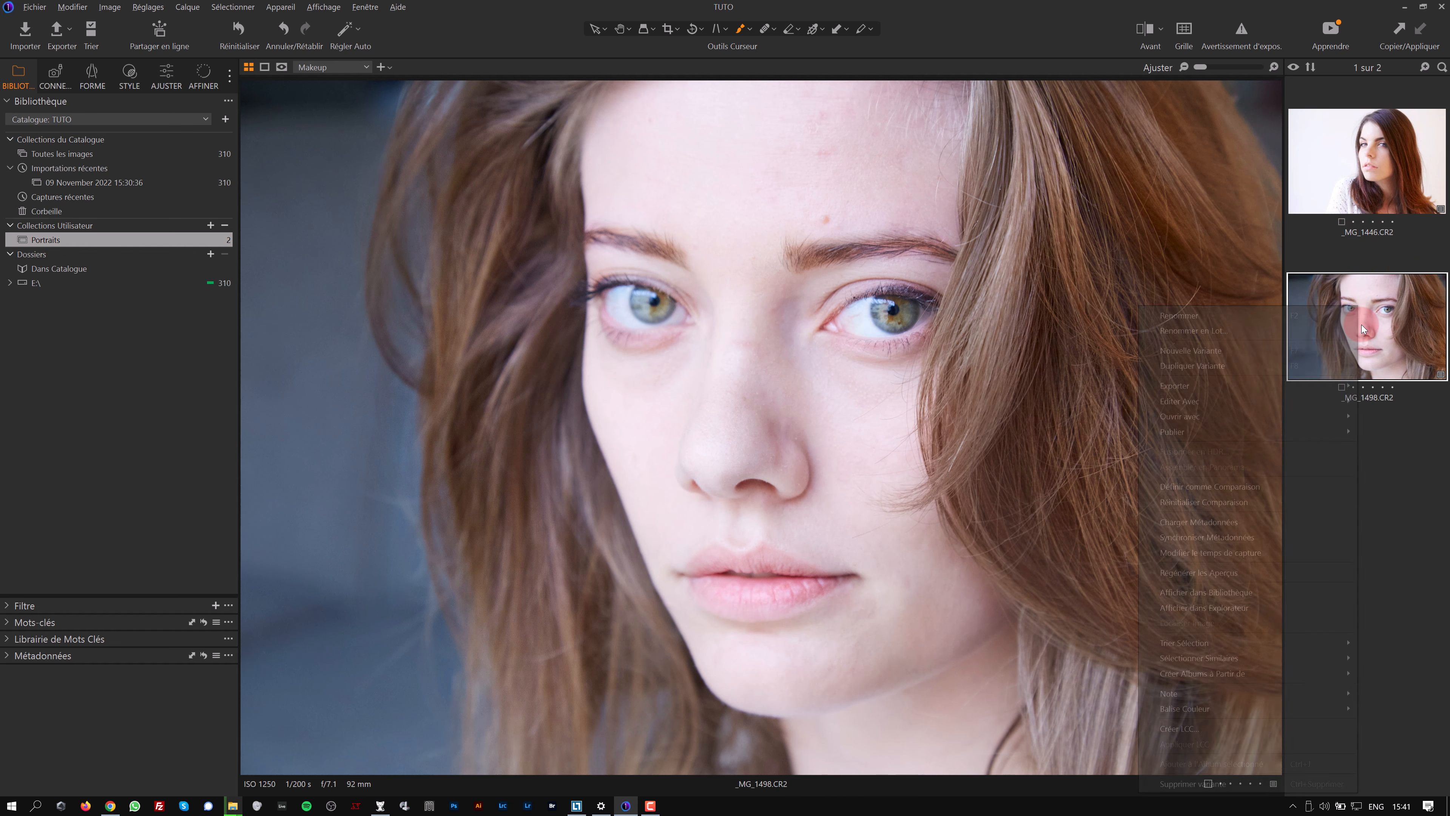
pyautogui.click(1330, 349)
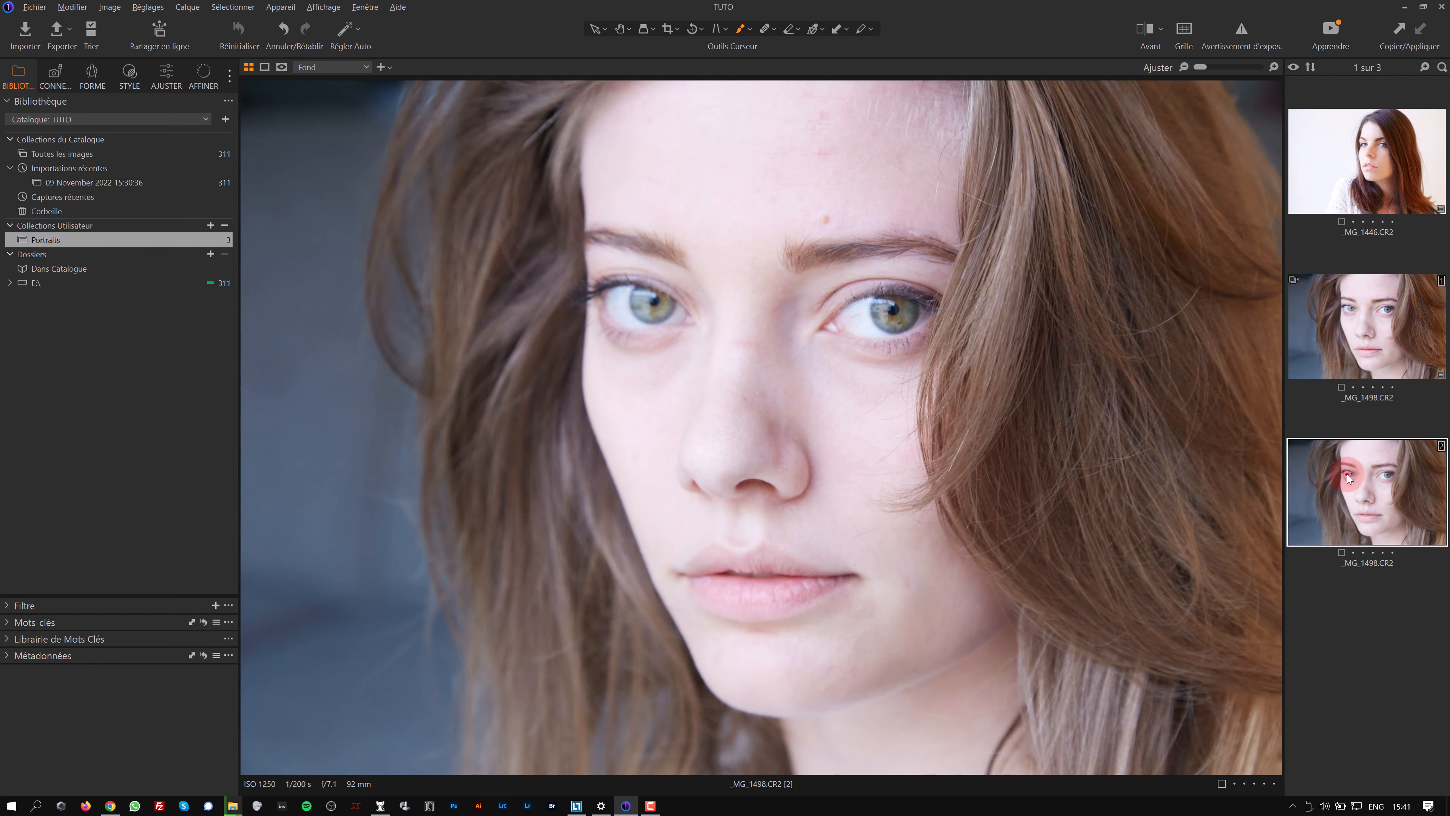
# Crop the new _MG_1498.CR2 variant tighter around the face, trimming all four sides, and apply the crop
pyautogui.click(129, 73)
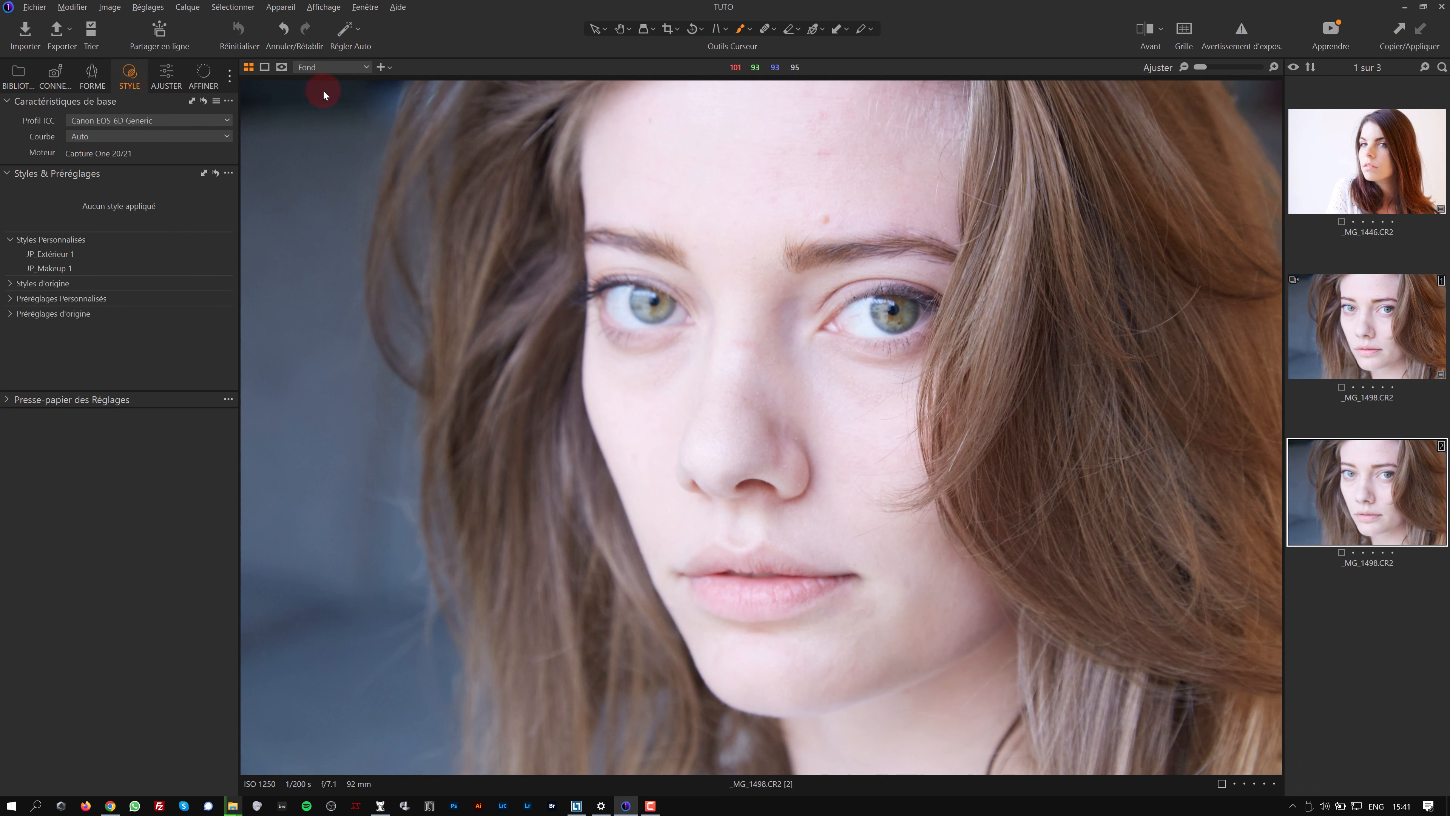
pyautogui.click(668, 29)
pyautogui.moveTo(243, 417); pyautogui.dragTo(560, 422)
pyautogui.moveTo(590, 334); pyautogui.dragTo(607, 216)
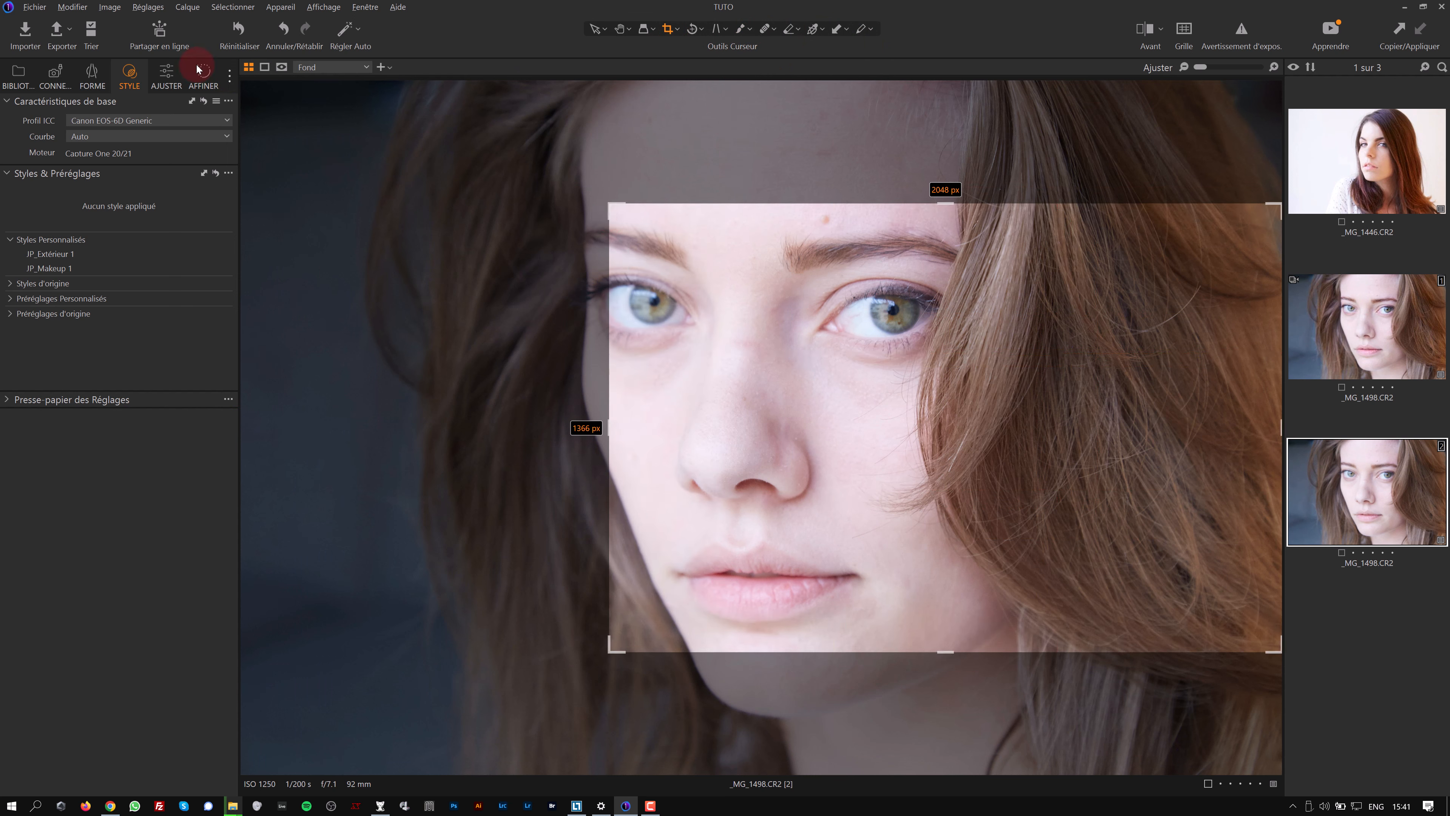
pyautogui.moveTo(1024, 485); pyautogui.dragTo(908, 485)
pyautogui.moveTo(1173, 666); pyautogui.dragTo(1307, 760)
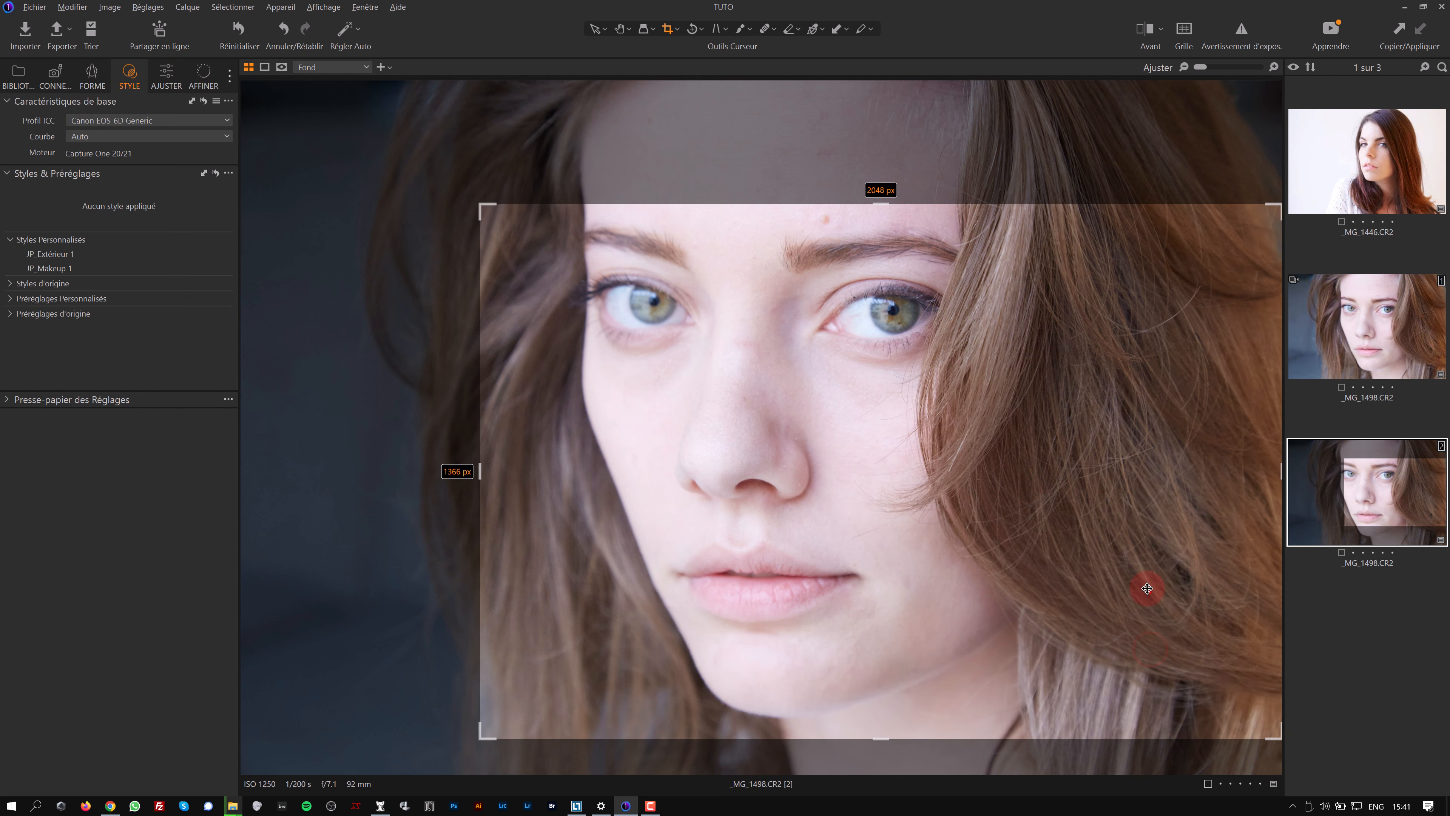
pyautogui.moveTo(1147, 591); pyautogui.dragTo(1059, 527)
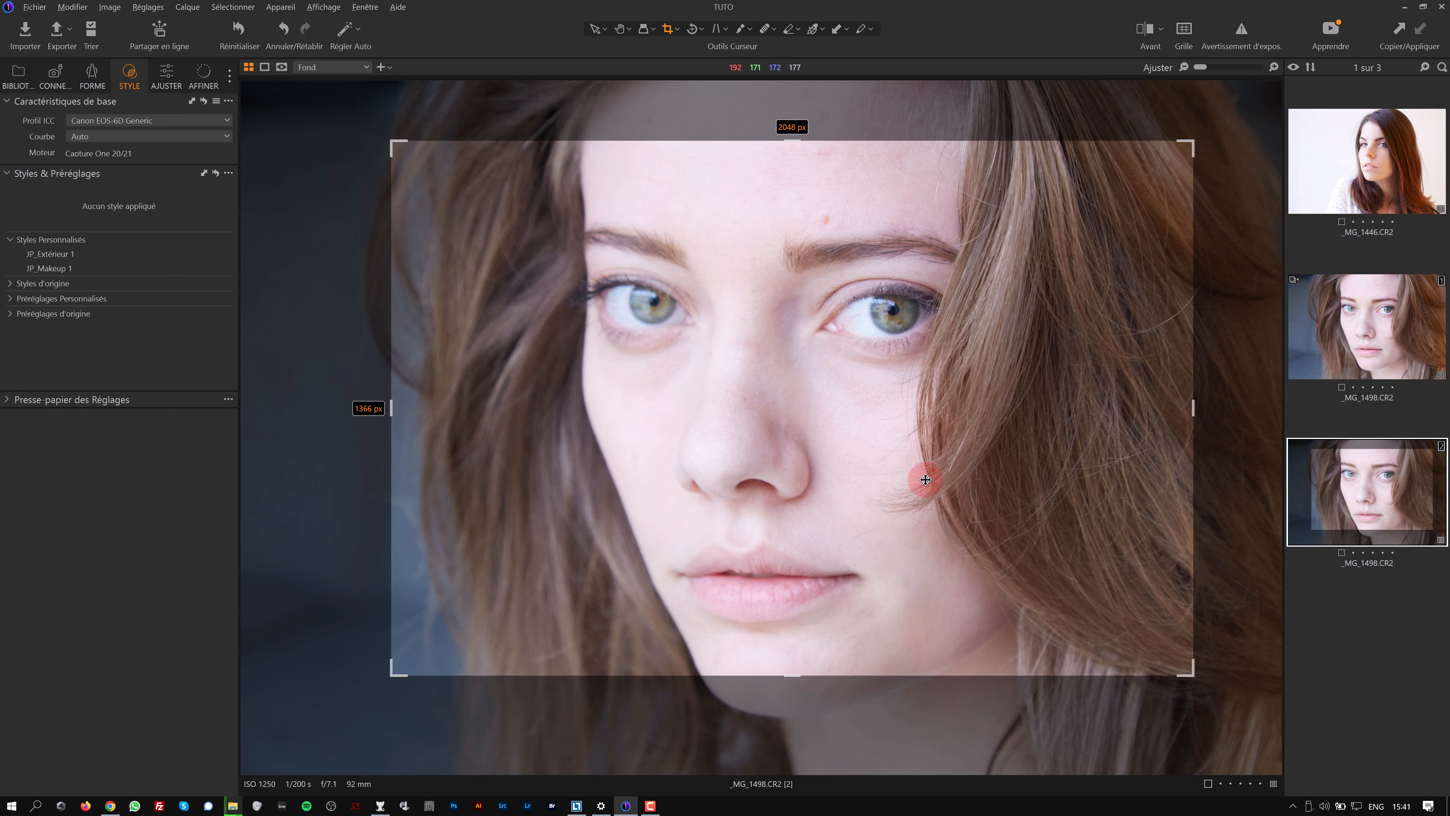
pyautogui.click(593, 29)
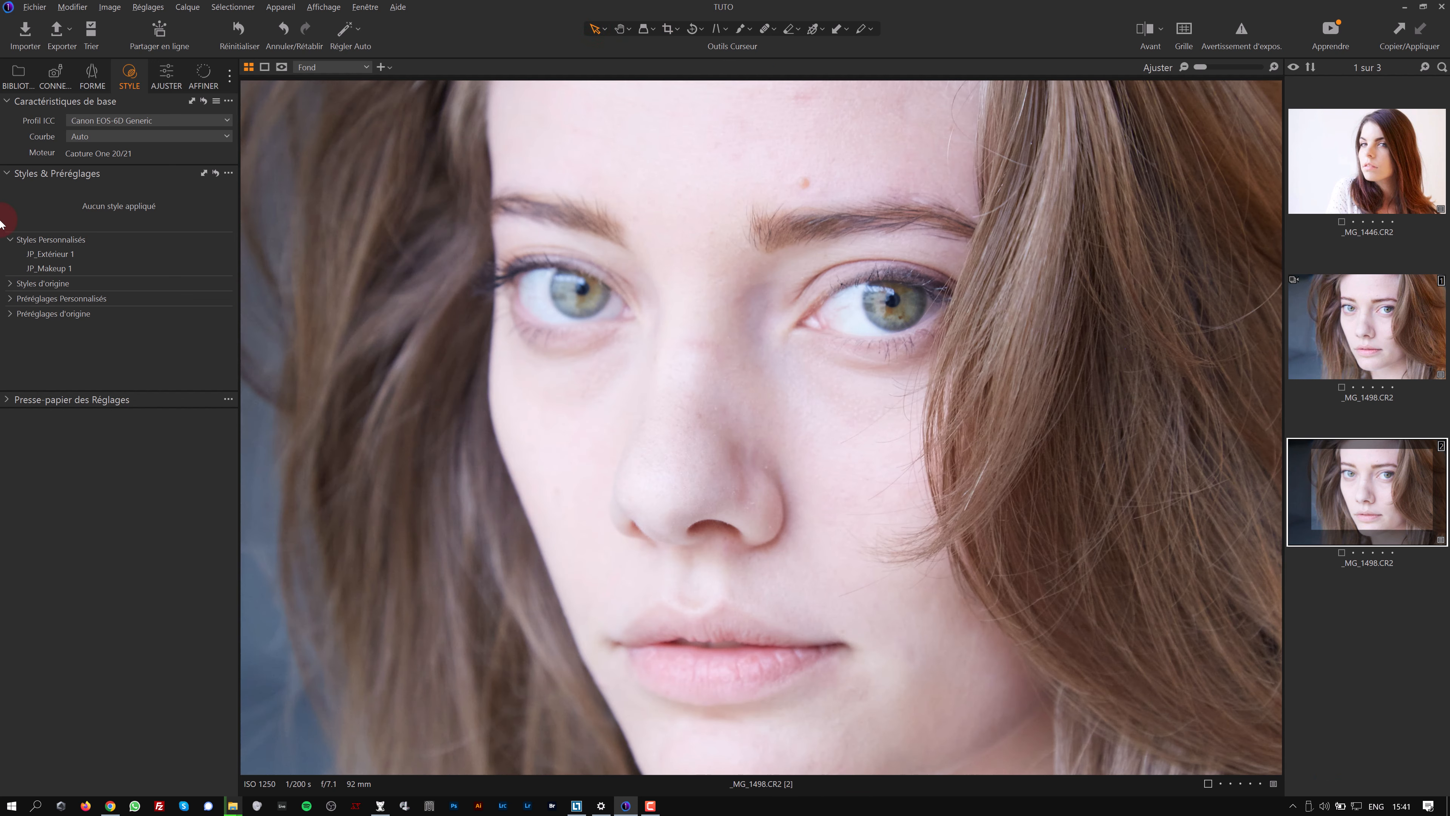
# Compare the uncropped and cropped variants of _MG_1498.CR2 by viewing them alternately
pyautogui.click(17, 75)
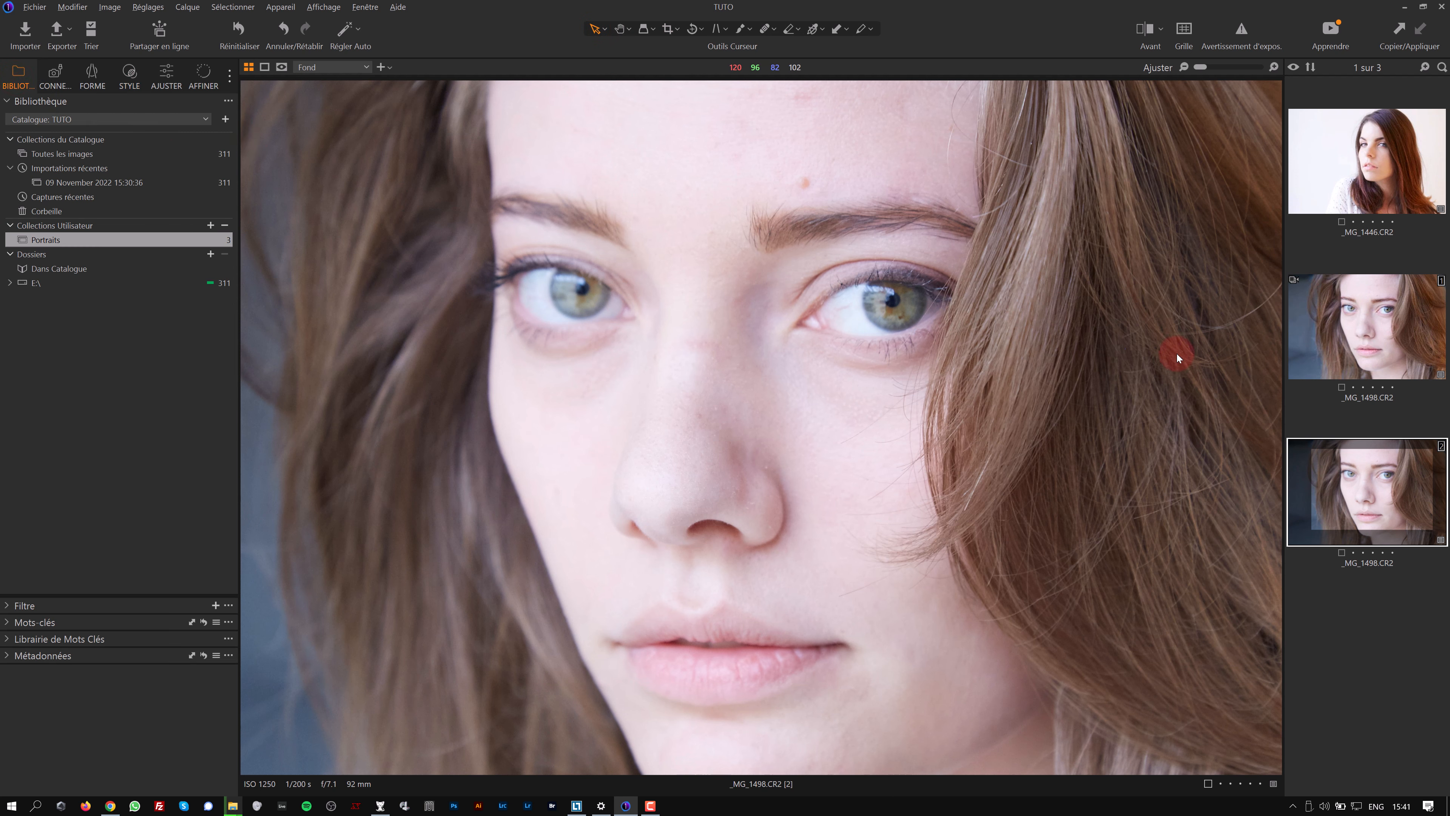
pyautogui.click(1347, 326)
pyautogui.click(1387, 490)
pyautogui.click(1365, 340)
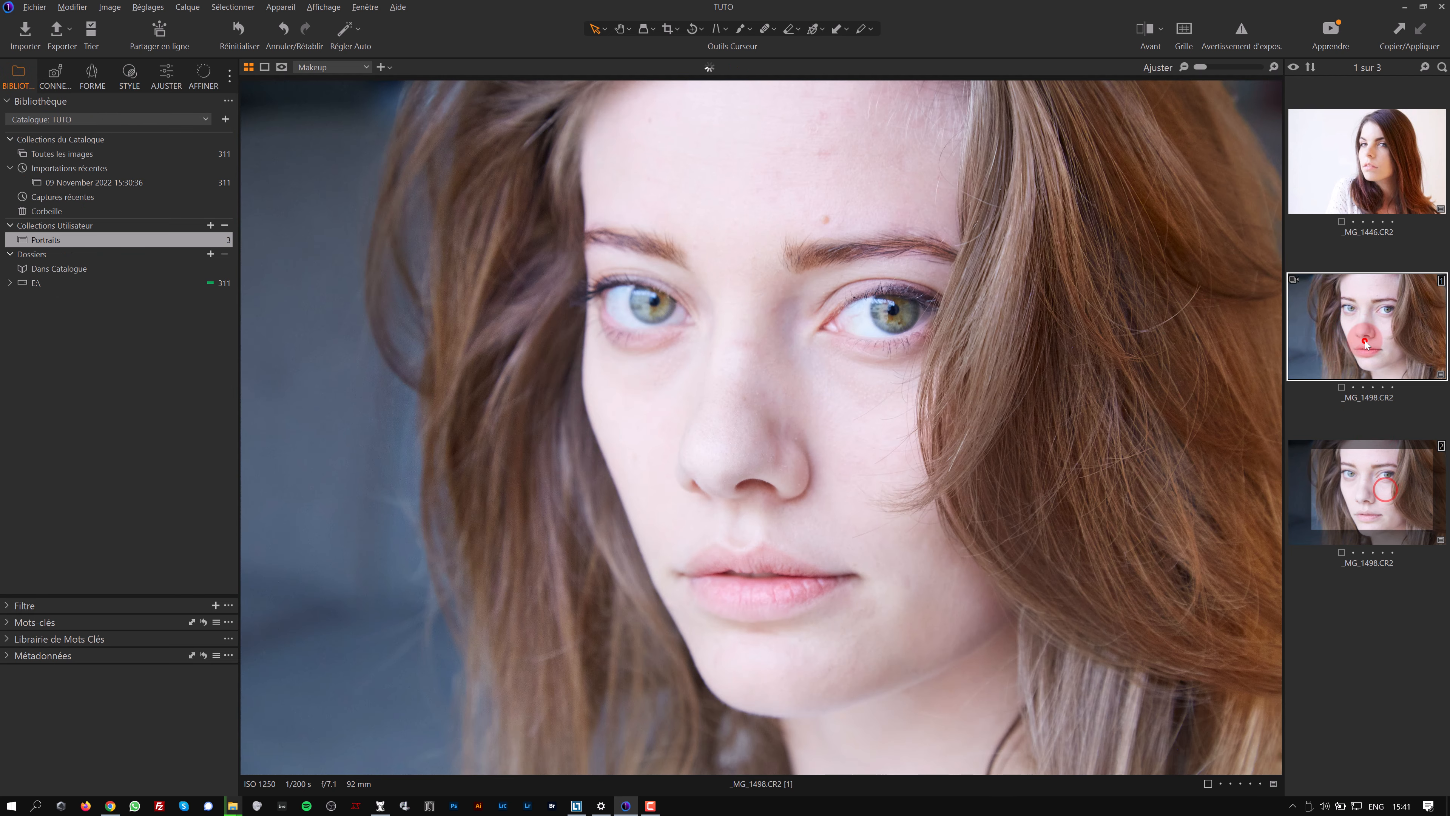
pyautogui.click(1384, 465)
pyautogui.click(1375, 340)
pyautogui.click(1381, 482)
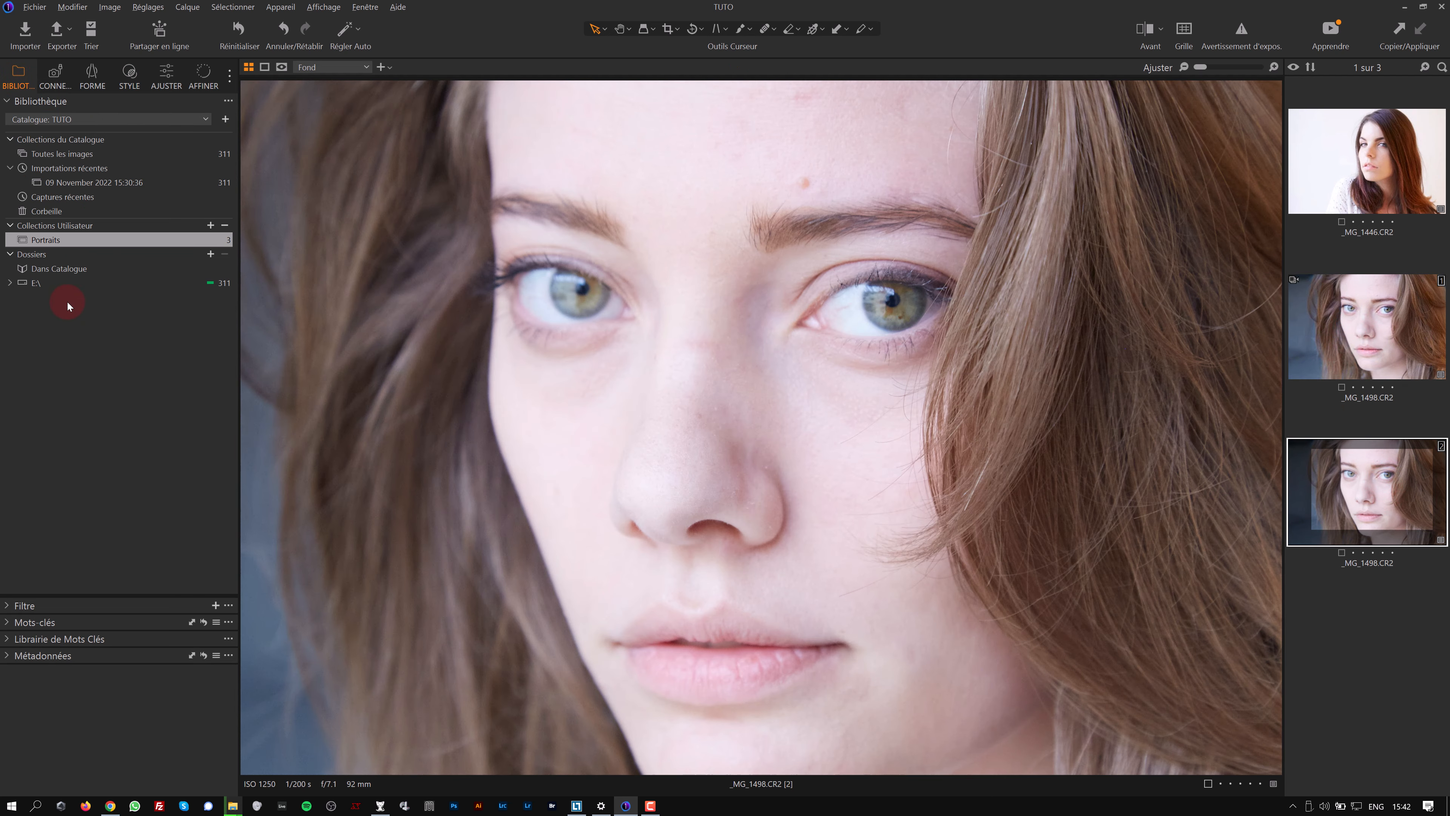
# Create a second user collection album named Portraits à exporter
pyautogui.click(212, 226)
pyautogui.click(231, 240)
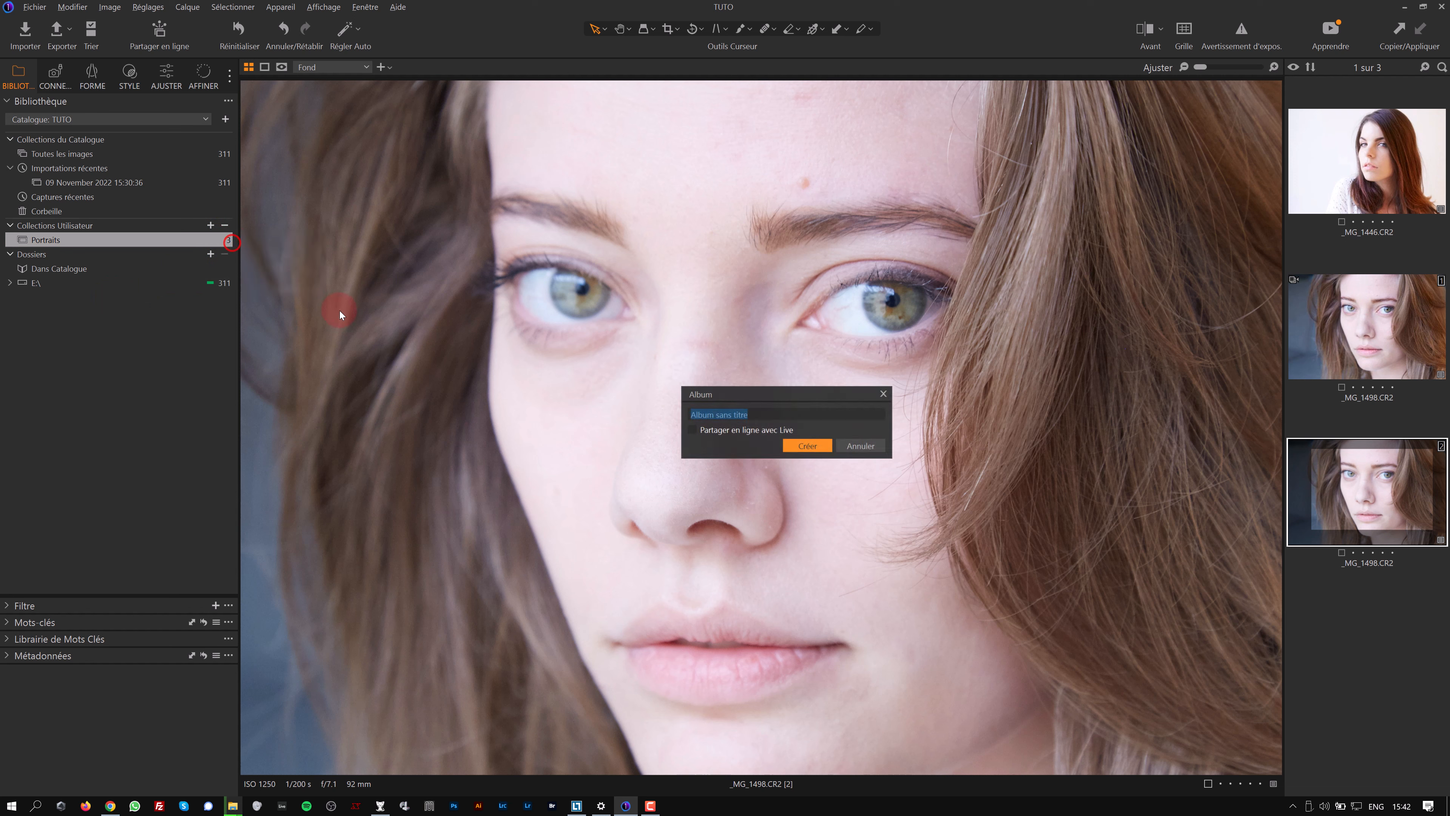
pyautogui.write('Port')
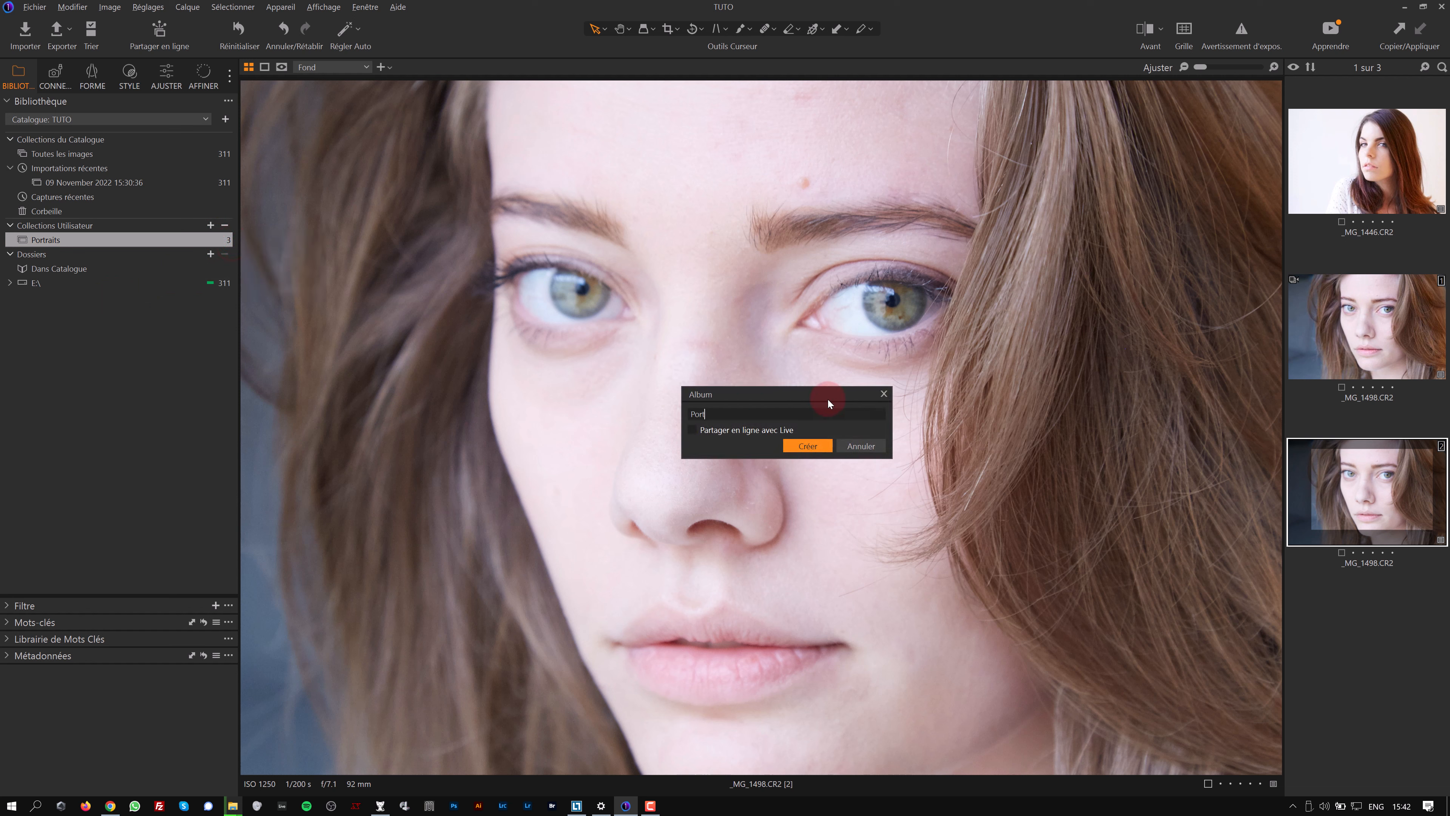
pyautogui.write('raits à expoter')
pyautogui.press('Left')
pyautogui.press('Left')
pyautogui.press('Left')
pyautogui.write('r')
pyautogui.press('Return')
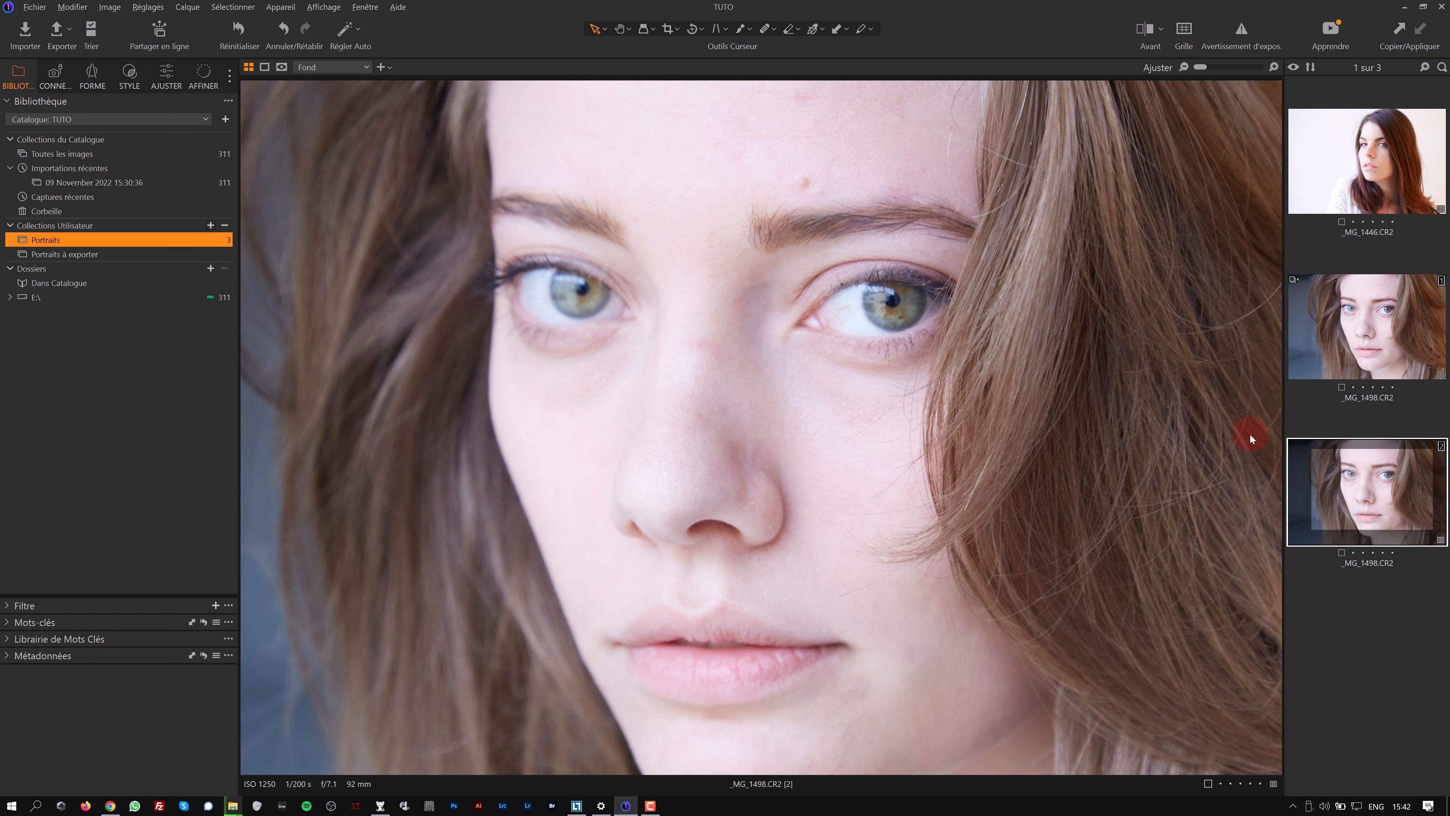
# Add the cropped _MG_1498.CR2 variant to the Portraits à exporter album and open the album
pyautogui.moveTo(1364, 482); pyautogui.dragTo(51, 253)
pyautogui.click(142, 257)
pyautogui.click(1395, 140)
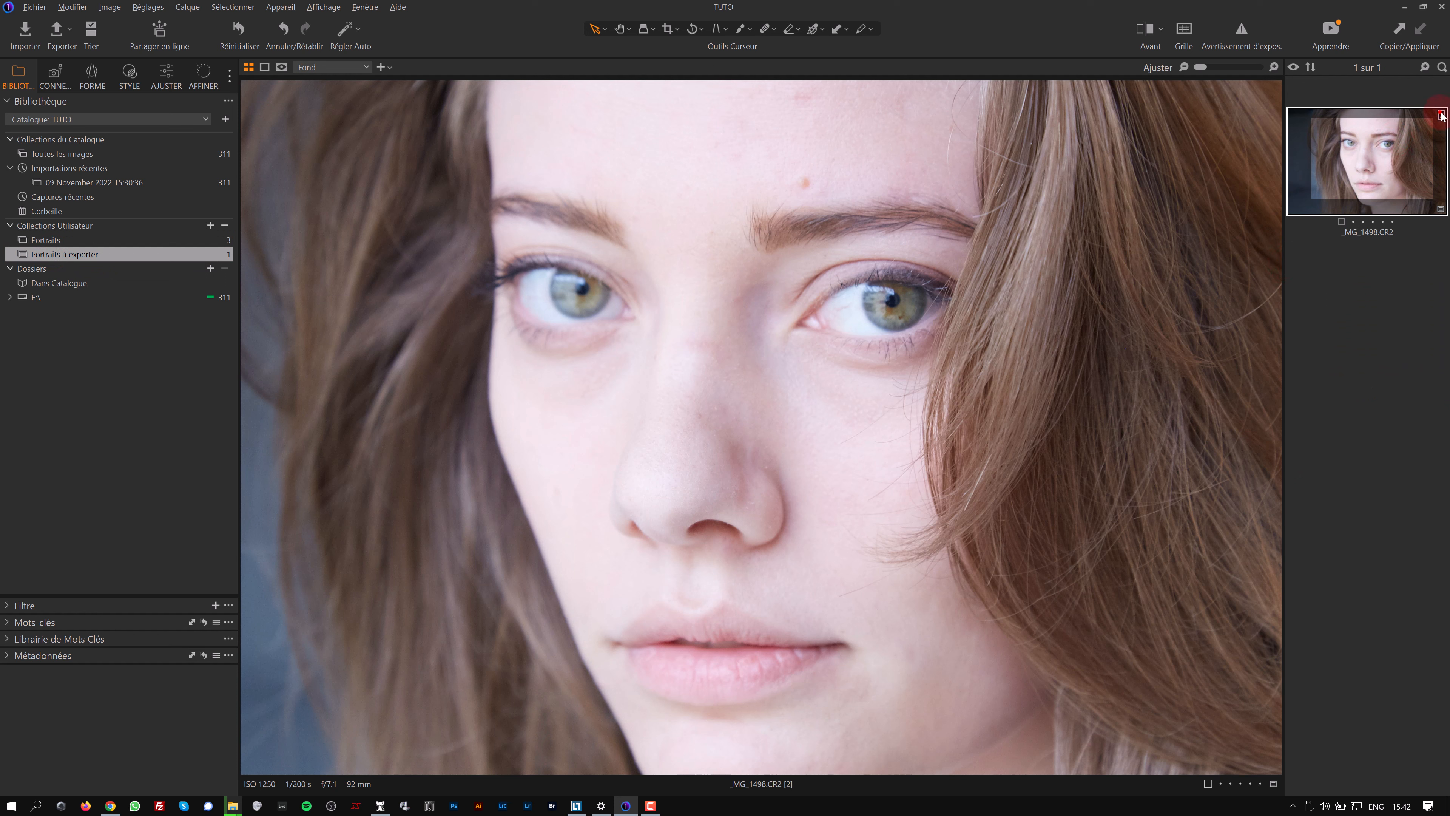
pyautogui.click(1354, 153)
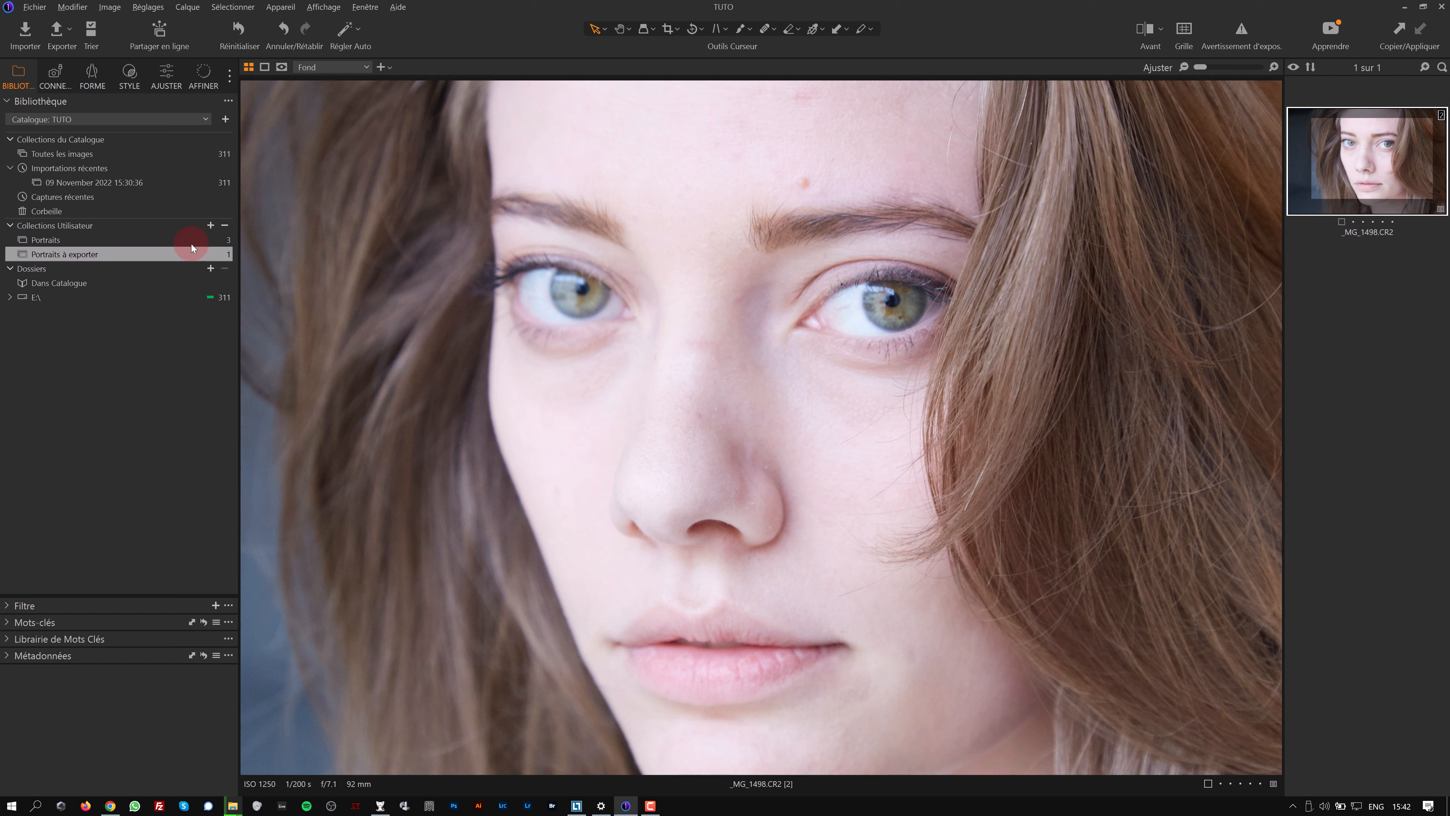
# Create a new variant of _K8A0249.CR2 from the full catalog and add it to the Portraits album
pyautogui.click(213, 241)
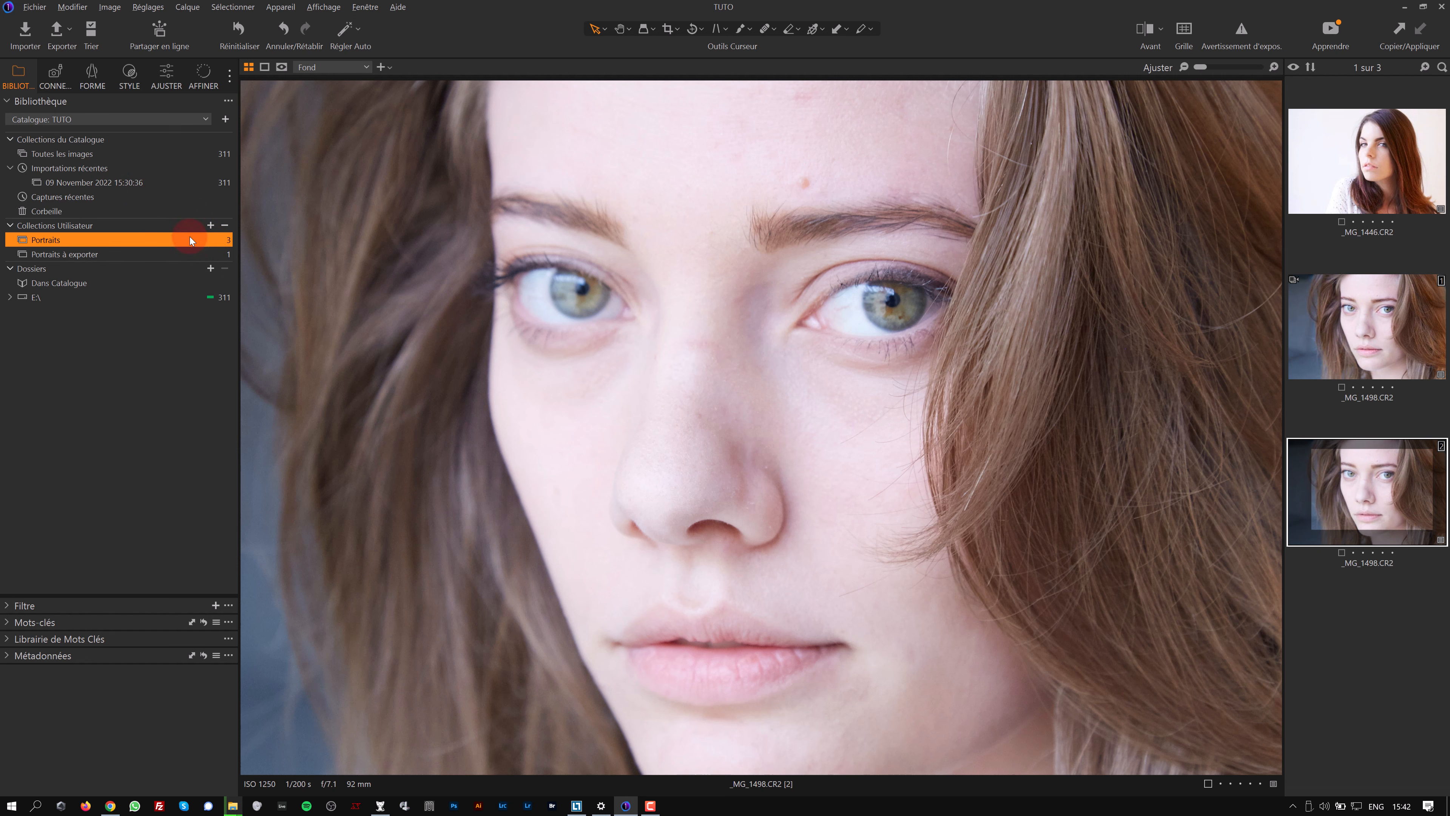
pyautogui.click(178, 159)
pyautogui.click(1388, 246)
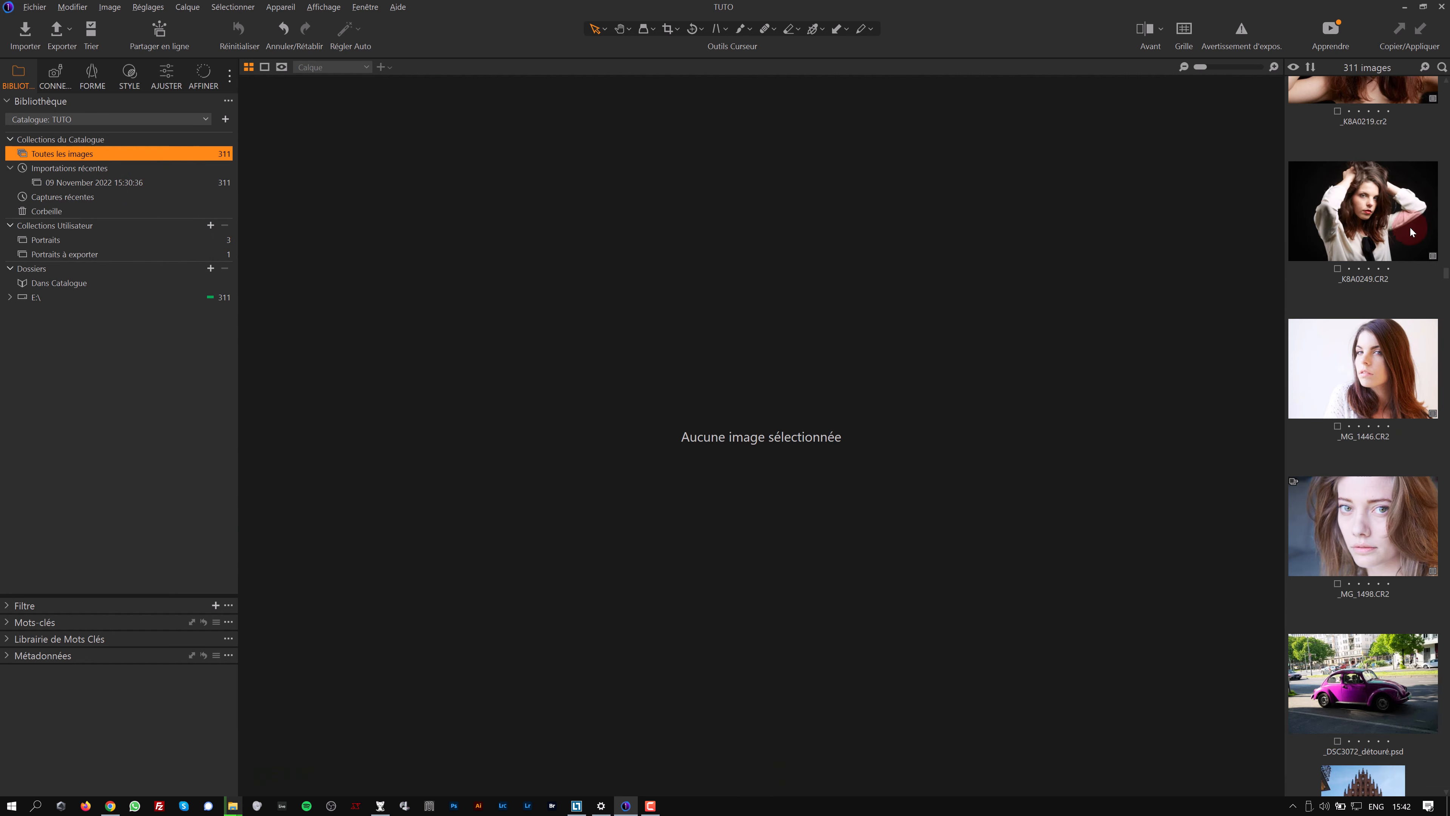
pyautogui.rightClick(1370, 208)
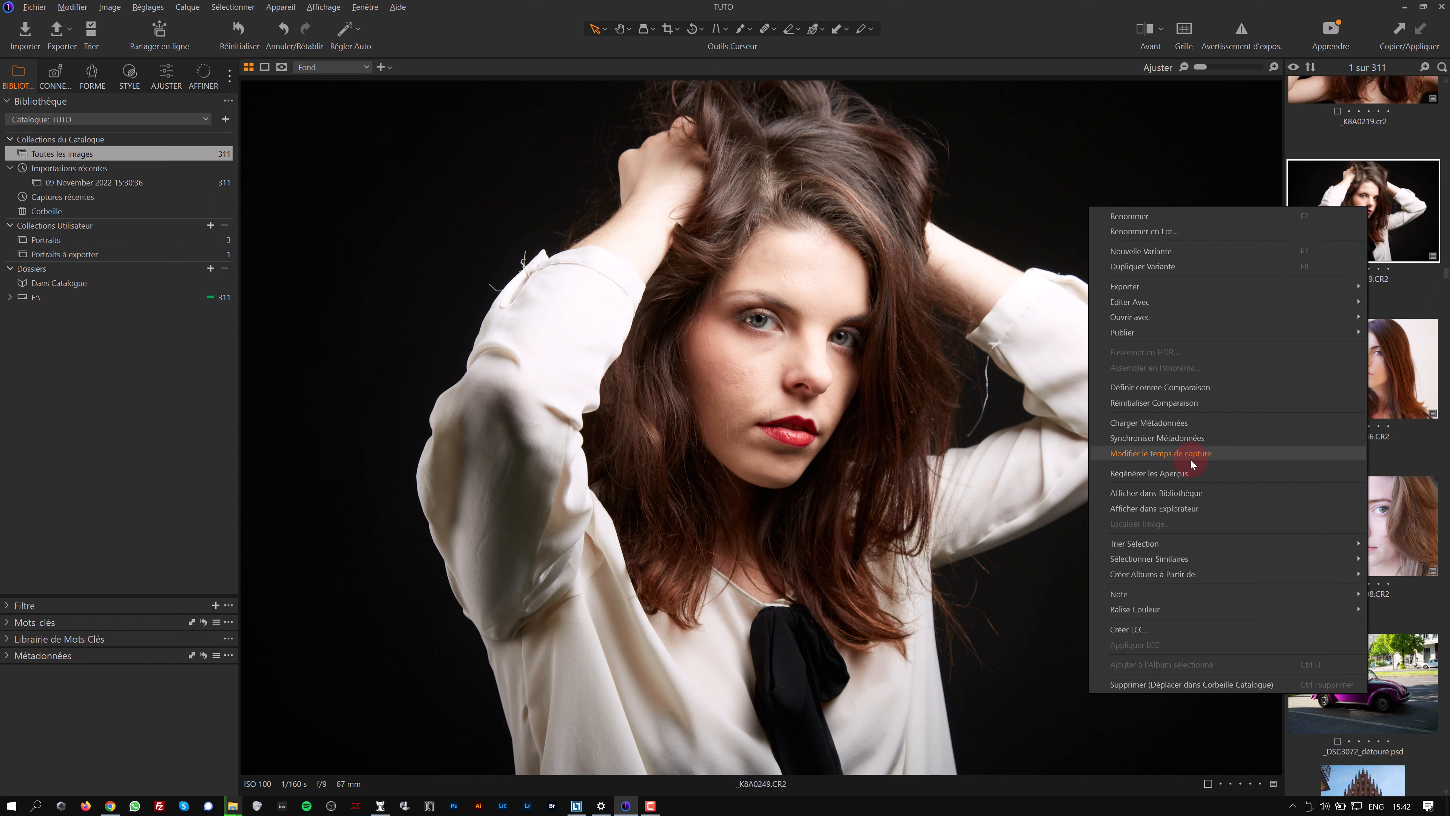
pyautogui.click(1179, 251)
pyautogui.moveTo(1342, 391); pyautogui.dragTo(60, 240)
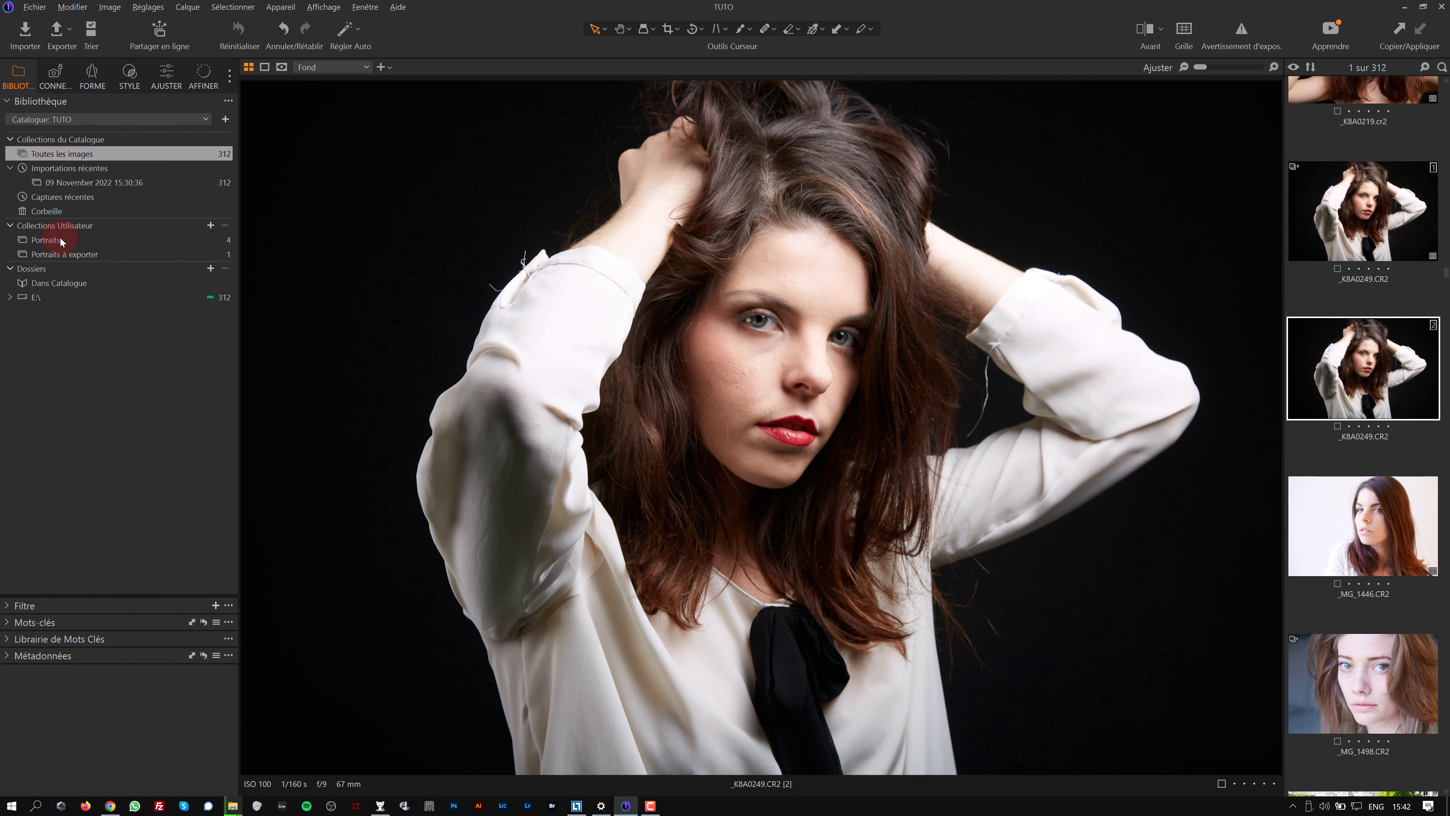
# Add the _K8A0249.CR2 variant from the Portraits album to Portraits à exporter and open that album
pyautogui.click(60, 239)
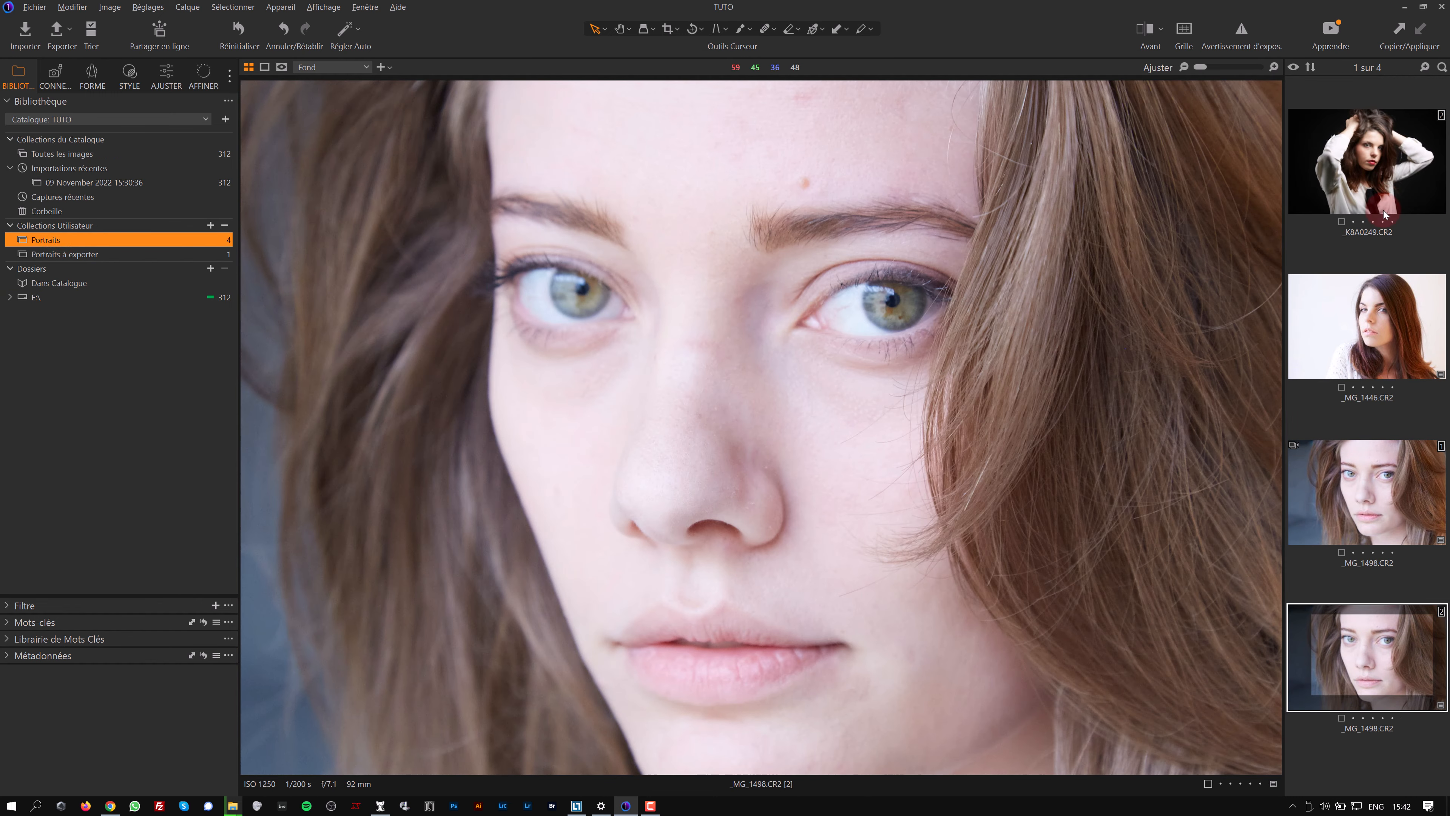
pyautogui.moveTo(1376, 166); pyautogui.dragTo(113, 261)
pyautogui.click(114, 255)
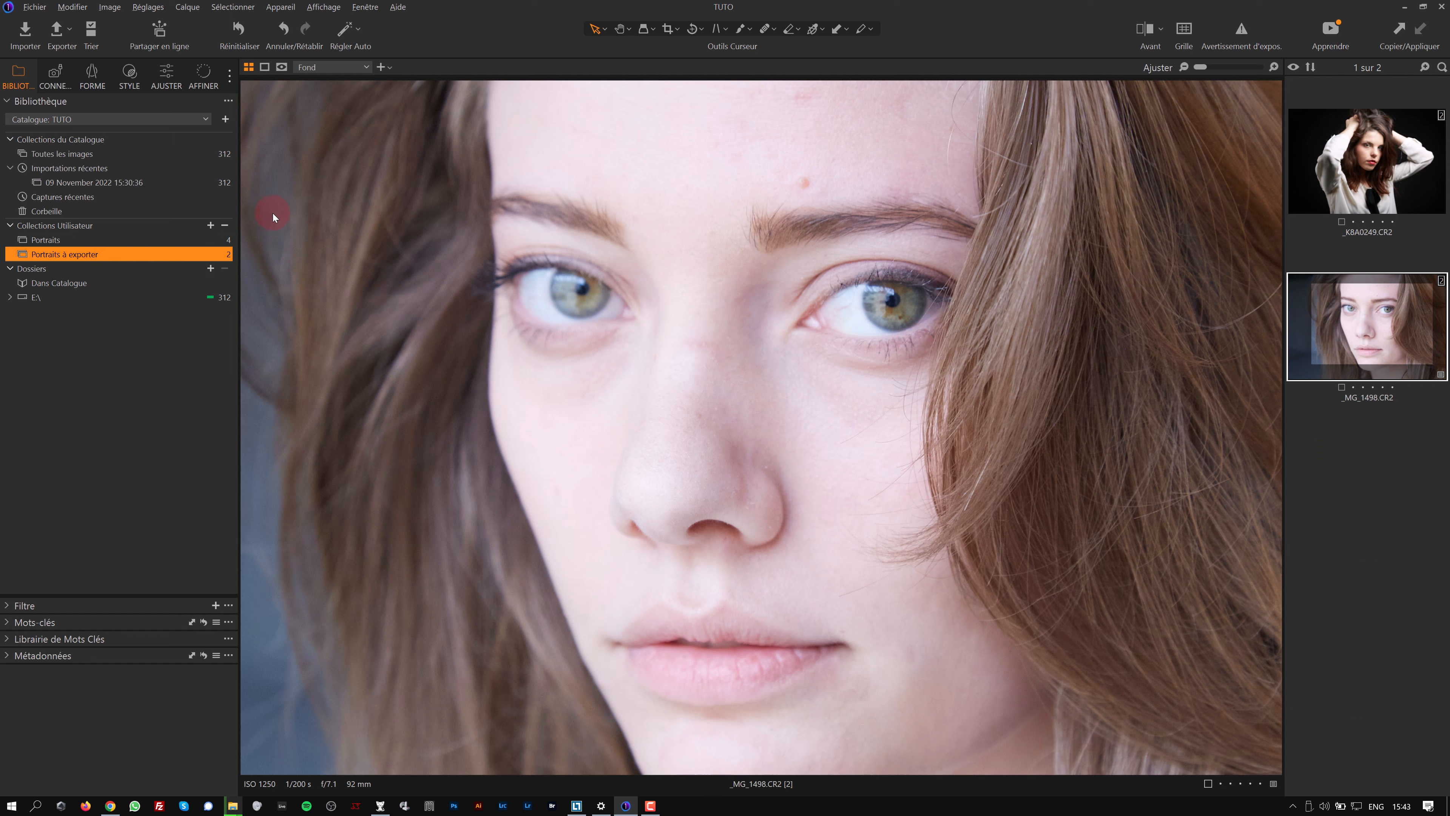
# Examine the export settings and the available file naming fields, and close the export window without exporting
pyautogui.click(60, 29)
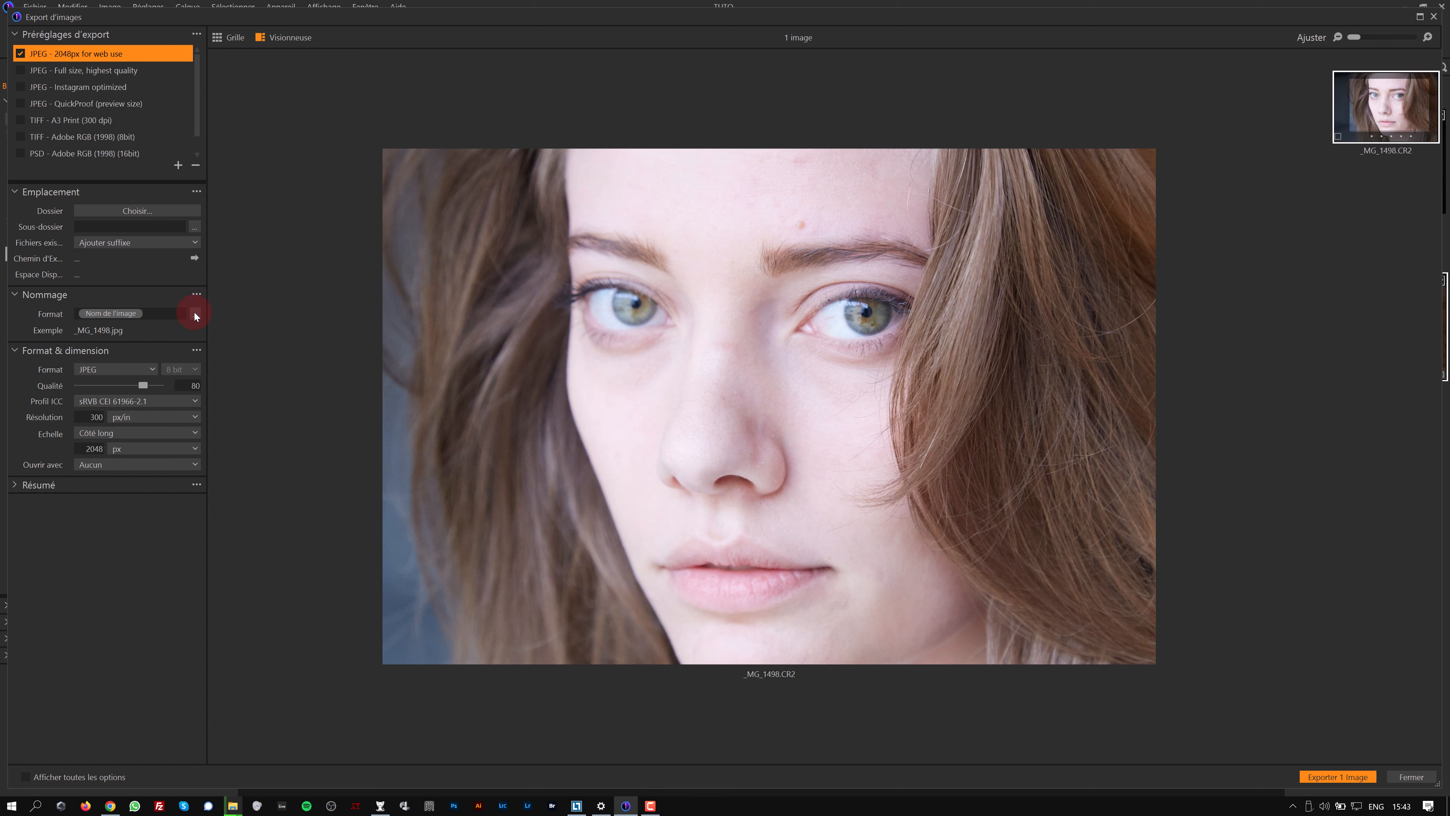
pyautogui.click(195, 313)
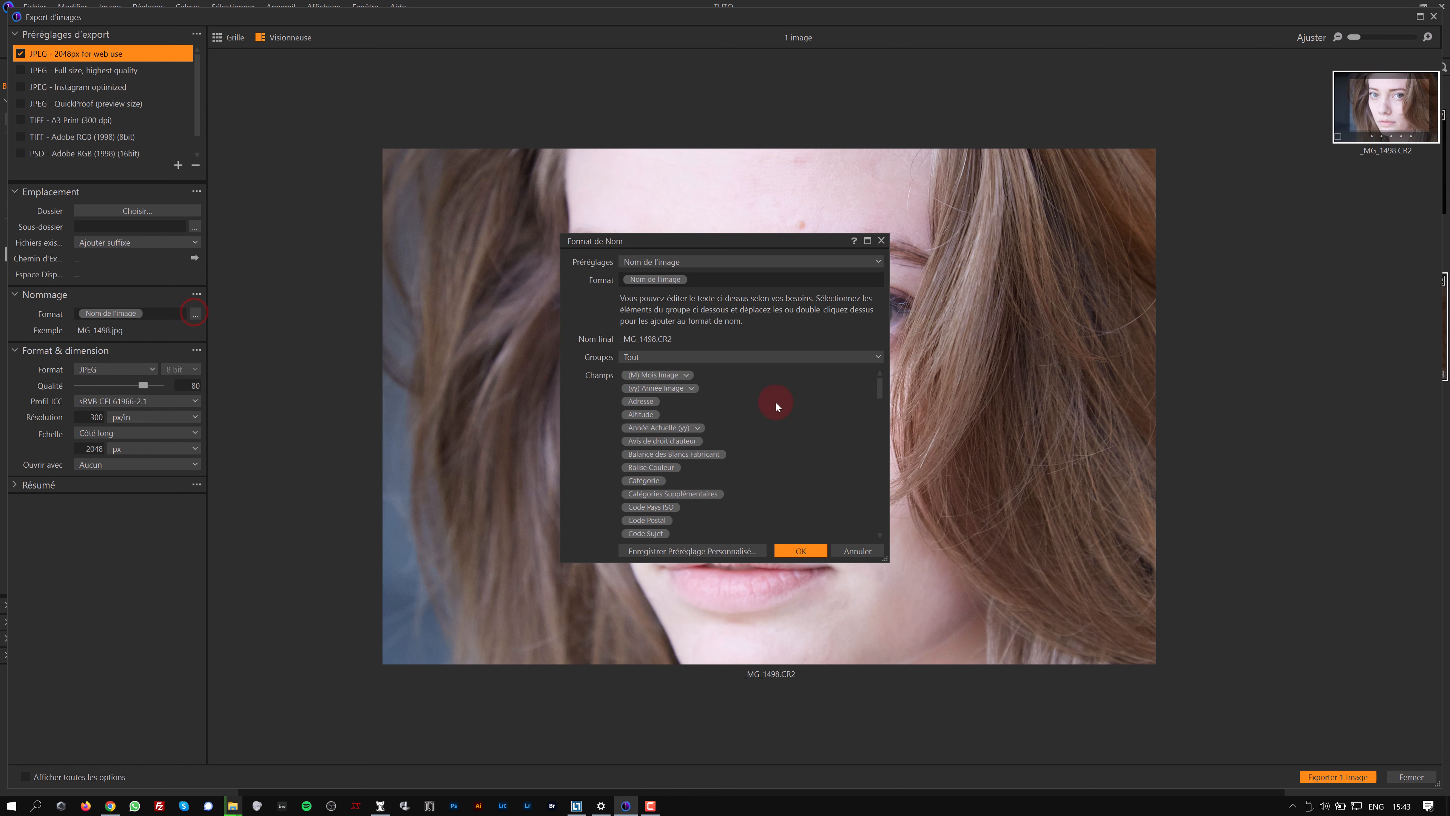
pyautogui.scroll(-5, 785, 431)
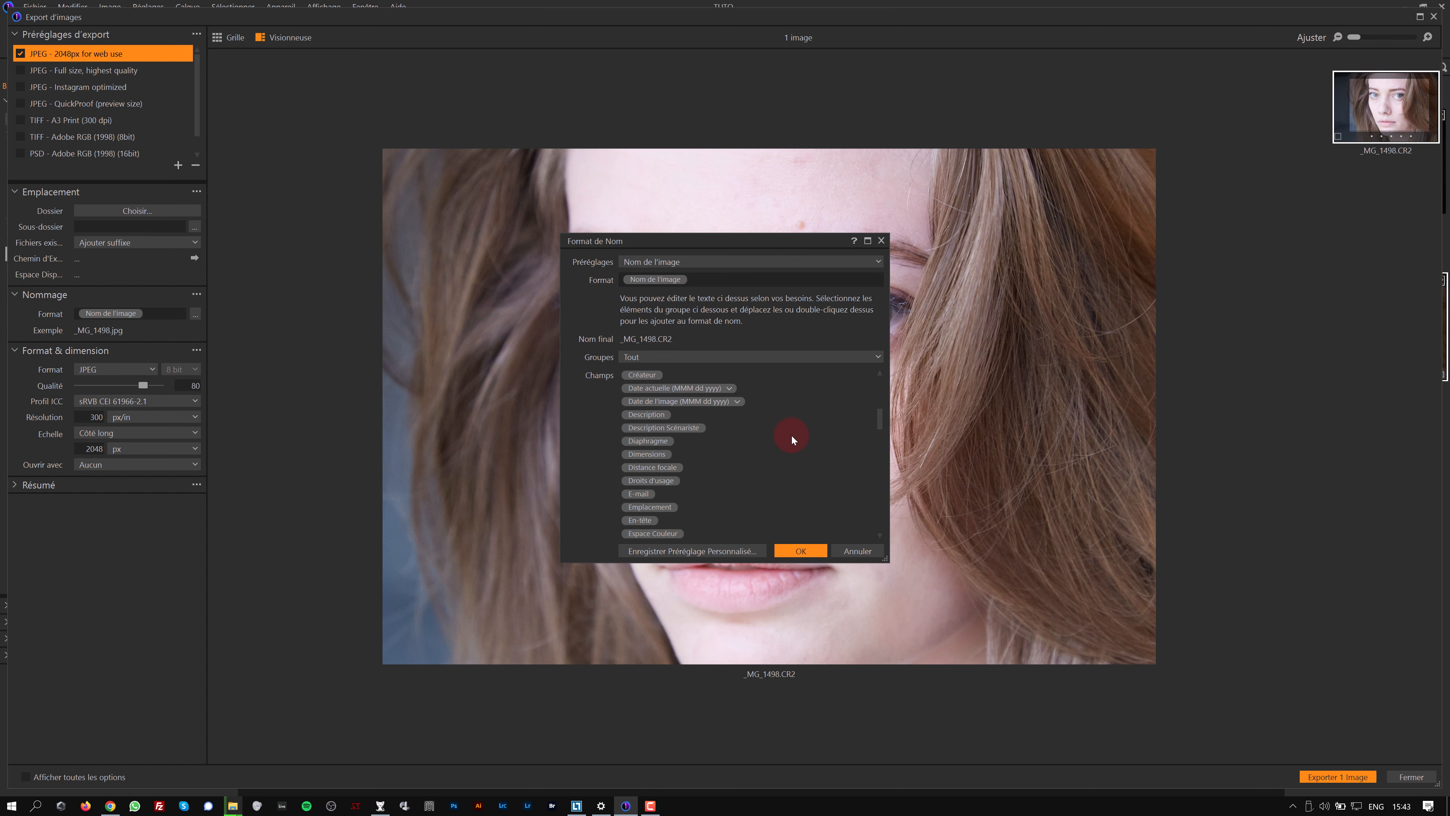
pyautogui.scroll(-4, 684, 366)
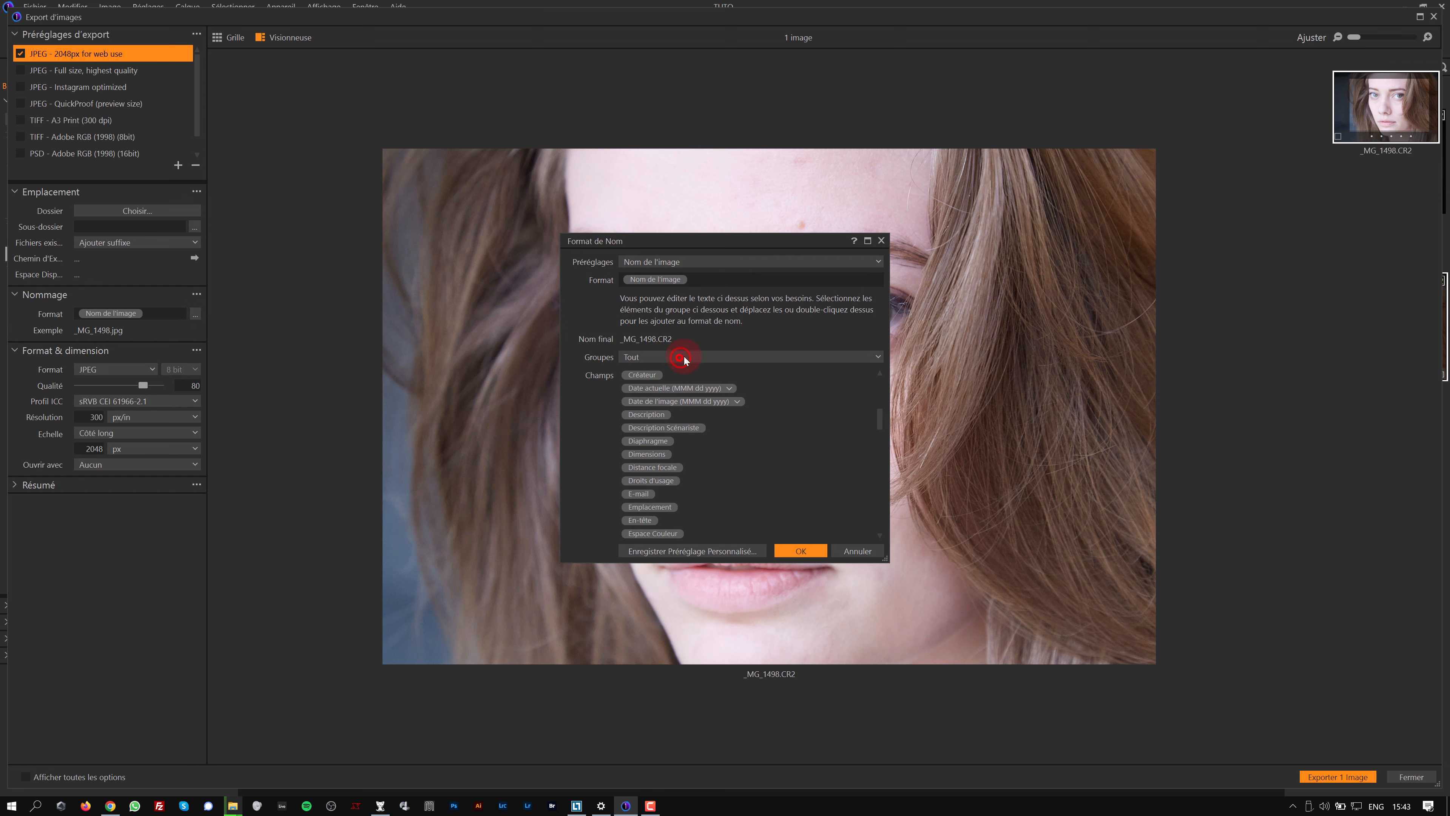
pyautogui.moveTo(879, 415)
pyautogui.mouseDown()
pyautogui.moveTo(879, 486)
pyautogui.moveTo(866, 407)
pyautogui.mouseUp()
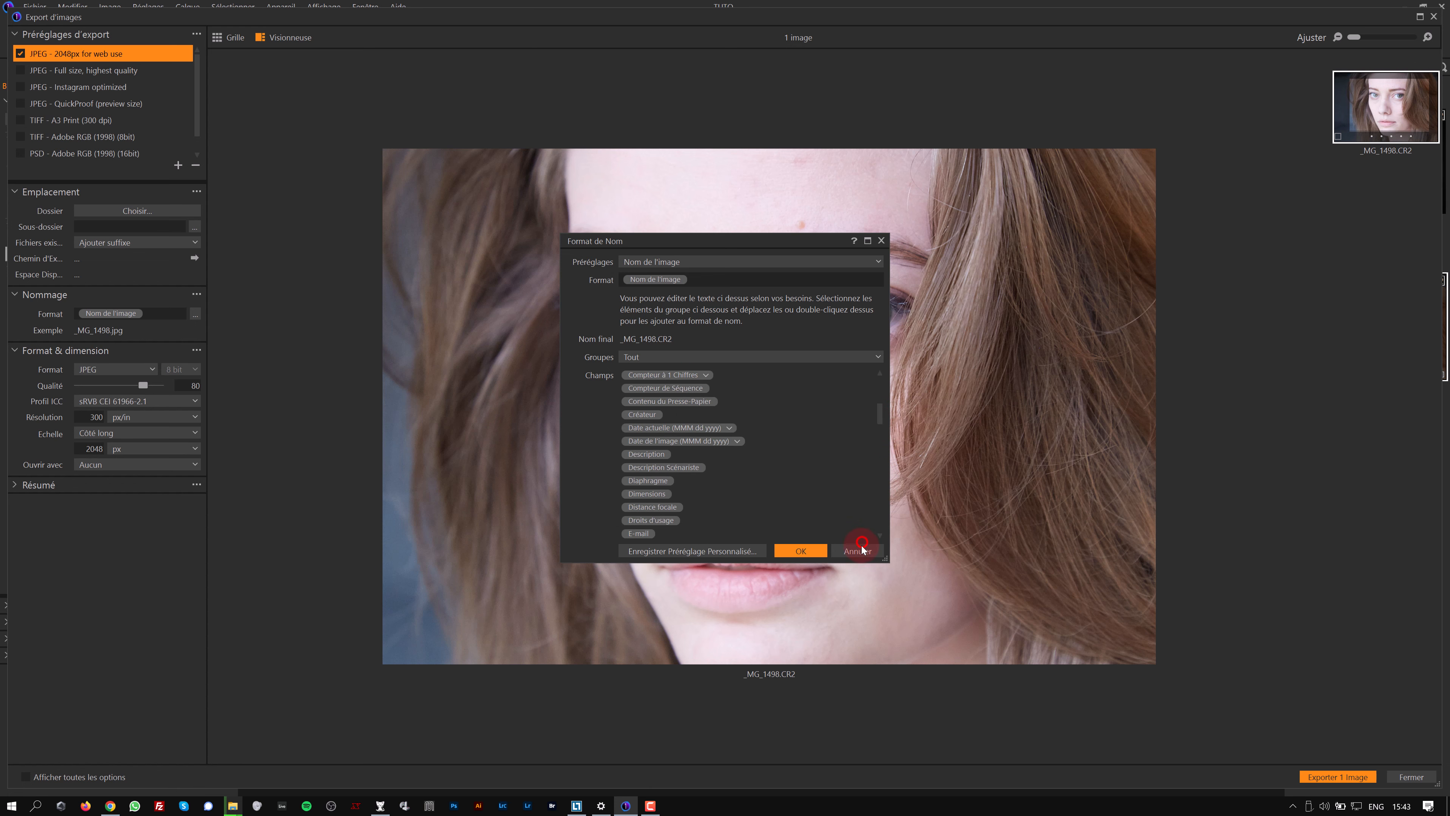
pyautogui.click(859, 542)
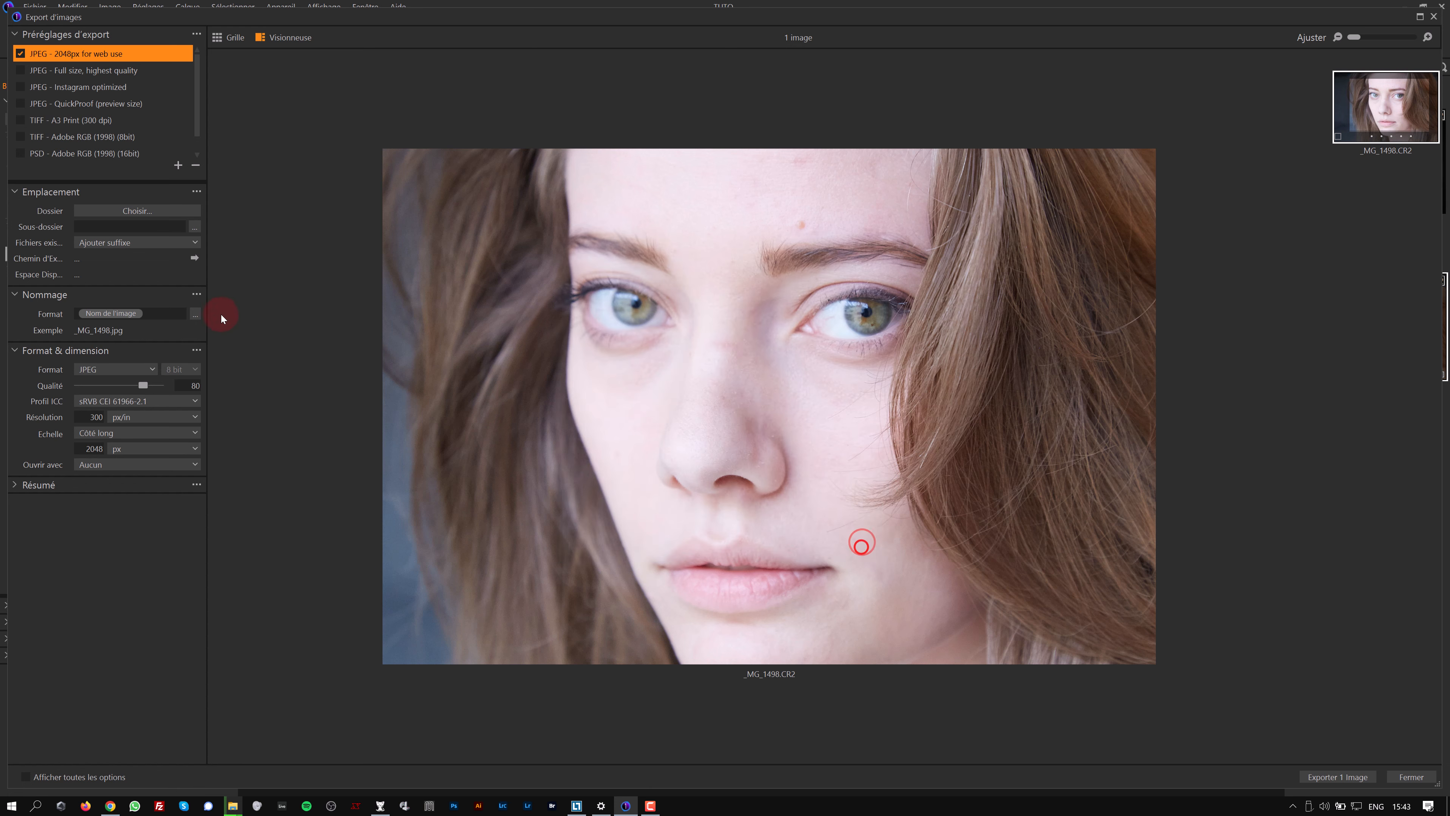
pyautogui.click(1411, 776)
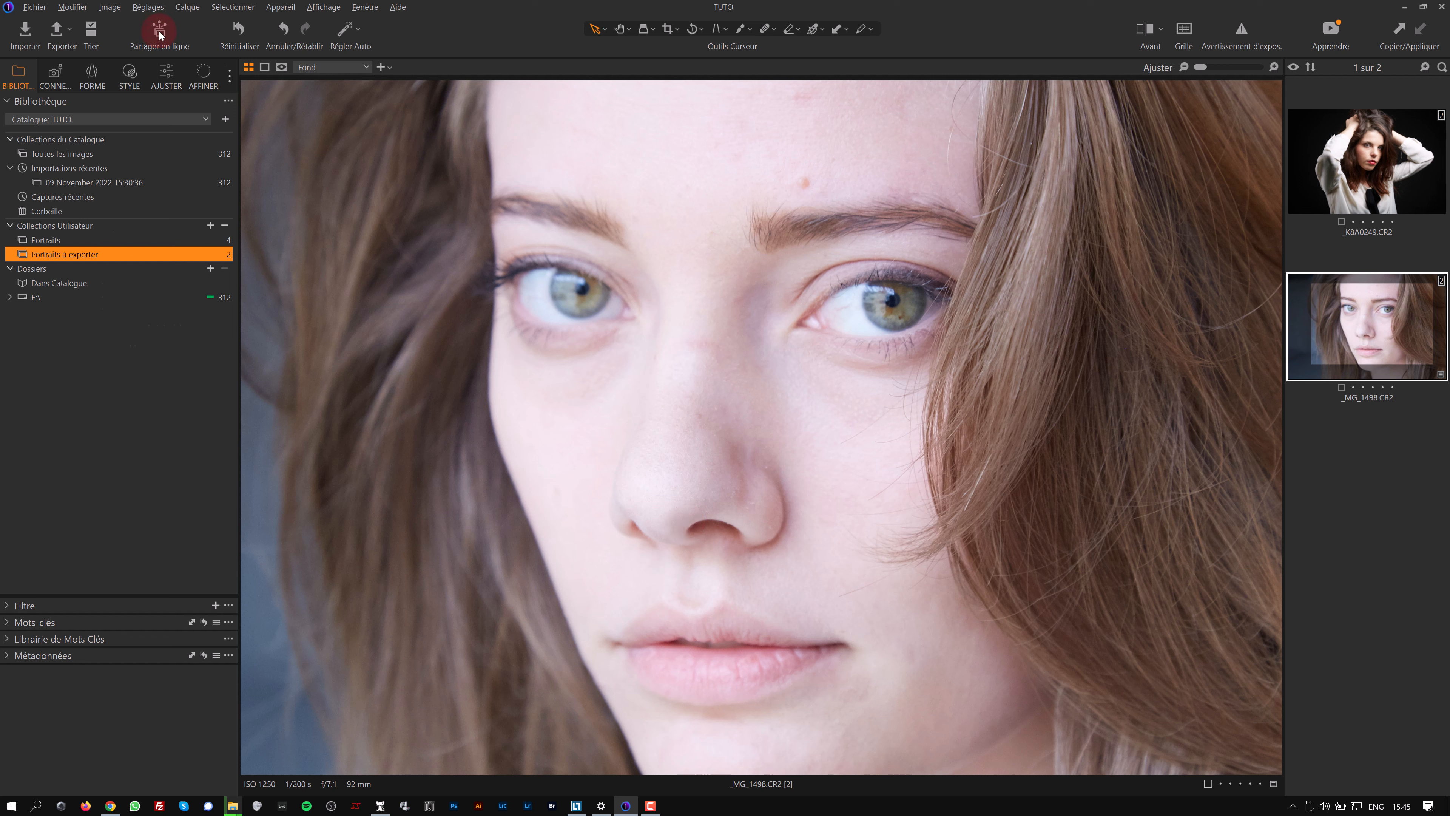
# View the _K8A0249.CR2 and _MG_1498.CR2 variants in the export album one after the other
pyautogui.moveTo(160, 34)
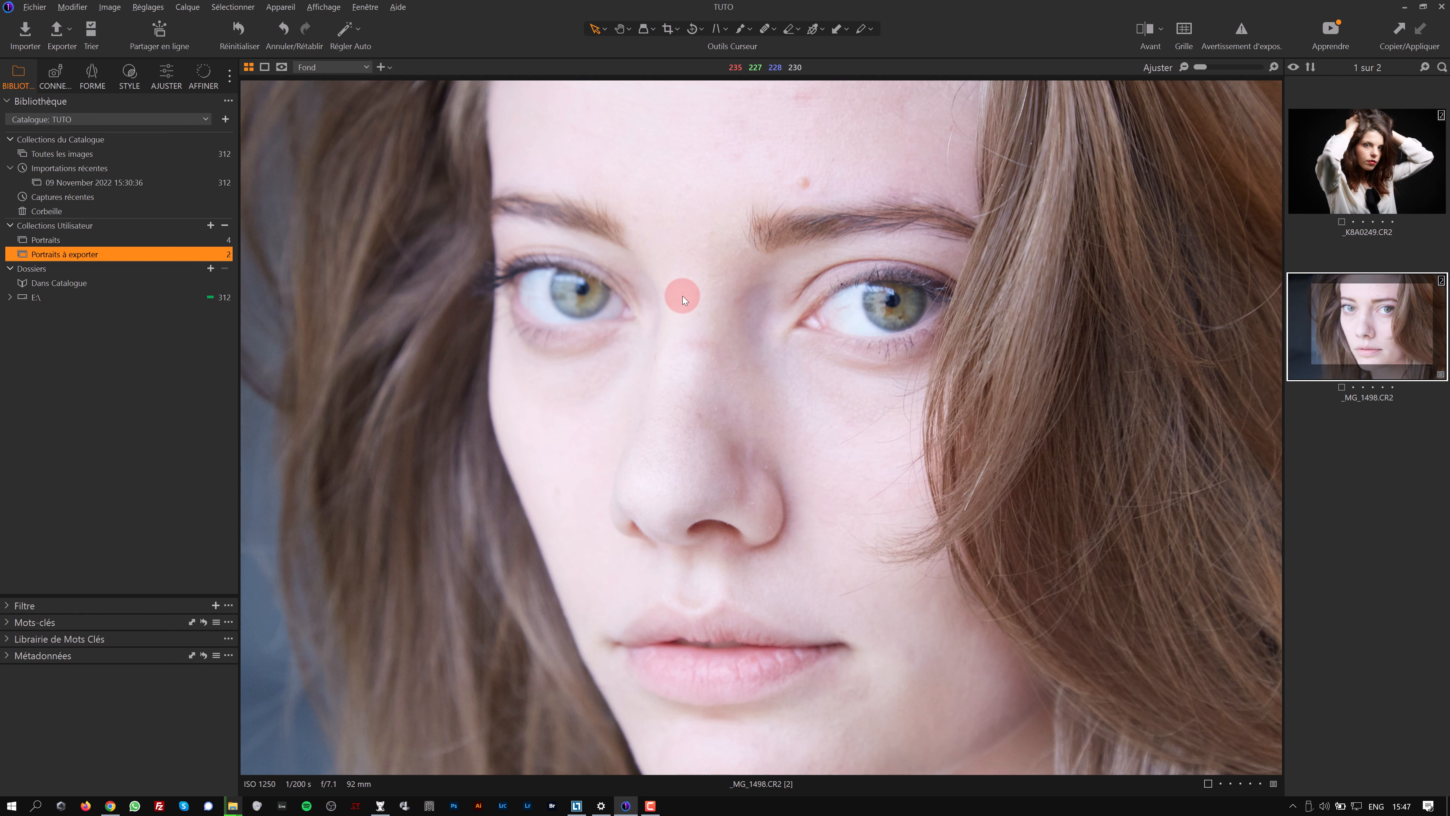
pyautogui.click(1357, 178)
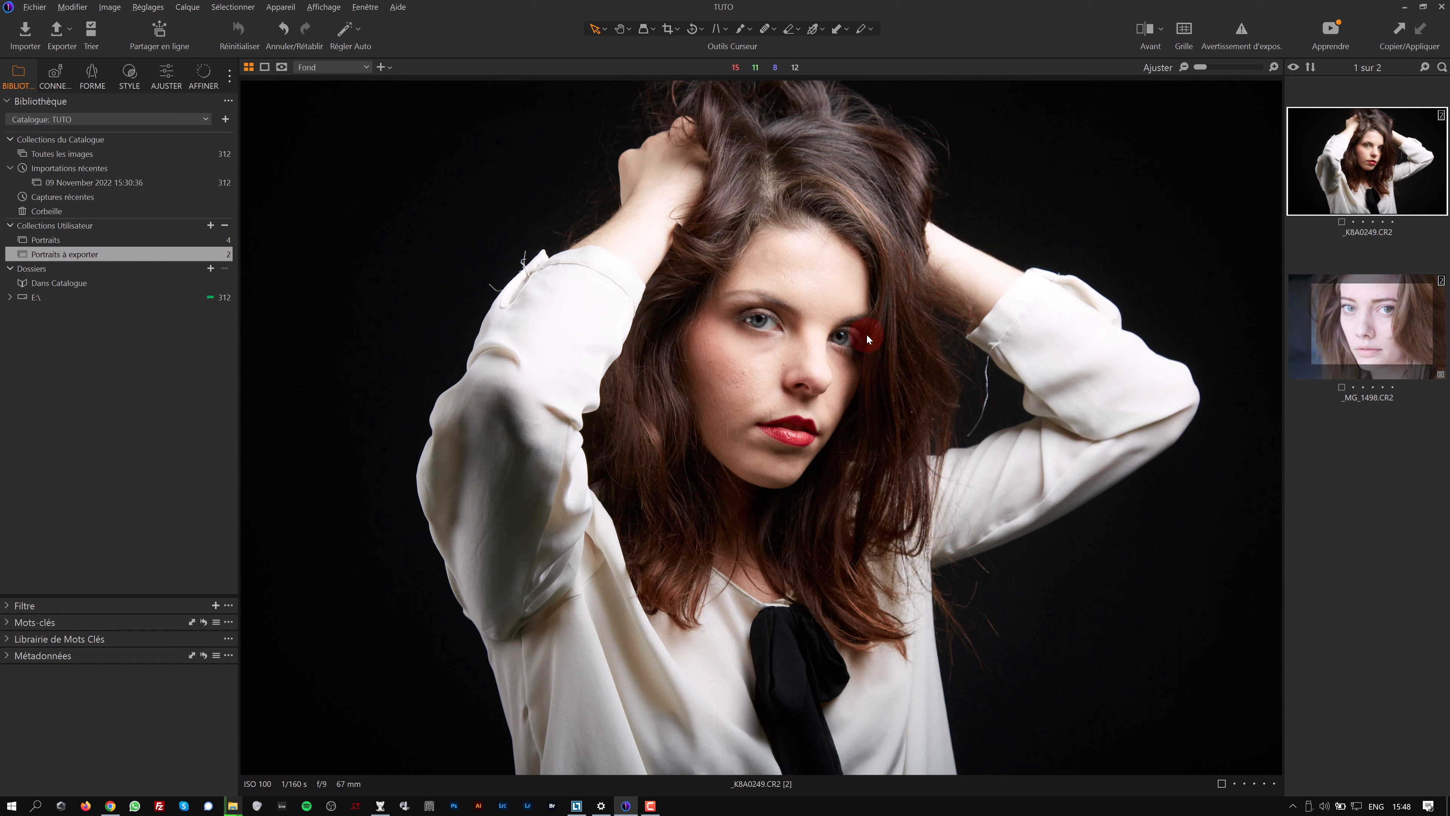
pyautogui.click(1355, 307)
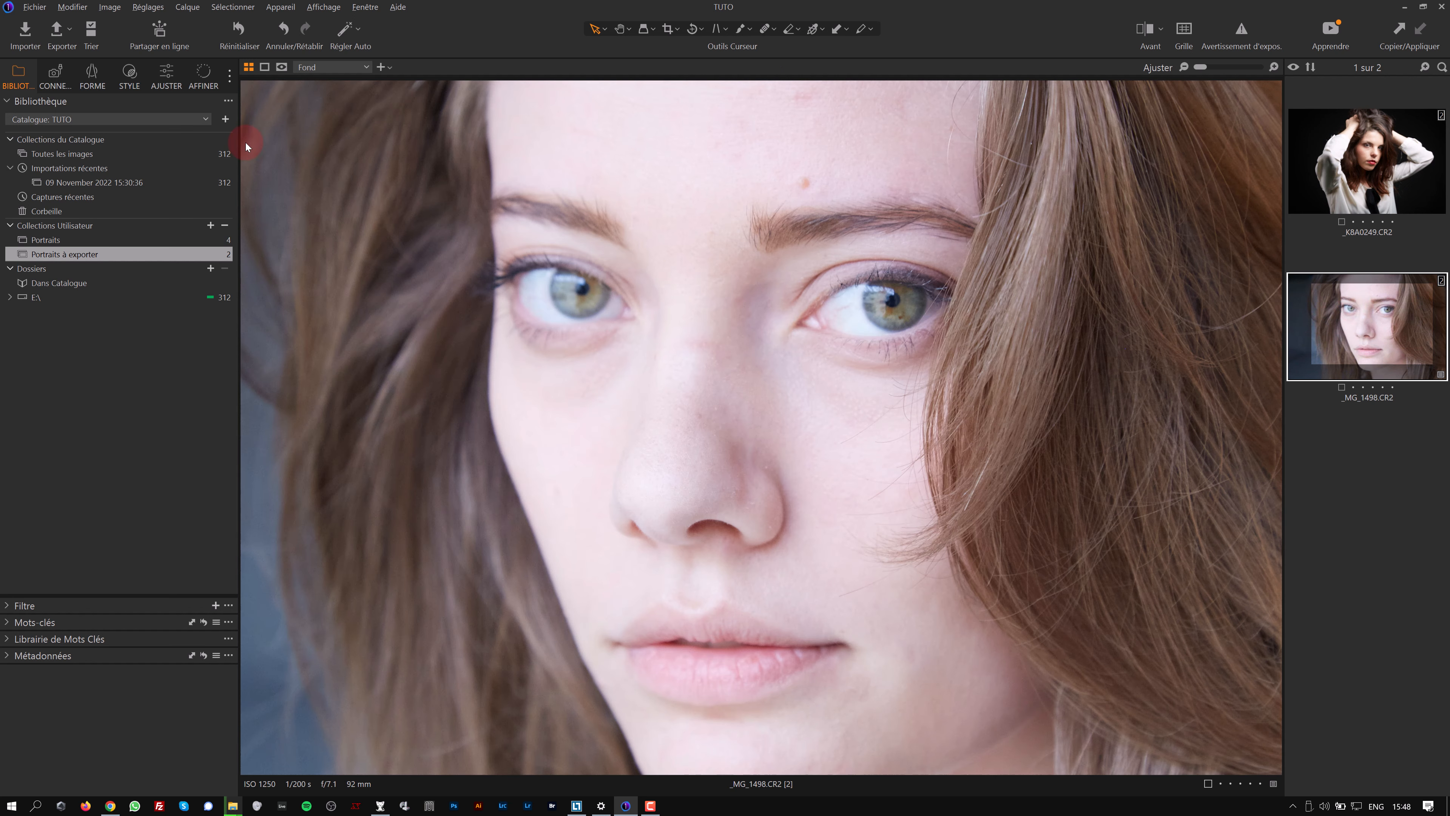
# Examine the capture time adjustment options for the _MG_1498.CR2 variant and leave them without updating
pyautogui.click(73, 8)
pyautogui.click(111, 7)
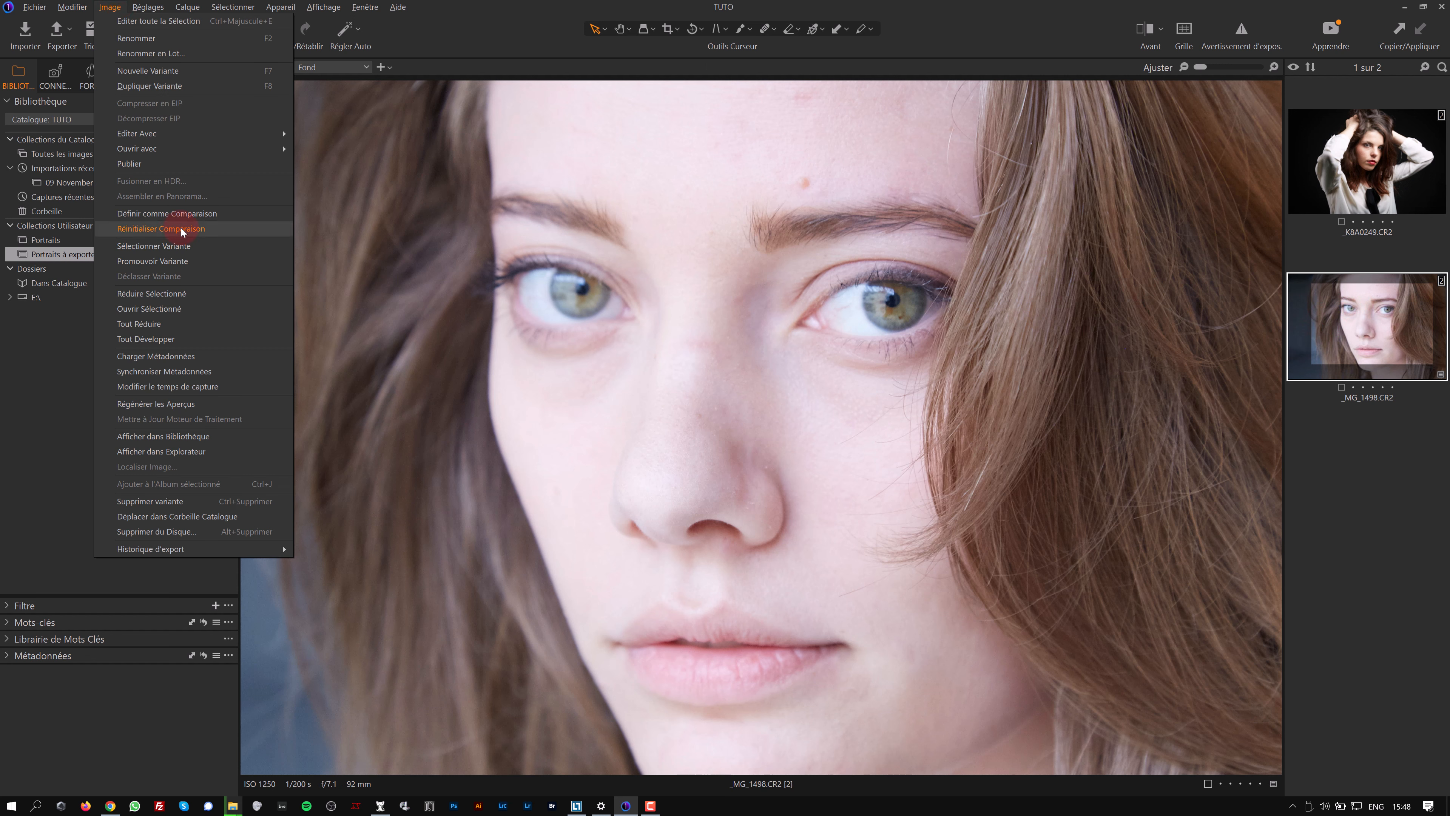
pyautogui.click(213, 384)
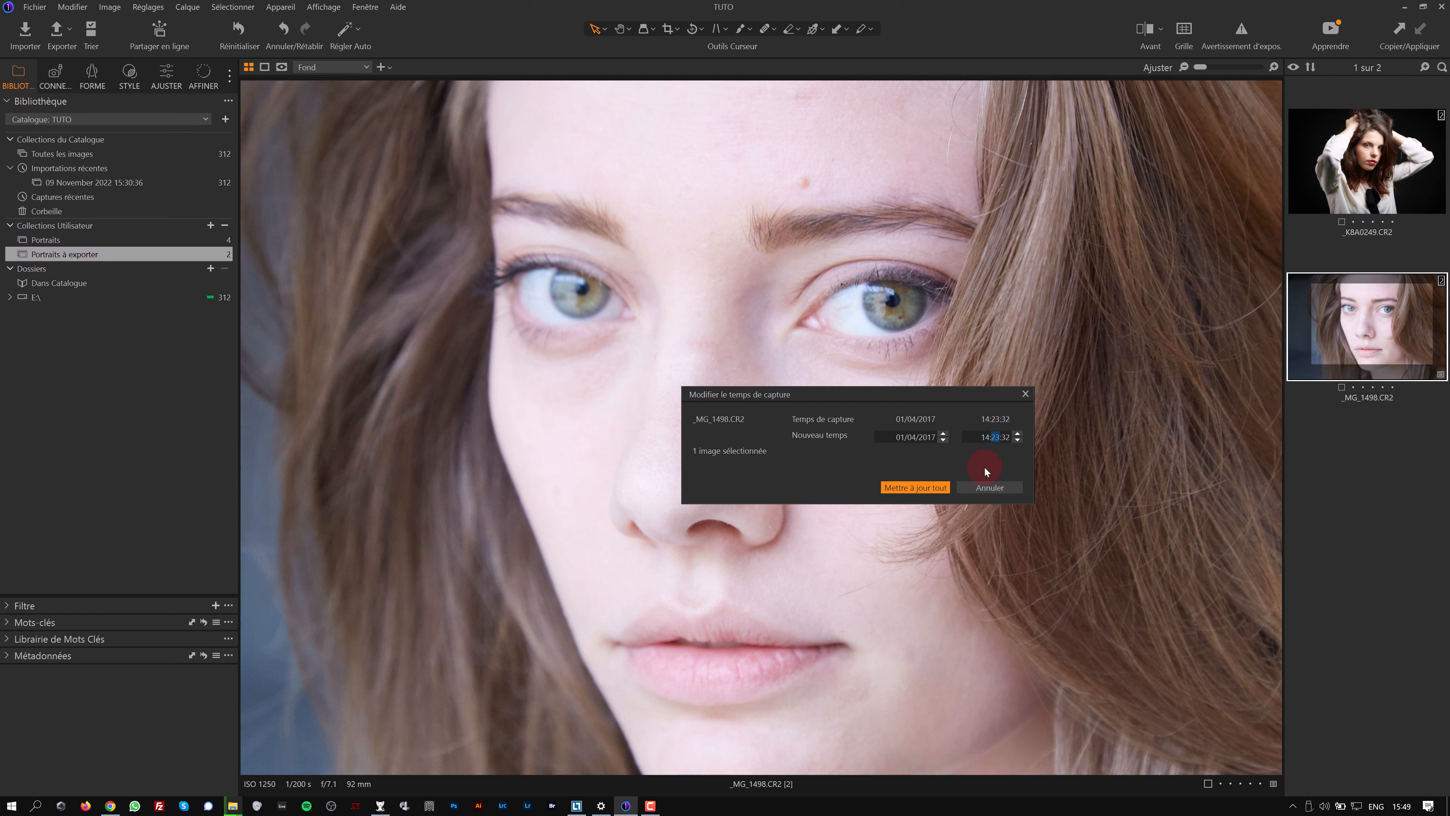
pyautogui.click(986, 436)
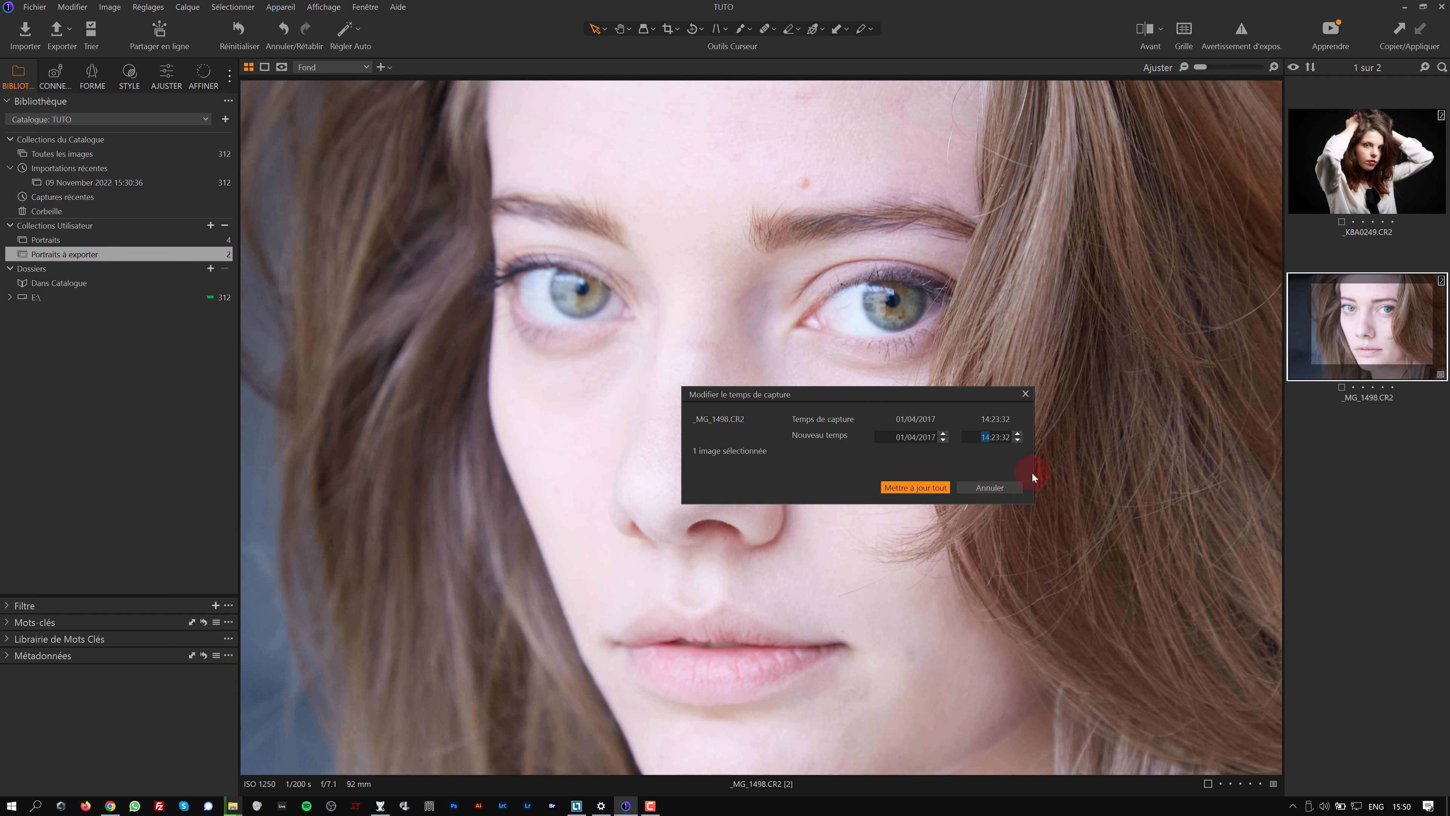
pyautogui.moveTo(920, 394); pyautogui.dragTo(809, 304)
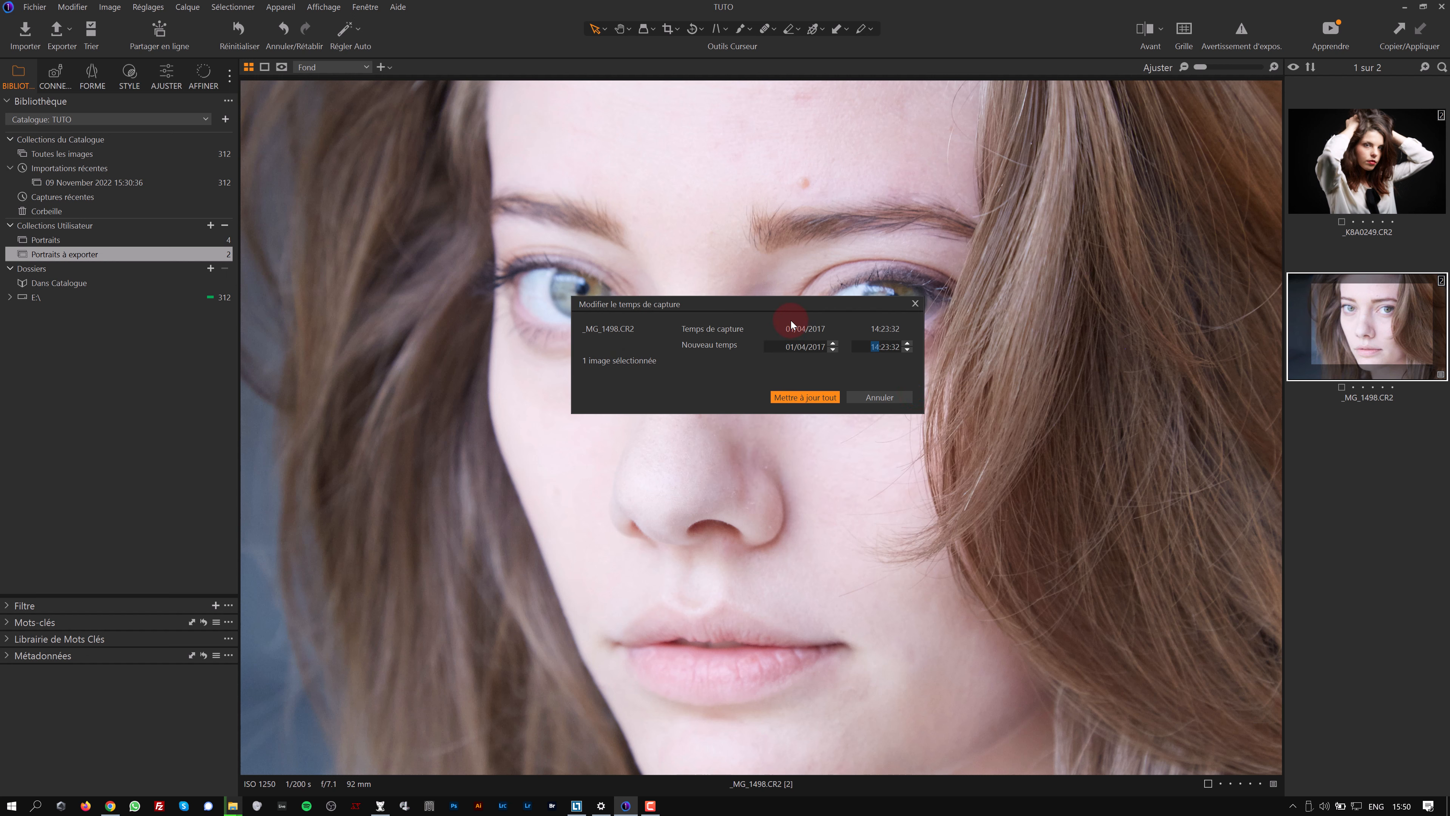
pyautogui.click(888, 400)
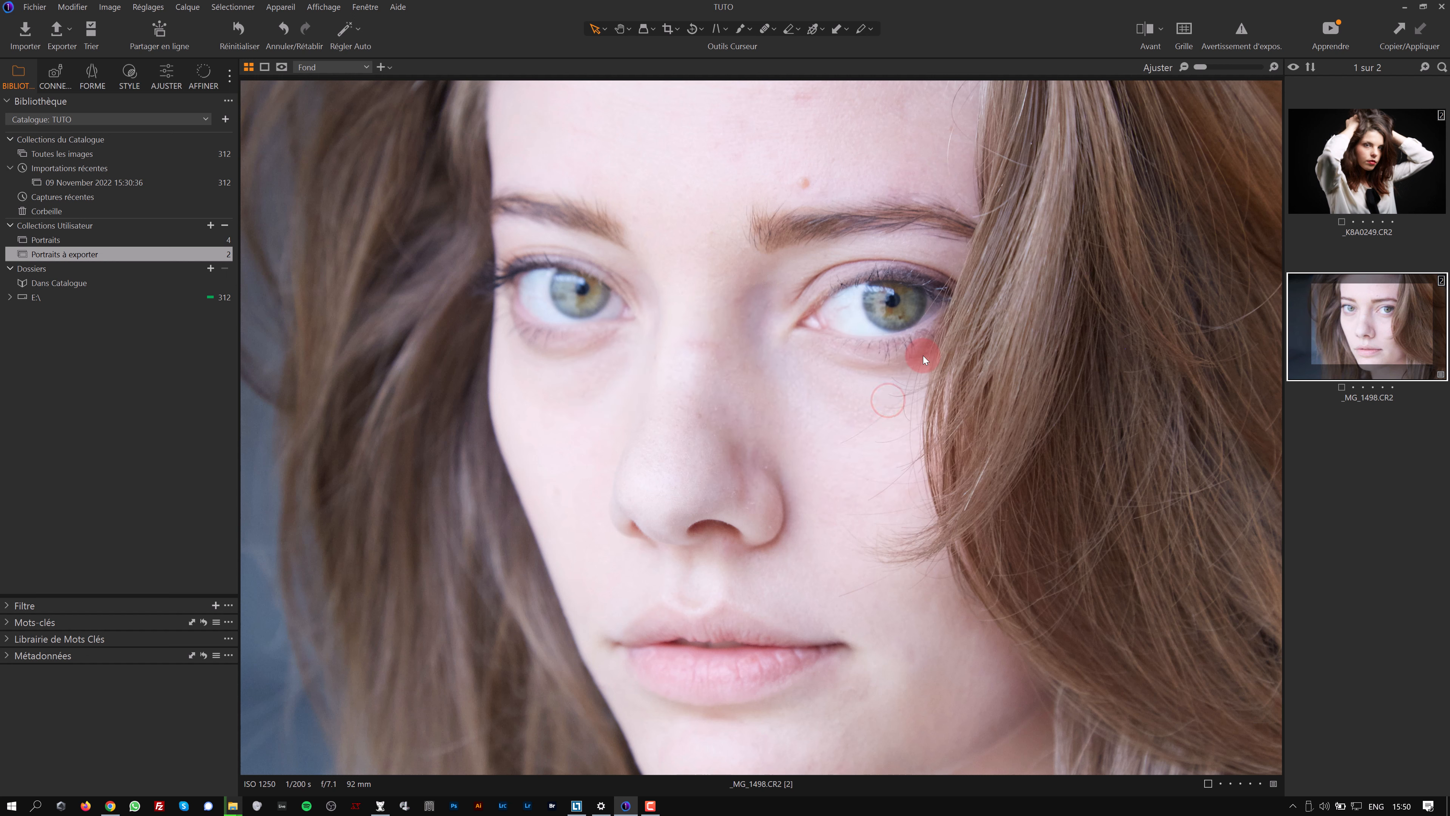